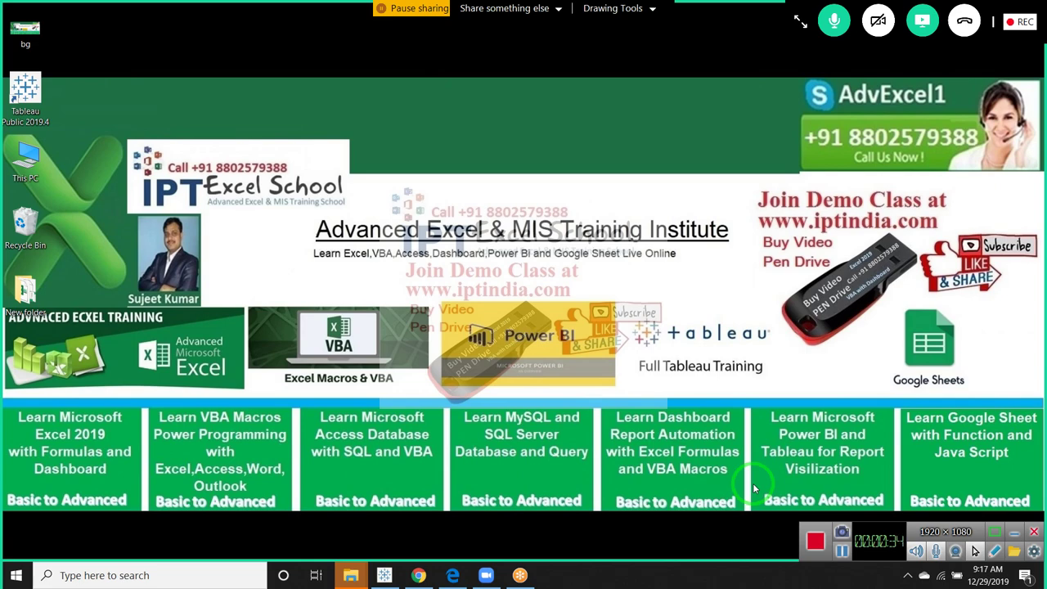
# Step: Search the Start menu for 'excel' and launch the Excel app
pyautogui.press('super')
pyautogui.write('exce')
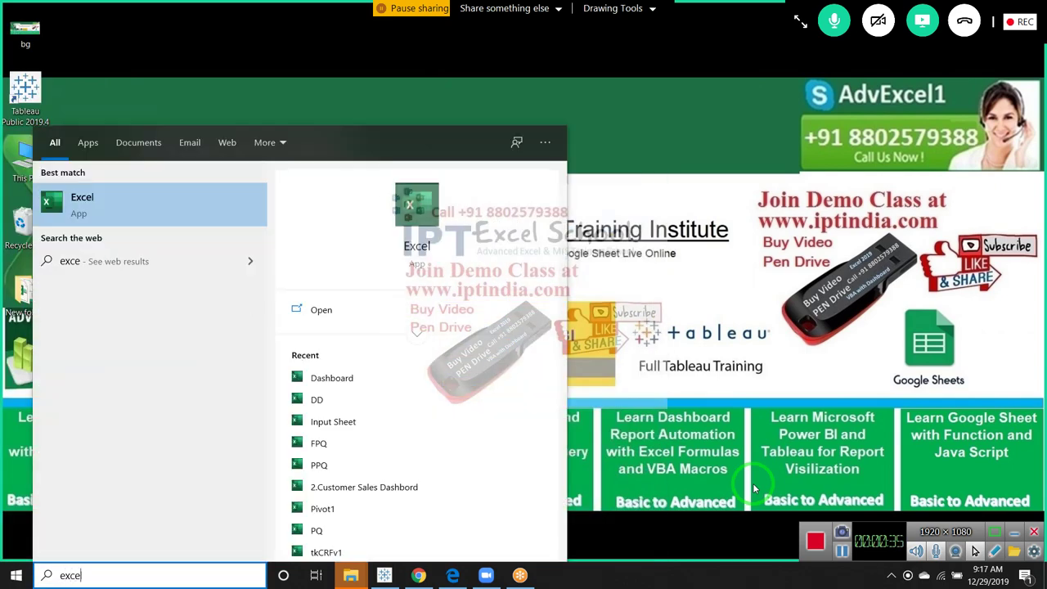
pyautogui.write('l')
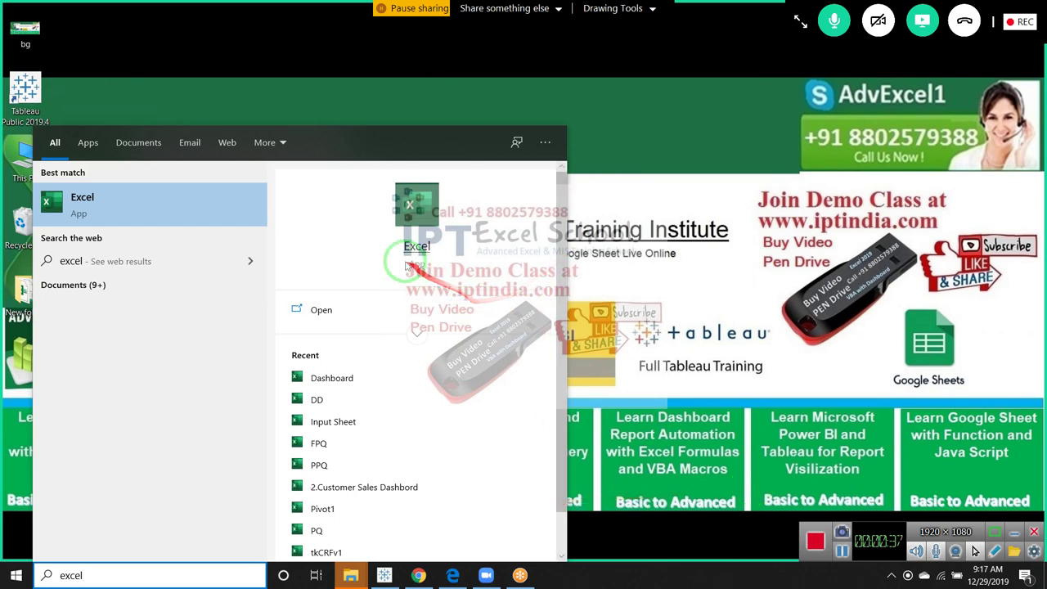
pyautogui.click(416, 246)
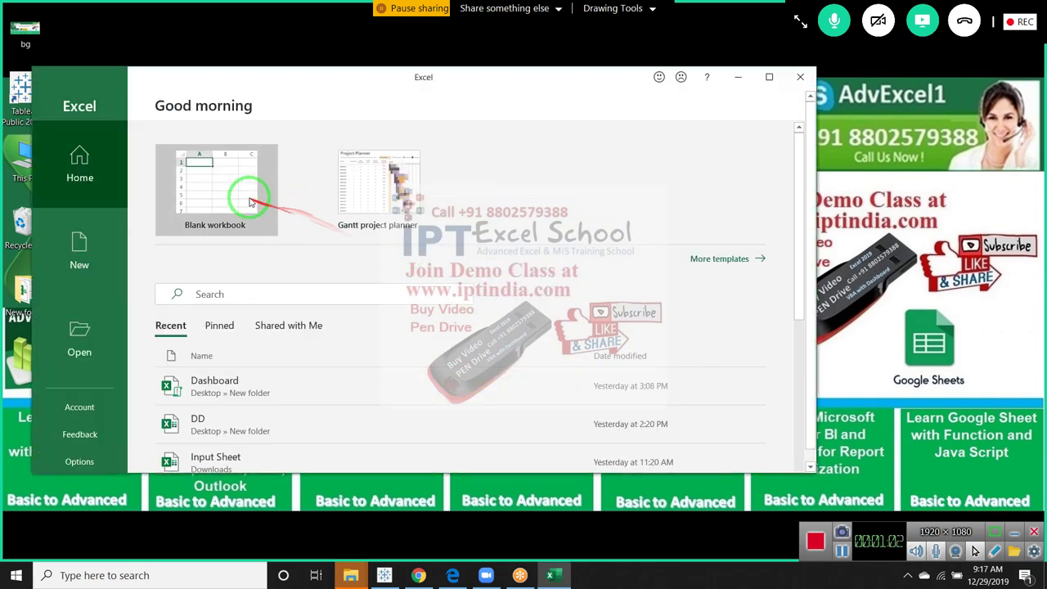
# Step: Create a blank workbook (Book1), maximize its window, and show the Formulas function library
pyautogui.click(243, 197)
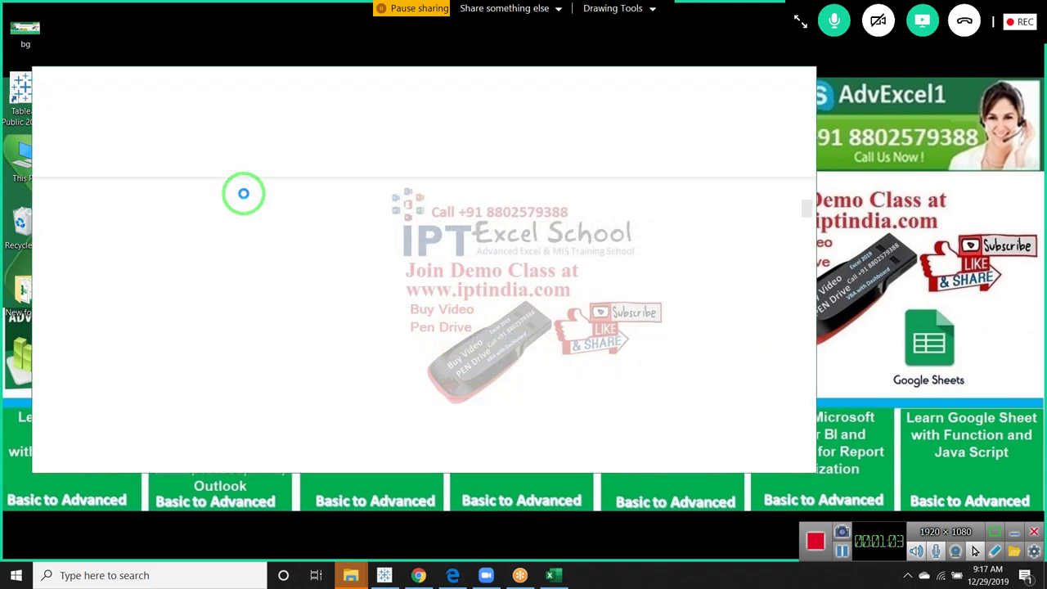
pyautogui.moveTo(243, 192); pyautogui.dragTo(618, 127)
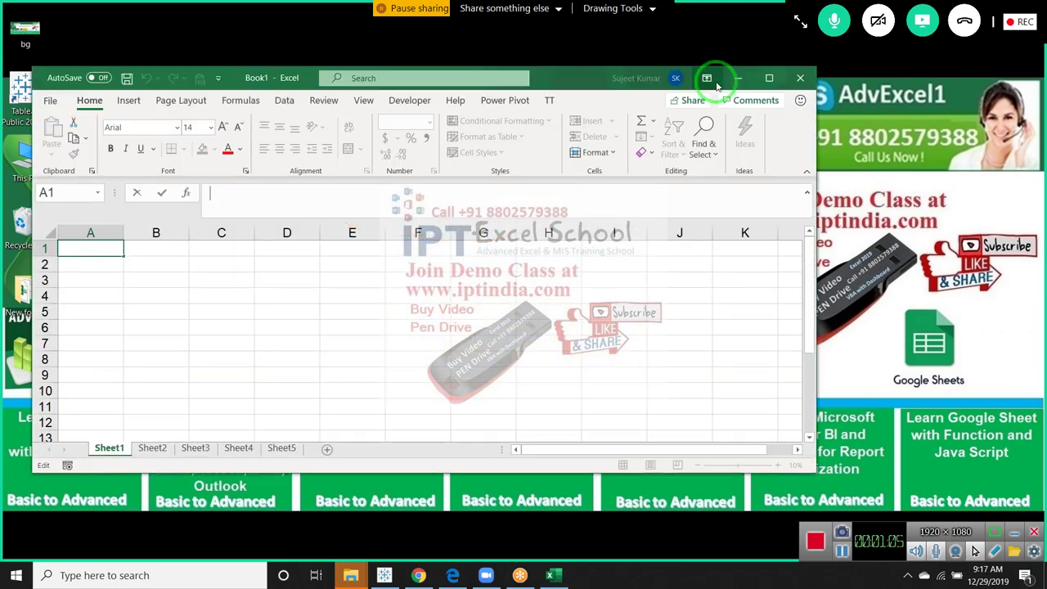
pyautogui.click(769, 77)
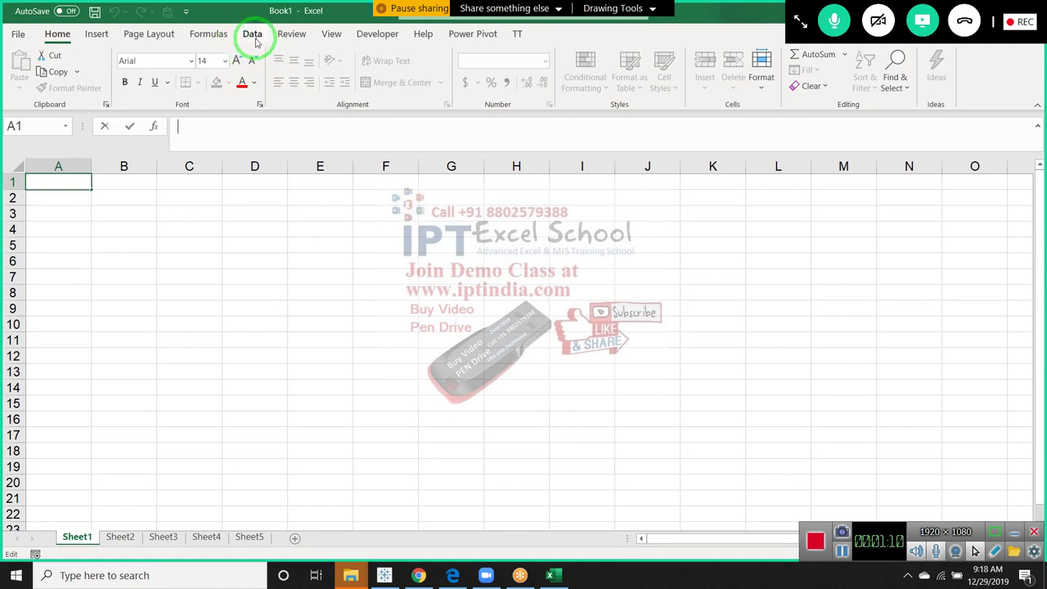
pyautogui.click(225, 43)
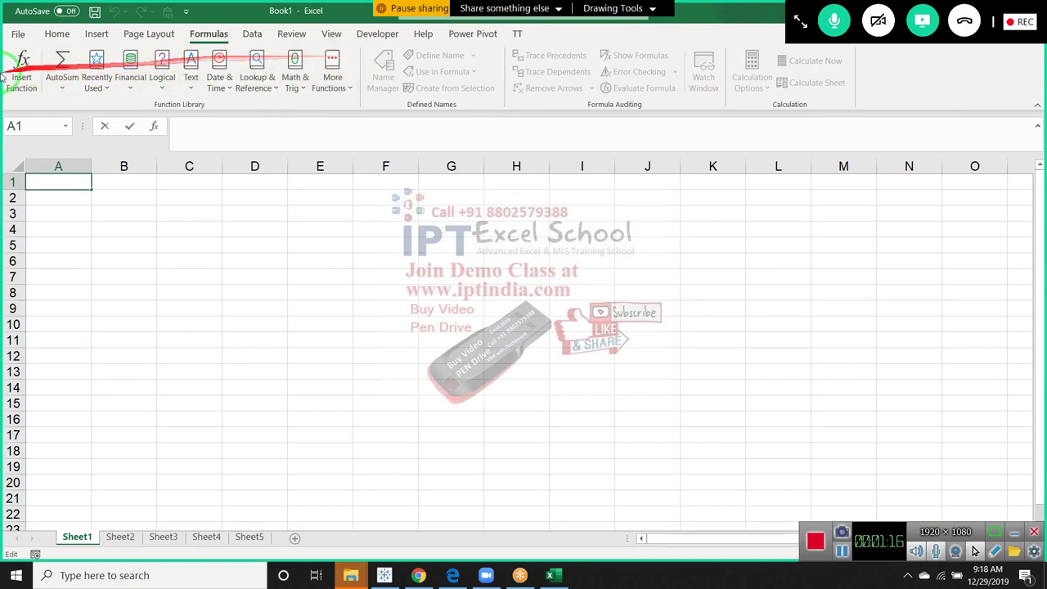
pyautogui.click(144, 184)
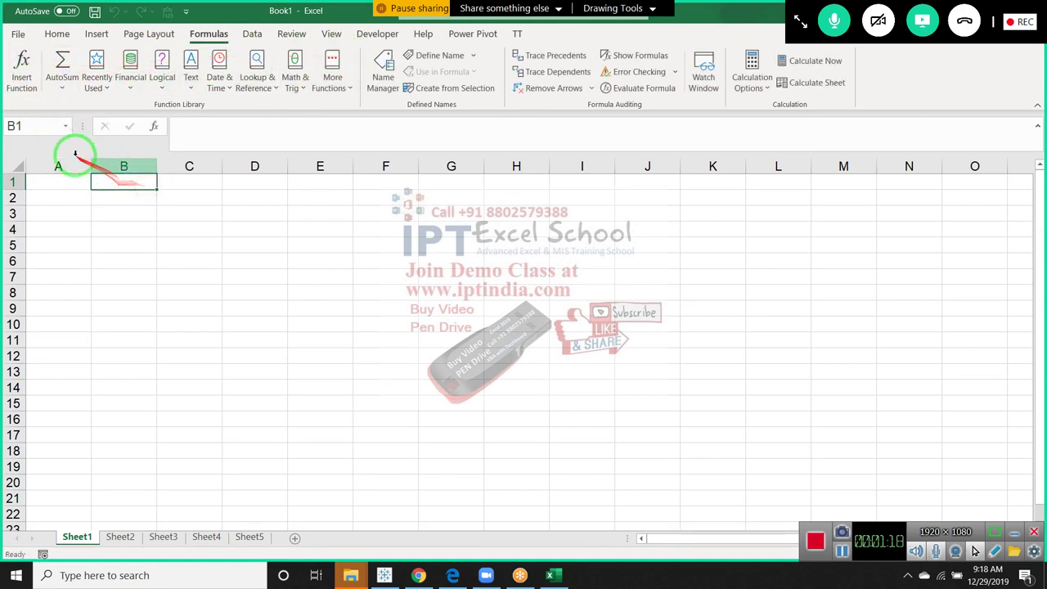
pyautogui.click(24, 70)
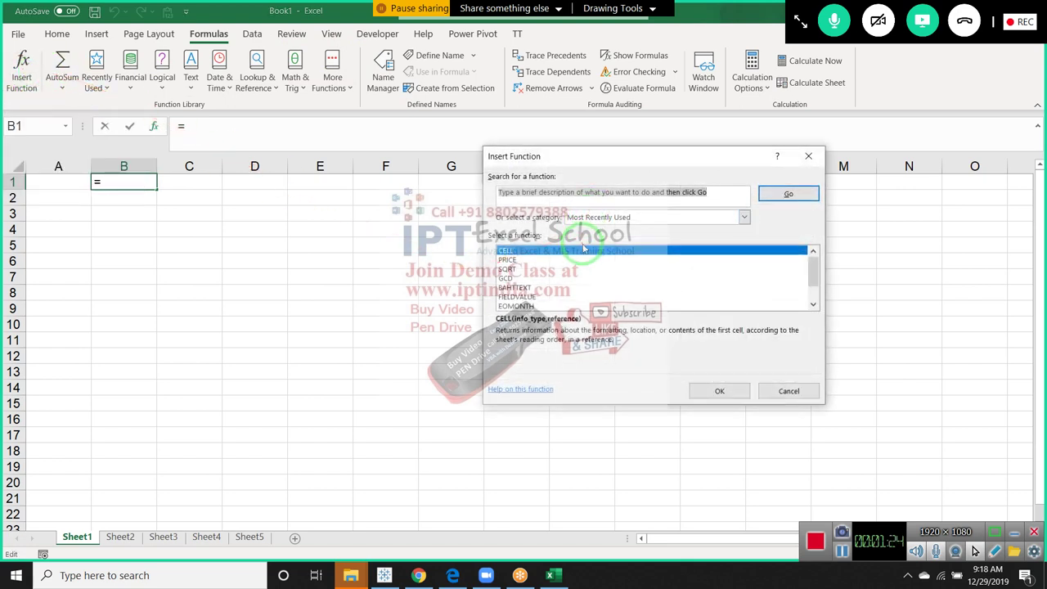
pyautogui.click(583, 217)
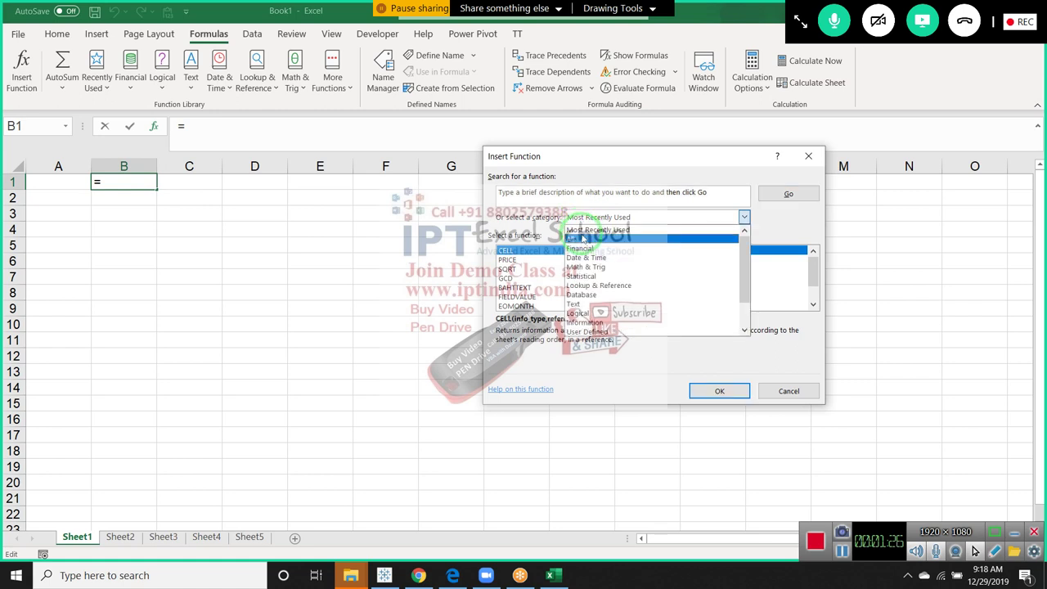
pyautogui.click(583, 227)
pyautogui.scroll(-4, 540, 270)
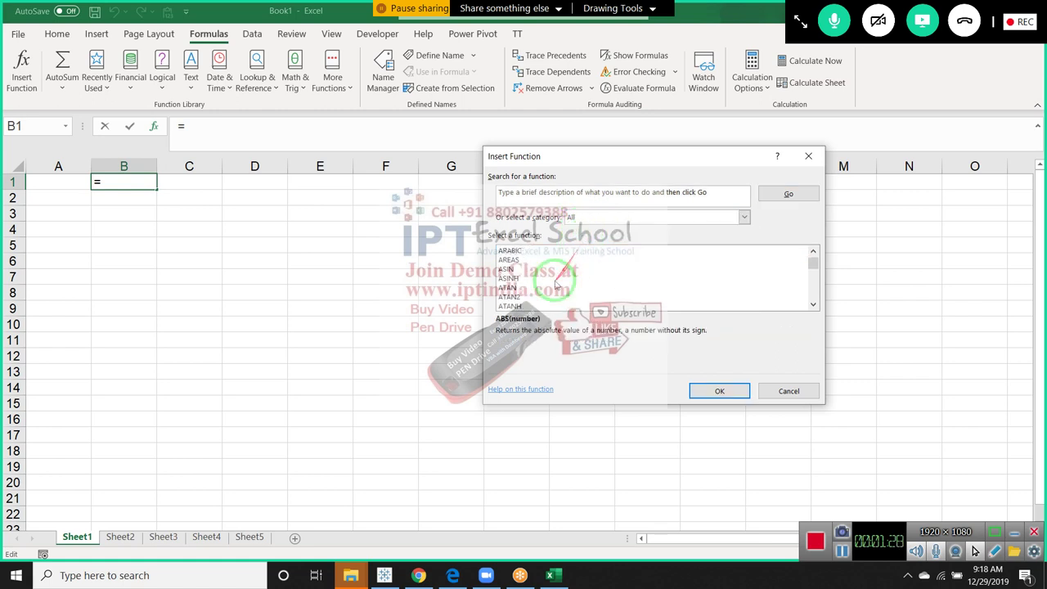
pyautogui.click(509, 280)
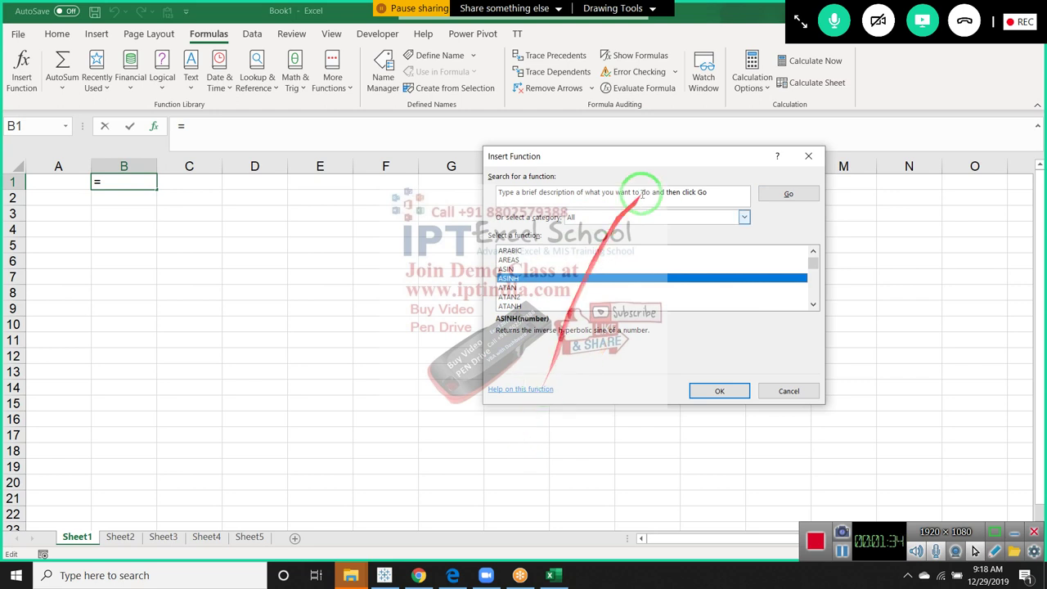
pyautogui.click(709, 192)
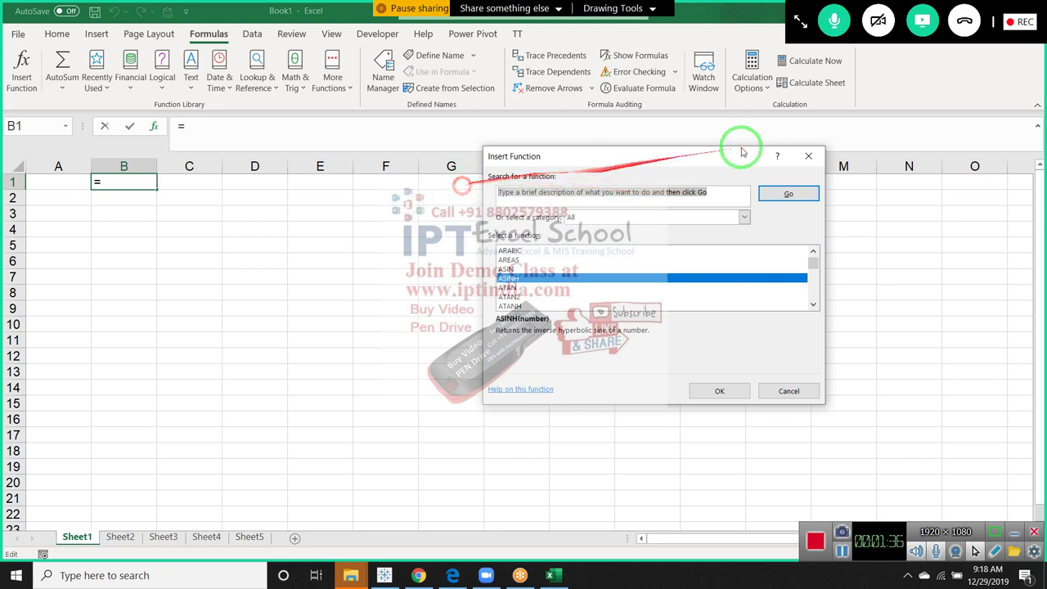
pyautogui.moveTo(692, 161); pyautogui.dragTo(442, 166)
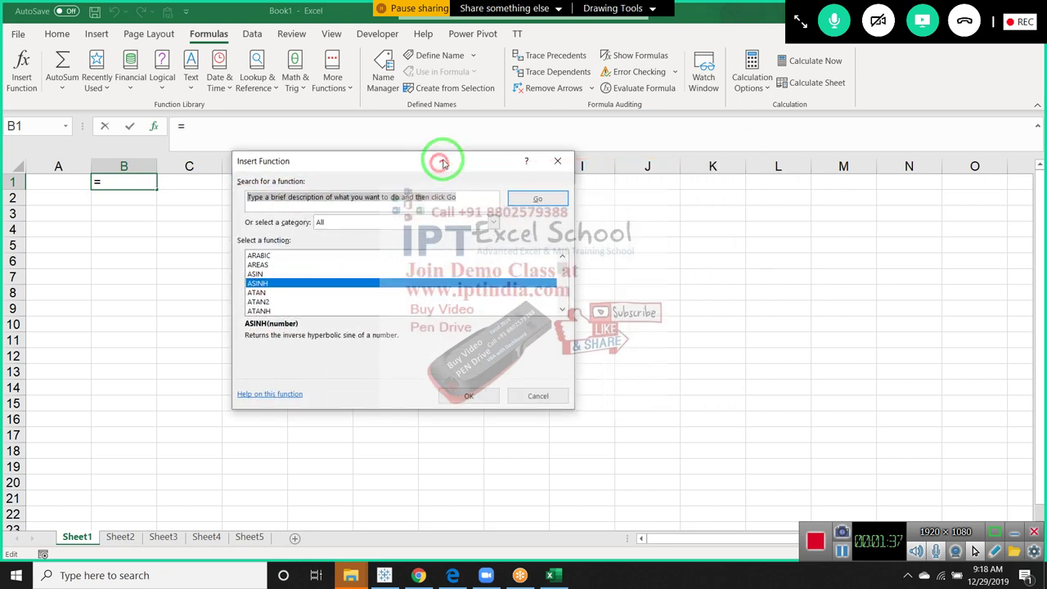
pyautogui.click(557, 160)
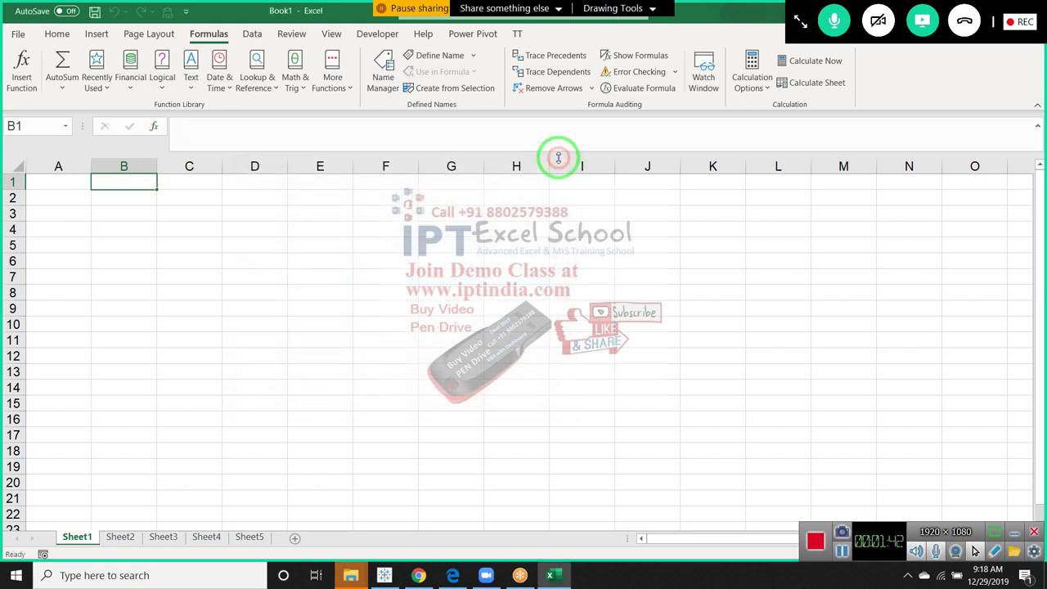
pyautogui.click(154, 126)
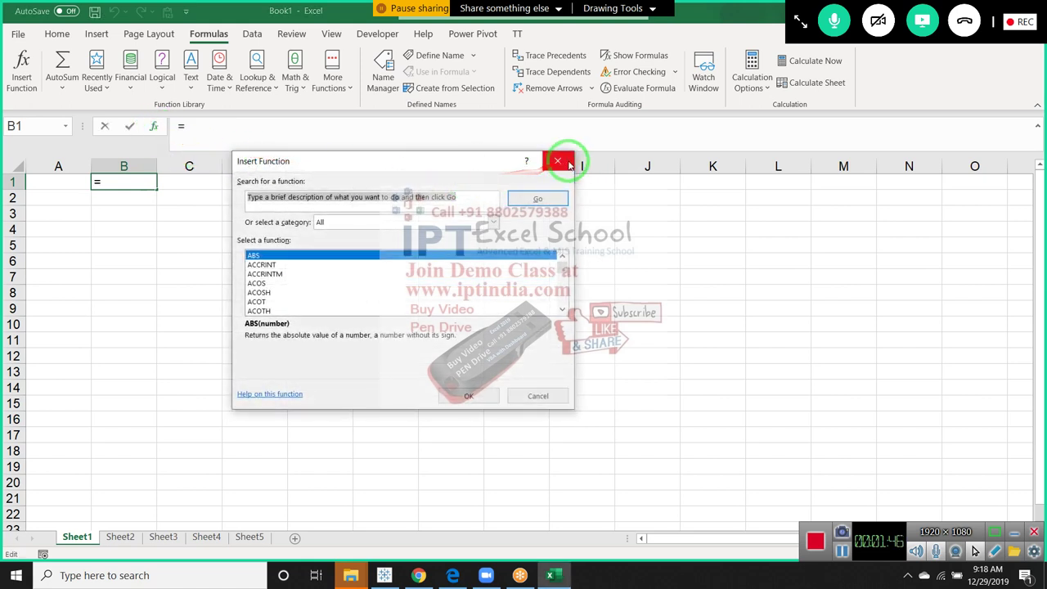
pyautogui.click(557, 160)
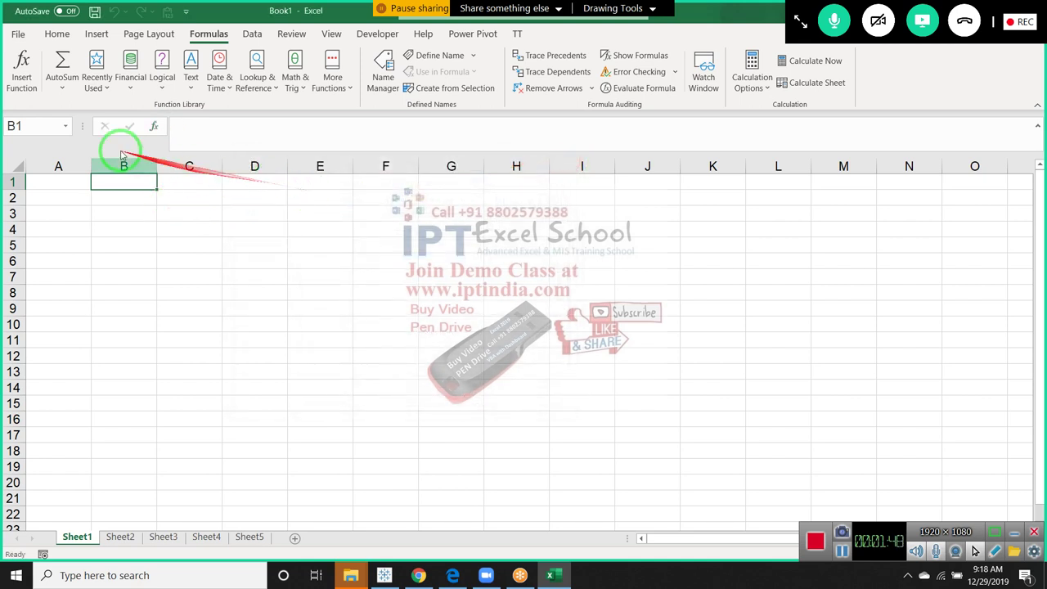
pyautogui.click(64, 96)
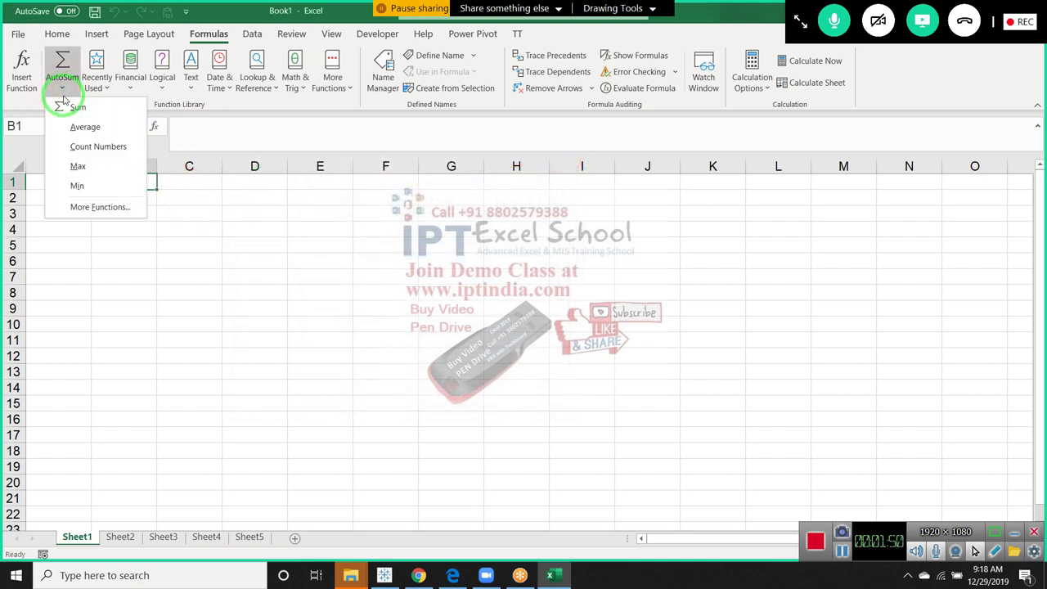
pyautogui.click(57, 33)
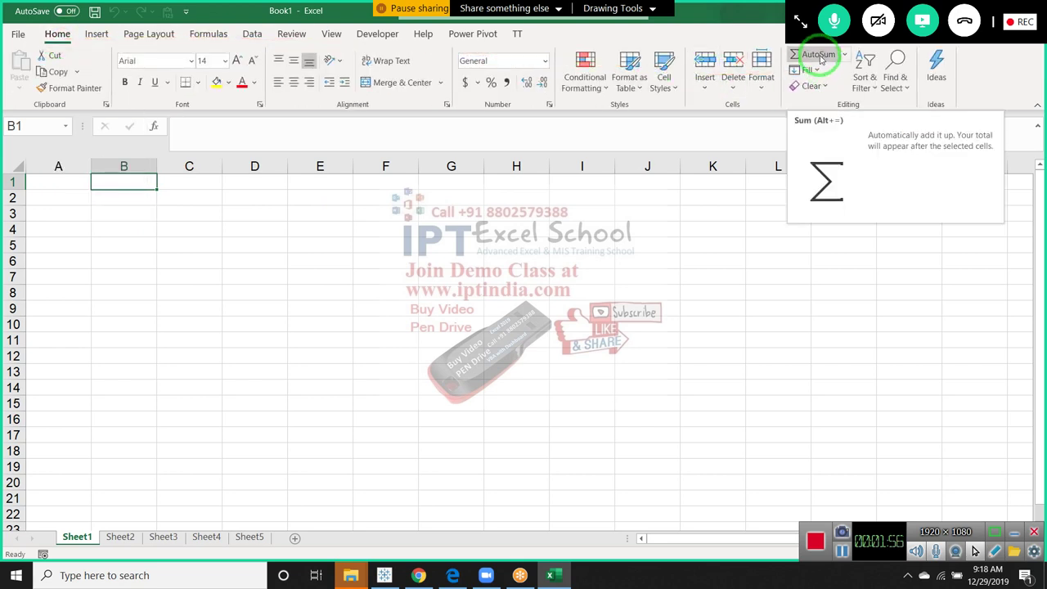
pyautogui.click(207, 35)
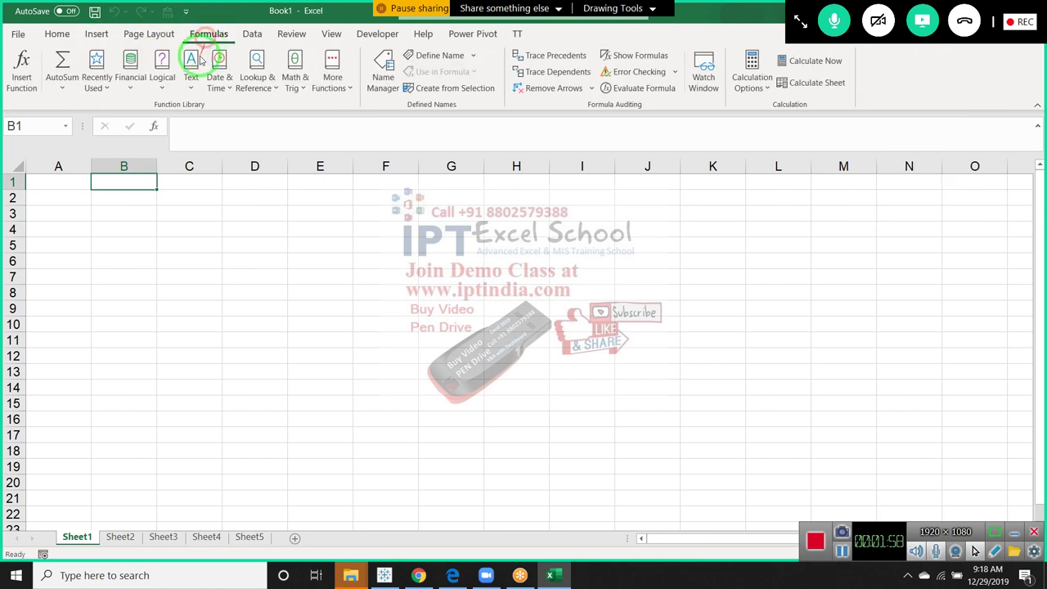
pyautogui.click(109, 90)
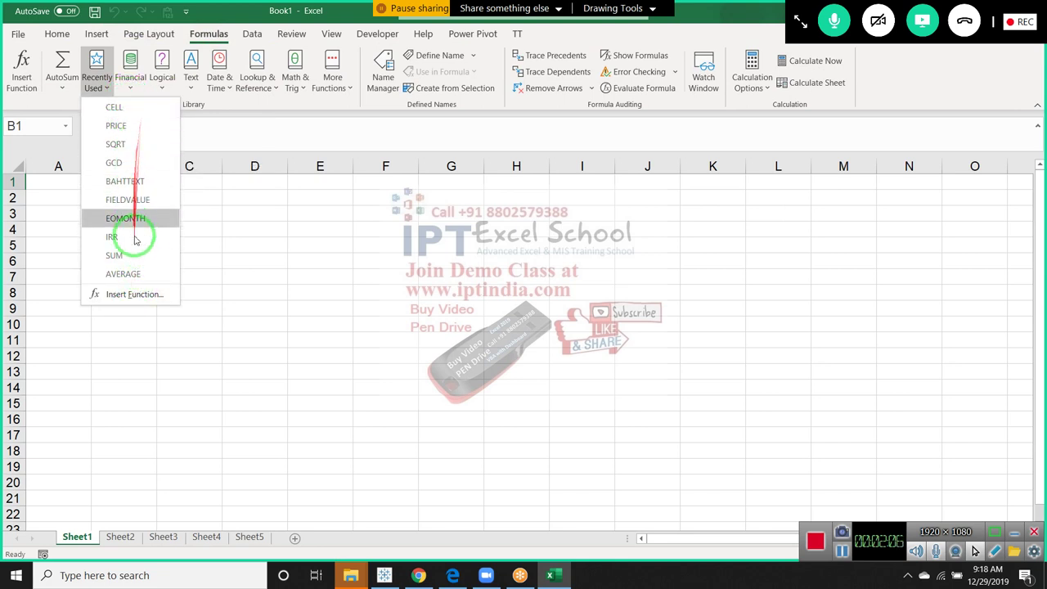
pyautogui.click(214, 105)
pyautogui.click(131, 86)
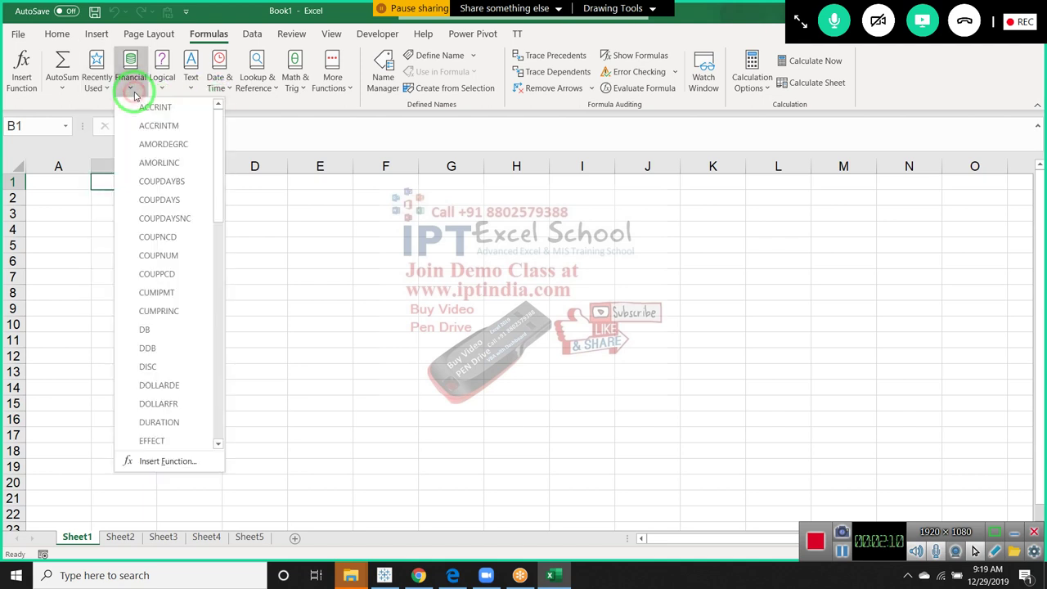
pyautogui.click(161, 82)
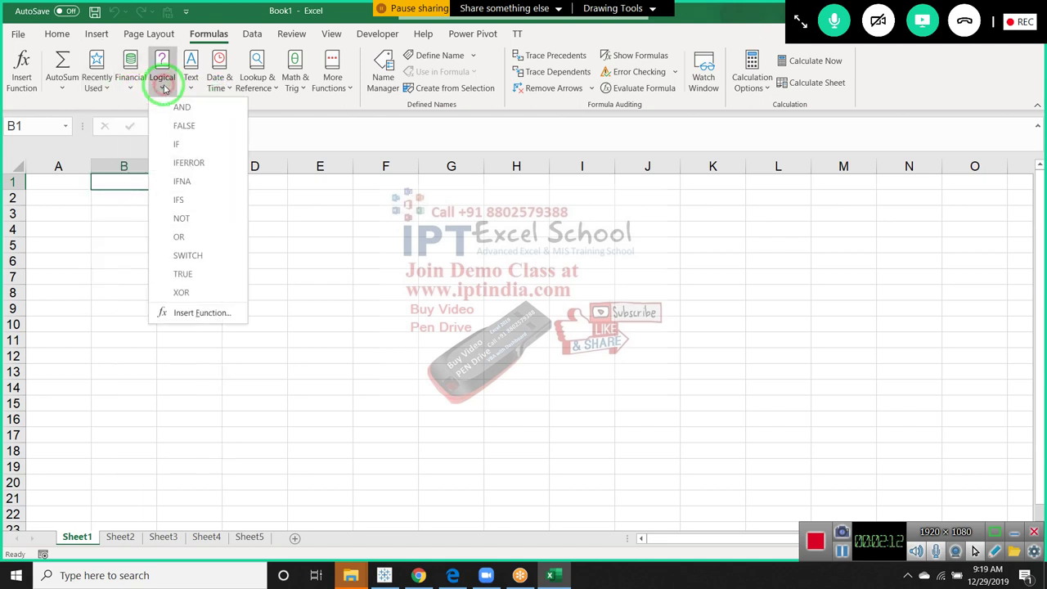
pyautogui.click(194, 85)
pyautogui.click(193, 84)
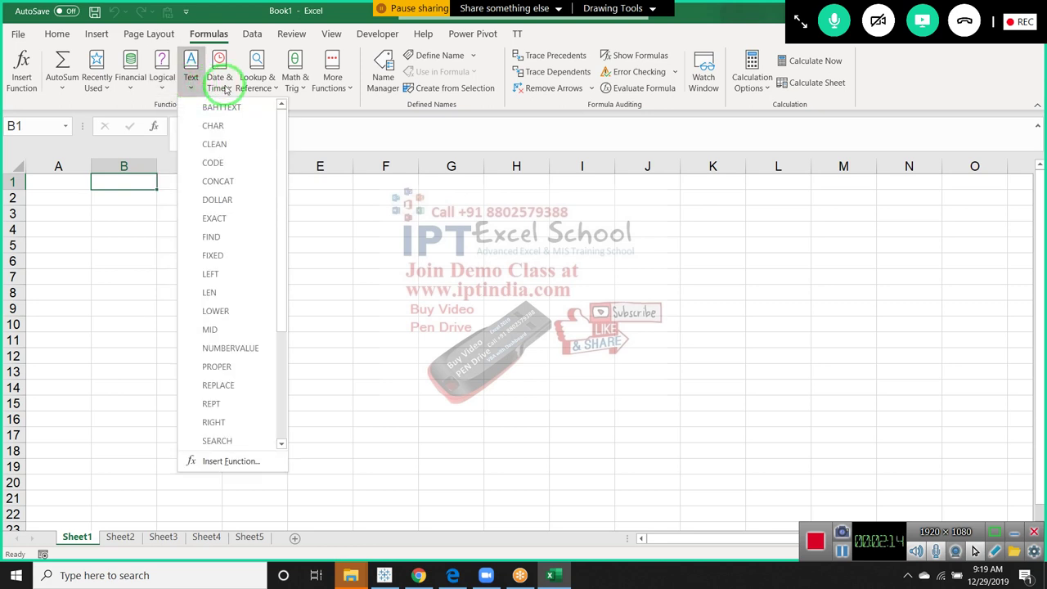
pyautogui.click(229, 86)
pyautogui.click(271, 85)
pyautogui.click(273, 86)
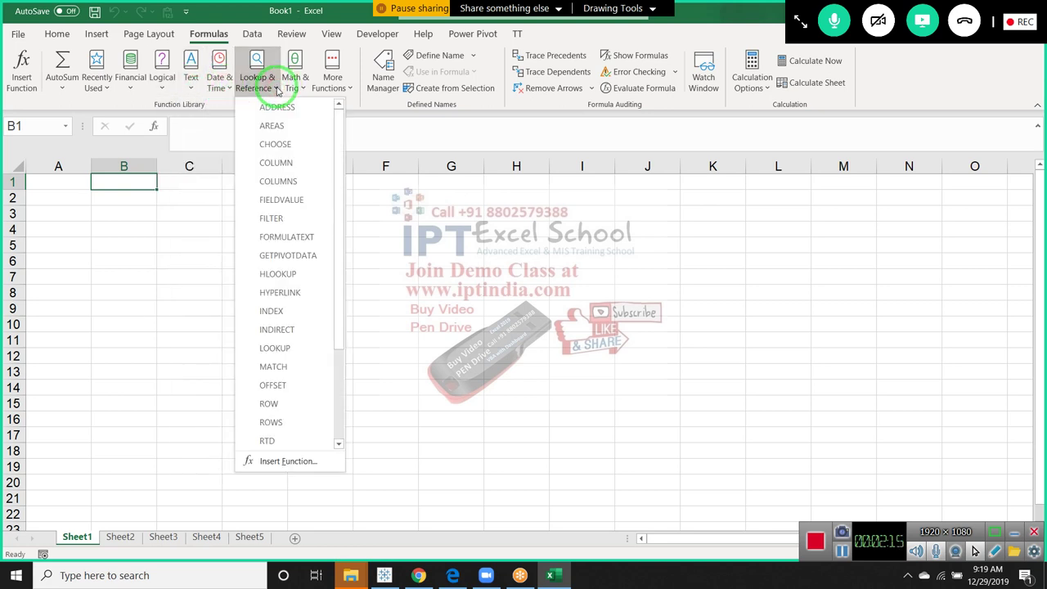
pyautogui.click(303, 90)
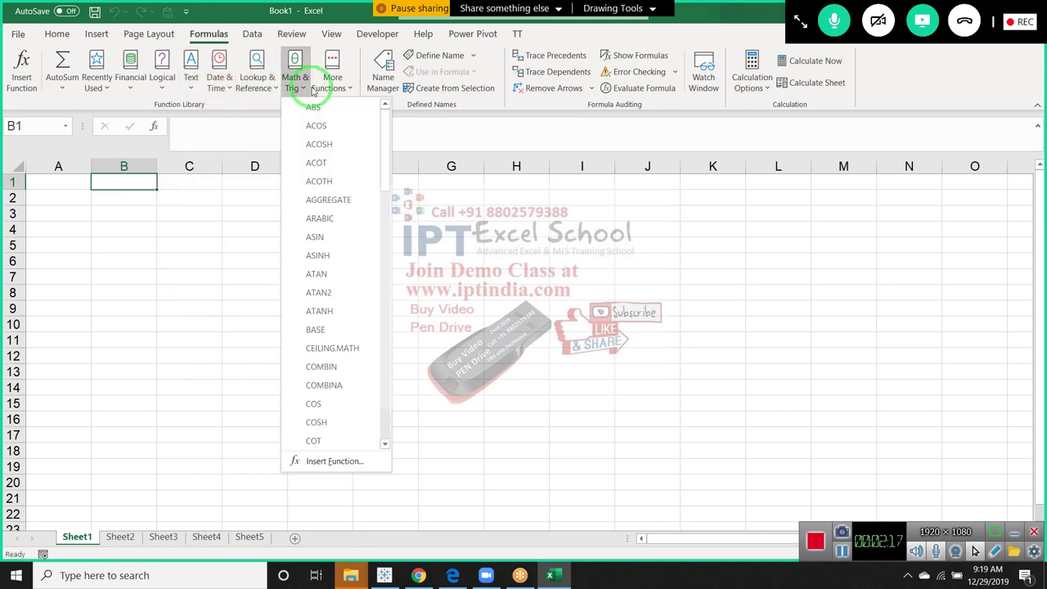
pyautogui.click(347, 90)
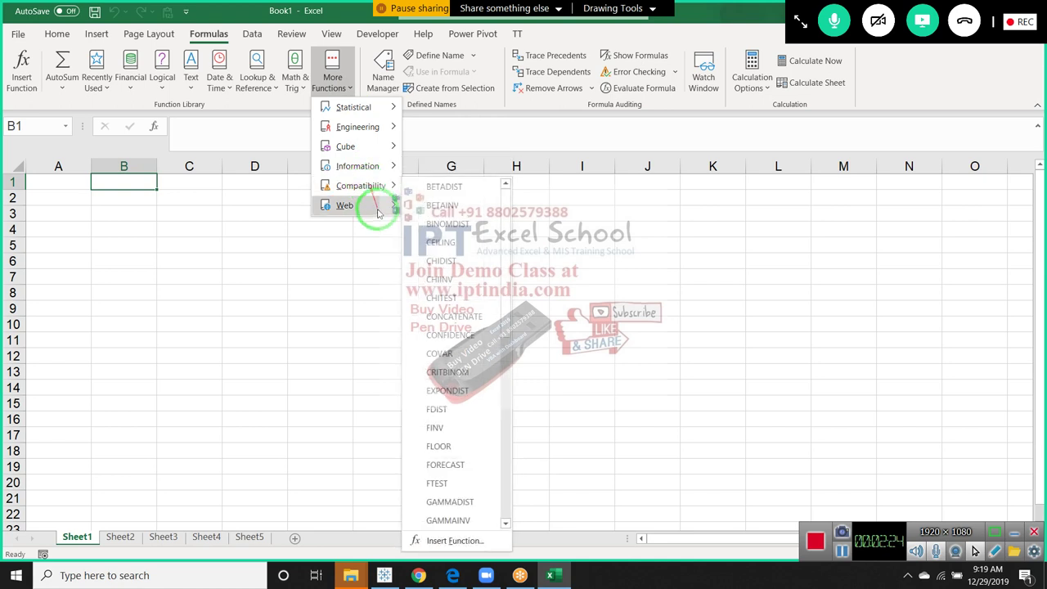
pyautogui.moveTo(344, 206)
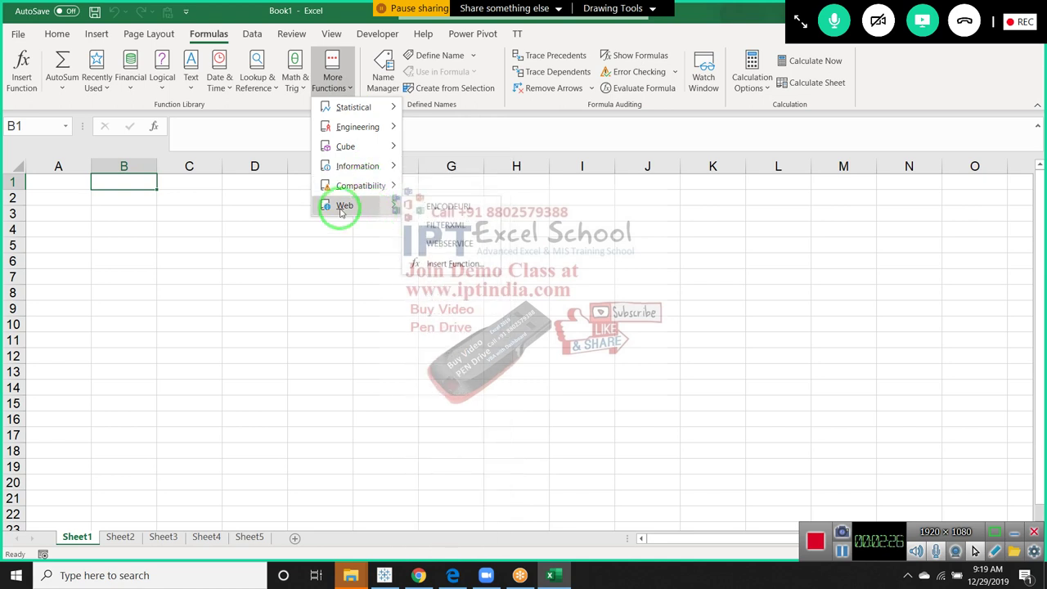
pyautogui.click(228, 229)
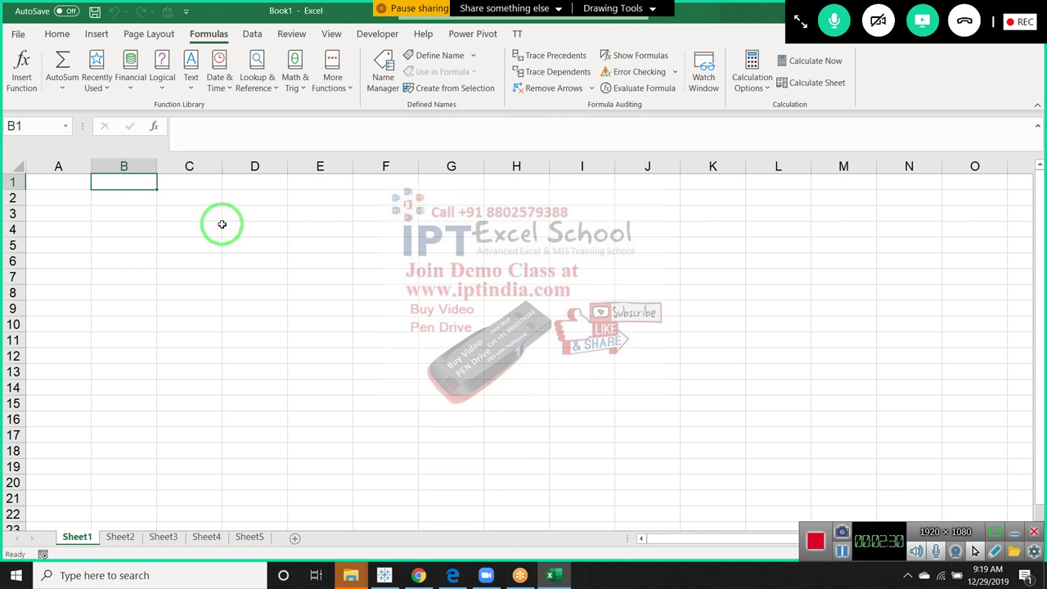
# Step: Commit the >200 criterion in B1 and browse the Financial, Logical and Text function lists
pyautogui.write('>200')
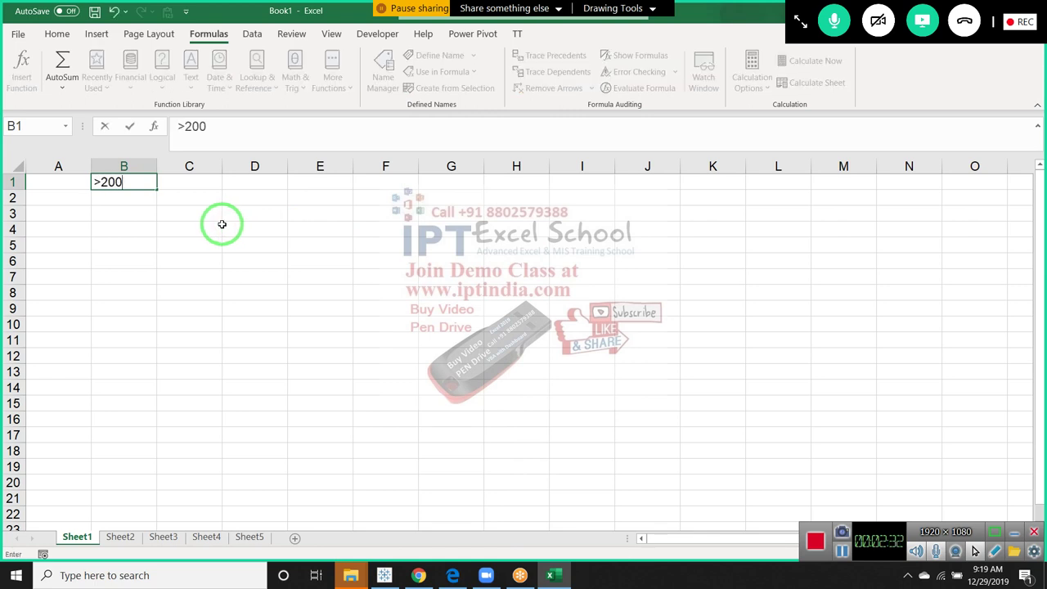
pyautogui.press('Return')
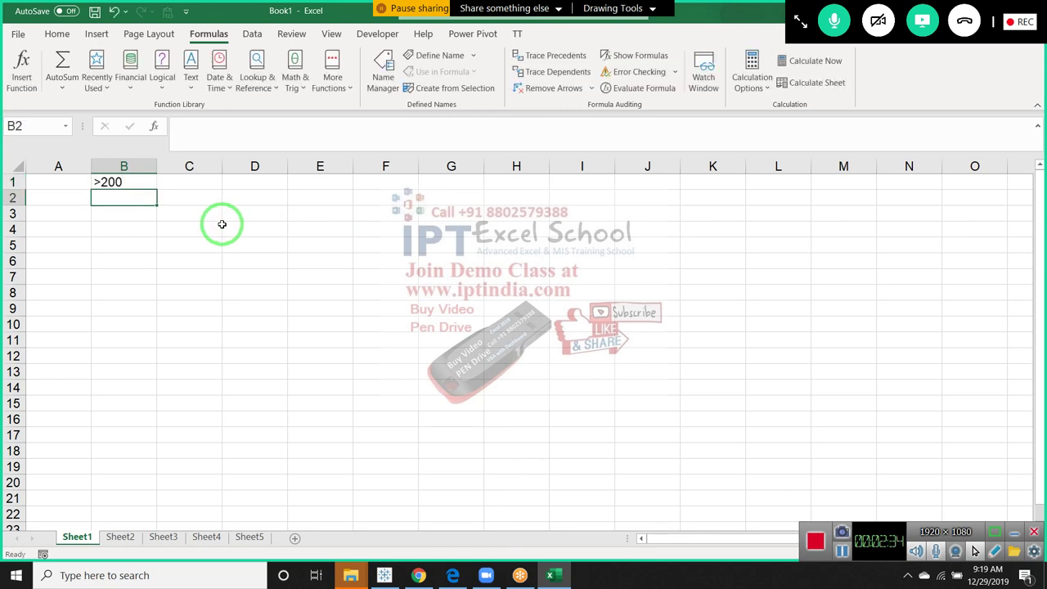
pyautogui.click(137, 96)
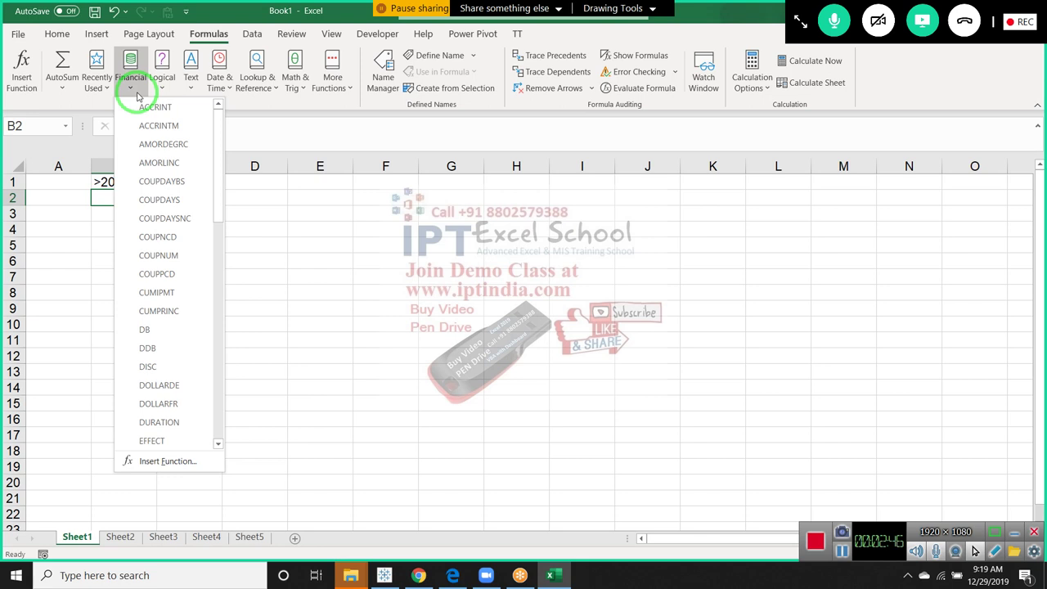
pyautogui.click(159, 83)
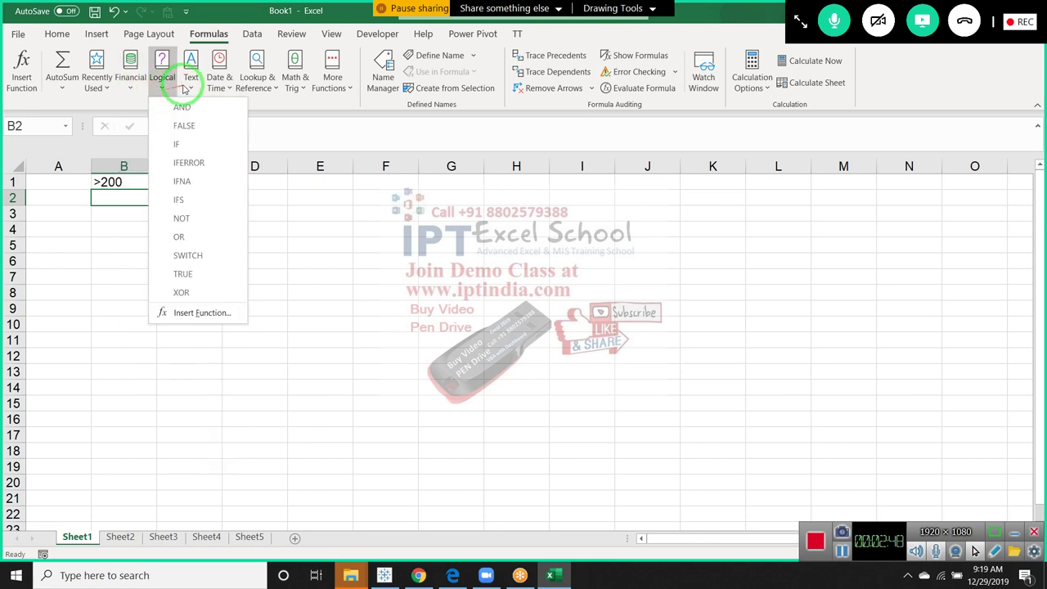
pyautogui.click(186, 82)
# Step: Browse the Date & Time and Lookup & Reference lists, leaving Math & Trig open and scrolled
pyautogui.click(216, 81)
pyautogui.click(242, 85)
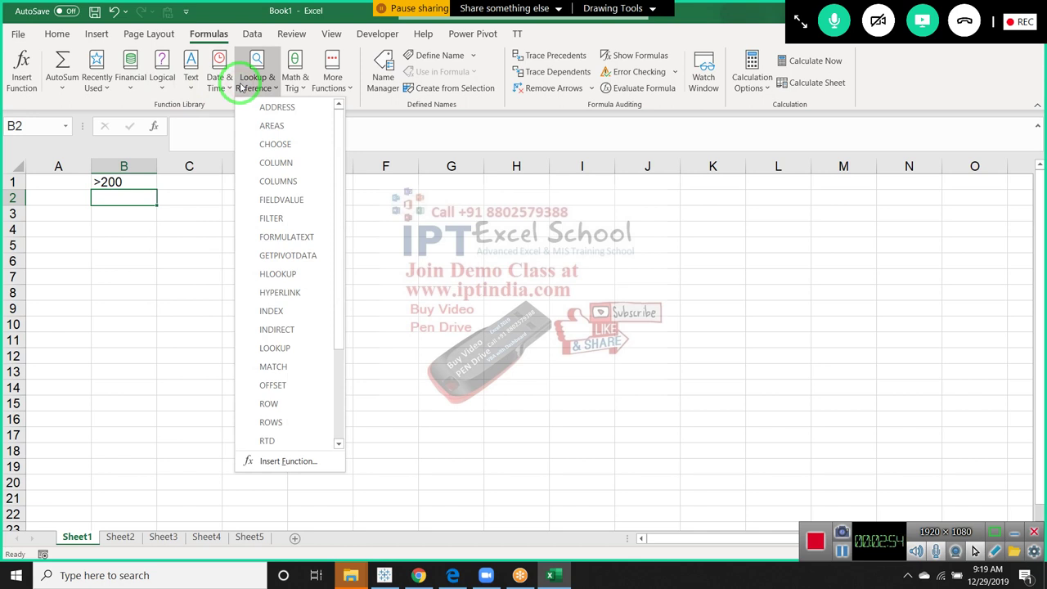
pyautogui.click(296, 83)
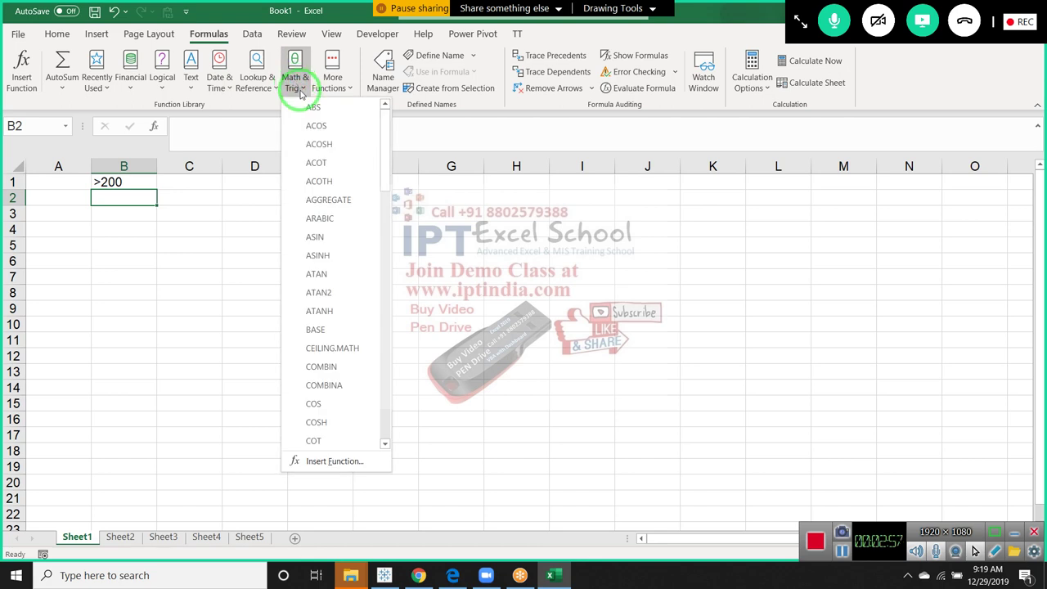
pyautogui.scroll(-6, 338, 156)
pyautogui.scroll(-4, 339, 179)
pyautogui.scroll(5, 339, 178)
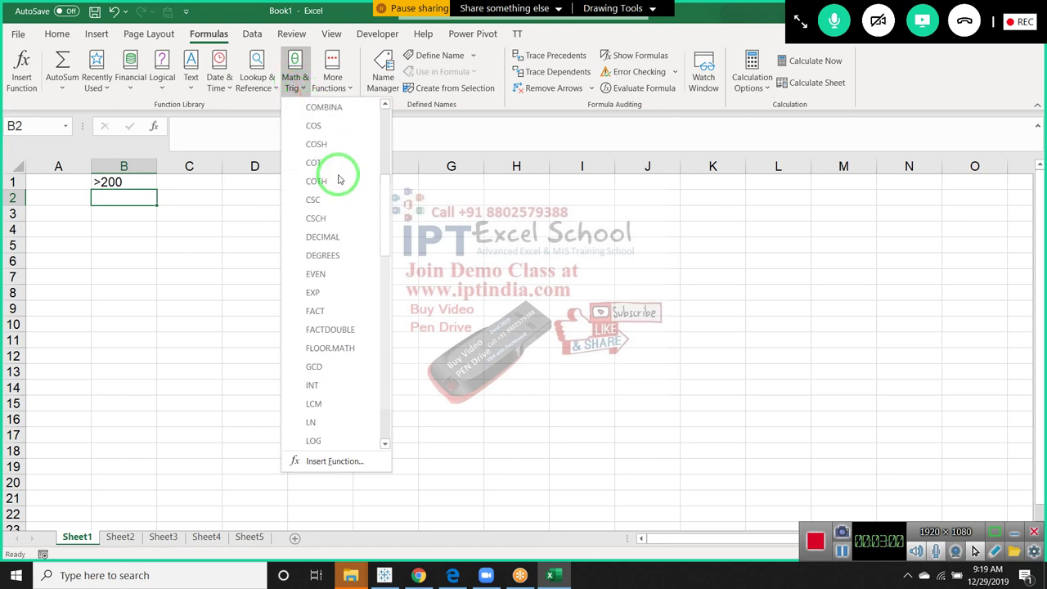
pyautogui.scroll(1, 339, 179)
pyautogui.scroll(4, 340, 178)
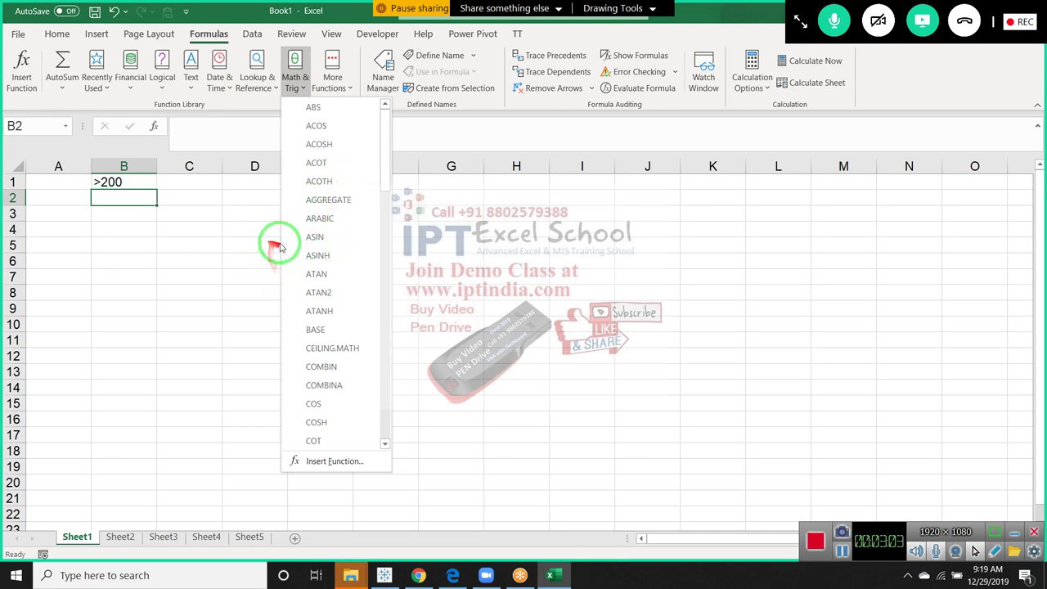
pyautogui.scroll(-5, 316, 313)
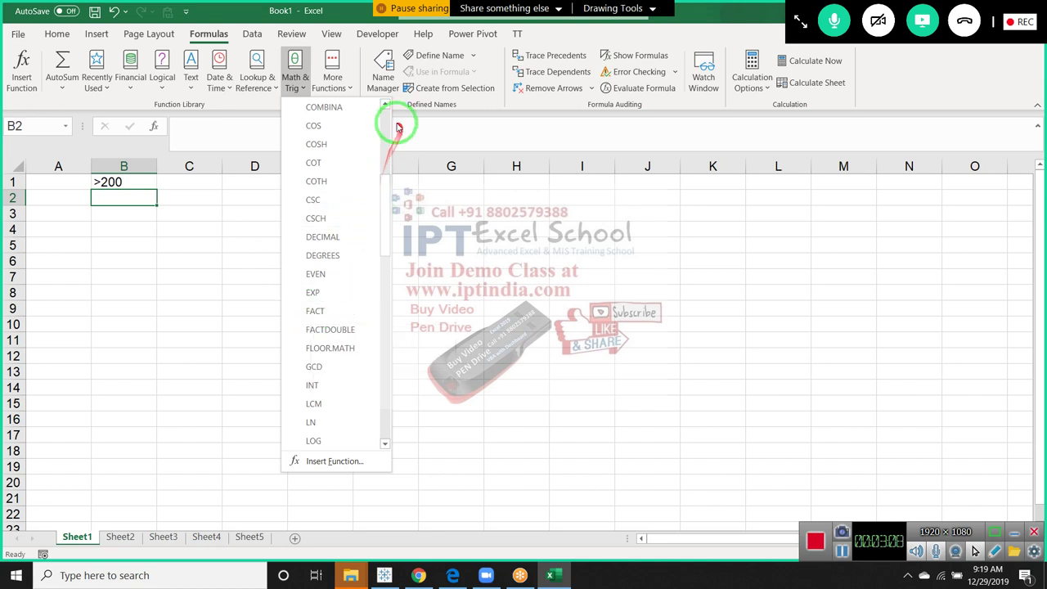
# Step: Scroll through the Statistical, Engineering and Compatibility lists under More Functions, then close the menu
pyautogui.click(356, 84)
pyautogui.moveTo(354, 108)
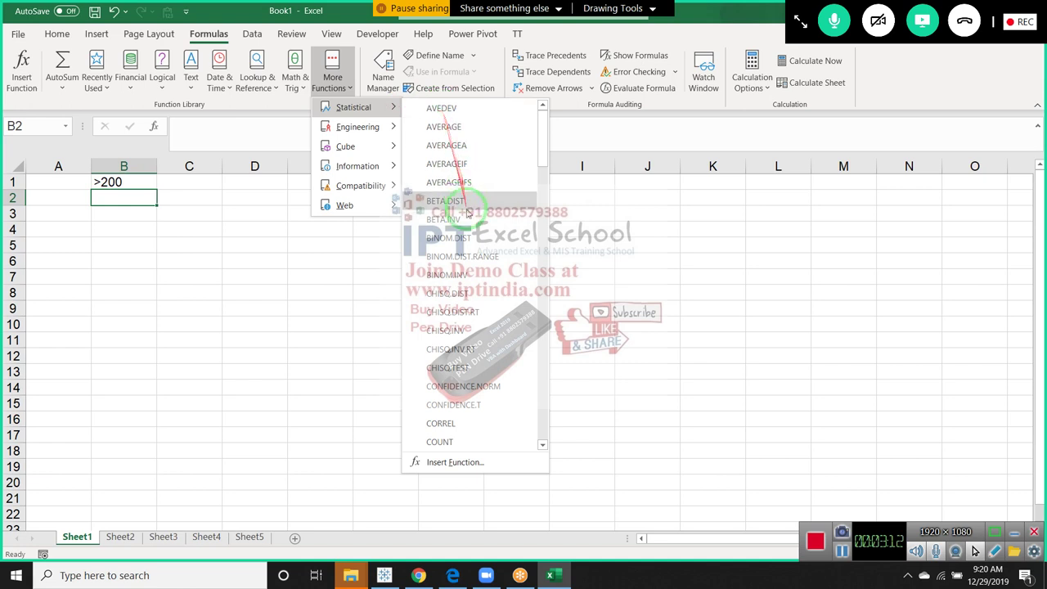
pyautogui.scroll(-2, 446, 164)
pyautogui.scroll(2, 409, 168)
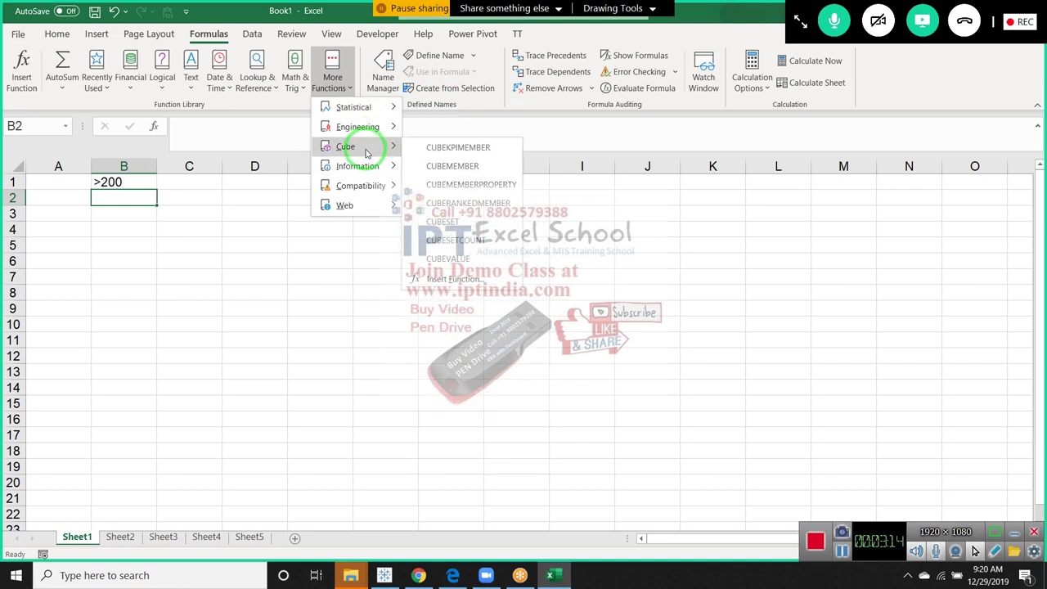
pyautogui.moveTo(357, 127)
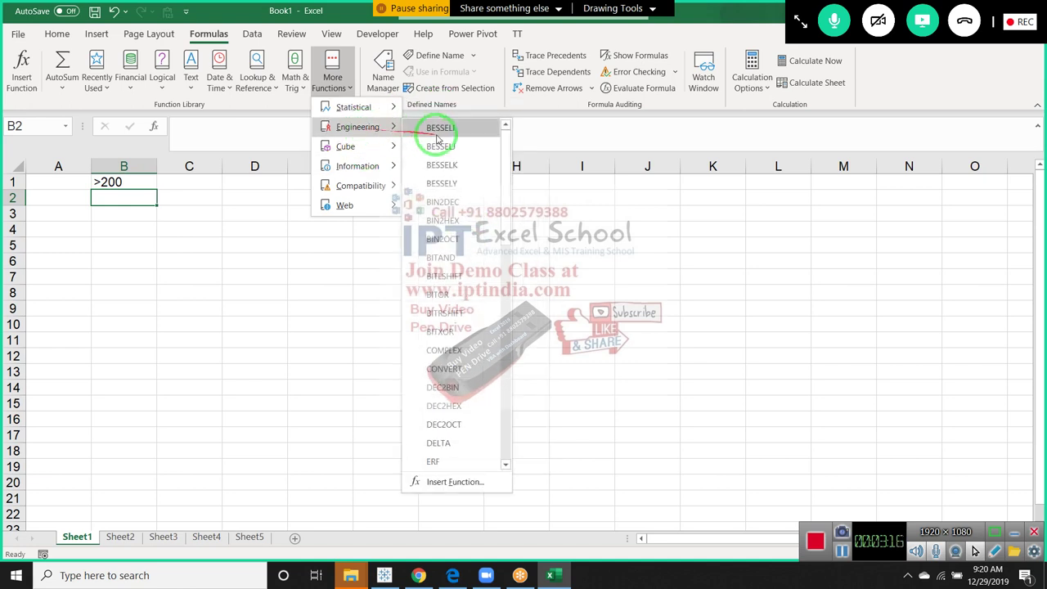
pyautogui.scroll(-4, 458, 237)
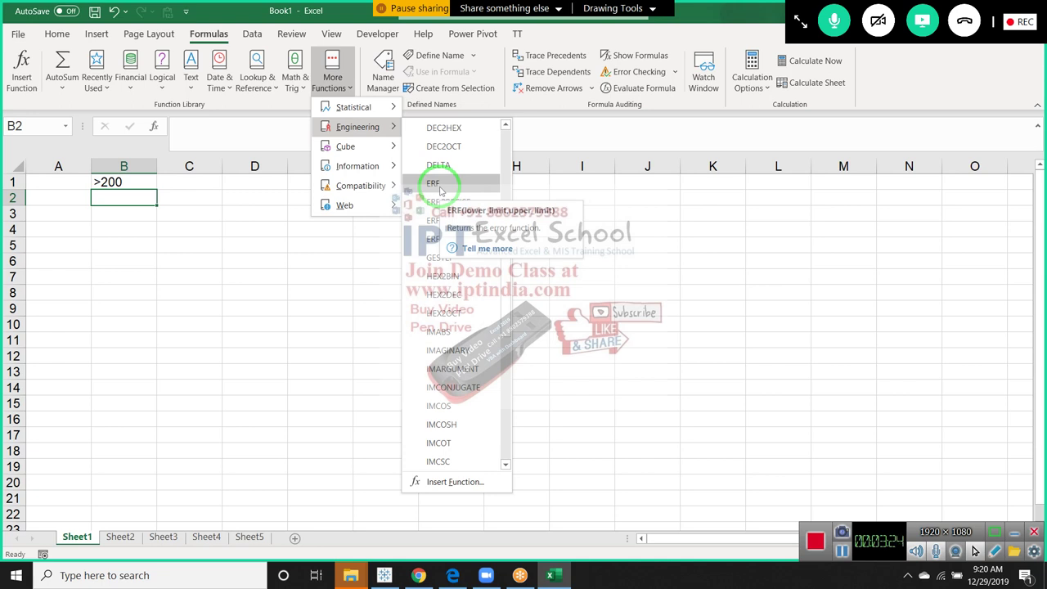
pyautogui.scroll(-4, 439, 245)
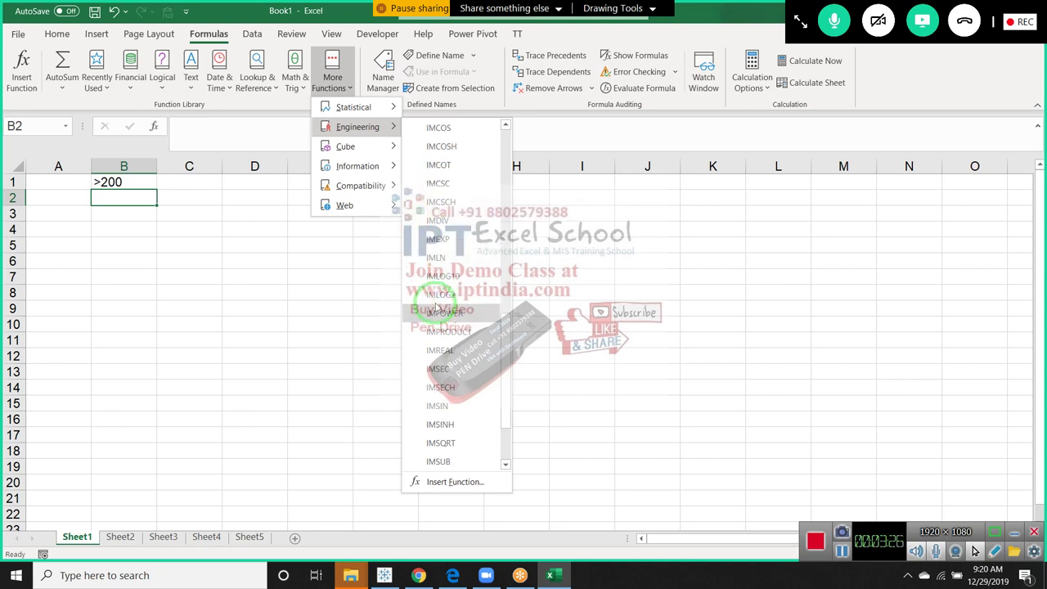
pyautogui.scroll(-3, 436, 302)
pyautogui.scroll(4, 436, 302)
pyautogui.scroll(4, 436, 303)
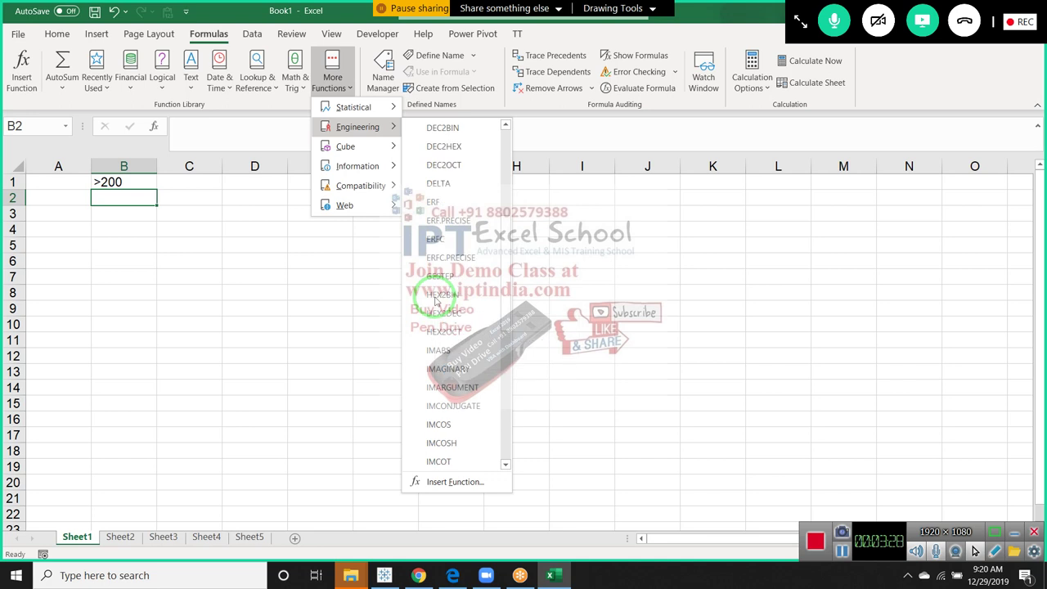
pyautogui.scroll(4, 436, 302)
pyautogui.scroll(-4, 458, 270)
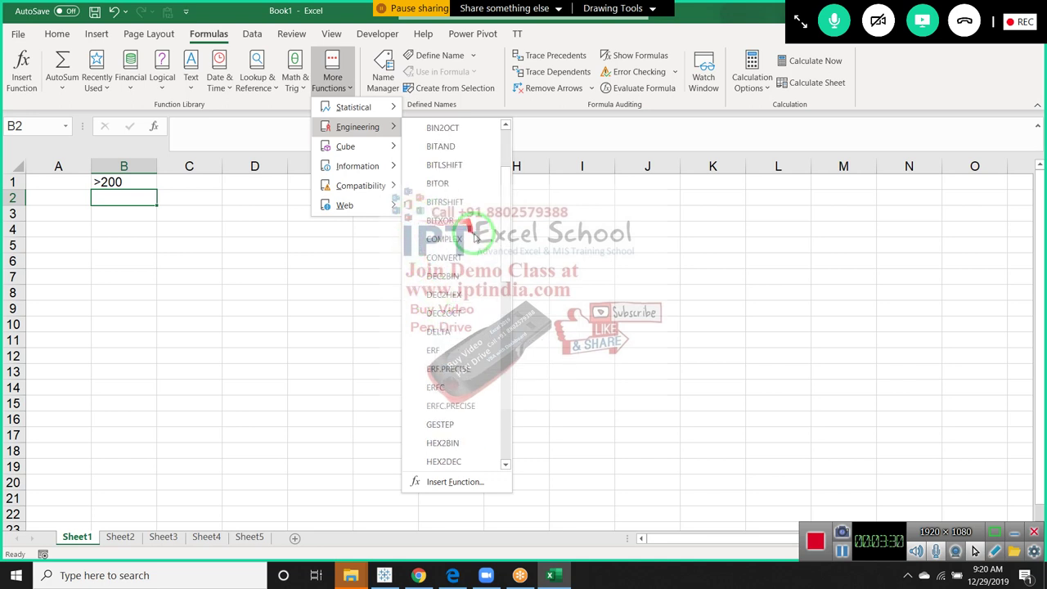
pyautogui.scroll(-3, 475, 244)
pyautogui.scroll(-2, 475, 243)
pyautogui.scroll(-3, 471, 245)
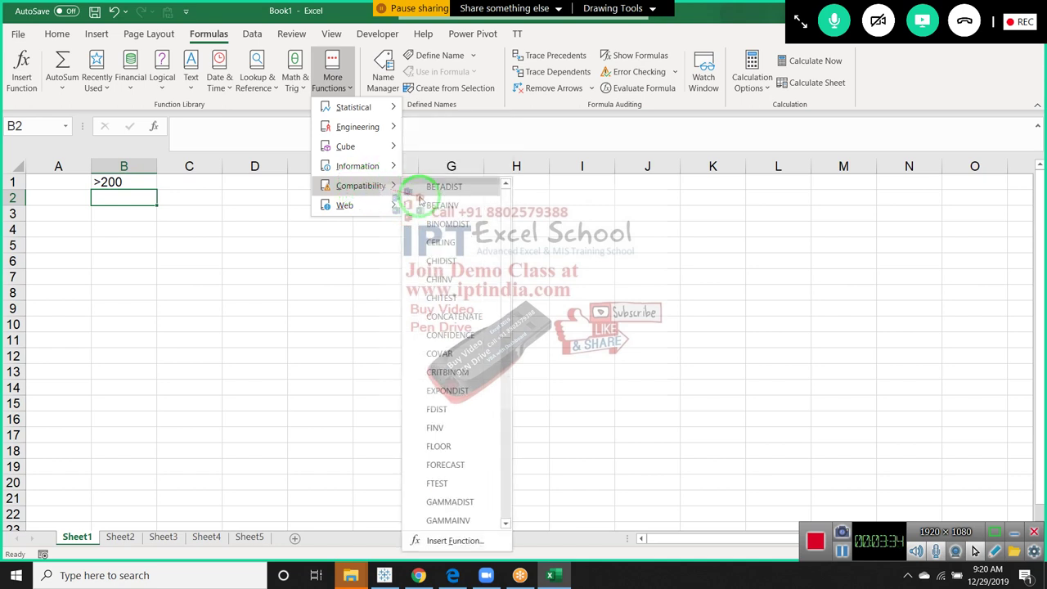
pyautogui.moveTo(359, 186)
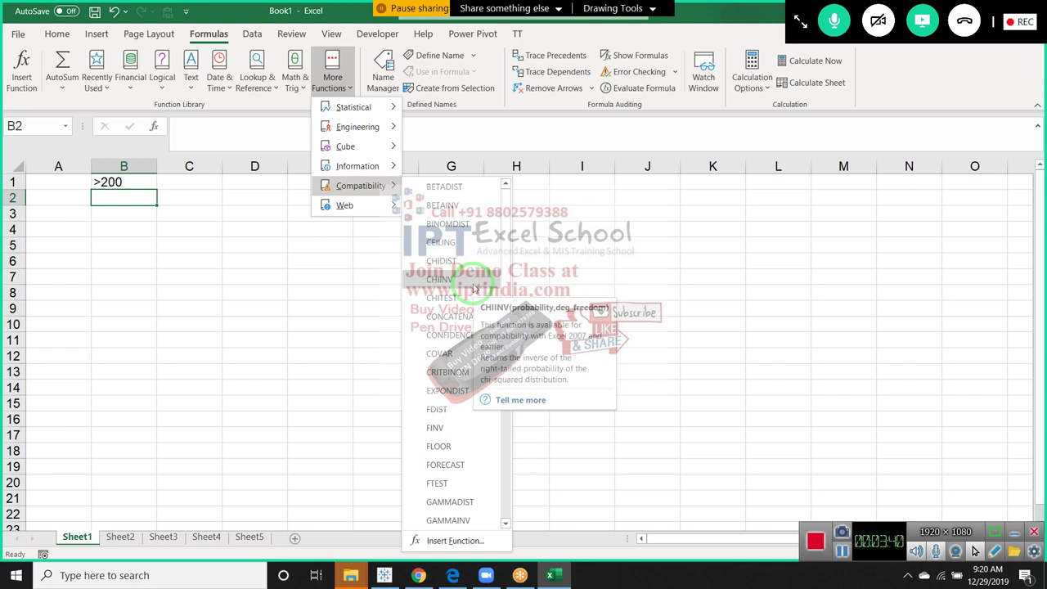
pyautogui.scroll(-5, 471, 380)
pyautogui.scroll(-3, 472, 392)
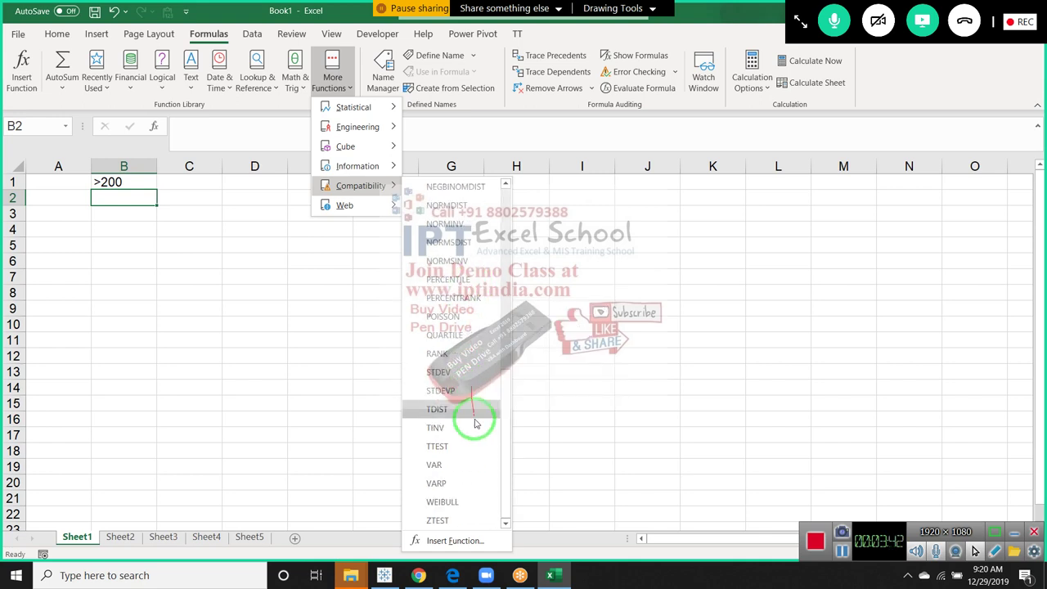
pyautogui.scroll(6, 468, 475)
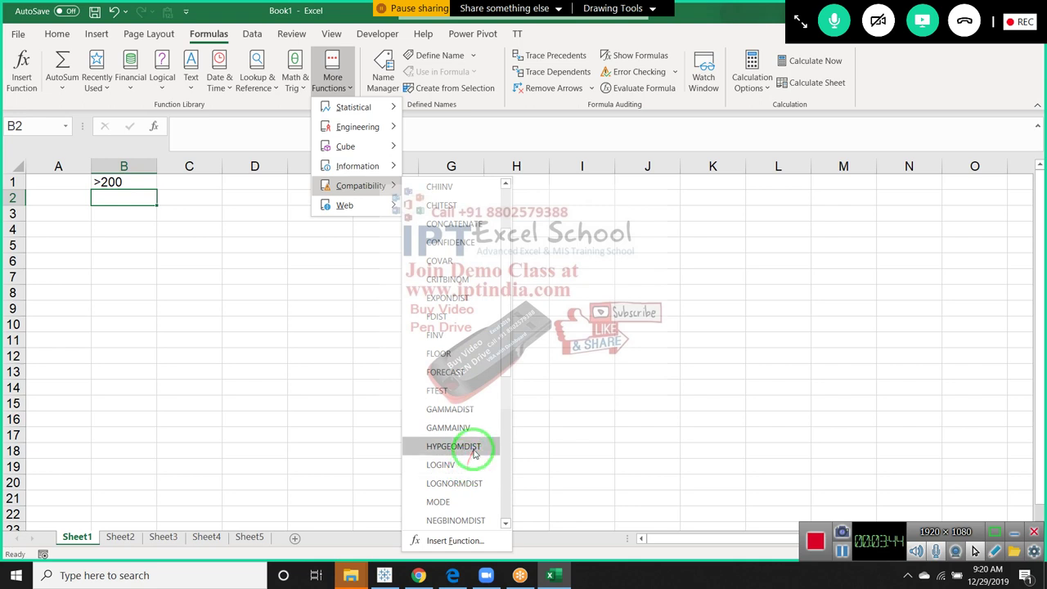
pyautogui.scroll(2, 483, 409)
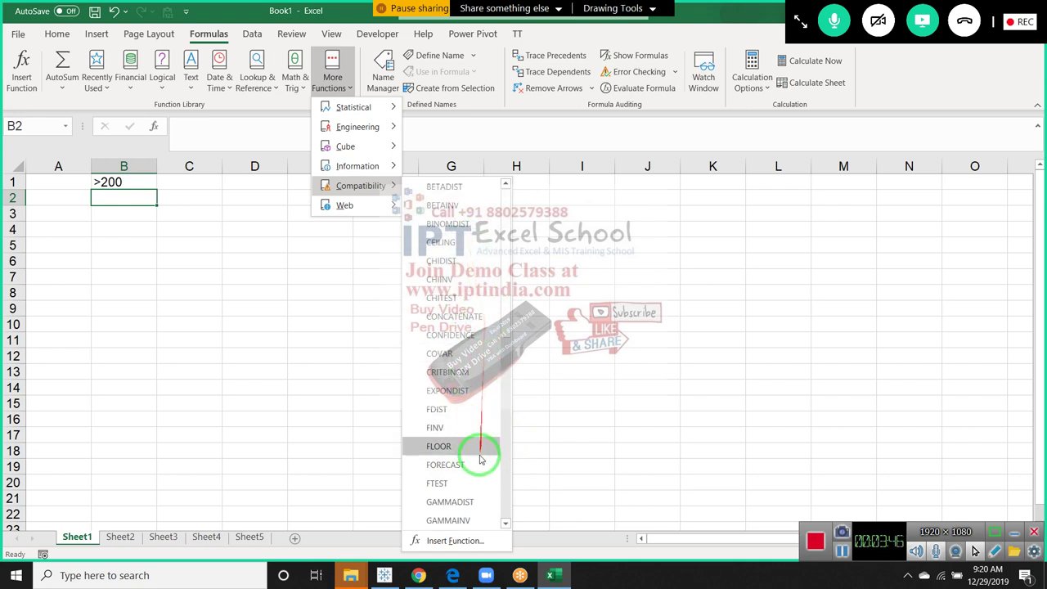
pyautogui.click(257, 218)
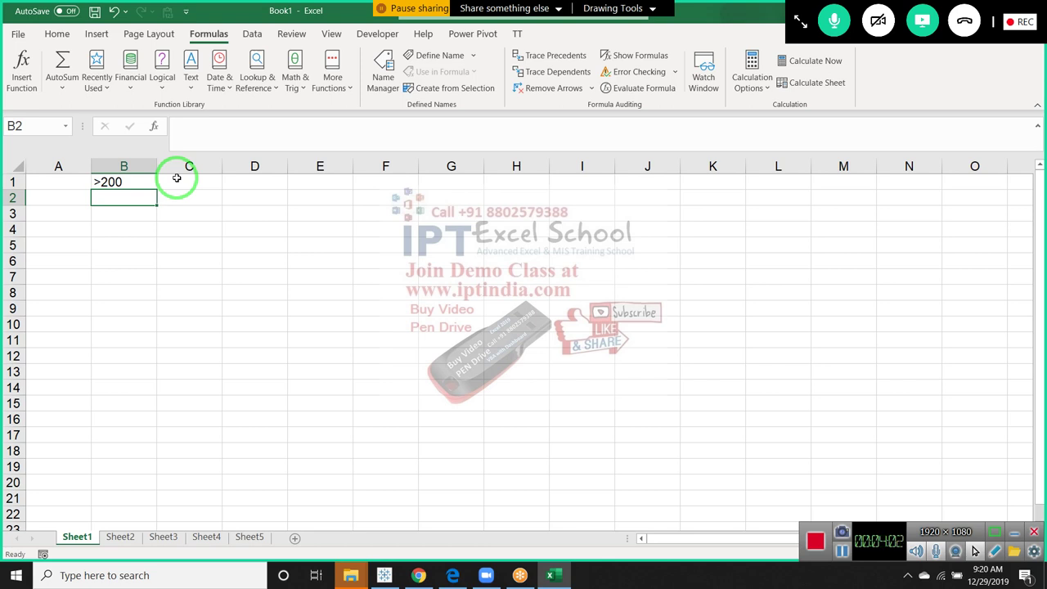
pyautogui.click(154, 127)
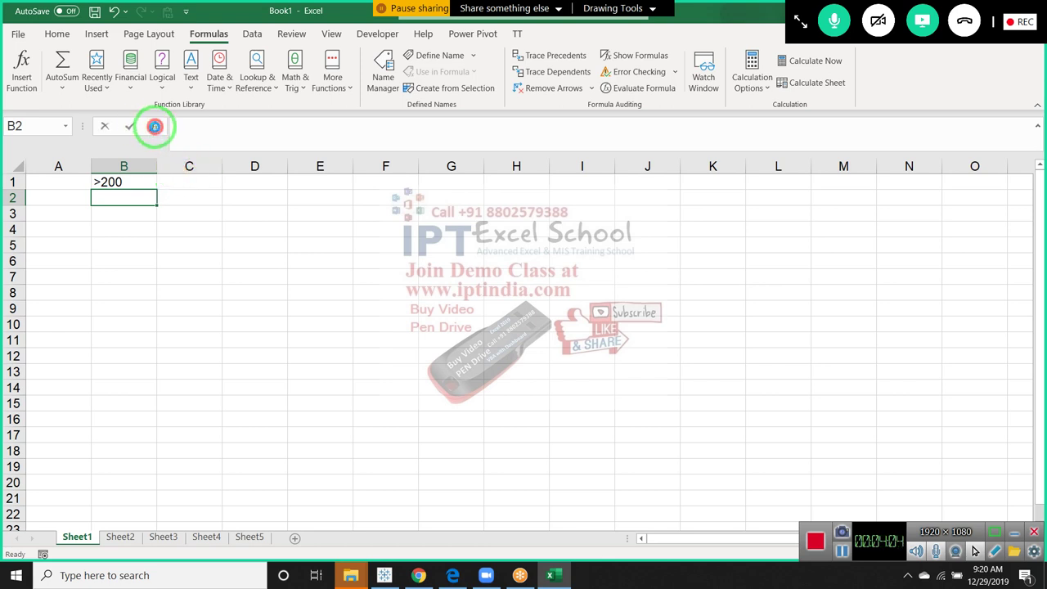
pyautogui.click(260, 283)
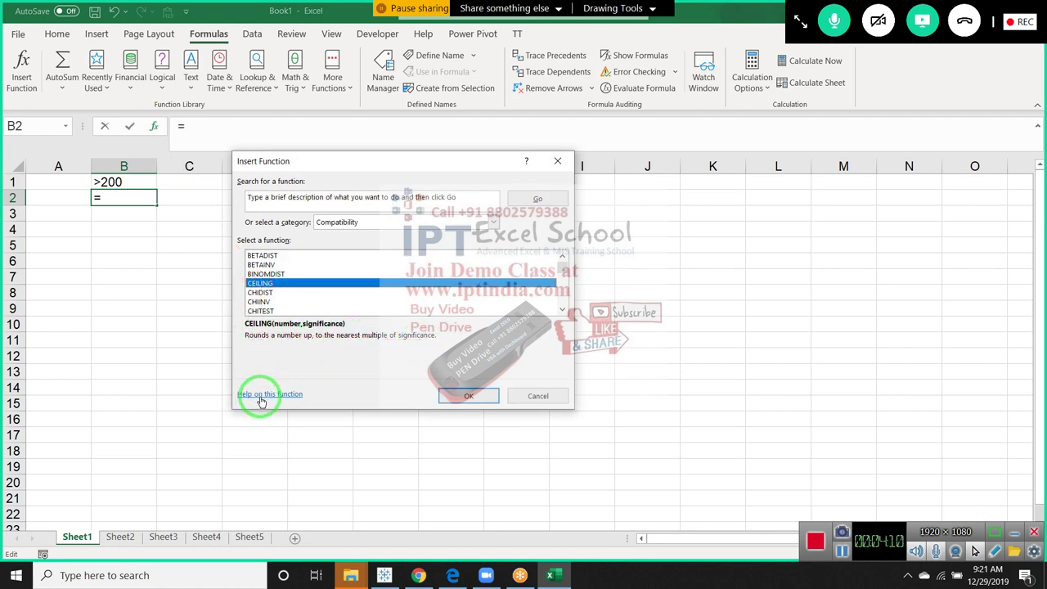
pyautogui.click(559, 160)
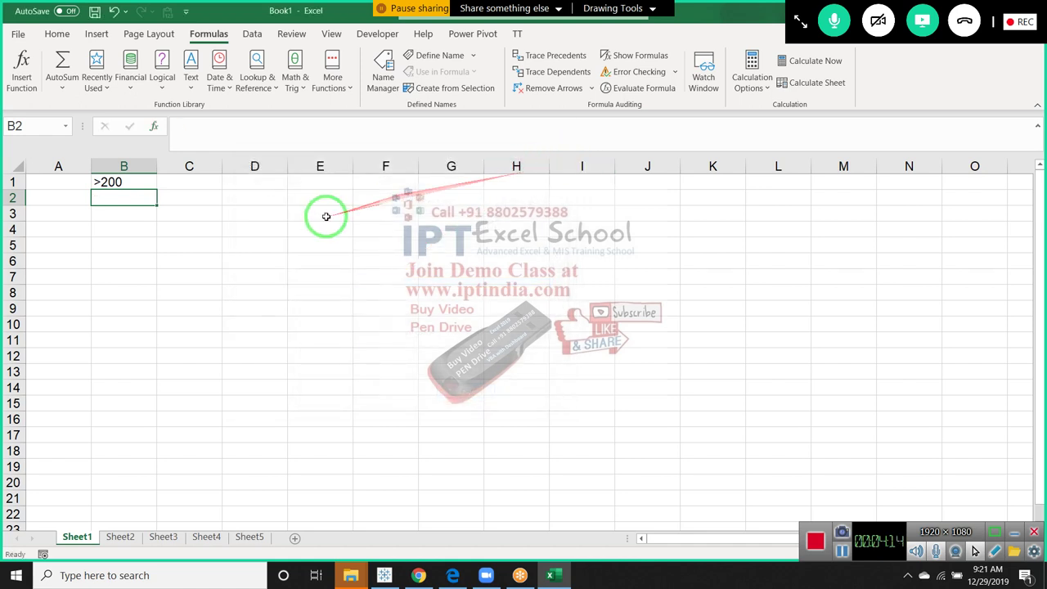
pyautogui.moveTo(328, 186); pyautogui.dragTo(325, 412)
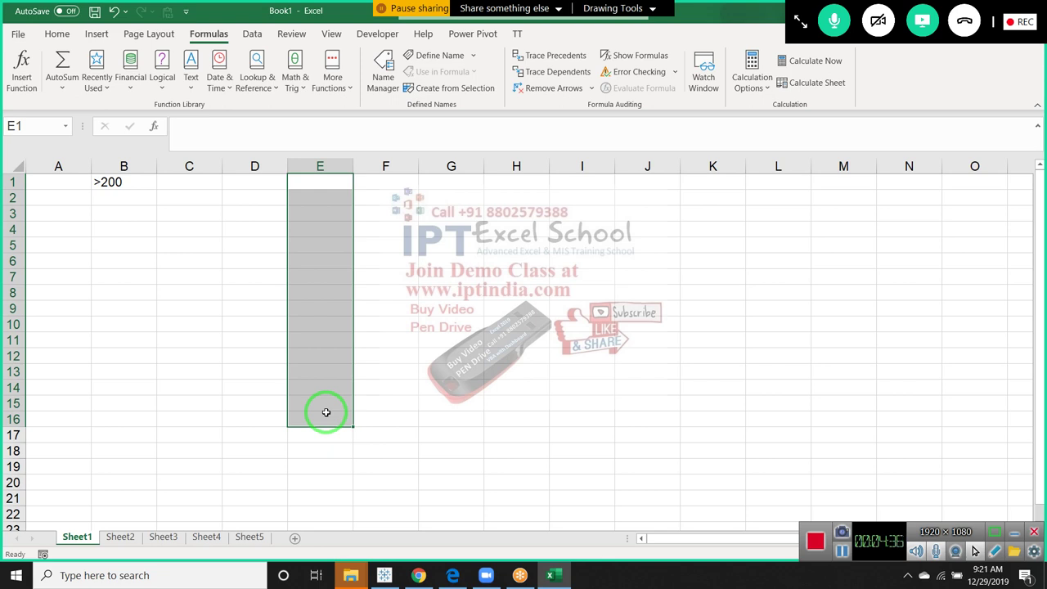
# Step: Clear the >200 criterion from B1 and collapse the enlarged formula bar
pyautogui.press('Left')
pyautogui.press('Left')
pyautogui.press('Left')
pyautogui.press('Delete')
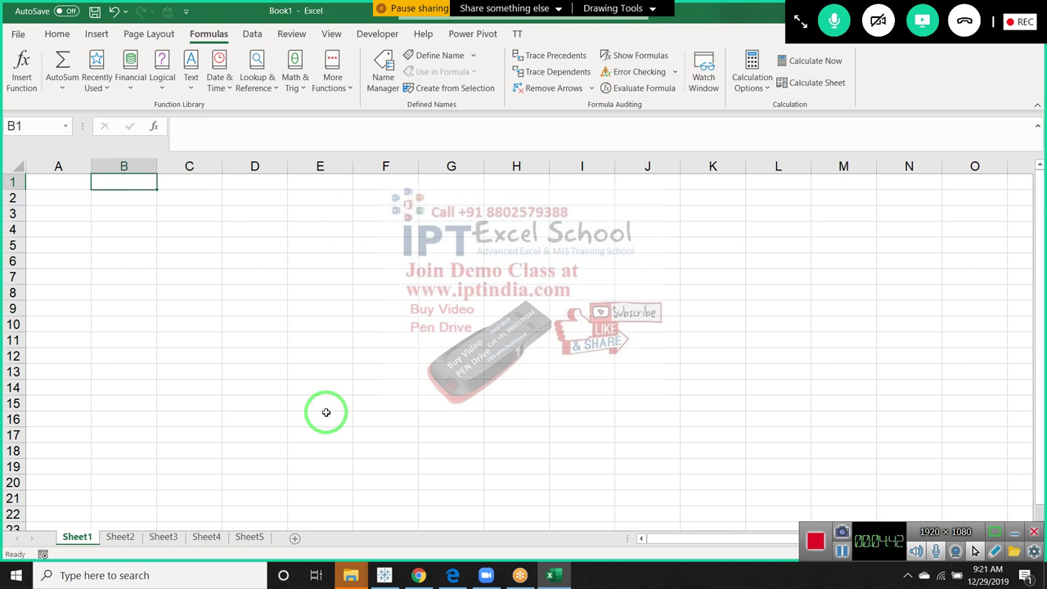
pyautogui.moveTo(311, 153); pyautogui.dragTo(311, 140)
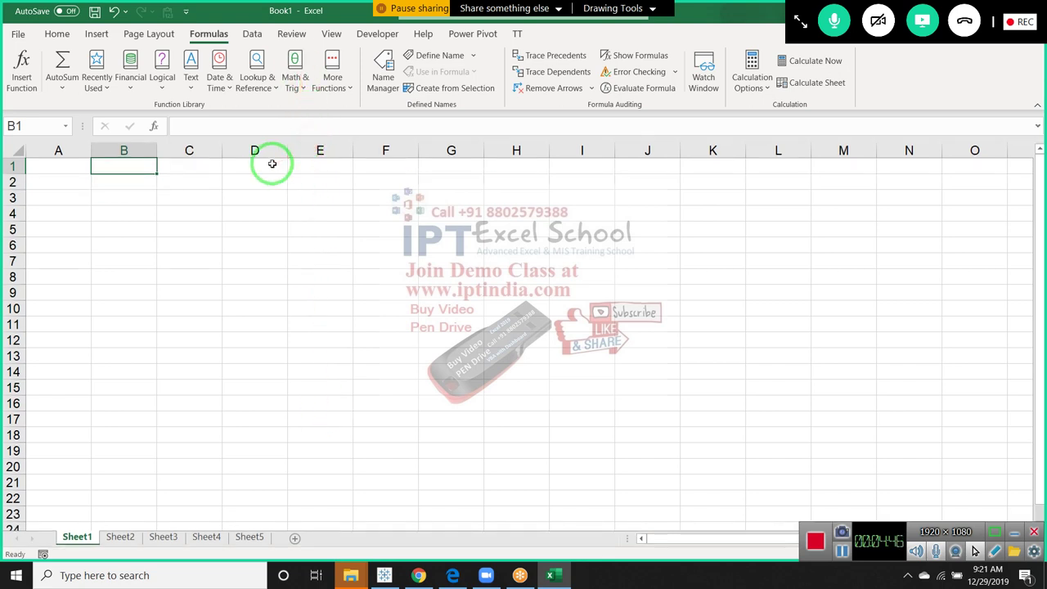
# Step: Enter 20 in cell B2 and 30 in cell C2
pyautogui.click(119, 190)
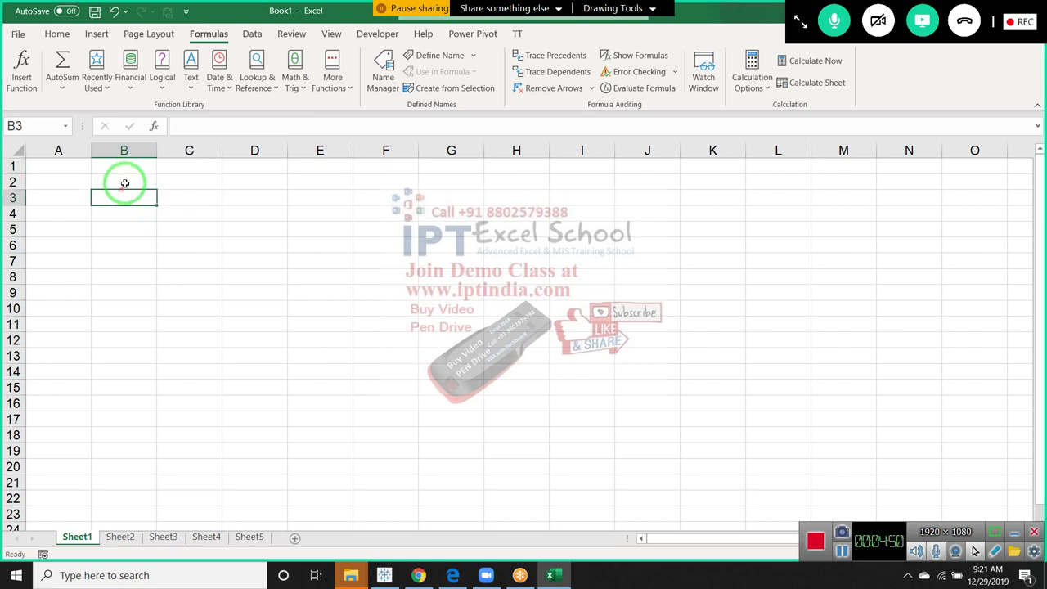
pyautogui.click(125, 181)
pyautogui.write('20')
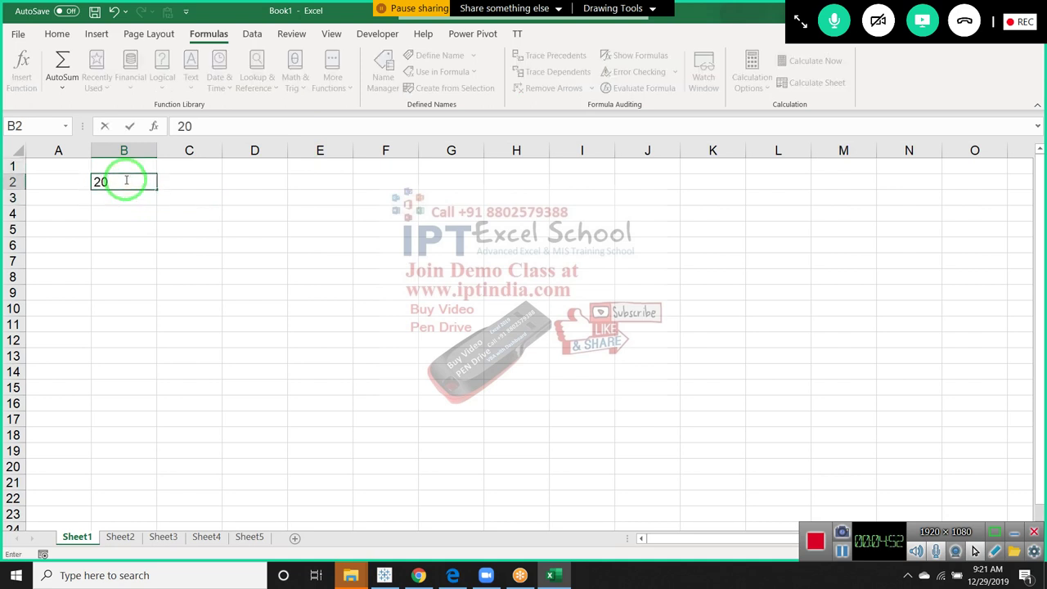
pyautogui.press('Tab')
pyautogui.write('30')
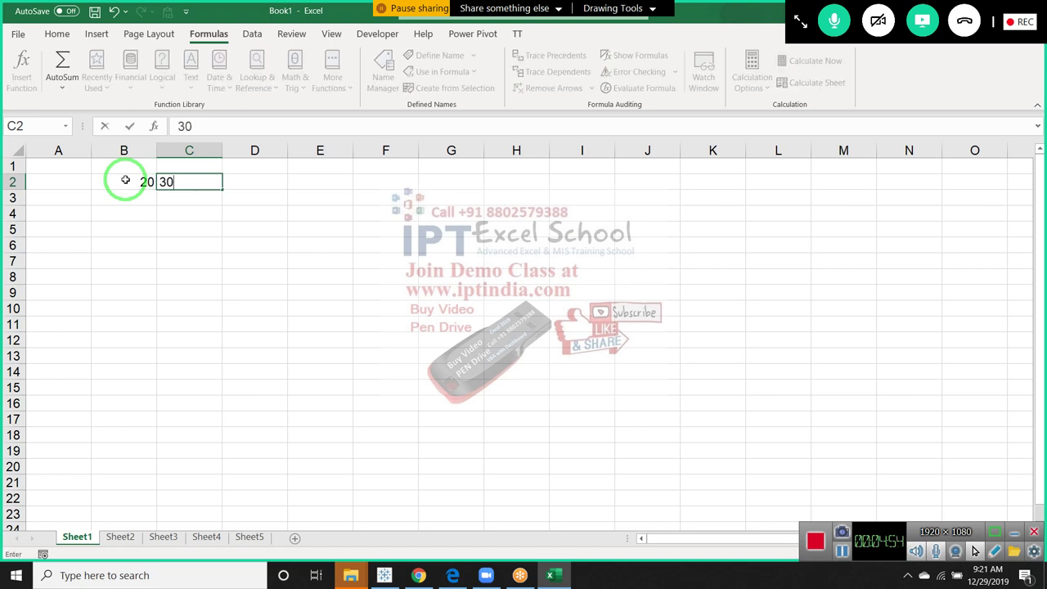
pyautogui.press('Tab')
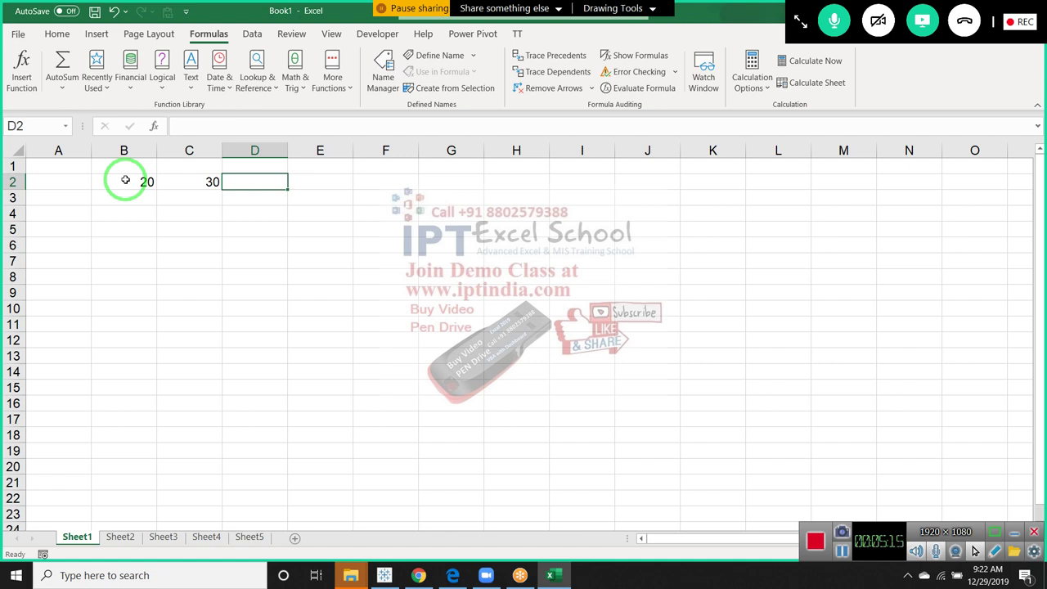
# Step: Enter =20+30 in D2 and abandon a stray unfinished formula in D3
pyautogui.write('=2')
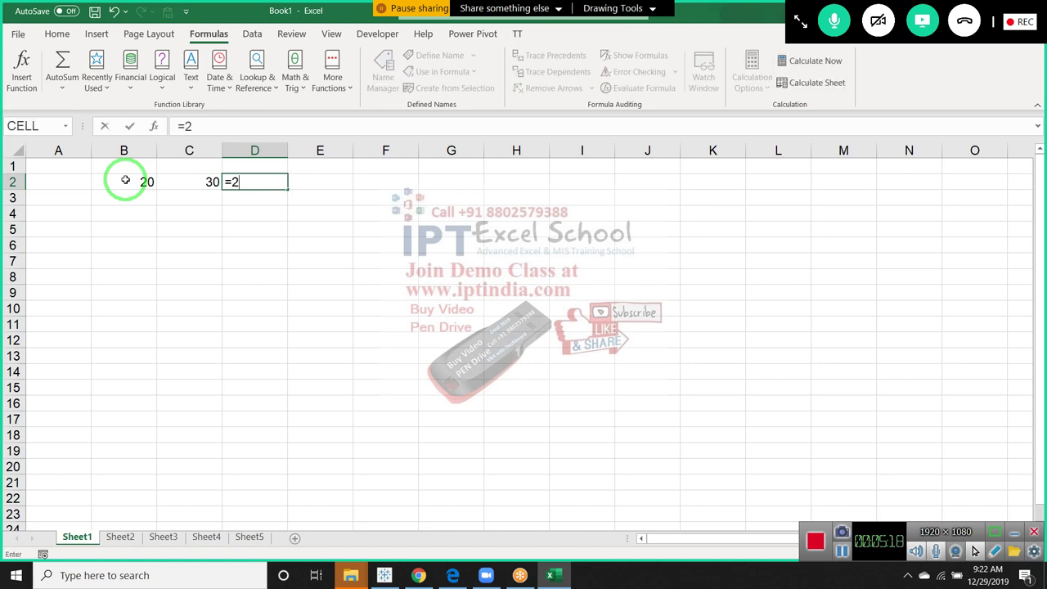
pyautogui.write('0+30')
pyautogui.press('Return')
pyautogui.write('.')
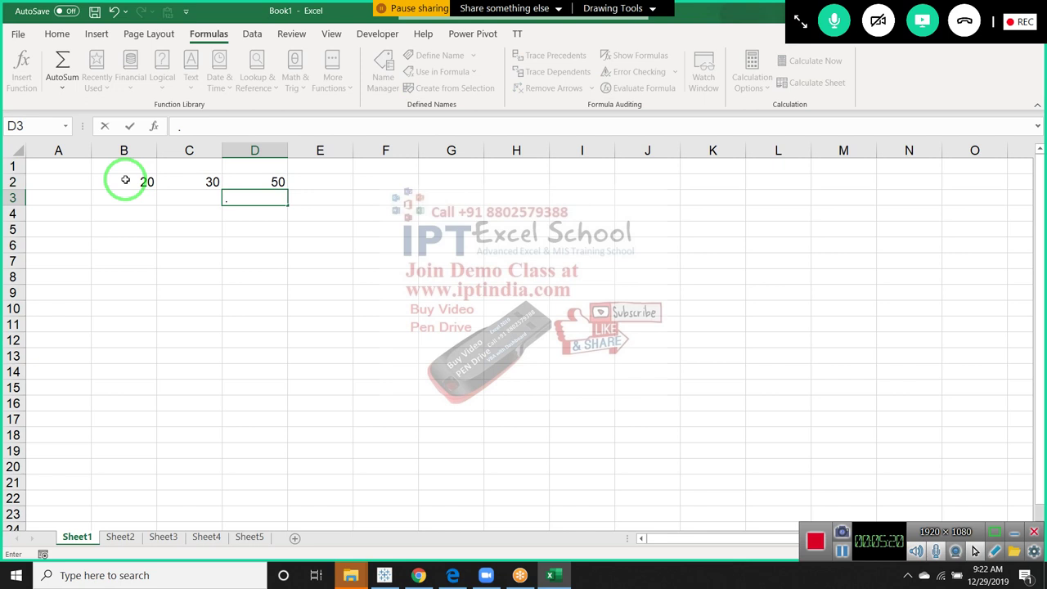
pyautogui.write('=')
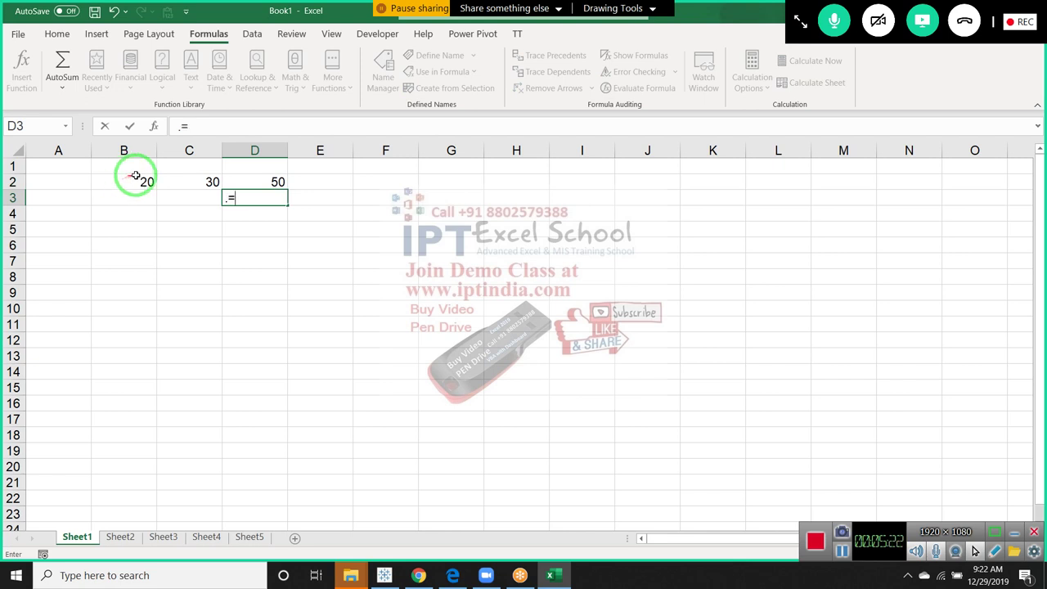
pyautogui.press('BackSpace')
pyautogui.press('BackSpace')
pyautogui.write('=')
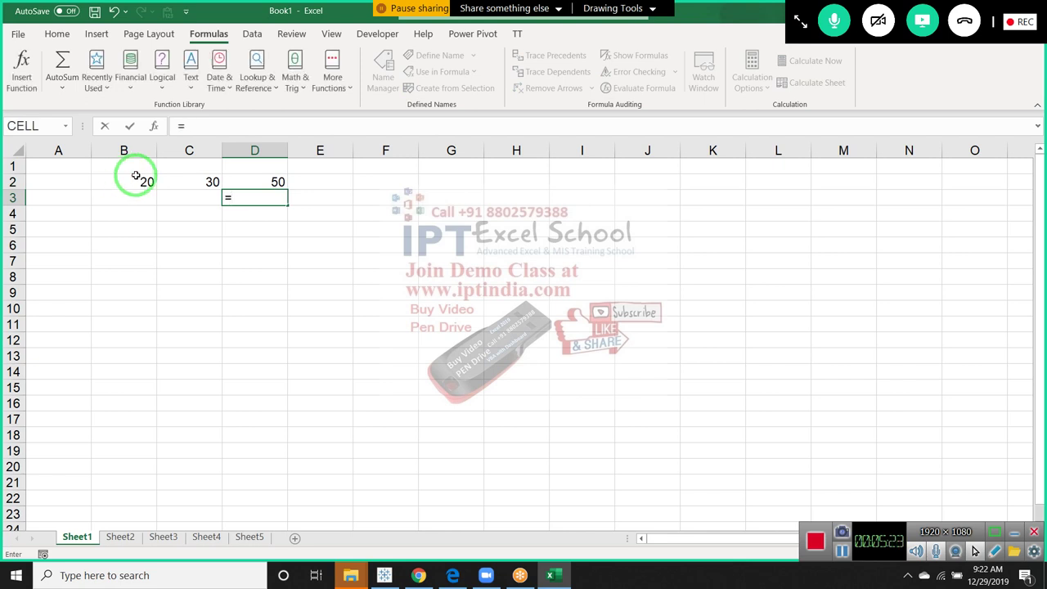
pyautogui.click(136, 176)
pyautogui.press('Escape')
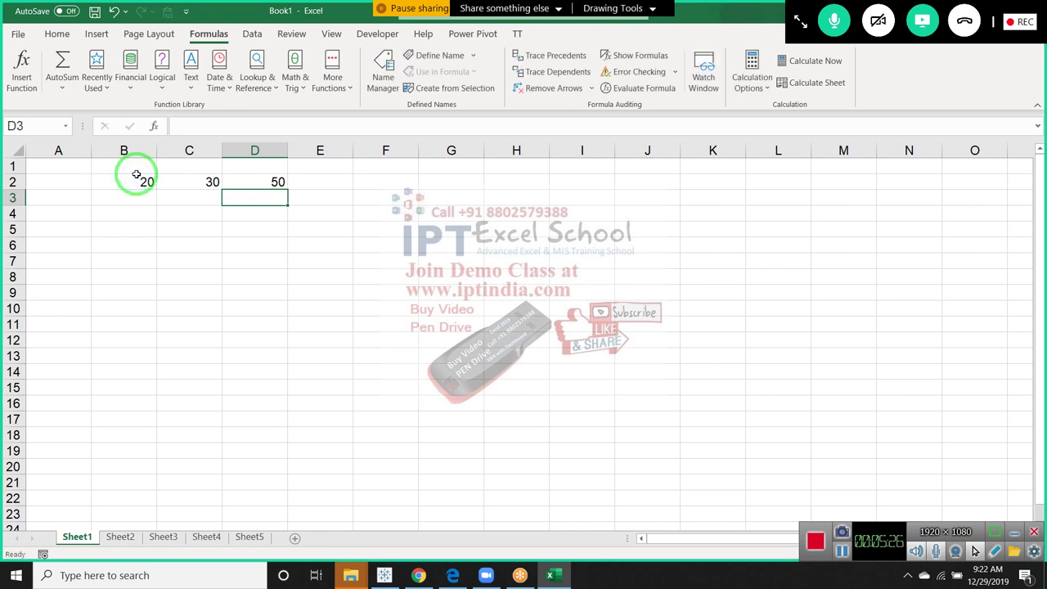
# Step: Enter =SUM(B2:C2) in D3 so it returns 50
pyautogui.write('=su')
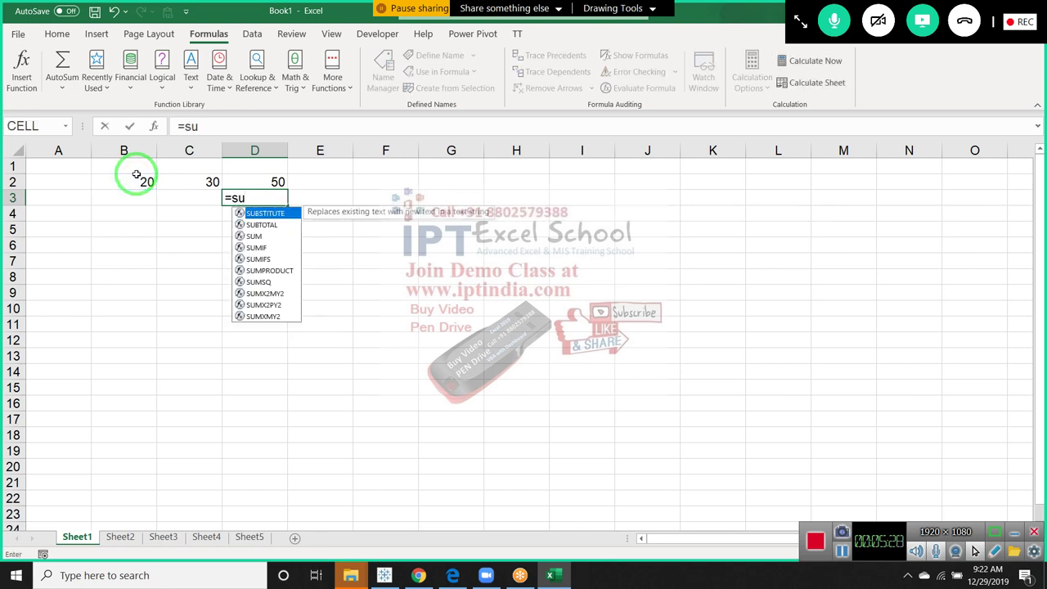
pyautogui.write('m(')
pyautogui.moveTo(136, 175); pyautogui.dragTo(164, 180)
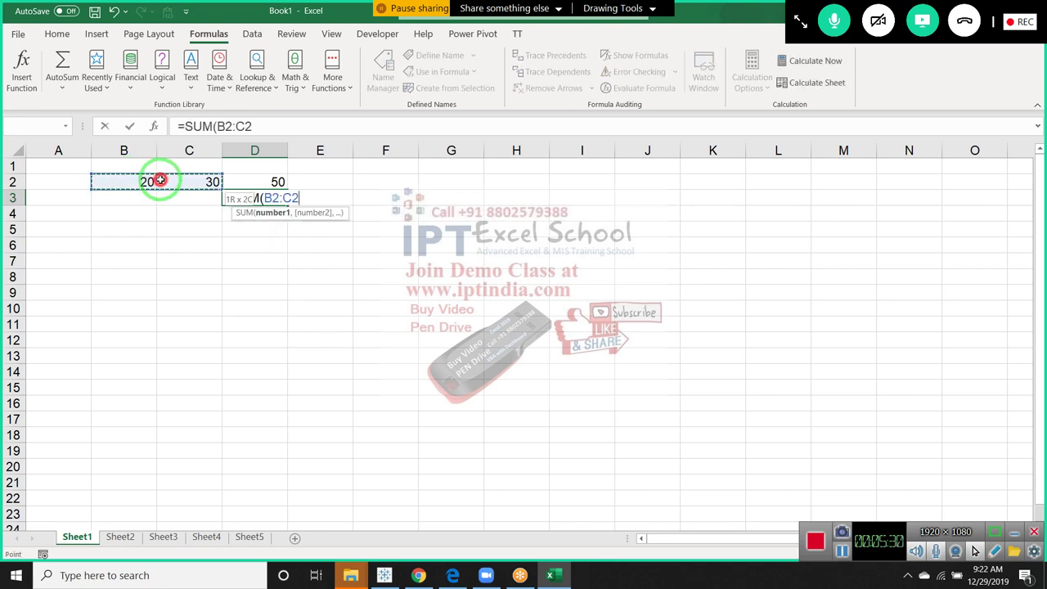
pyautogui.press('Return')
pyautogui.press('Up')
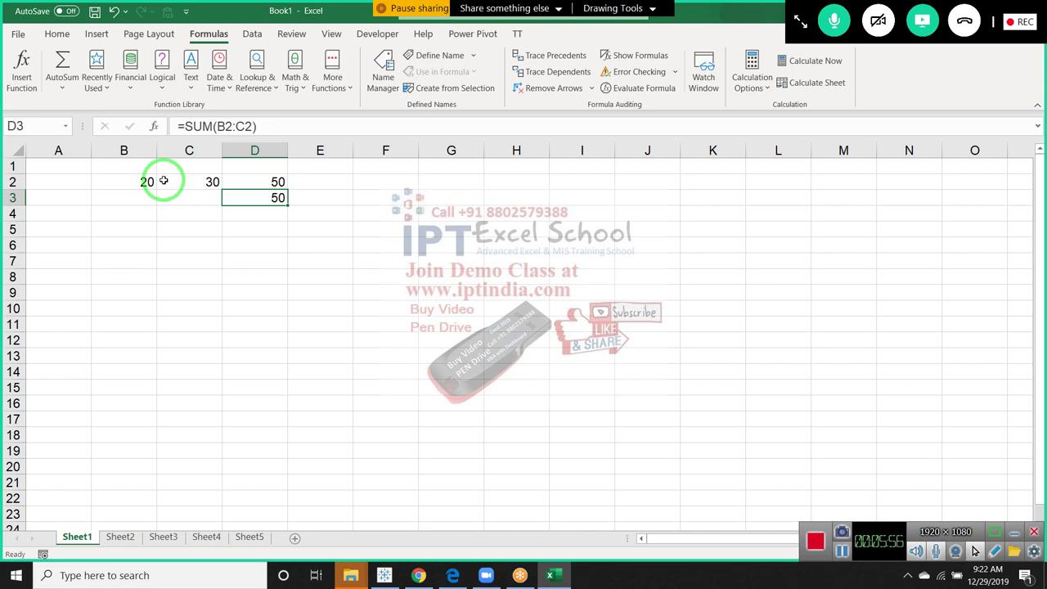
# Step: Type the operator symbols +, -, / and * into F1 through F4
pyautogui.press('Up')
pyautogui.press('Right')
pyautogui.press('Right')
pyautogui.press('Up')
pyautogui.write('+')
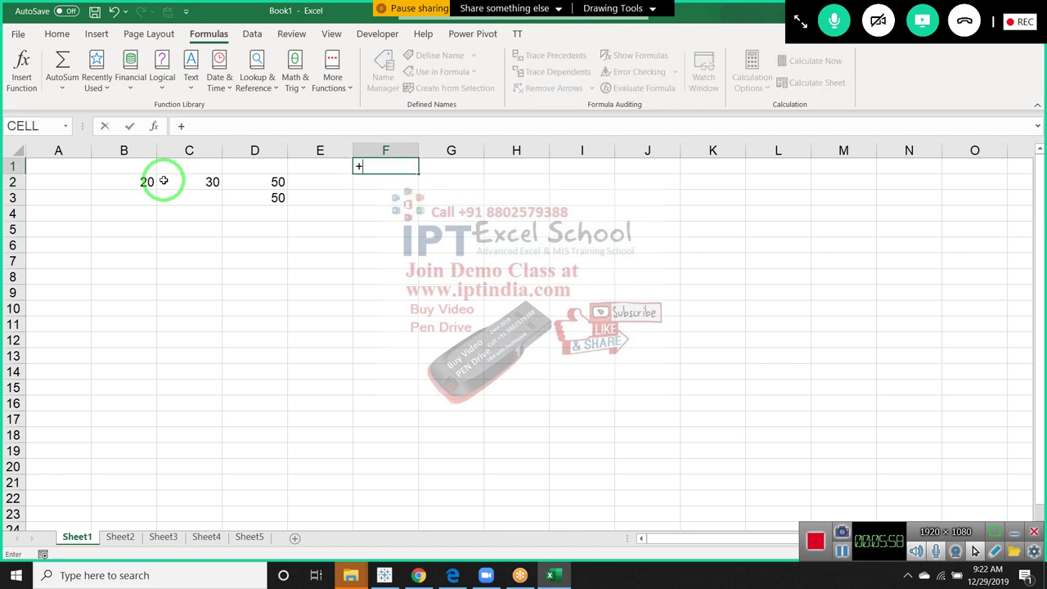
pyautogui.press('Return')
pyautogui.write('-')
pyautogui.press('Return')
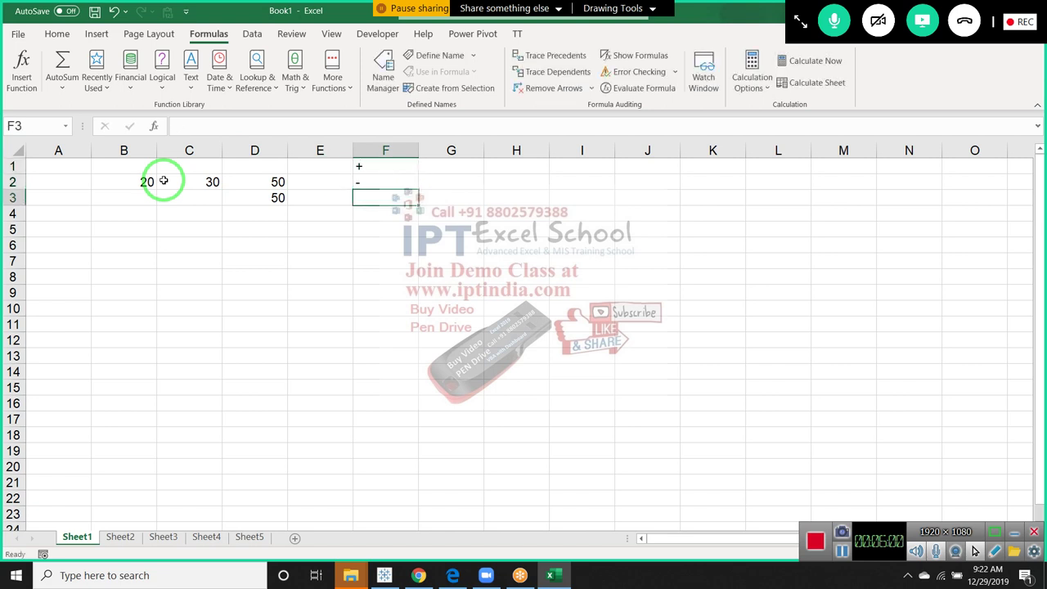
pyautogui.doubleClick(382, 199)
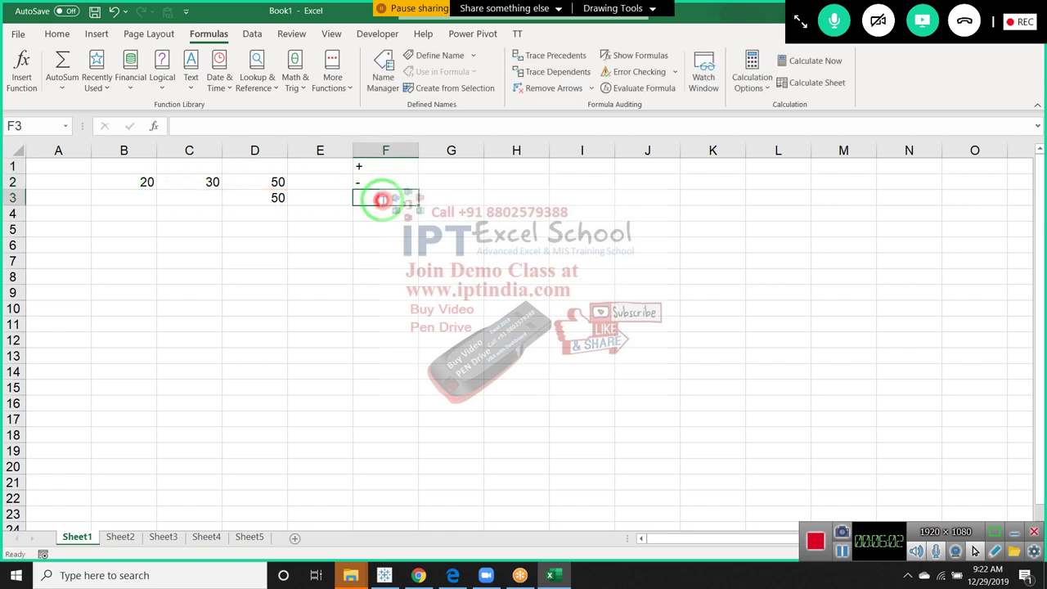
pyautogui.write('/')
pyautogui.press('Return')
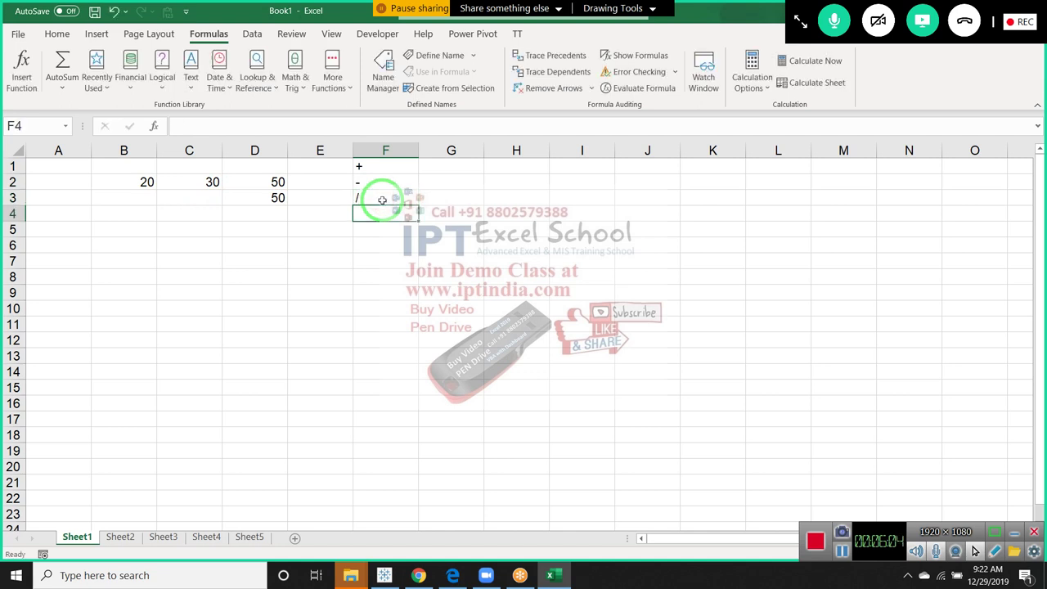
pyautogui.write('*')
pyautogui.press('Return')
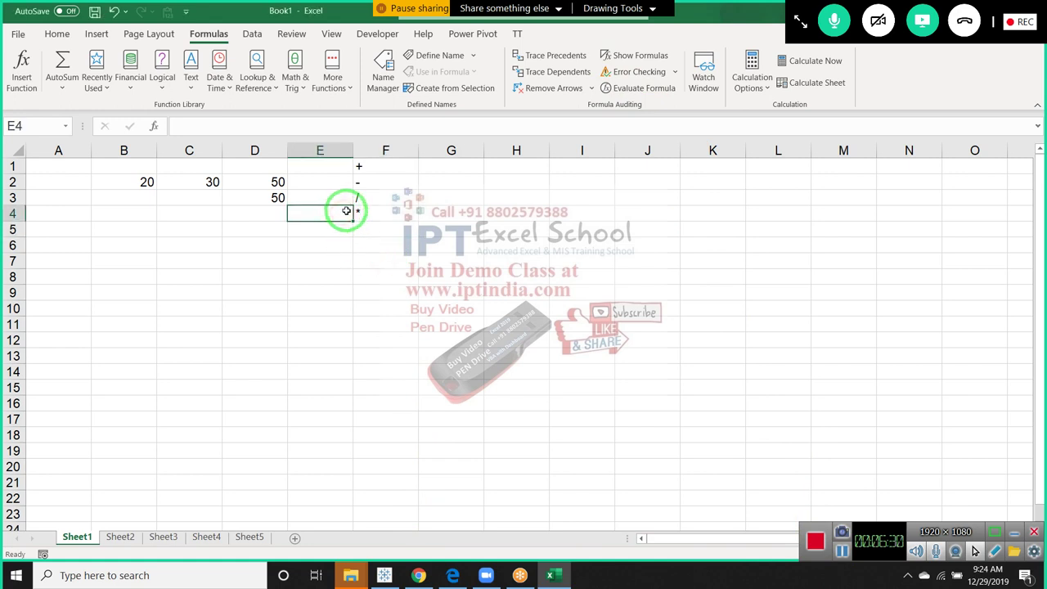
# Step: Enter the exponent symbol ^ in F5 beneath the other operators
pyautogui.moveTo(356, 212)
pyautogui.mouseDown()
pyautogui.moveTo(358, 161)
pyautogui.moveTo(358, 199)
pyautogui.mouseUp()
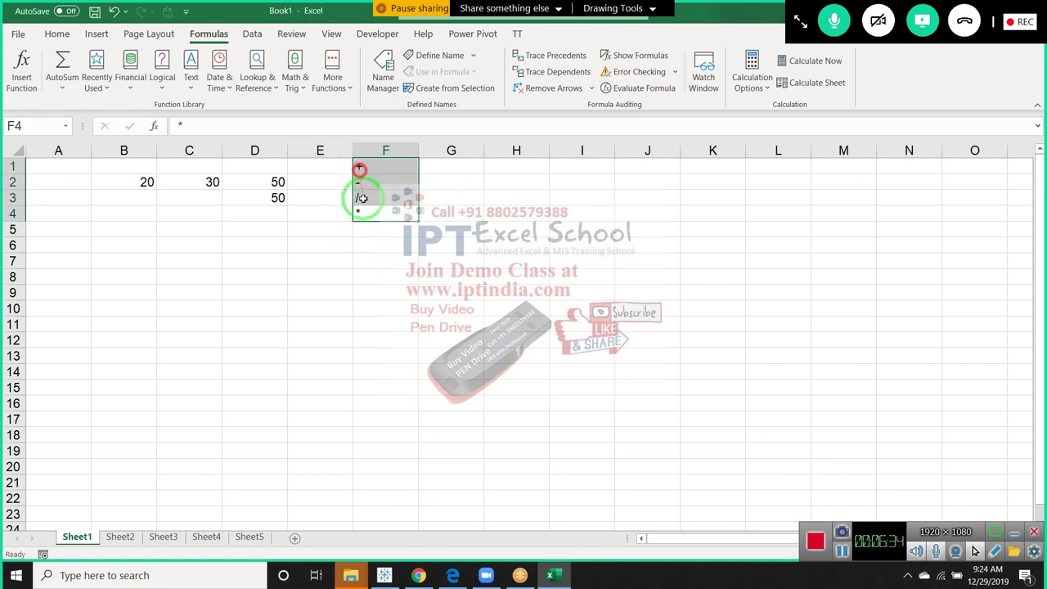
pyautogui.click(364, 228)
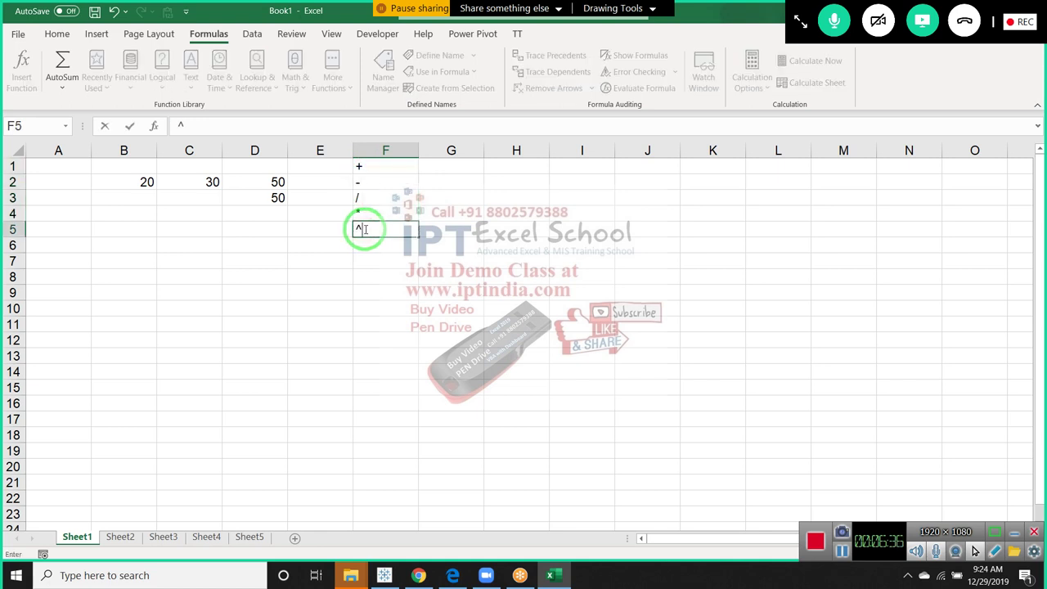
pyautogui.write('^')
pyautogui.press('Return')
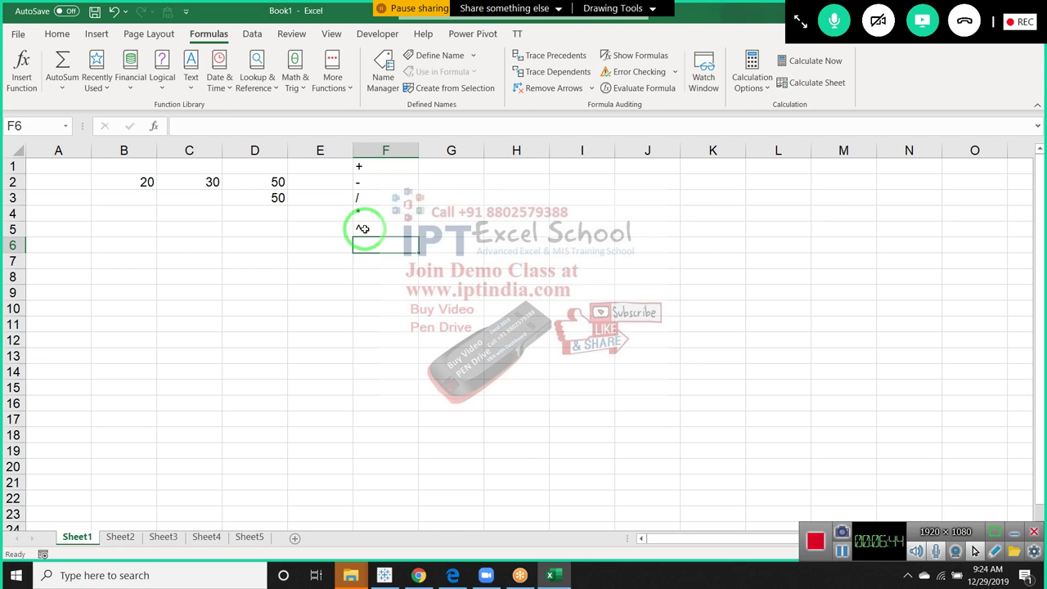
pyautogui.press('Left')
pyautogui.press('Left')
pyautogui.press('Left')
pyautogui.press('Left')
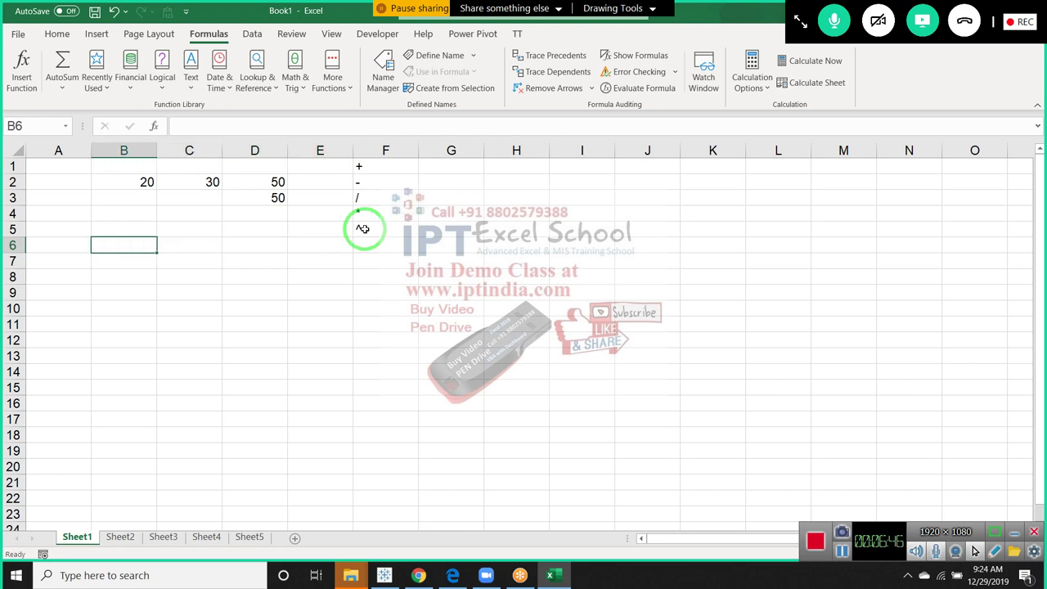
pyautogui.press('Left')
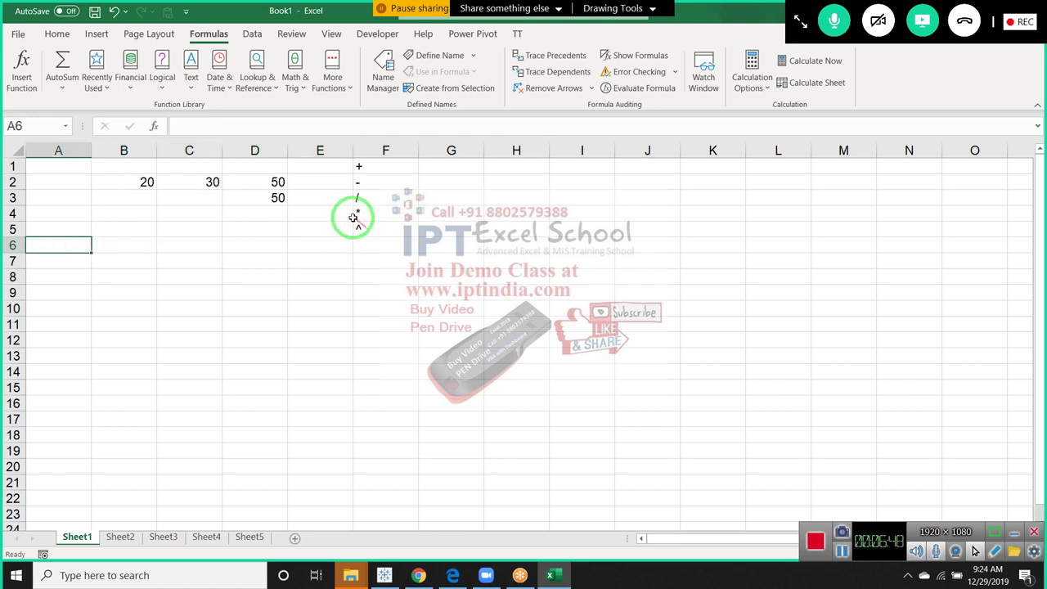
# Step: Inspect the =SUM(B2:C2) formula in D3 and =20+30 in D2 without changing them
pyautogui.doubleClick(258, 195)
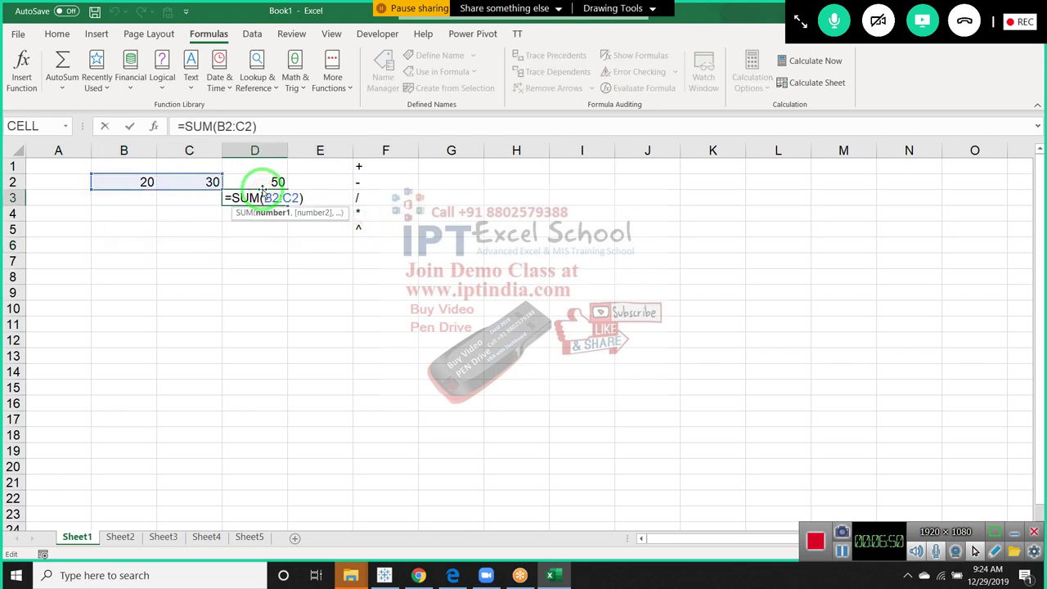
pyautogui.press('Escape')
pyautogui.click(269, 182)
pyautogui.doubleClick(277, 179)
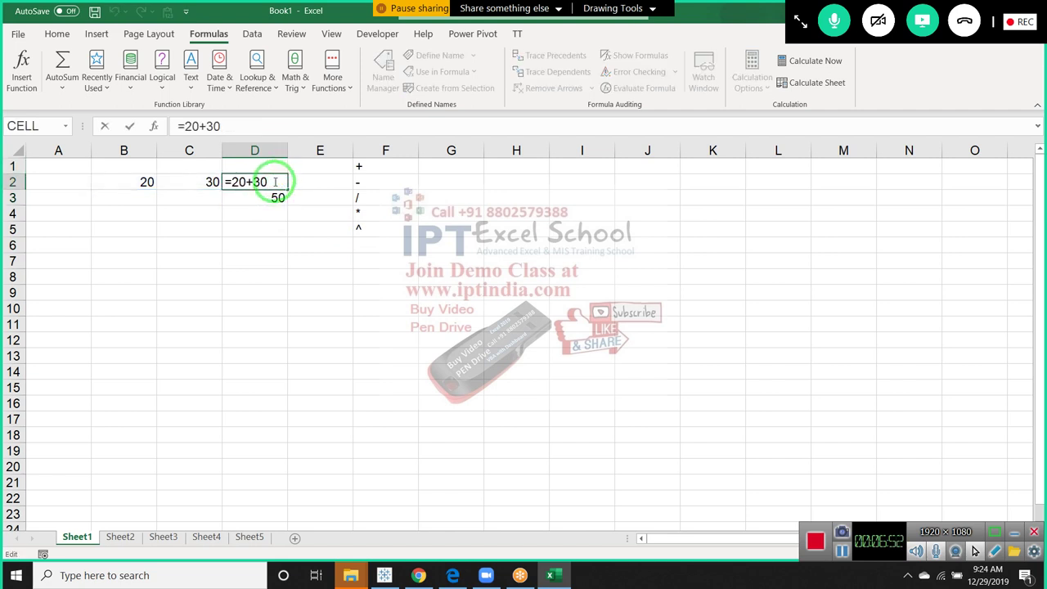
pyautogui.hotkey('ctrl', 'Return')
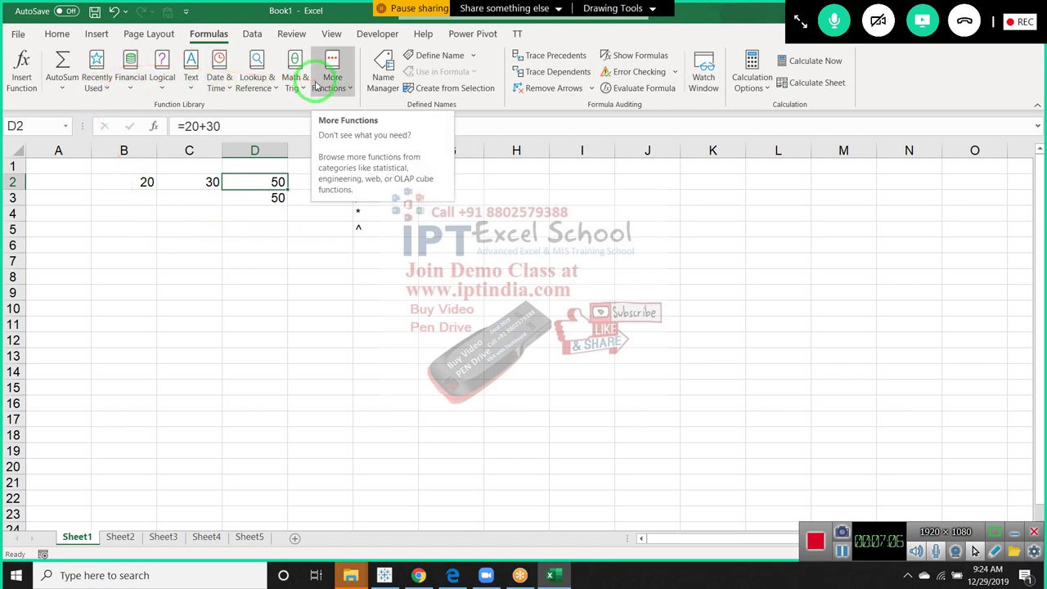
pyautogui.click(136, 228)
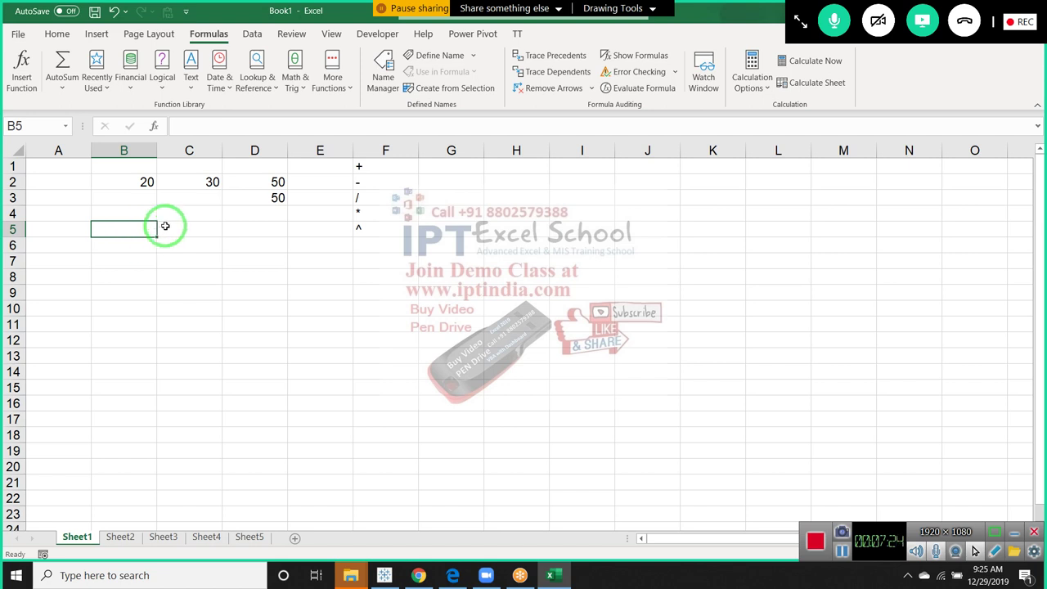
# Step: Add headings Q1 and Q2 in B6:C6 with 50 and 55 beneath them
pyautogui.click(127, 245)
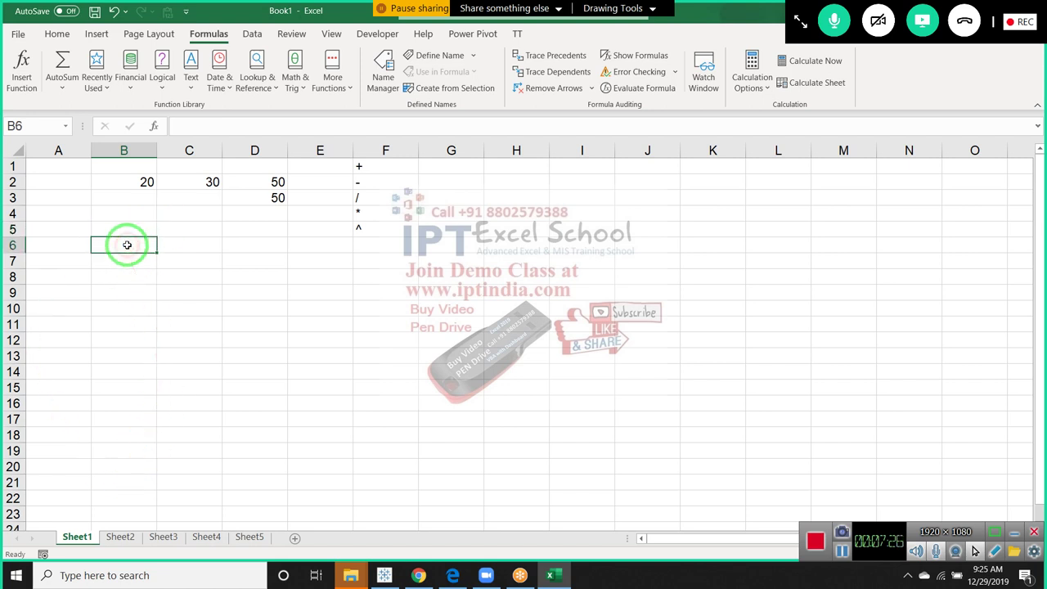
pyautogui.write('Q1')
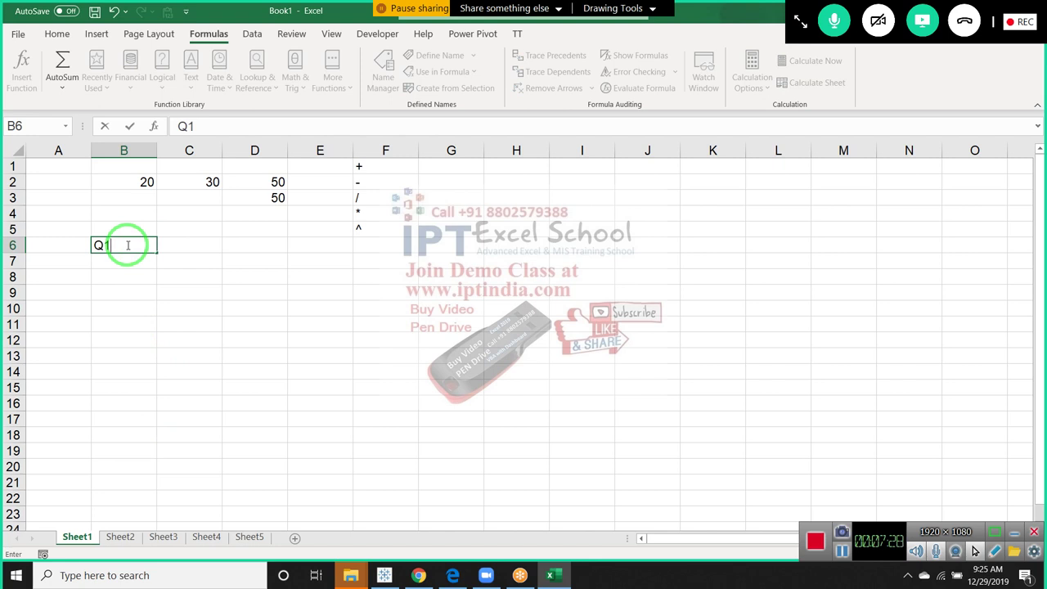
pyautogui.press('Tab')
pyautogui.write('Q2')
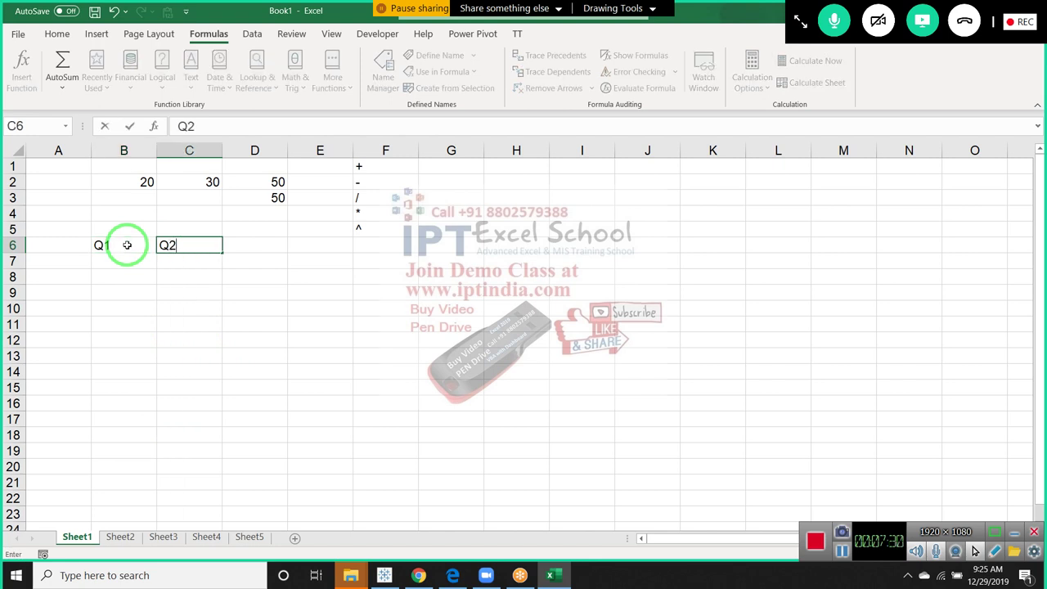
pyautogui.press('Return')
pyautogui.write('50')
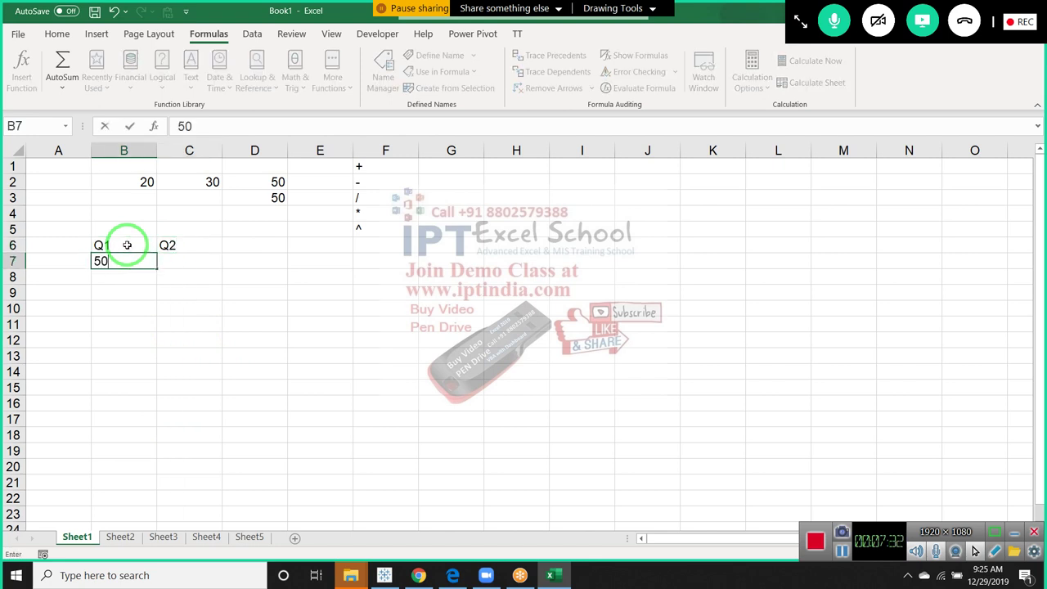
pyautogui.press('Tab')
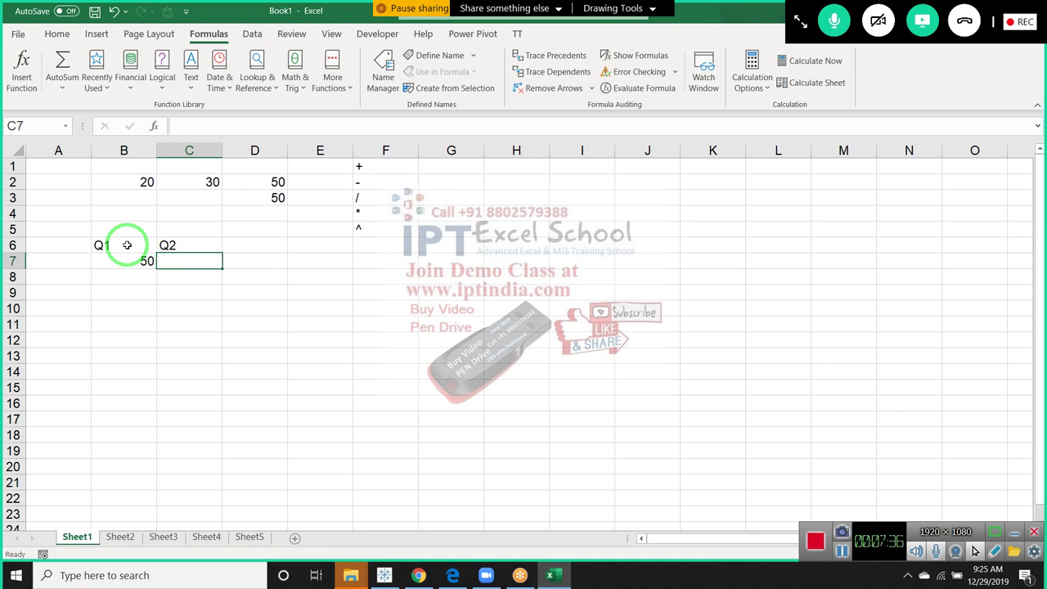
pyautogui.write('5')
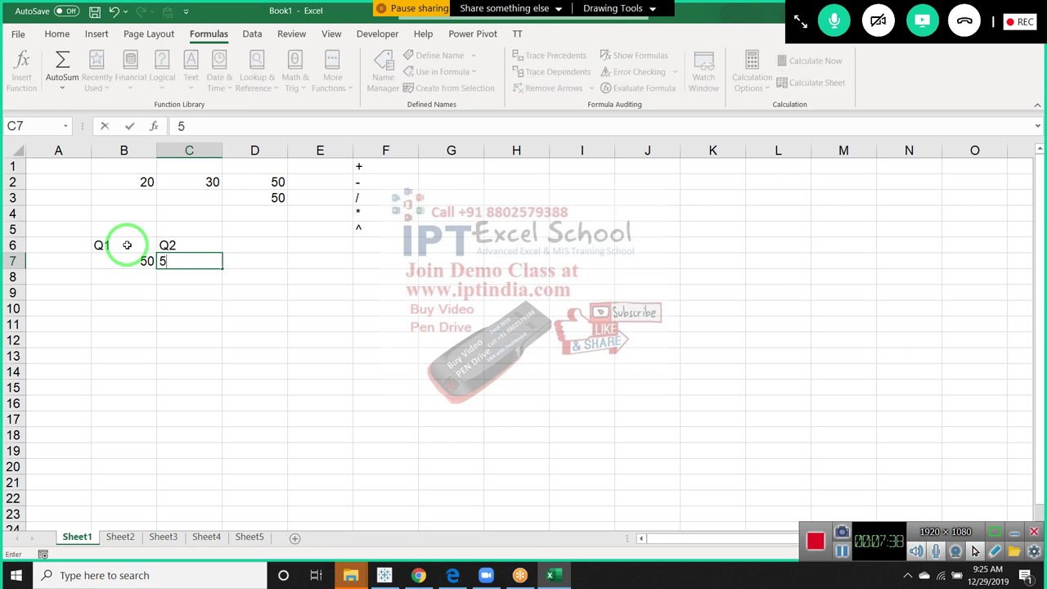
pyautogui.write('5')
pyautogui.press('Return')
# Step: Enter the D6 heading, replacing Sales with Gr, and delete the stray Gr from D5
pyautogui.press('Up')
pyautogui.press('Up')
pyautogui.press('Right')
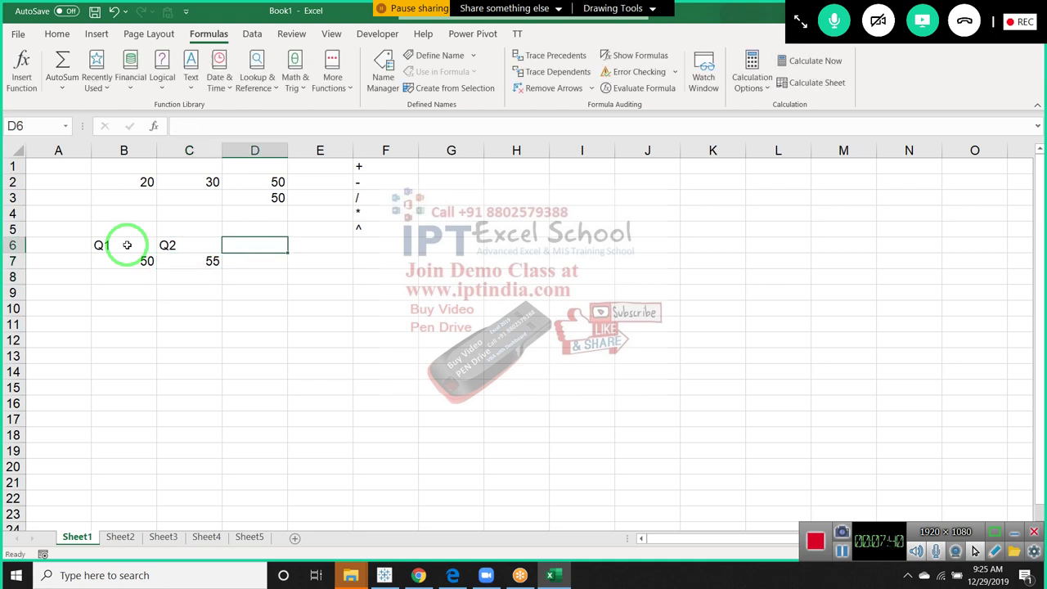
pyautogui.write('Sales')
pyautogui.press('Return')
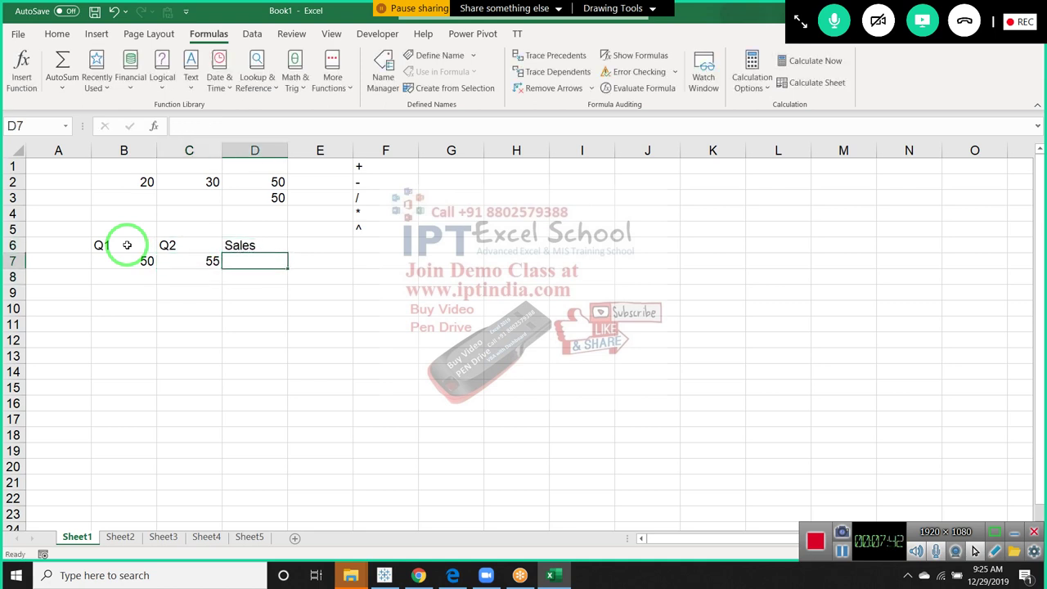
pyautogui.press('Up')
pyautogui.press('Up')
pyautogui.write('Gr')
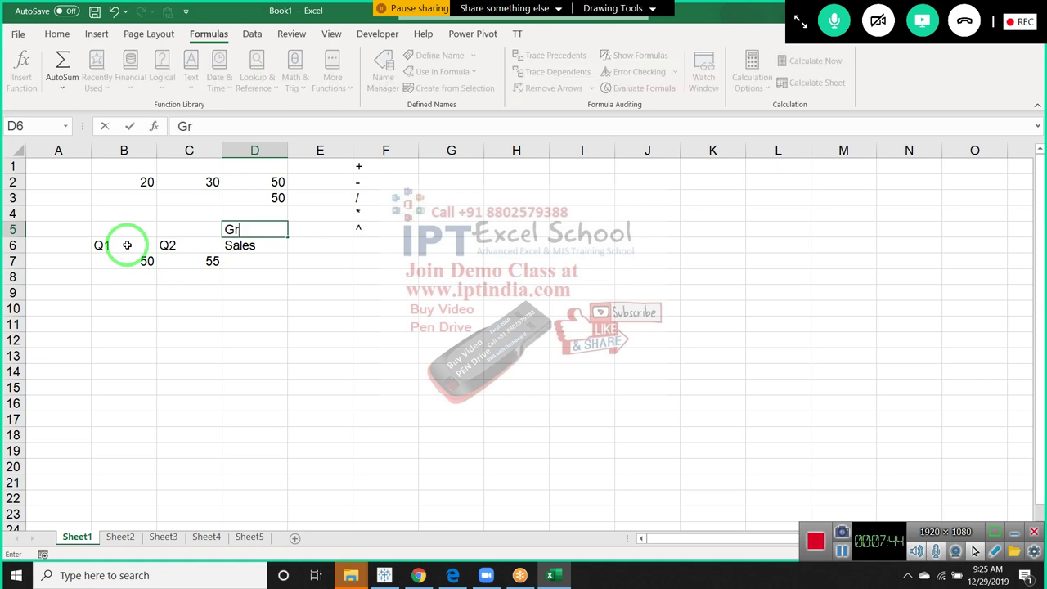
pyautogui.press('Return')
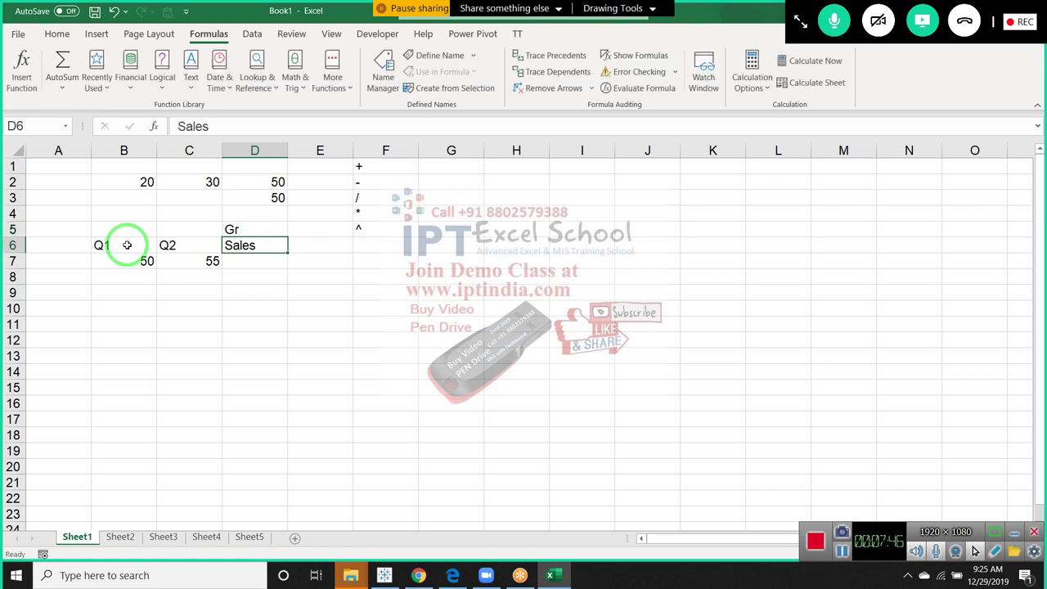
pyautogui.write('Gr')
pyautogui.press('Up')
pyautogui.press('Delete')
pyautogui.press('Down')
pyautogui.press('Down')
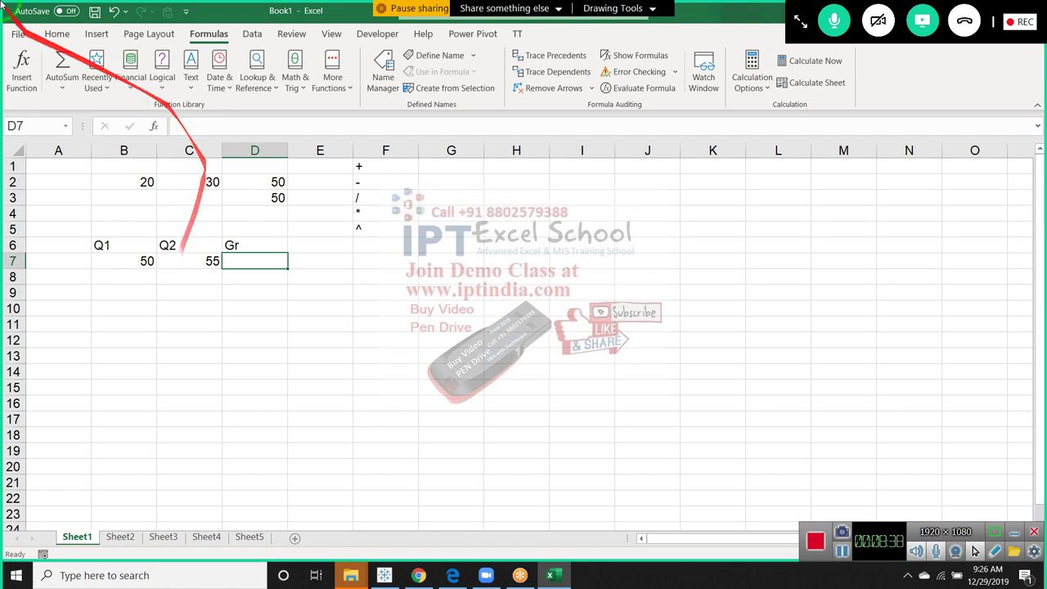
# Step: Collapse the meeting panel to a compact bar and pick the pen drawing tool
pyautogui.click(380, 260)
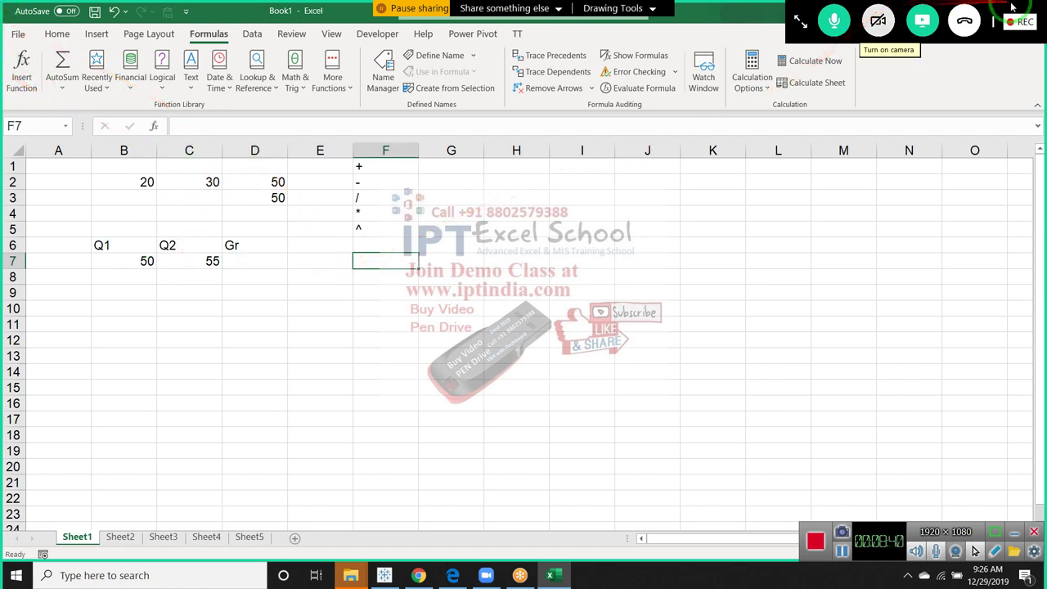
pyautogui.click(800, 22)
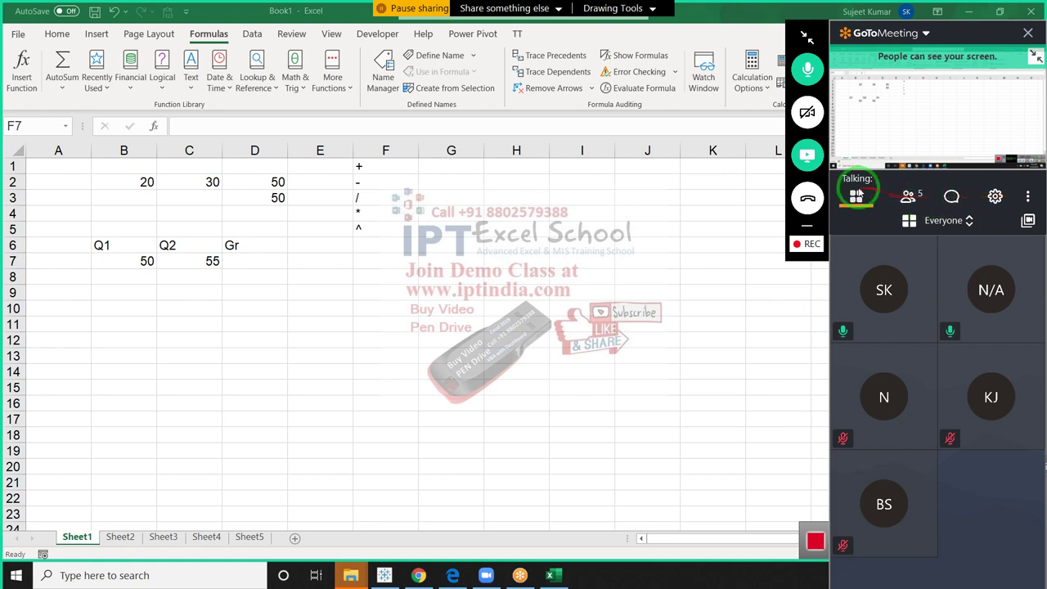
pyautogui.click(807, 37)
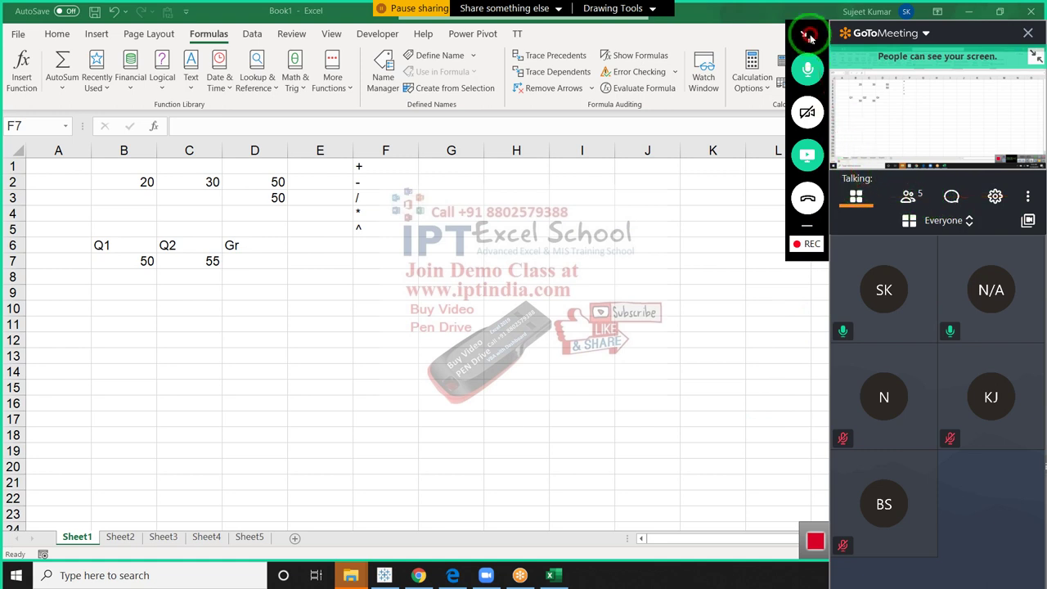
pyautogui.click(652, 9)
pyautogui.click(624, 38)
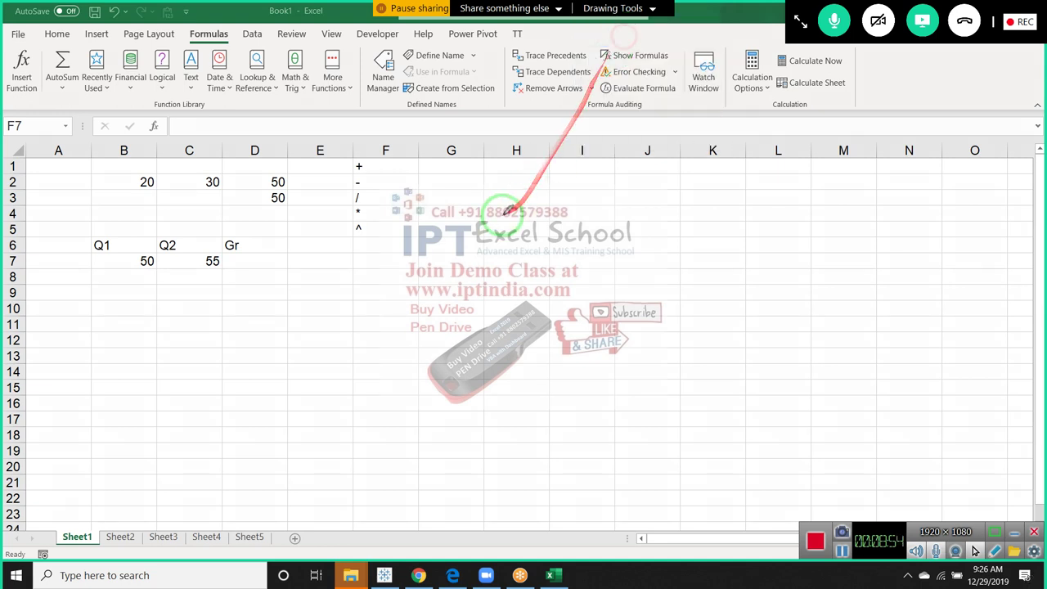
# Step: Handwrite (Q2-Q1)/Q1 in red ink over the sheet, then return to normal mode
pyautogui.moveTo(386, 278)
pyautogui.mouseDown()
pyautogui.moveTo(413, 327)
pyautogui.moveTo(374, 285)
pyautogui.moveTo(503, 327)
pyautogui.moveTo(577, 253)
pyautogui.moveTo(655, 297)
pyautogui.mouseUp()
pyautogui.moveTo(668, 241); pyautogui.dragTo(686, 315)
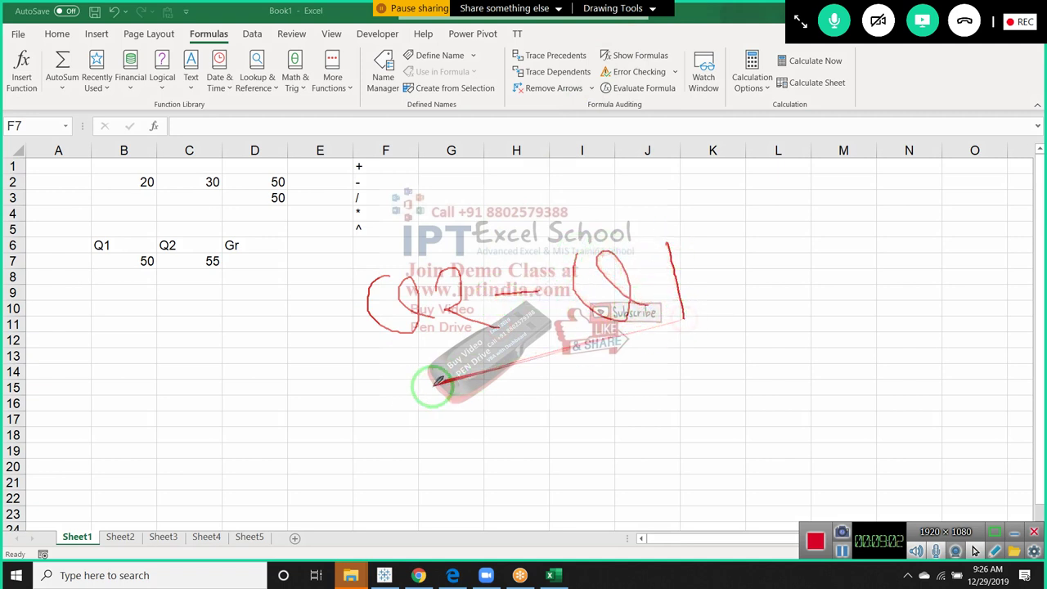
pyautogui.moveTo(409, 368)
pyautogui.mouseDown()
pyautogui.moveTo(743, 365)
pyautogui.moveTo(571, 434)
pyautogui.moveTo(532, 428)
pyautogui.moveTo(577, 414)
pyautogui.moveTo(622, 463)
pyautogui.mouseUp()
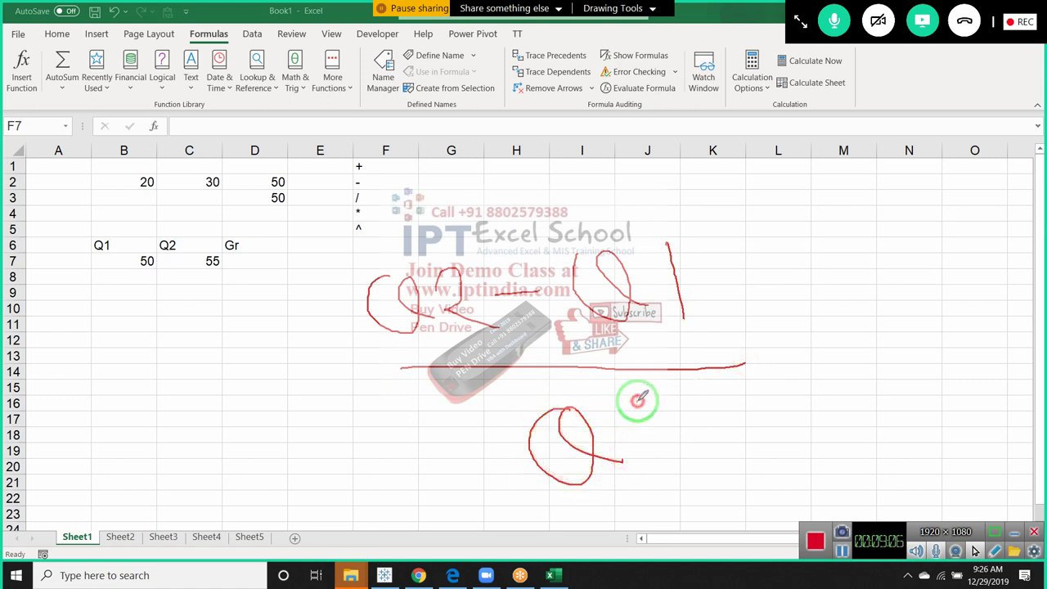
pyautogui.moveTo(638, 396); pyautogui.dragTo(644, 468)
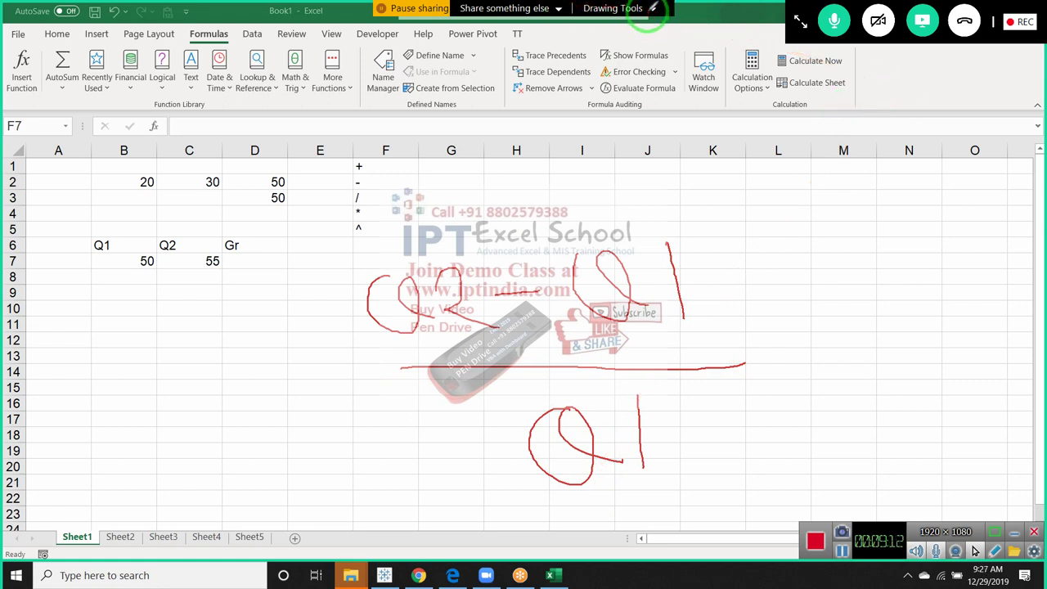
pyautogui.rightClick(725, 201)
pyautogui.click(750, 204)
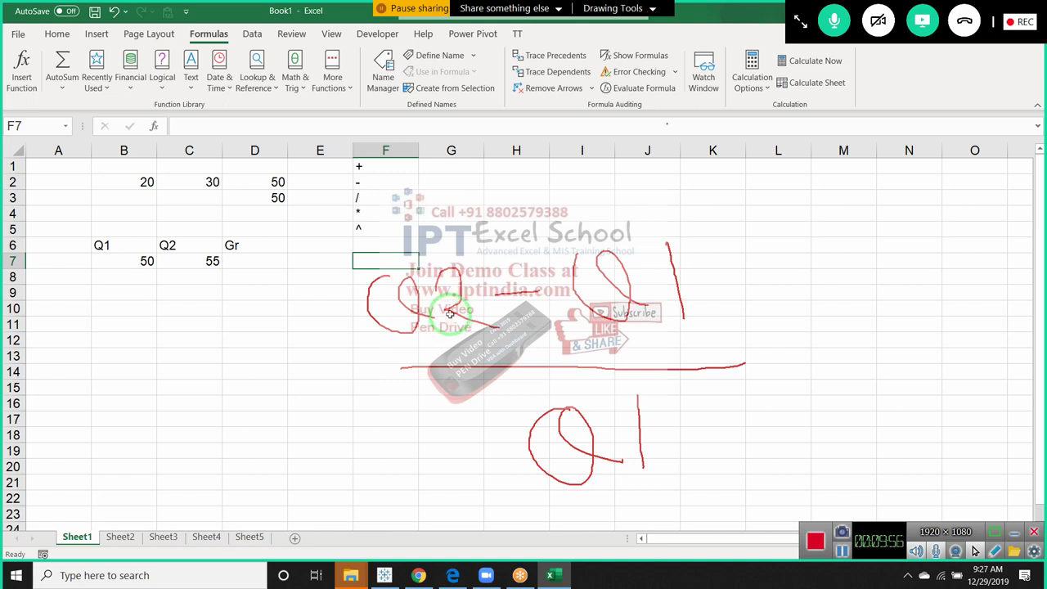
# Step: Enter the growth formula =(C7-B7)/C7 in D7
pyautogui.click(273, 253)
pyautogui.click(268, 260)
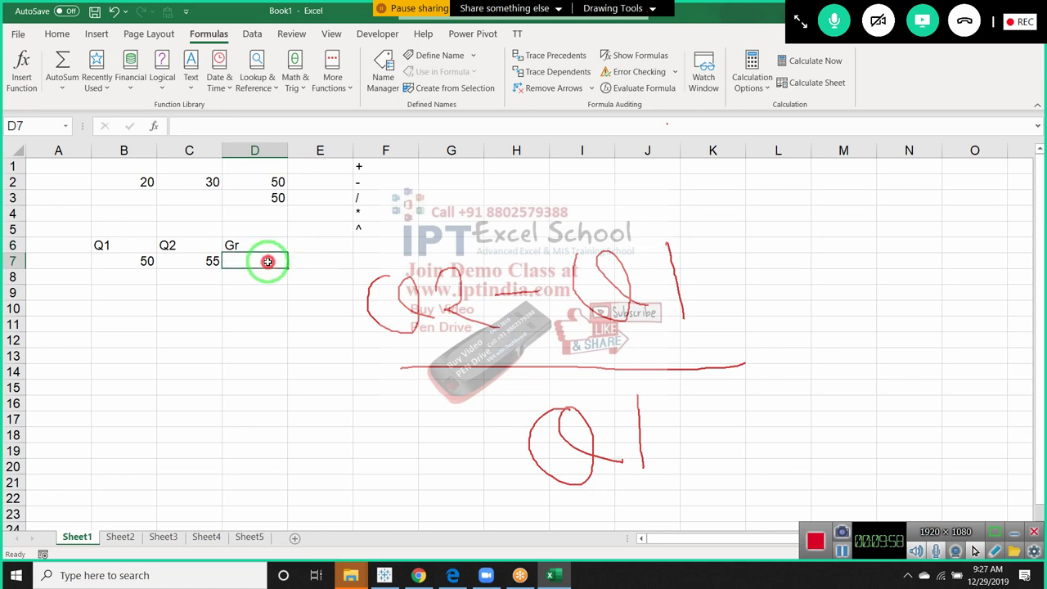
pyautogui.write('=')
pyautogui.press('Left')
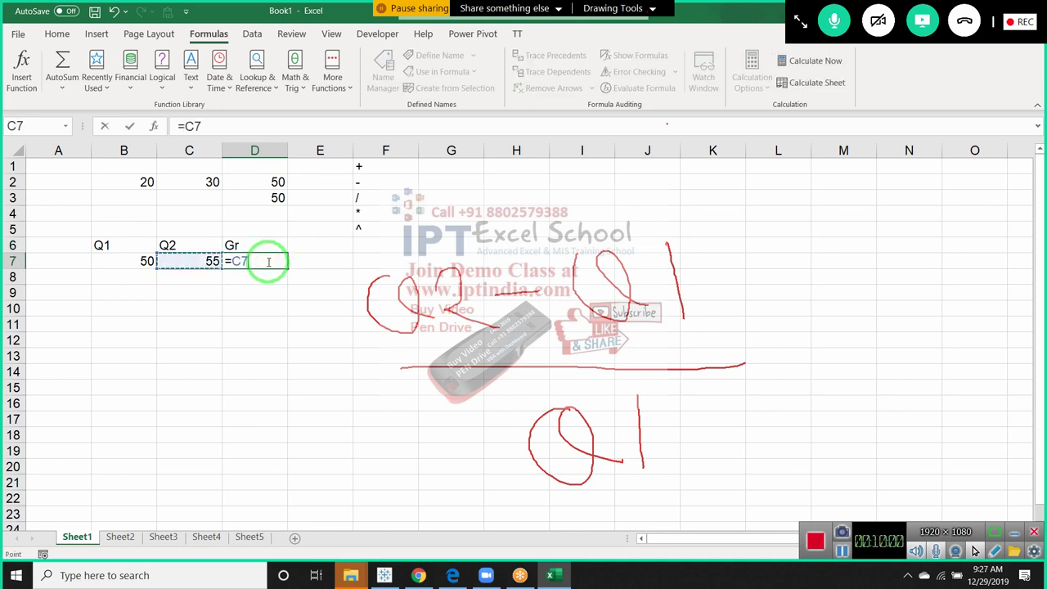
pyautogui.write('-')
pyautogui.press('Left')
pyautogui.press('Left')
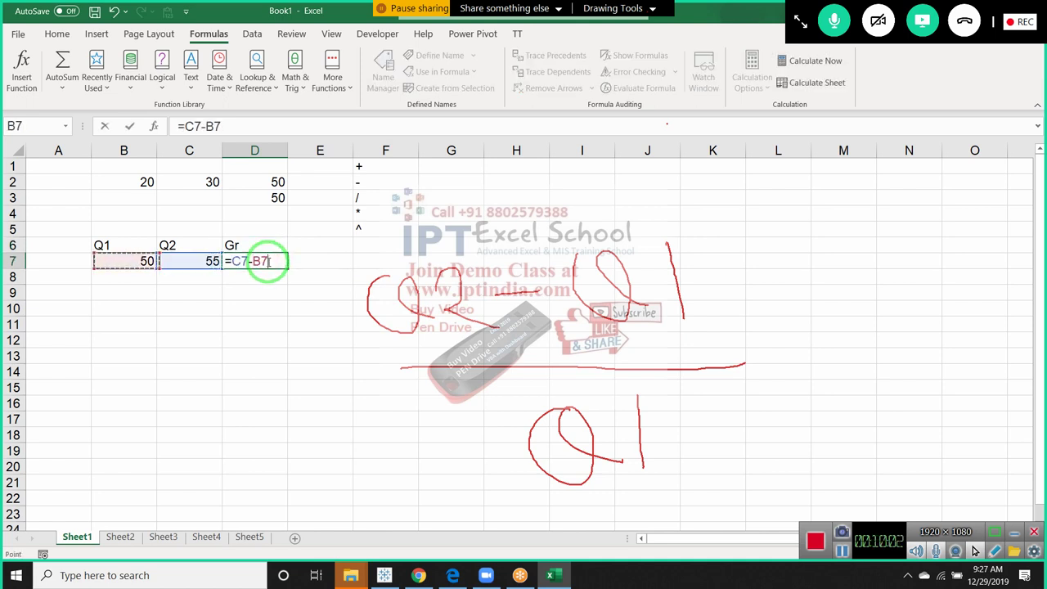
pyautogui.write('/')
pyautogui.press('Left')
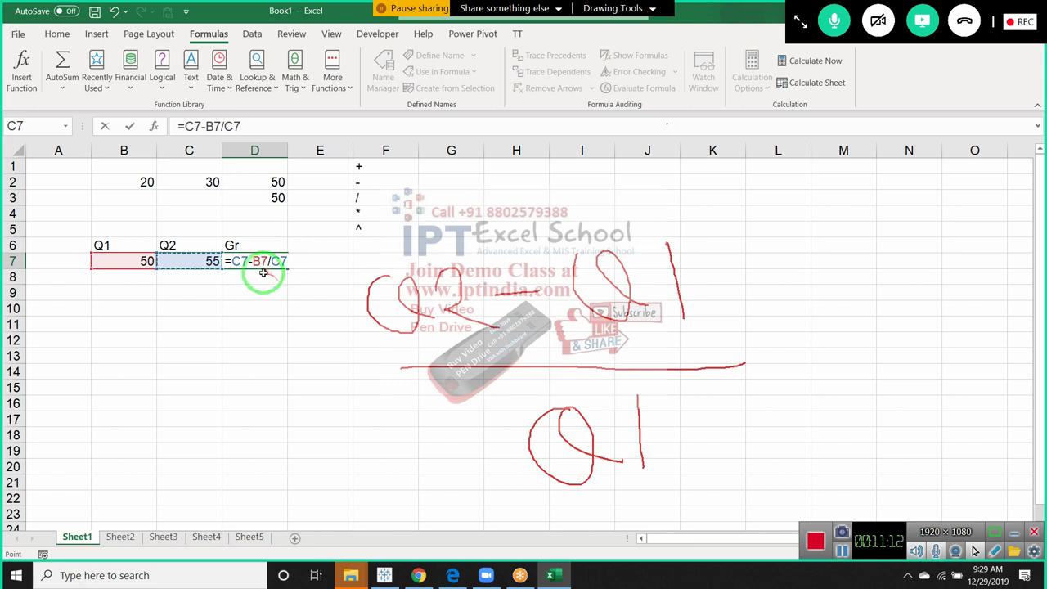
pyautogui.click(232, 261)
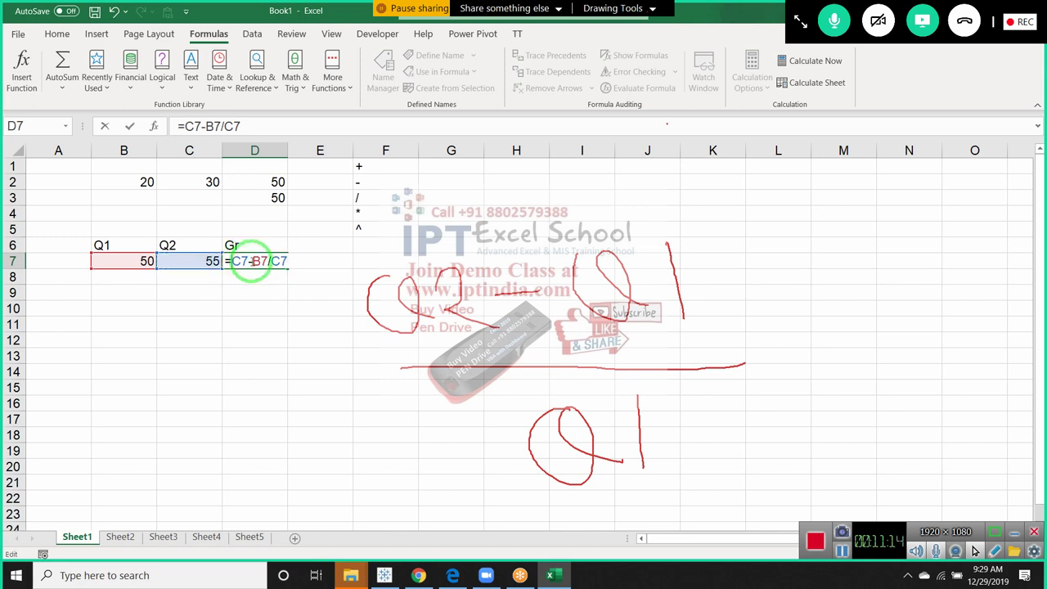
pyautogui.write('(')
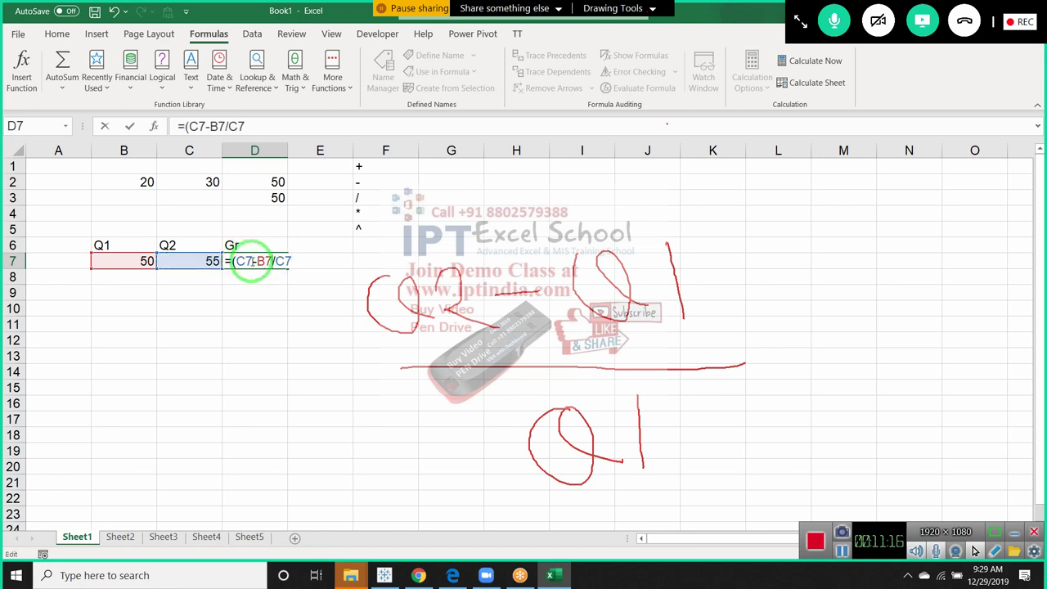
pyautogui.write(')')
pyautogui.hotkey('ctrl', 'Return')
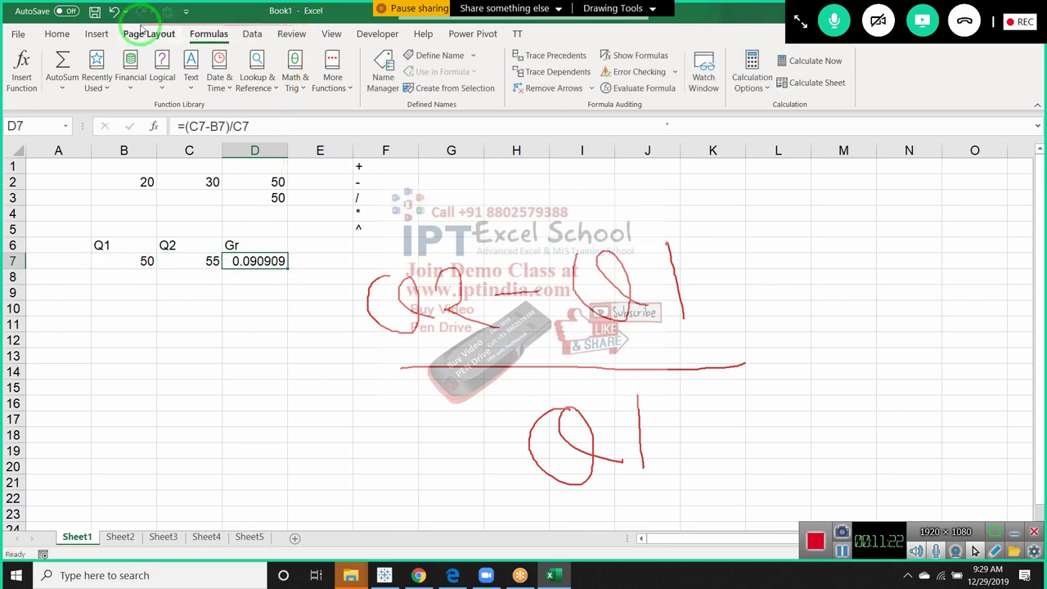
# Step: Format D7 as a percentage so it displays 9%
pyautogui.click(61, 36)
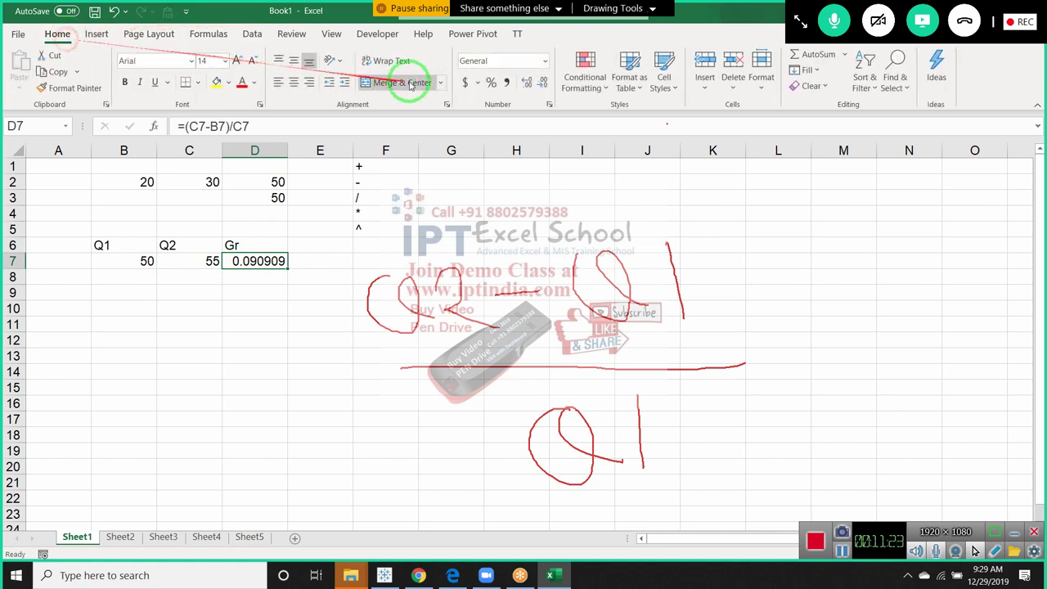
pyautogui.click(491, 82)
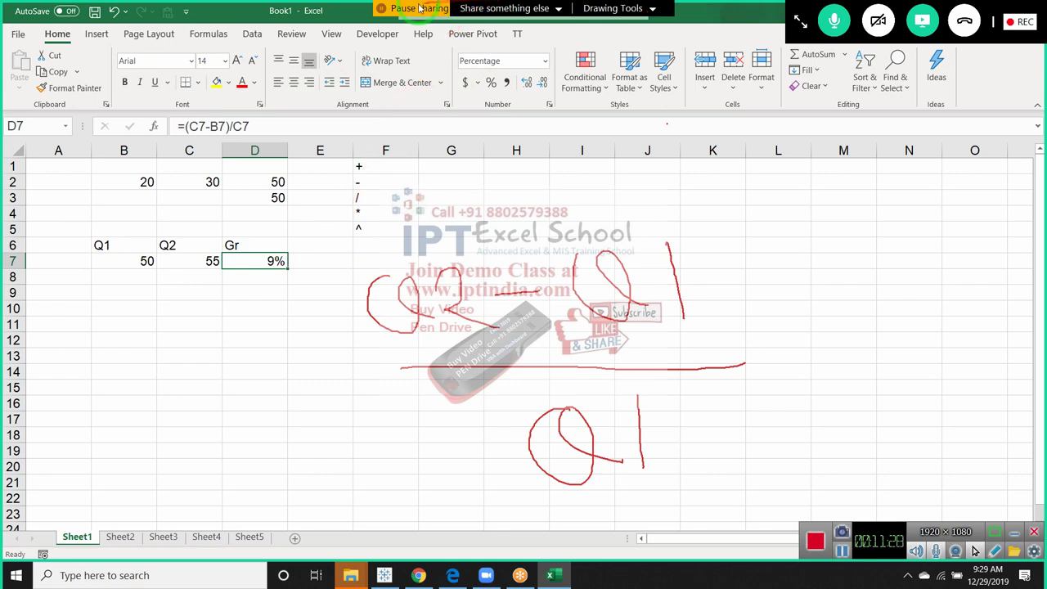
pyautogui.click(386, 198)
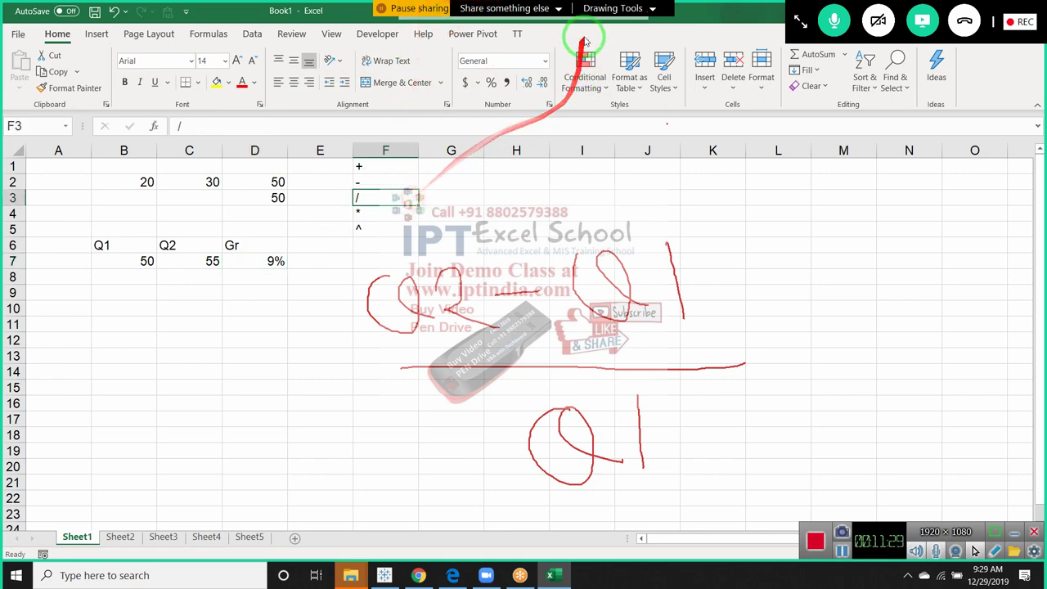
# Step: Erase all the red pen drawings and select an empty cell away from the data
pyautogui.click(653, 9)
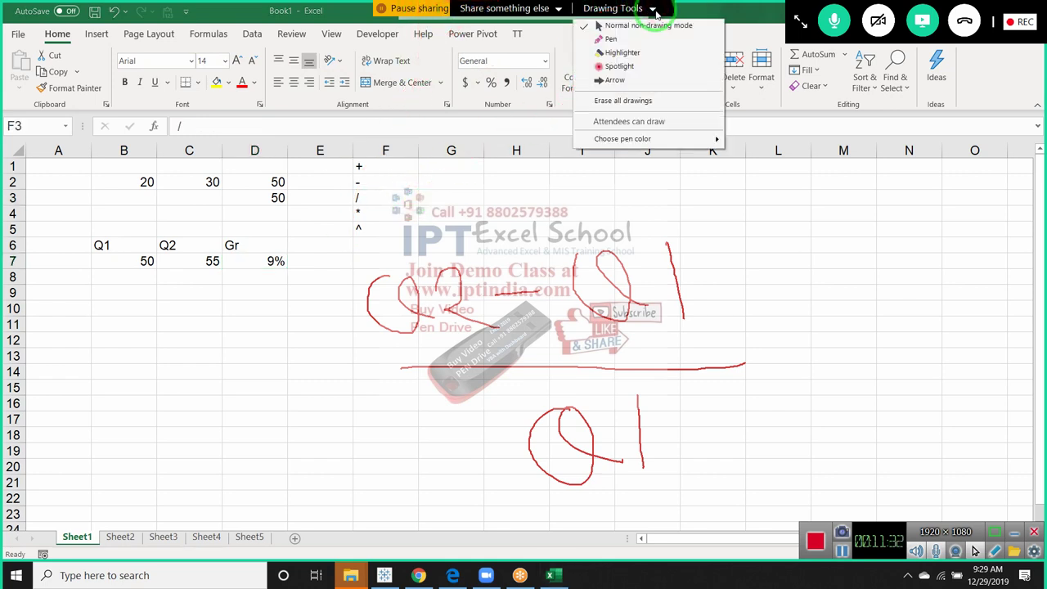
pyautogui.click(627, 101)
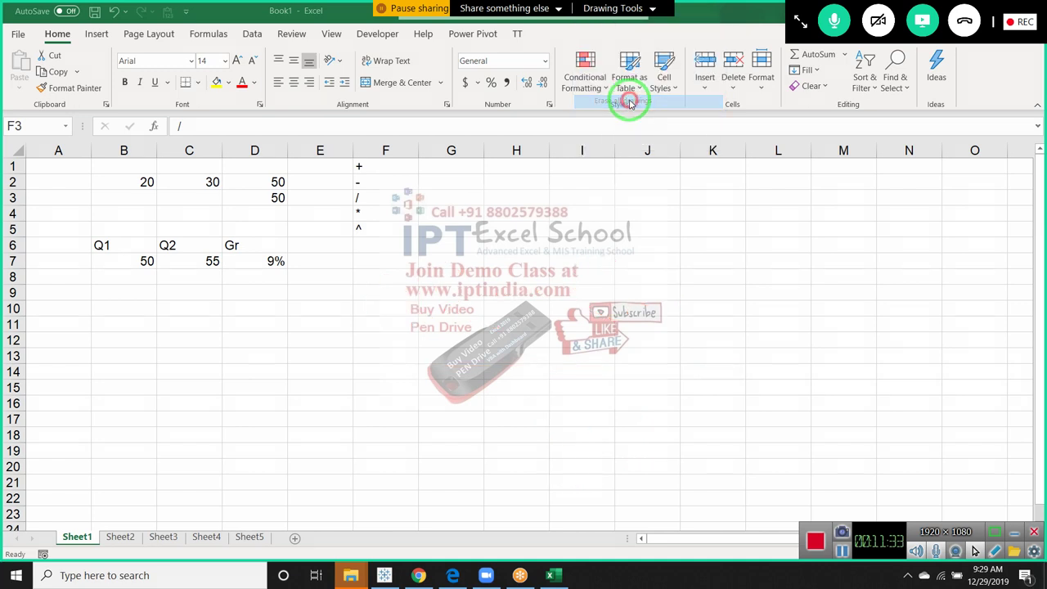
pyautogui.click(500, 171)
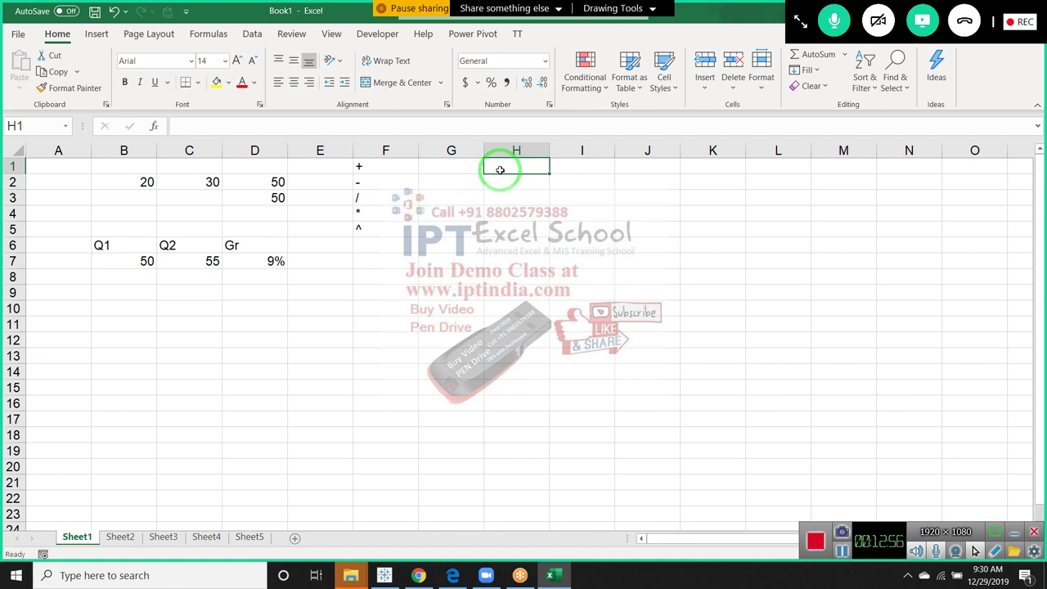
# Step: Try symbol entries in row 13, leaving * in D13 and / in G13
pyautogui.click(252, 352)
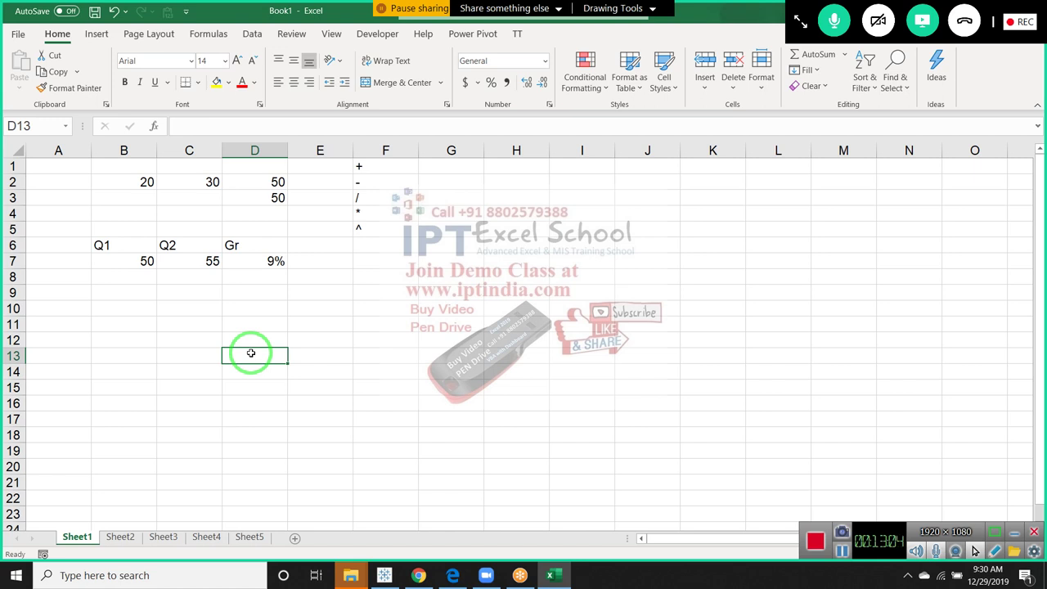
pyautogui.write('=')
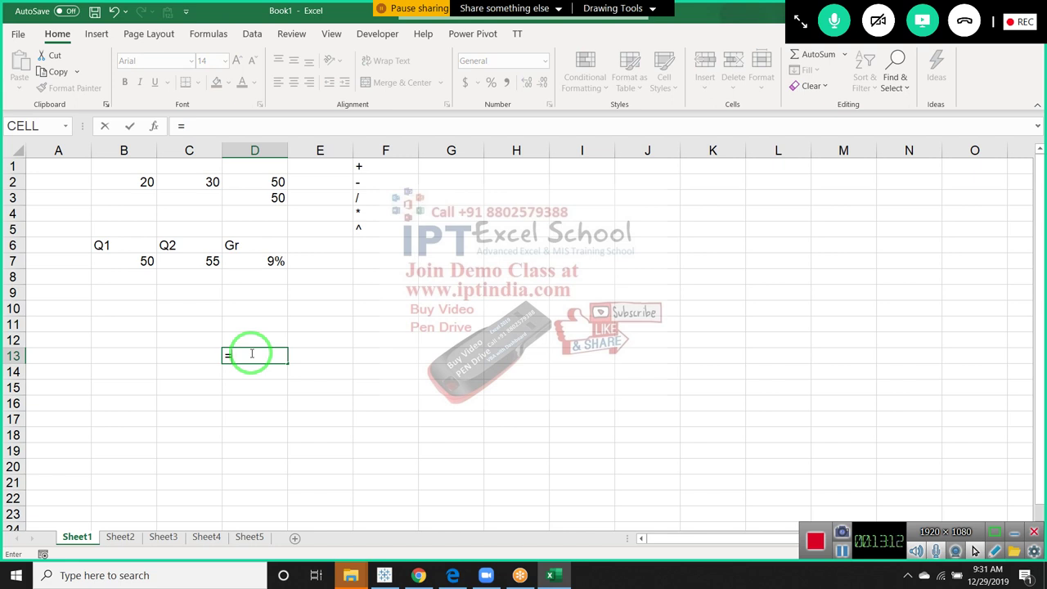
pyautogui.press('Return')
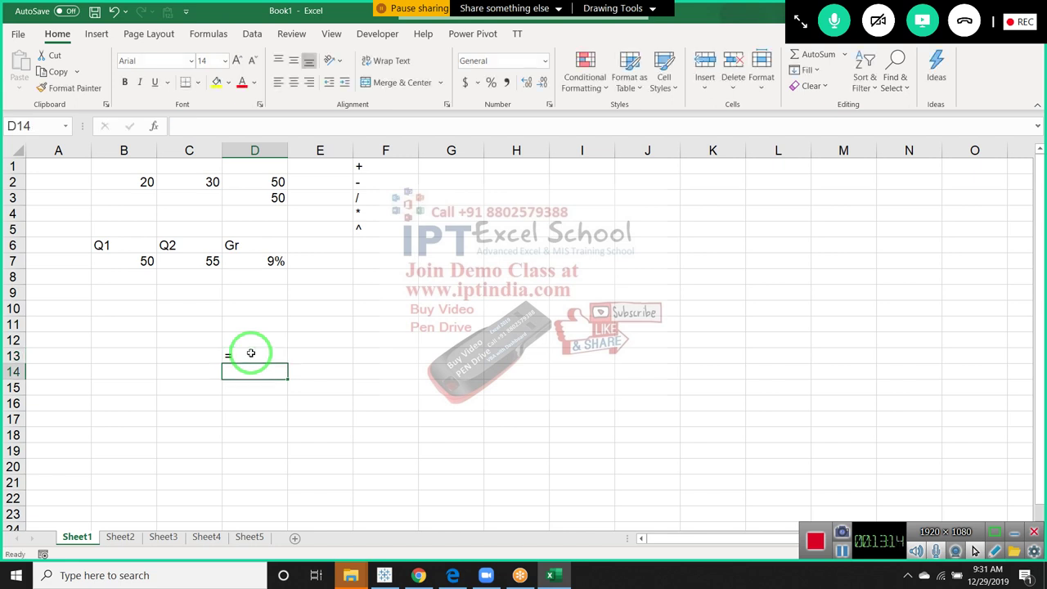
pyautogui.click(252, 352)
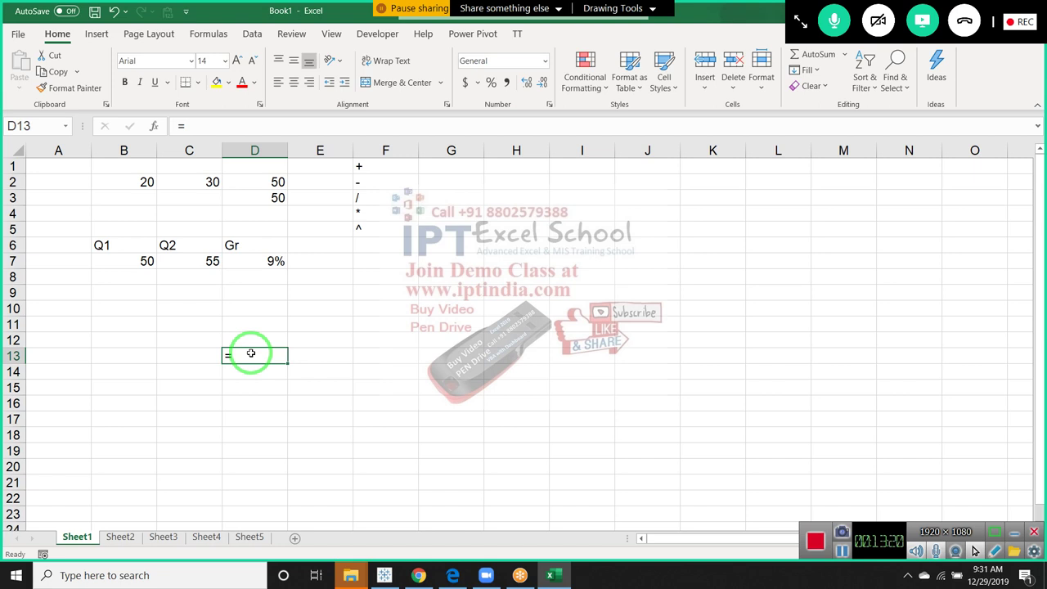
pyautogui.write('=')
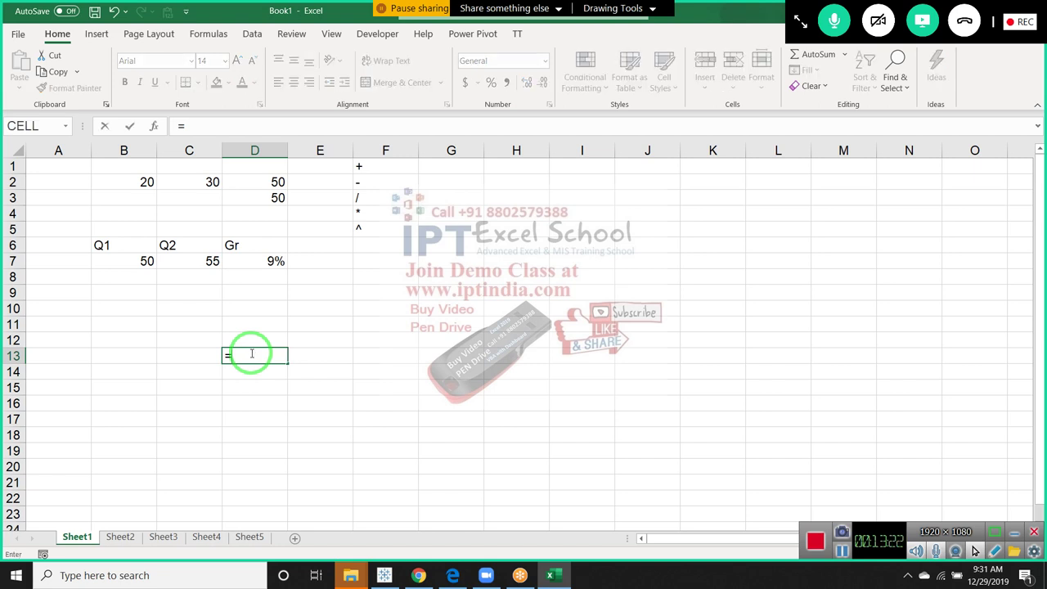
pyautogui.press('BackSpace')
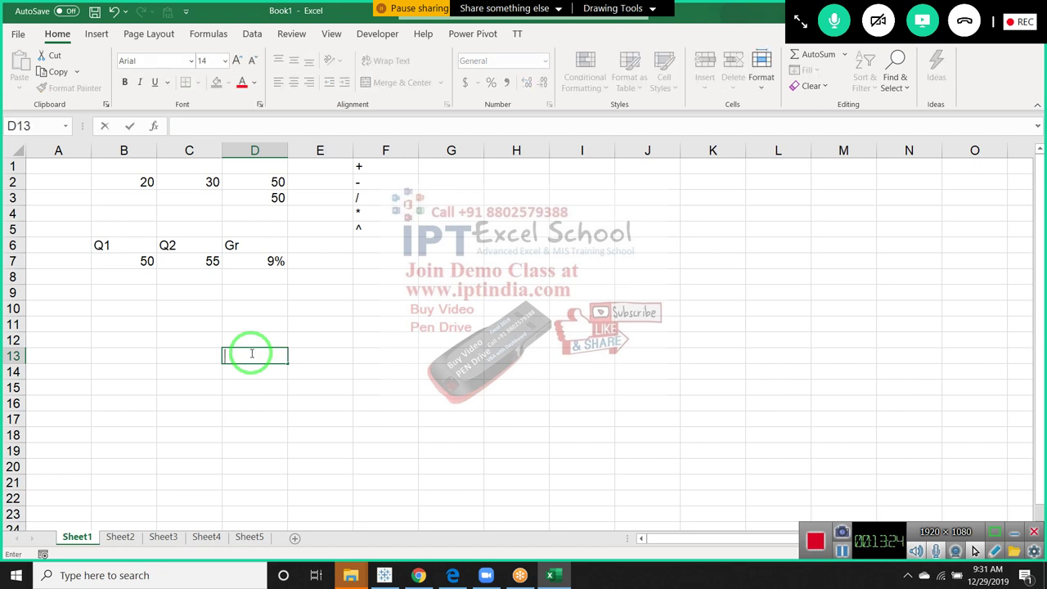
pyautogui.write('-')
pyautogui.press('BackSpace')
pyautogui.write('-')
pyautogui.press('BackSpace')
pyautogui.write('*')
pyautogui.click(215, 388)
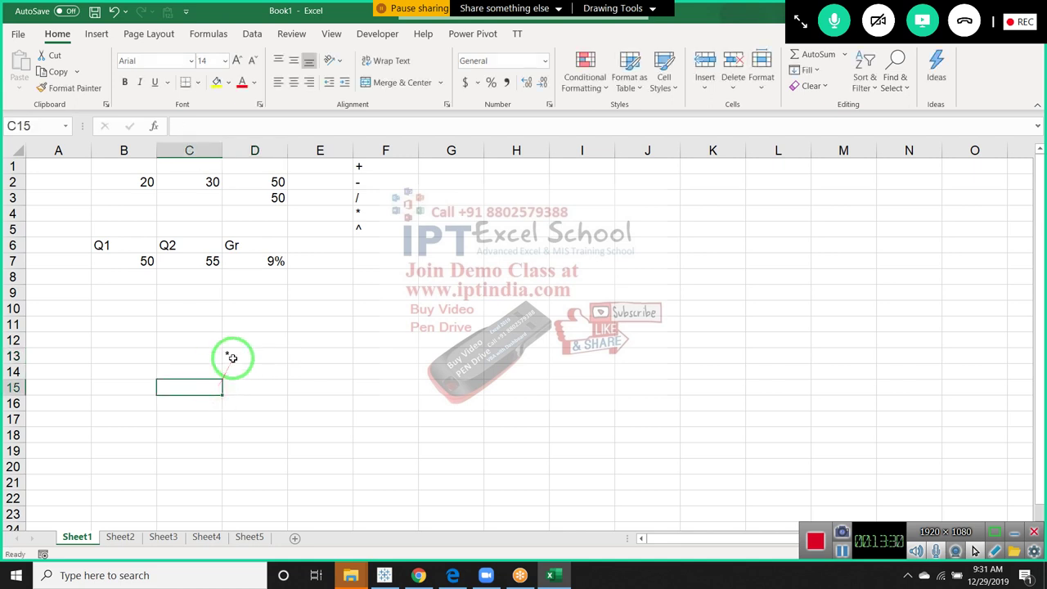
pyautogui.click(233, 357)
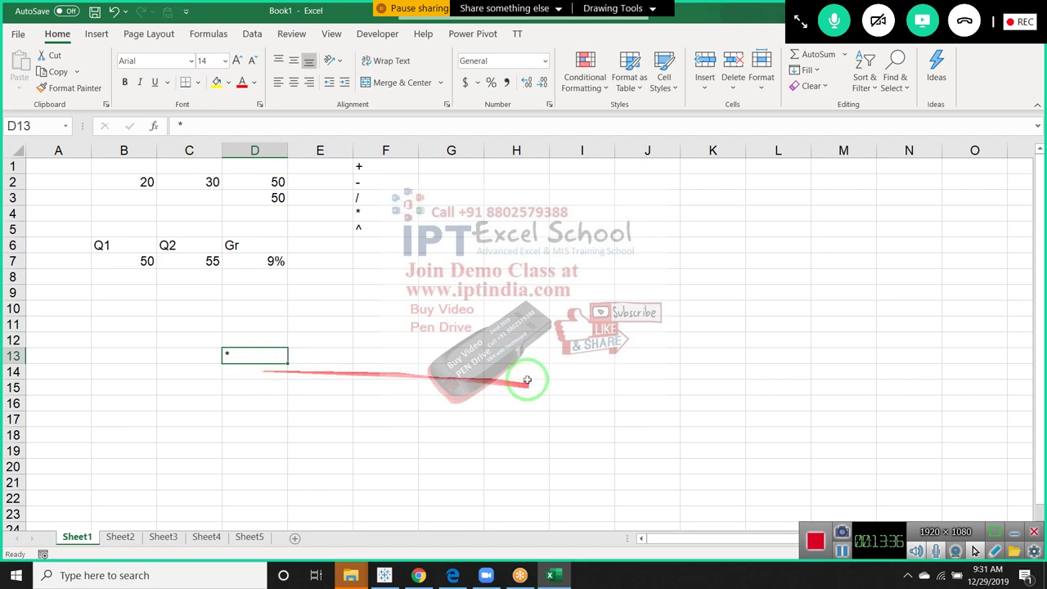
pyautogui.doubleClick(454, 357)
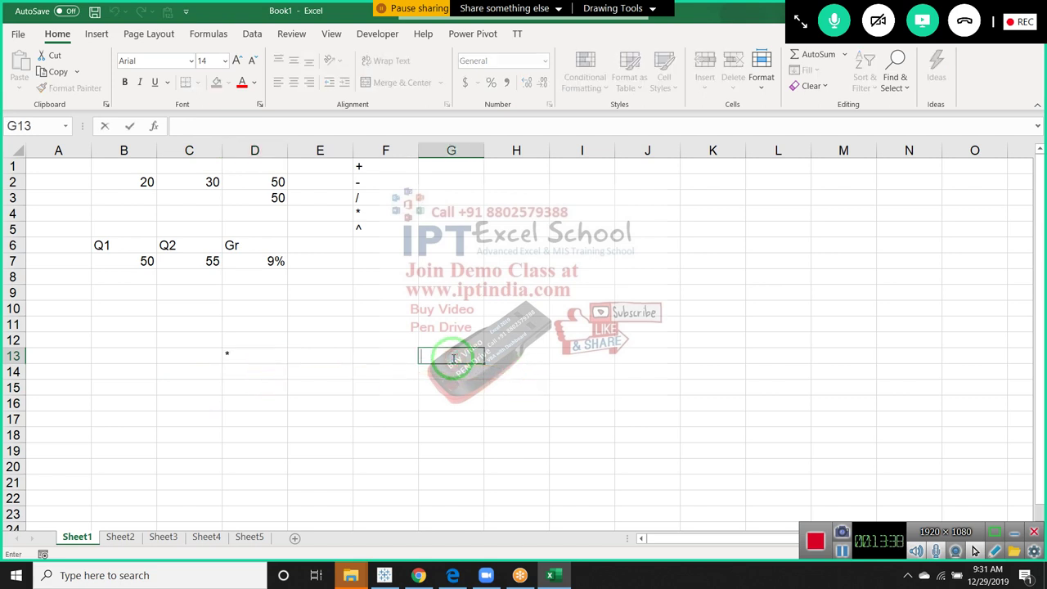
pyautogui.write('/')
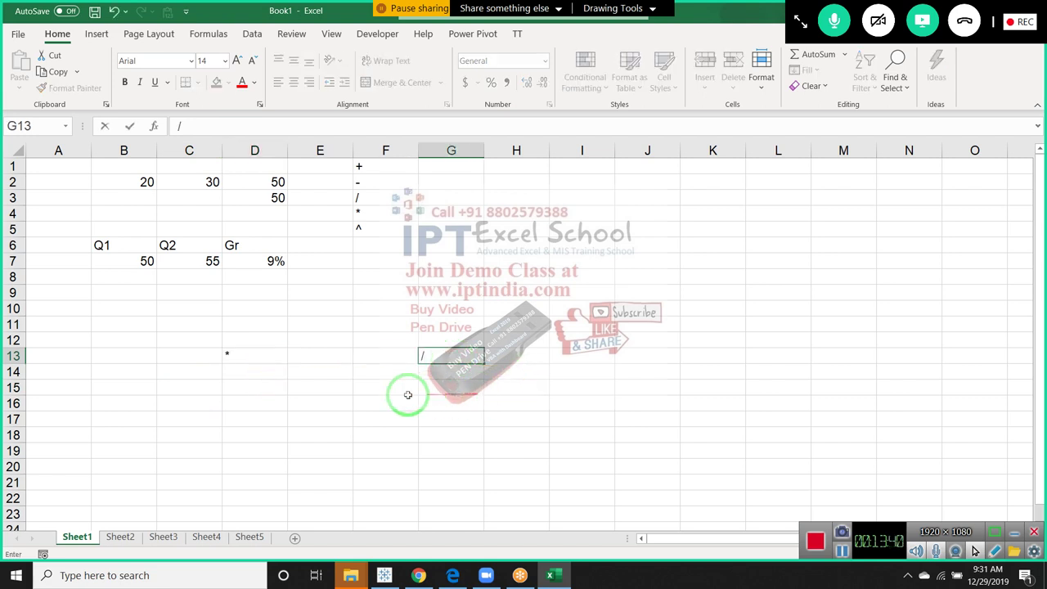
pyautogui.click(405, 396)
# Step: Clear D13:G13 and enter =, + and - down D11:D13
pyautogui.moveTo(429, 357); pyautogui.dragTo(231, 356)
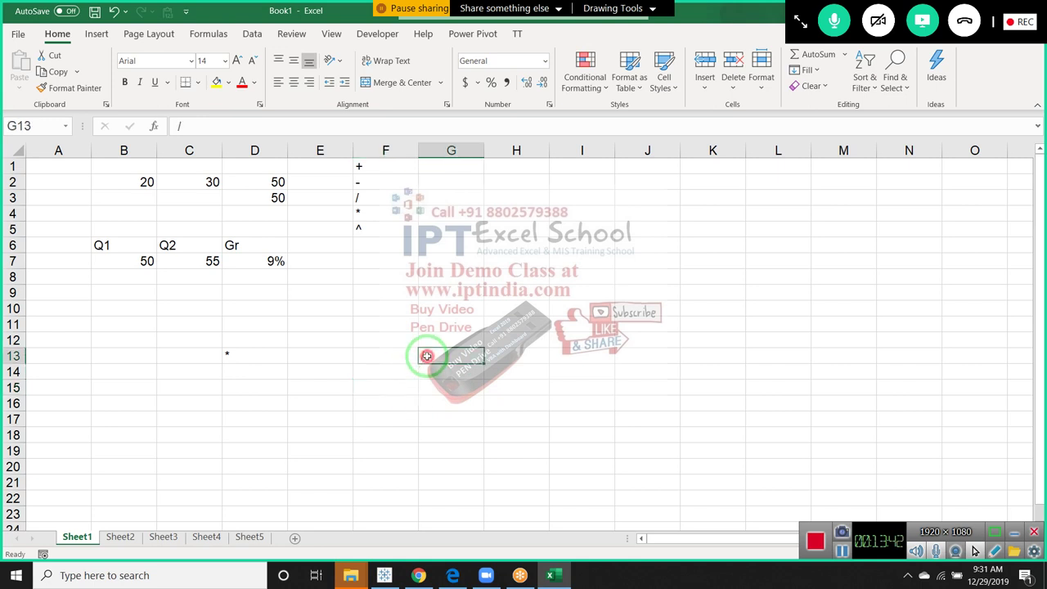
pyautogui.press('Up')
pyautogui.press('Up')
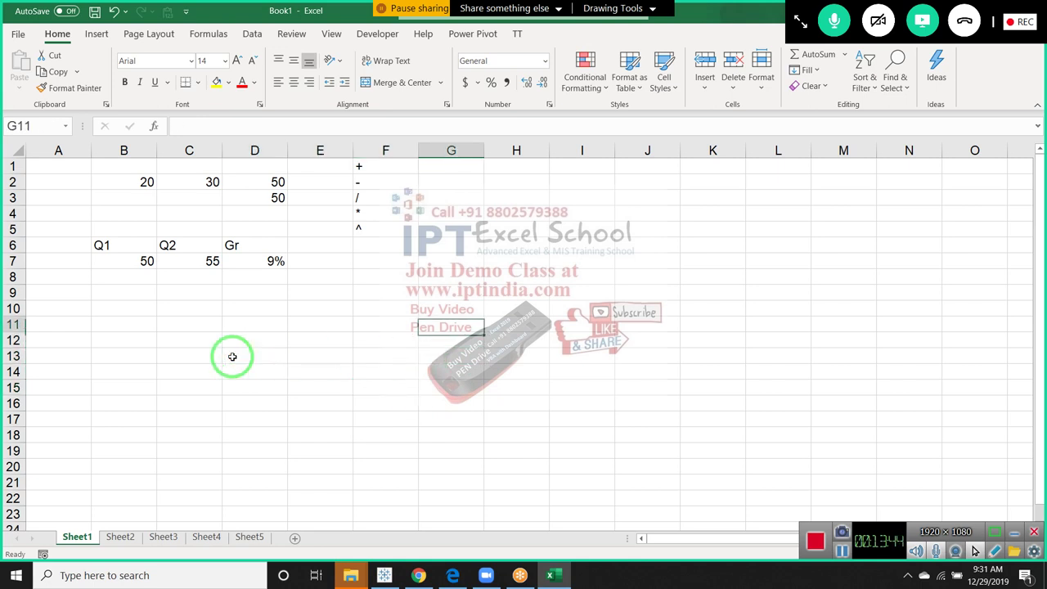
pyautogui.press('Left')
pyautogui.press('Left')
pyautogui.press('Left')
pyautogui.write('=')
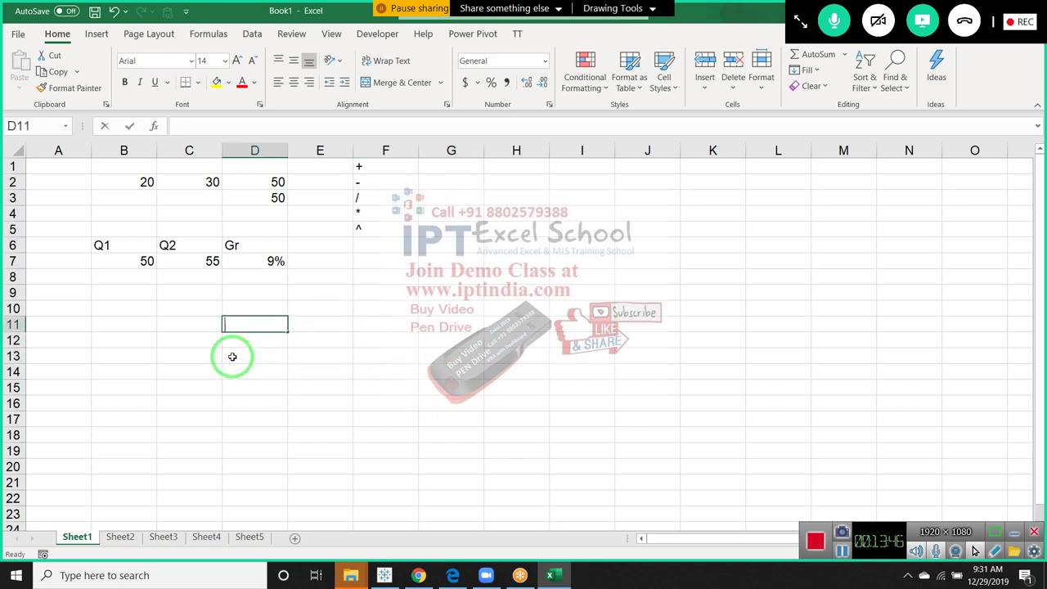
pyautogui.press('Return')
pyautogui.write('+')
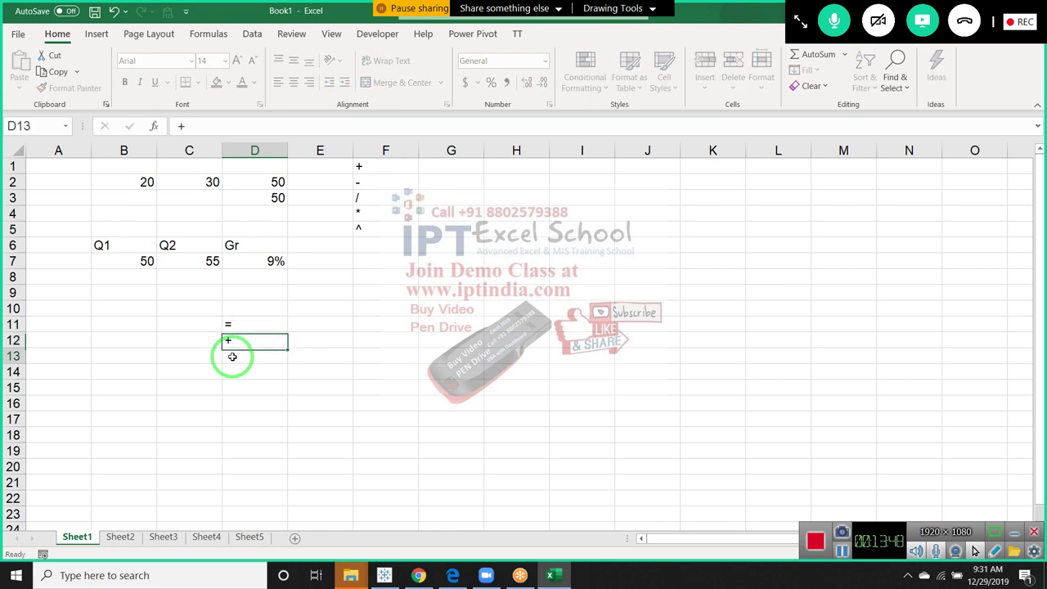
pyautogui.press('Return')
pyautogui.write('-')
pyautogui.press('Return')
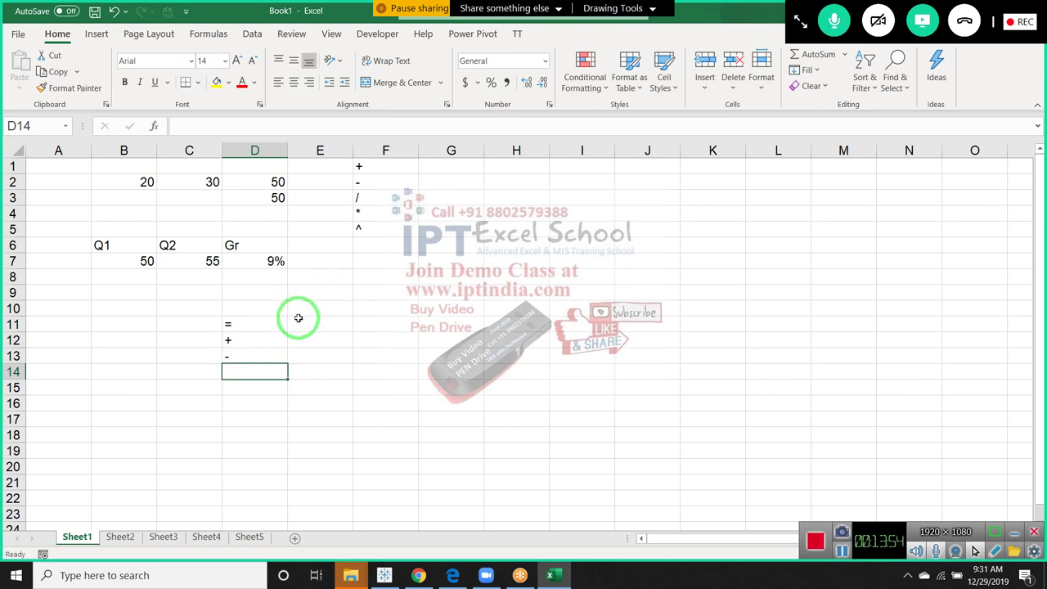
pyautogui.moveTo(270, 323); pyautogui.dragTo(263, 350)
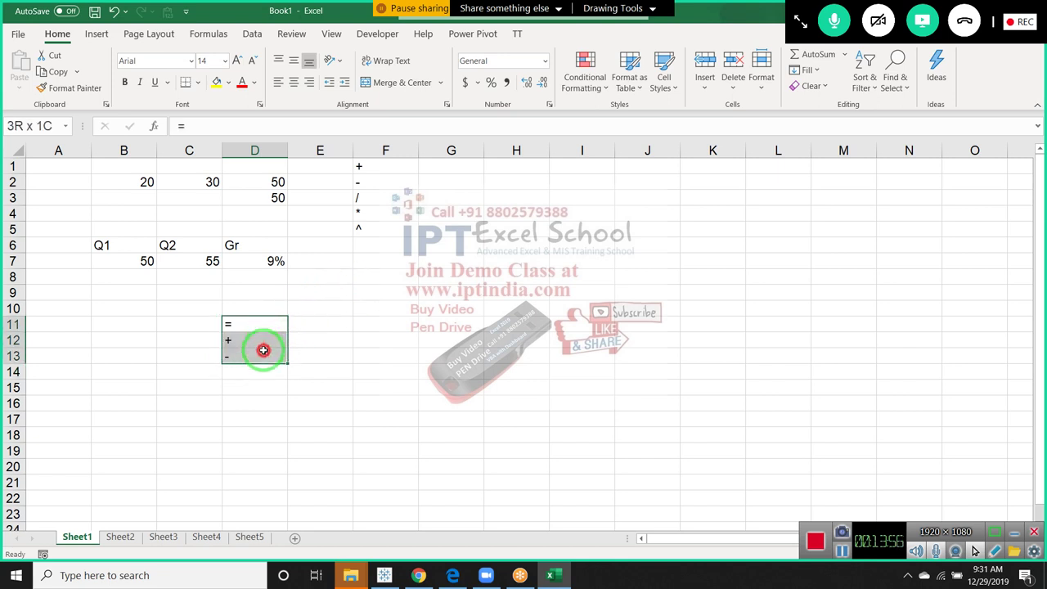
# Step: Try =E10, +E10 and -vl entries in E11, cancelling each one
pyautogui.click(321, 327)
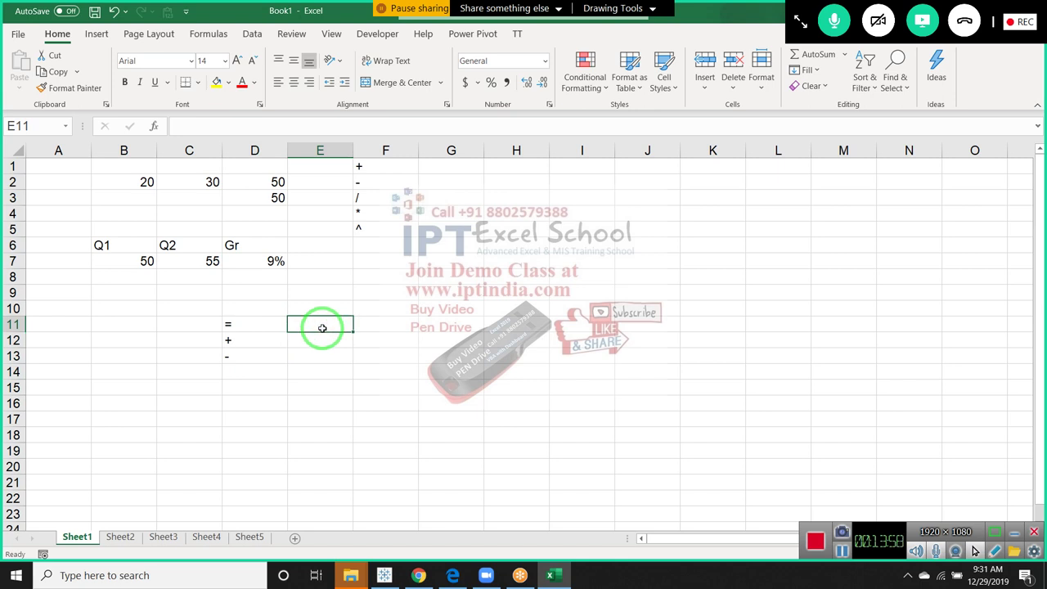
pyautogui.write('=')
pyautogui.press('Up')
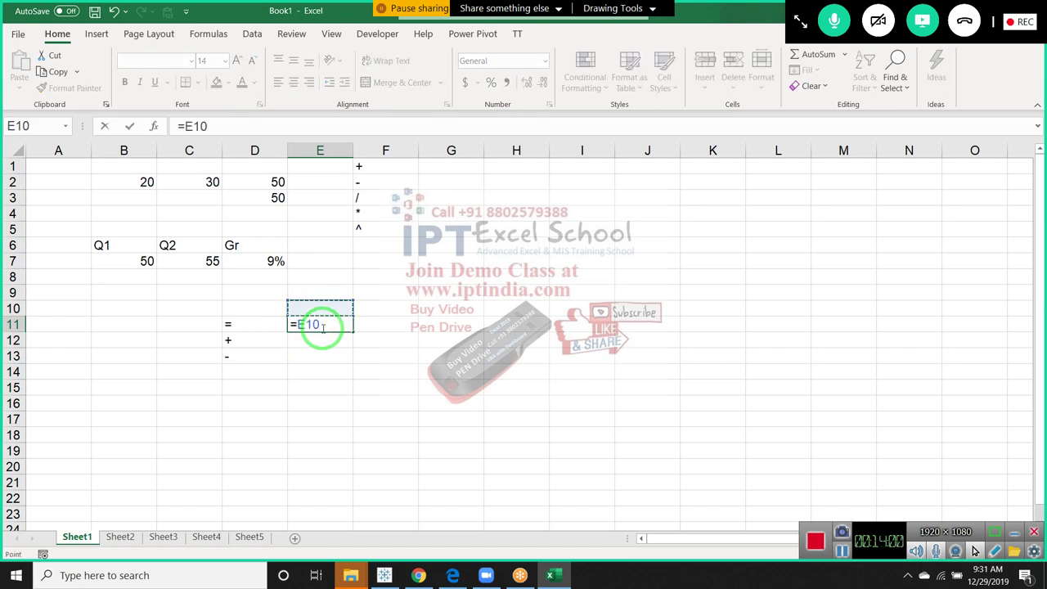
pyautogui.press('Escape')
pyautogui.write('=')
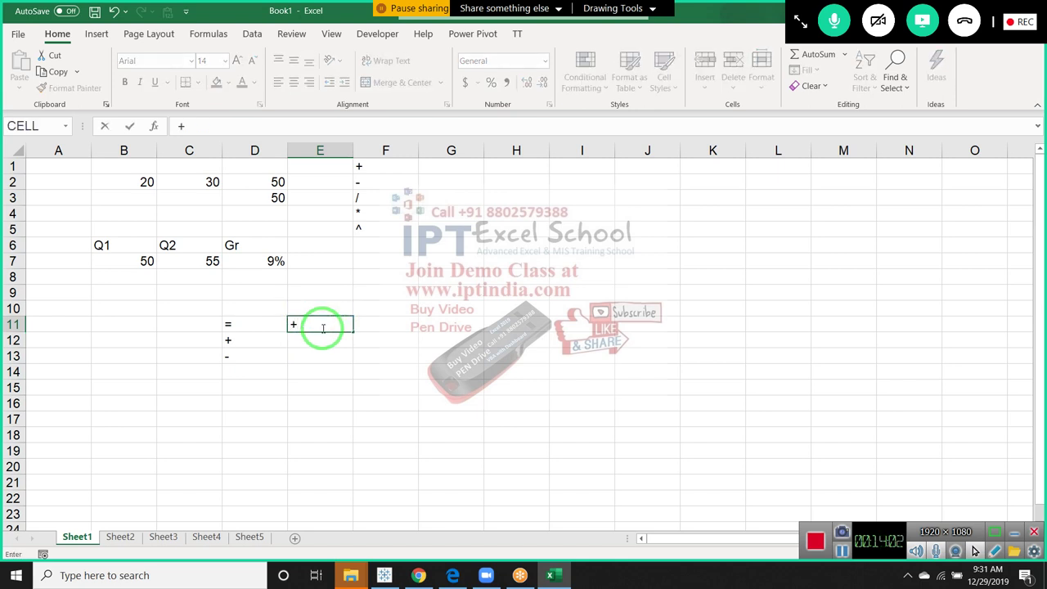
pyautogui.press('BackSpace')
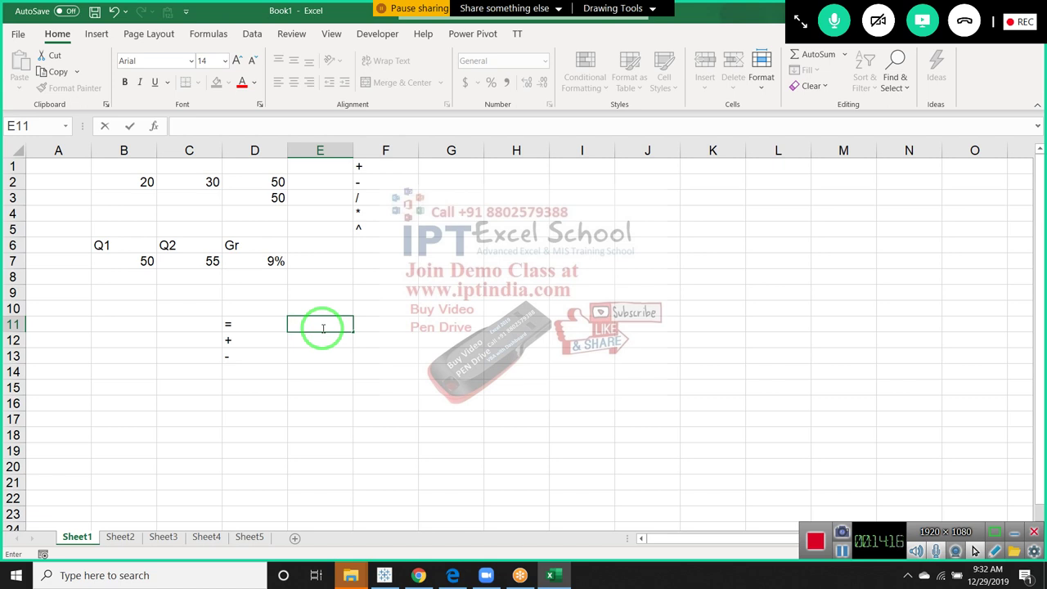
pyautogui.write('+')
pyautogui.press('Up')
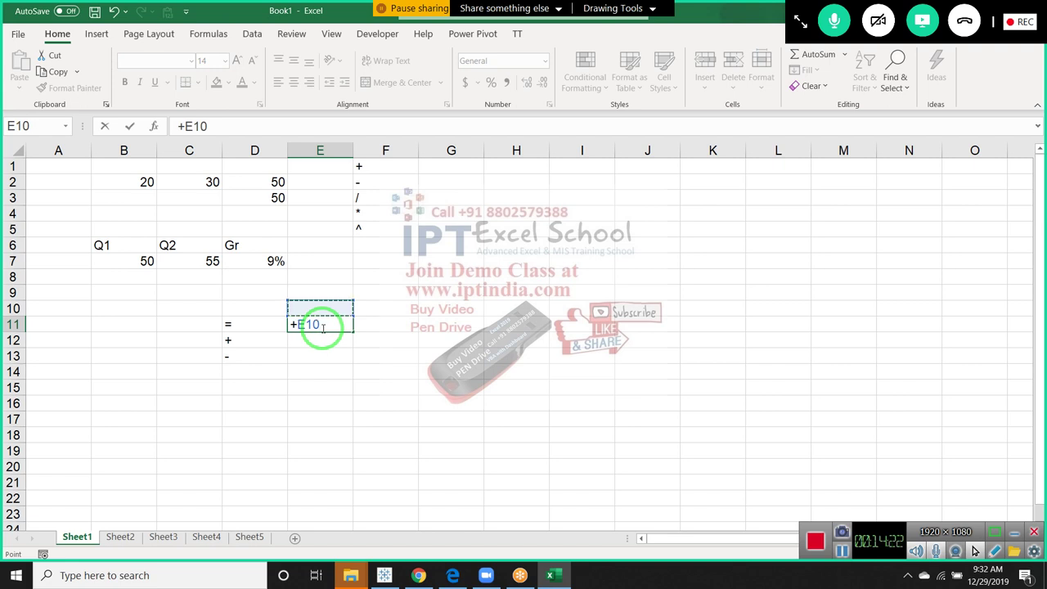
pyautogui.press('BackSpace')
pyautogui.press('BackSpace')
pyautogui.press('BackSpace')
pyautogui.press('BackSpace')
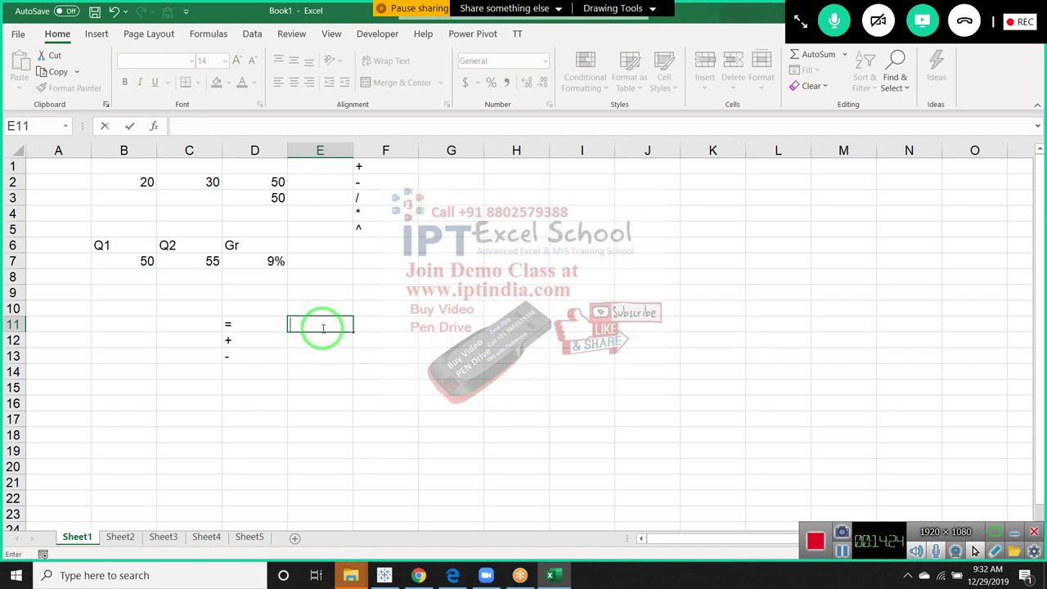
pyautogui.write('-')
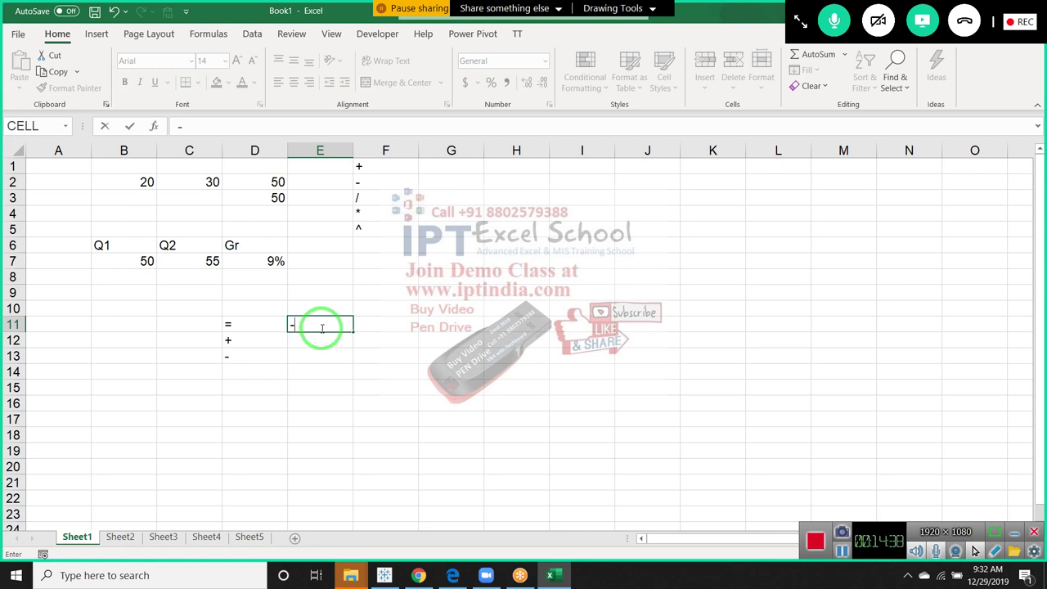
pyautogui.write('vl')
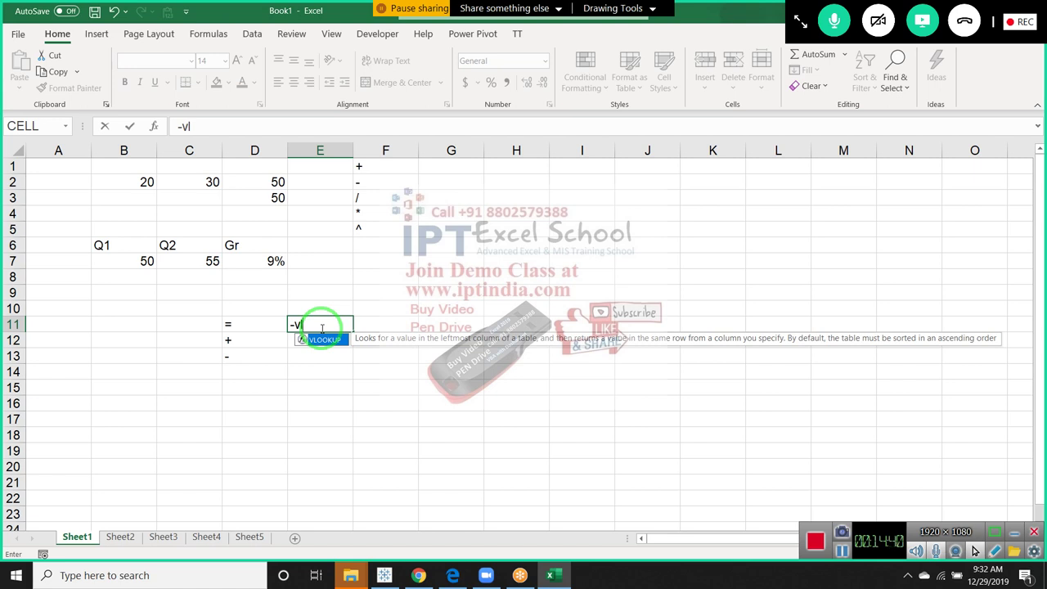
pyautogui.press('Escape')
pyautogui.press('Escape')
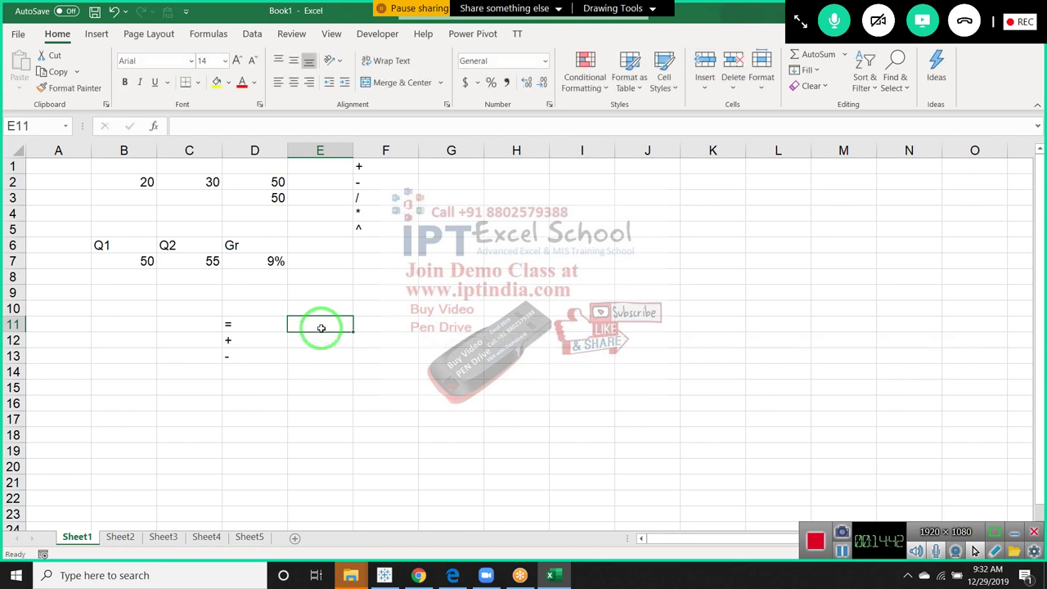
# Step: Select D11:D13 and delete the =, + and - symbols
pyautogui.press('Left')
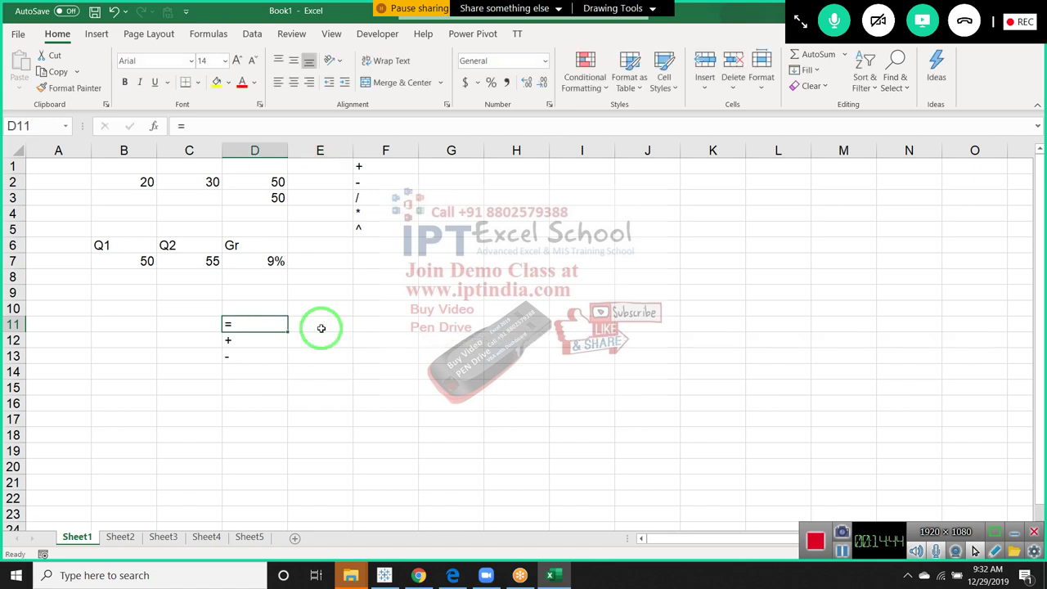
pyautogui.hotkey('shift', 'Down')
pyautogui.hotkey('shift', 'Down')
pyautogui.press('Delete')
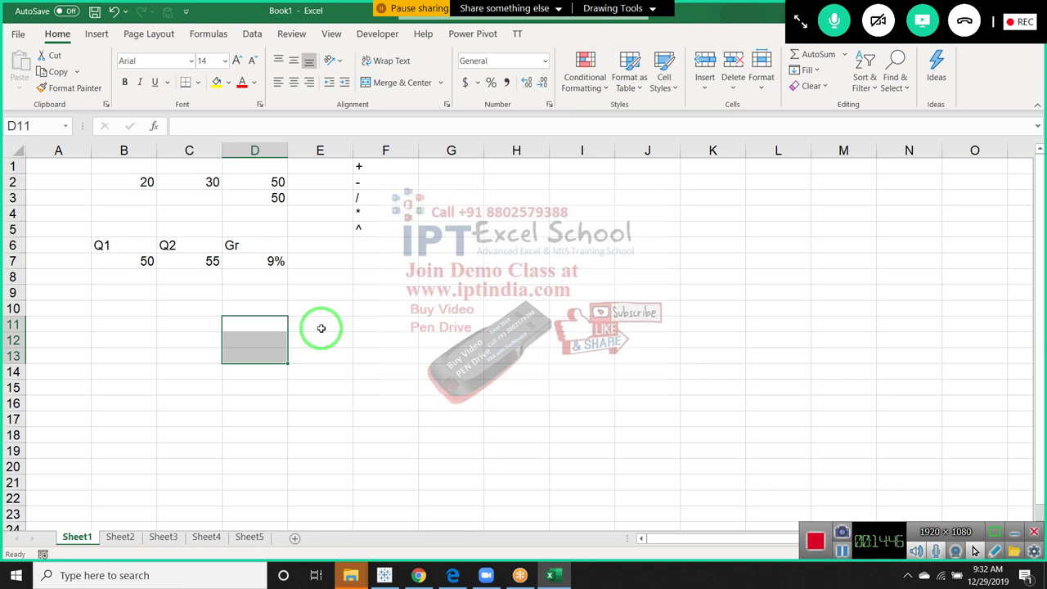
pyautogui.press('Up')
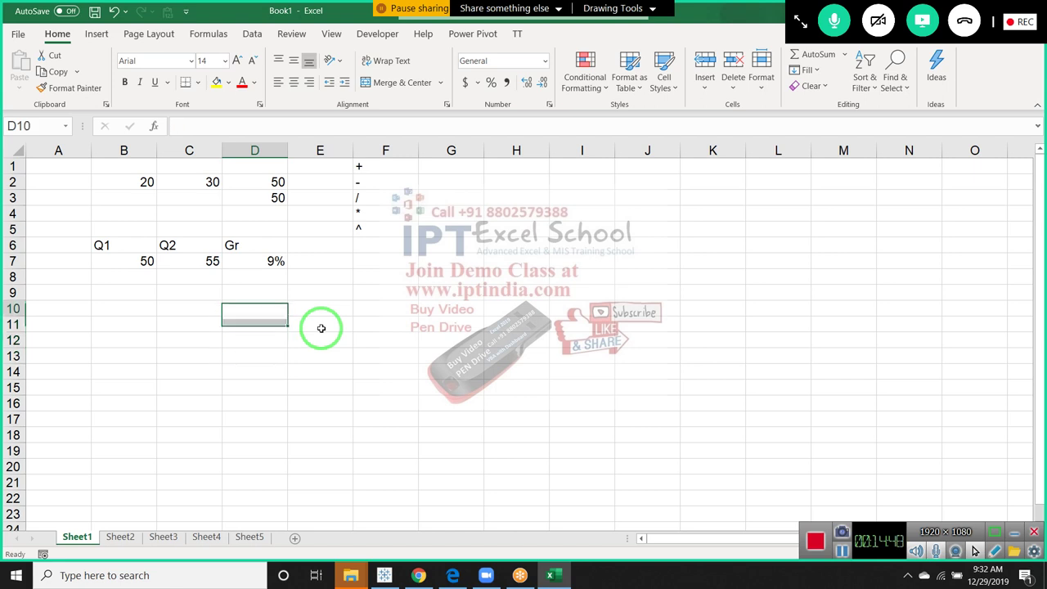
pyautogui.press('Up')
pyautogui.press('Up')
pyautogui.press('Up')
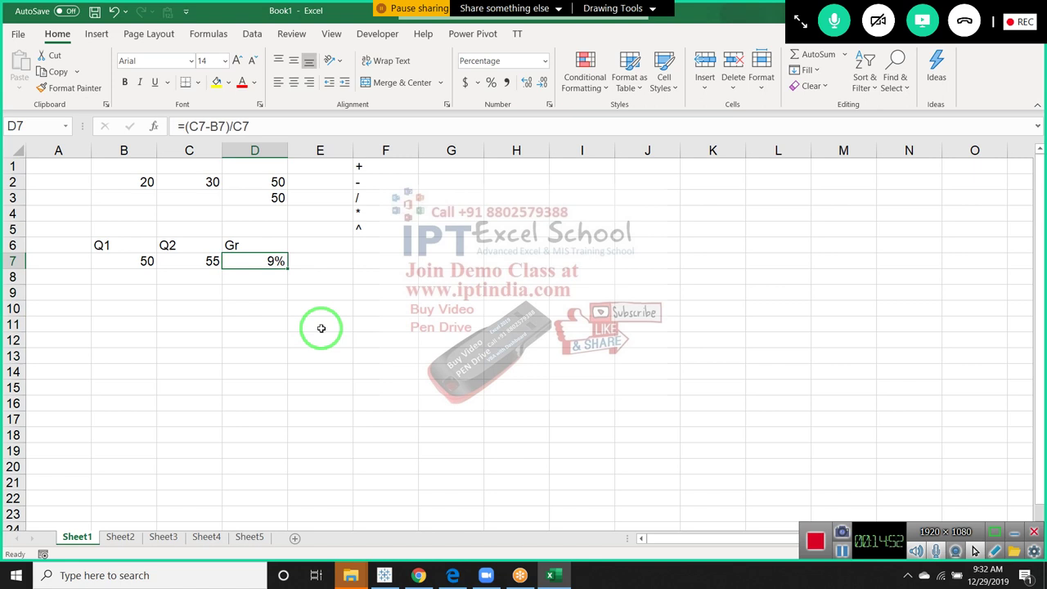
pyautogui.moveTo(320, 328); pyautogui.dragTo(119, 244)
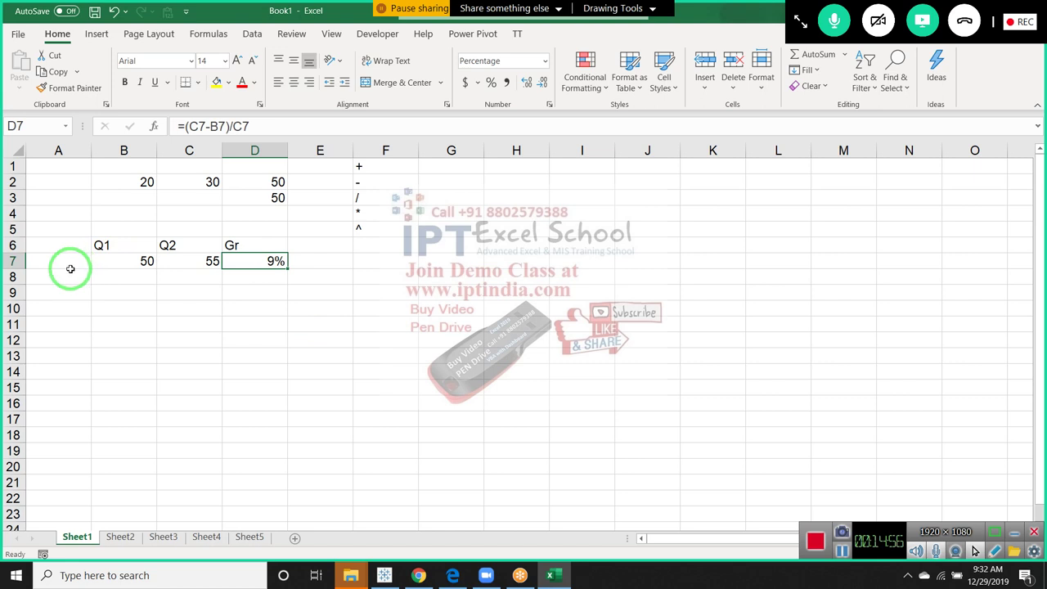
pyautogui.click(93, 290)
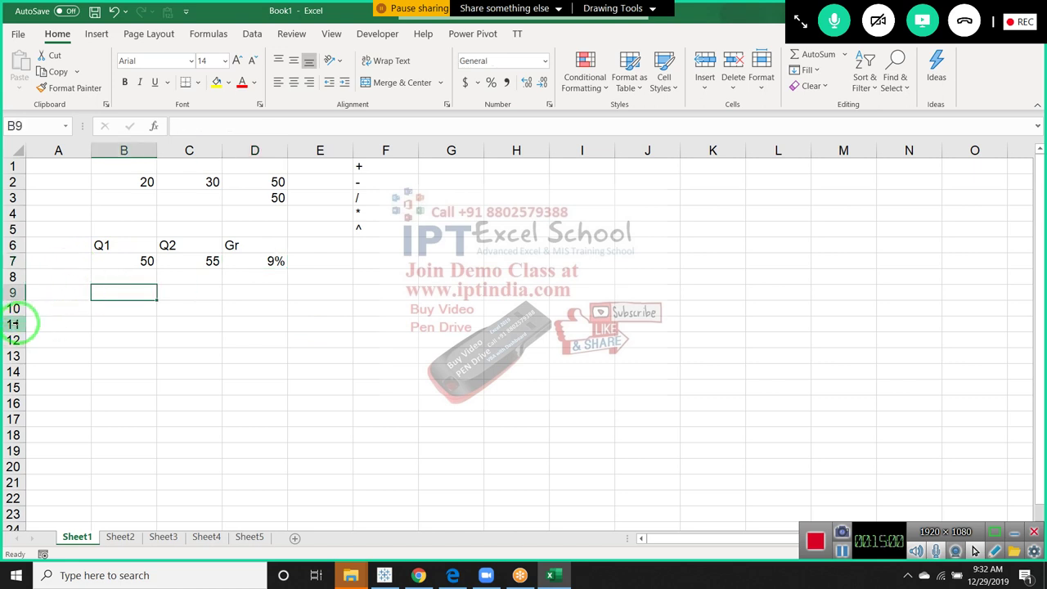
pyautogui.click(160, 277)
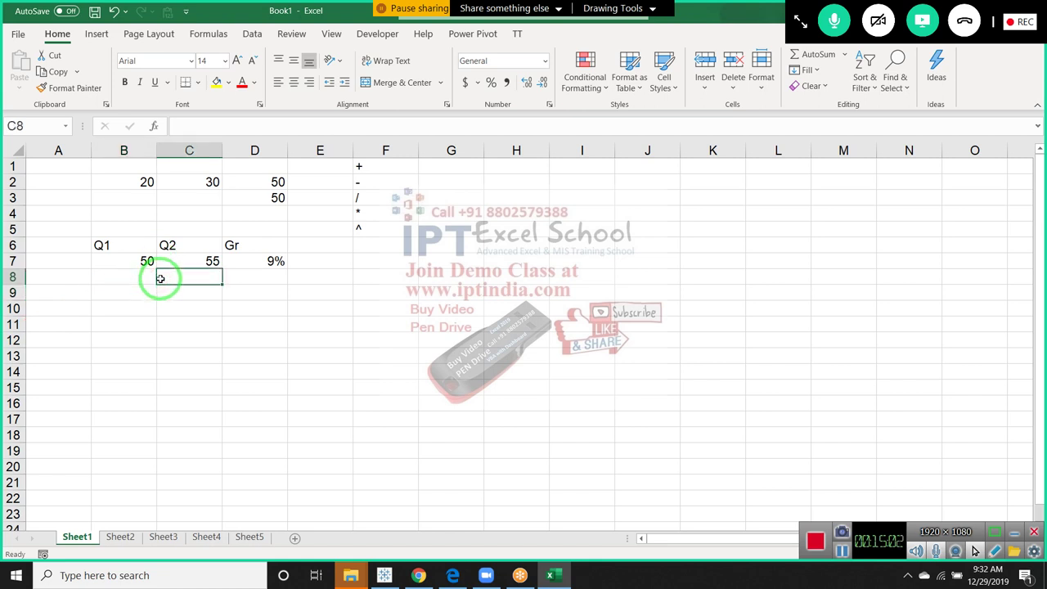
pyautogui.click(267, 263)
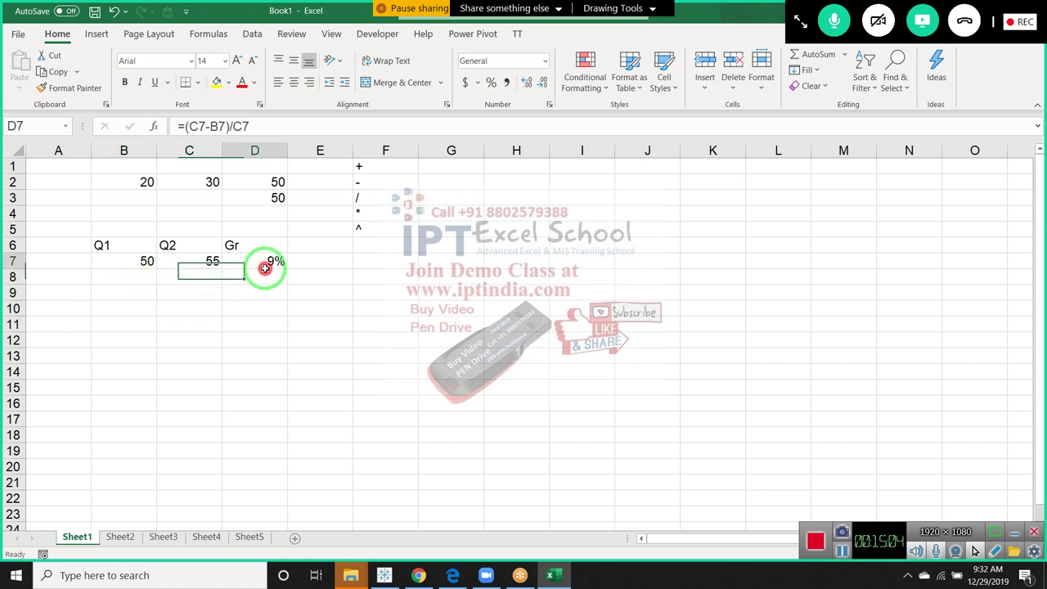
pyautogui.doubleClick(267, 262)
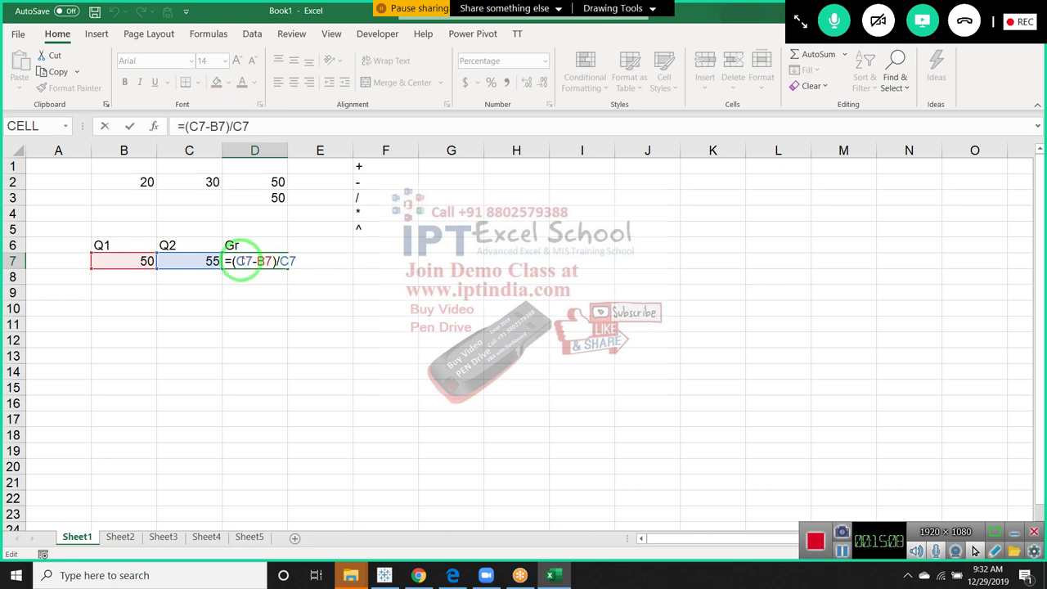
pyautogui.hotkey('ctrl', 'Return')
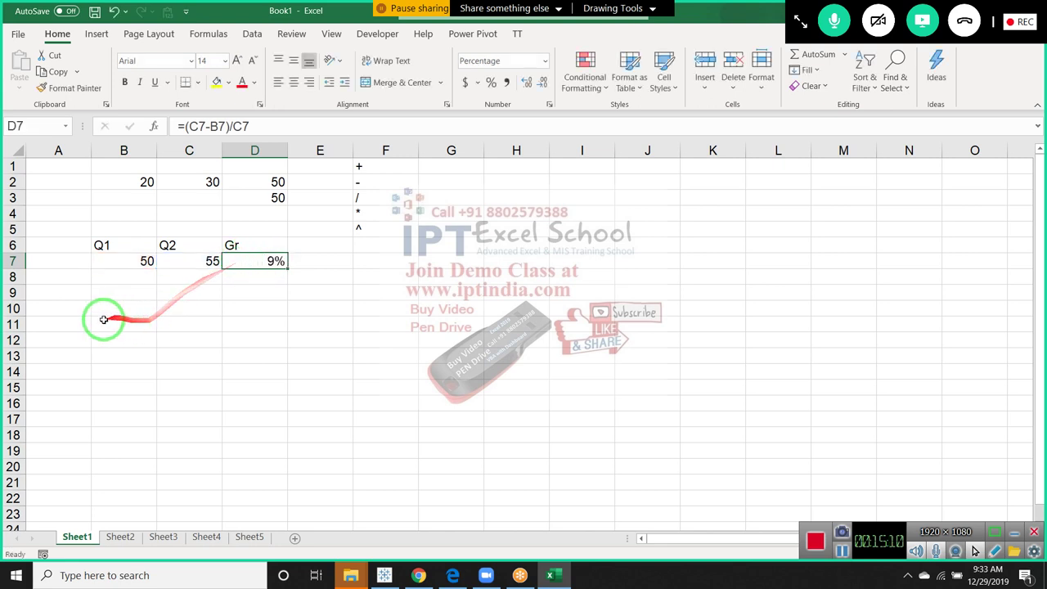
pyautogui.click(103, 320)
# Step: Label B11:B13 as P, R and T
pyautogui.write('P')
pyautogui.press('Return')
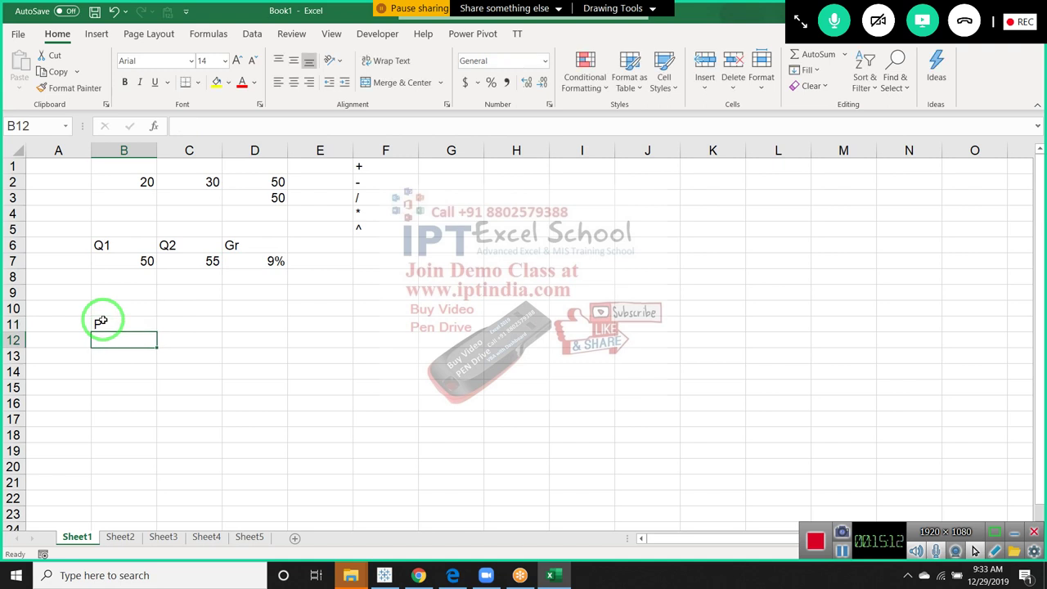
pyautogui.write('R')
pyautogui.press('Return')
pyautogui.write('T')
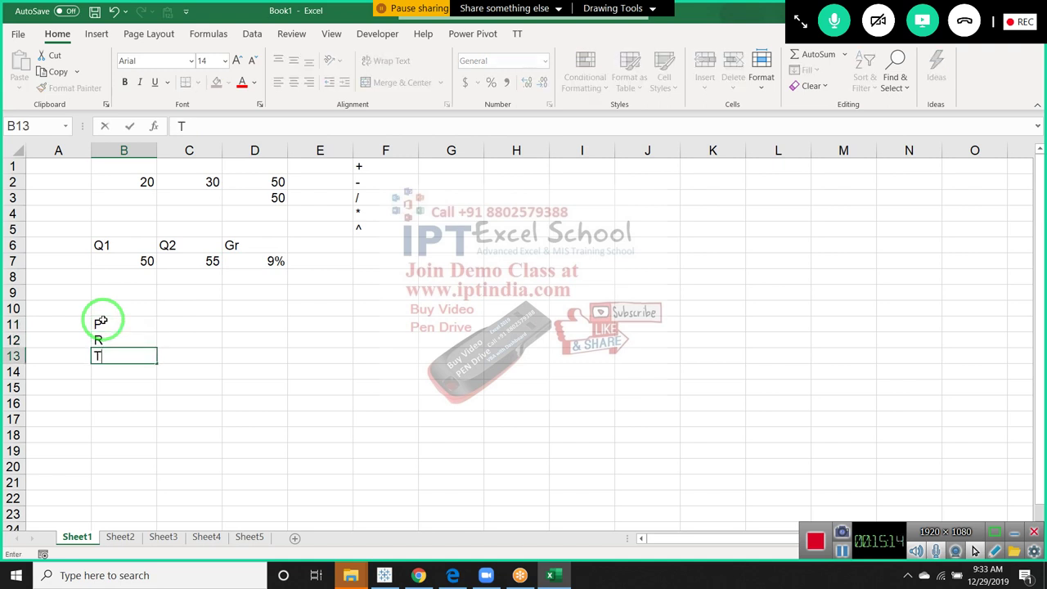
pyautogui.press('Return')
pyautogui.click(97, 325)
pyautogui.click(98, 337)
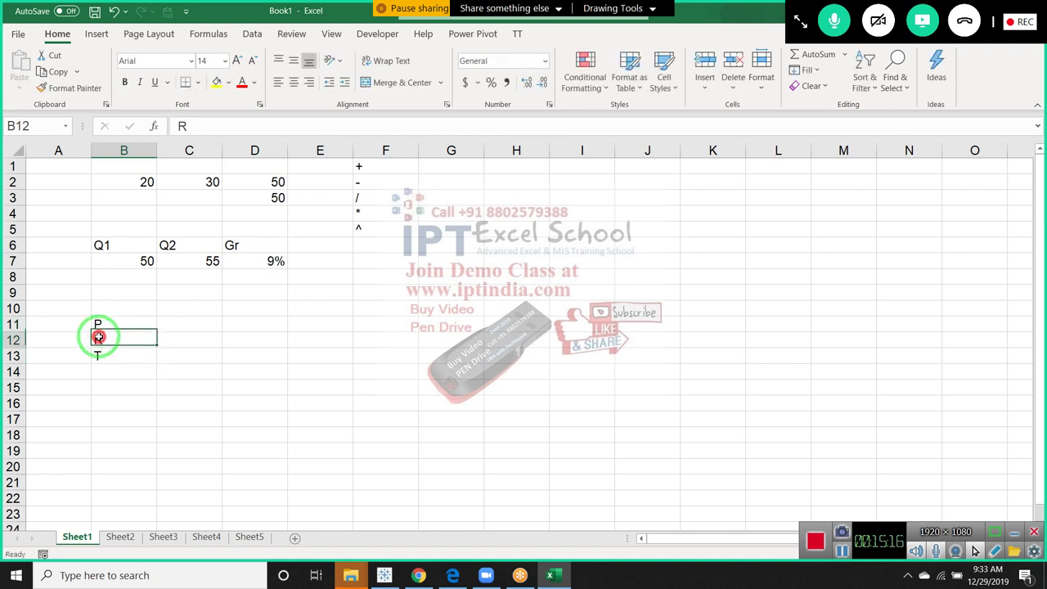
pyautogui.click(98, 351)
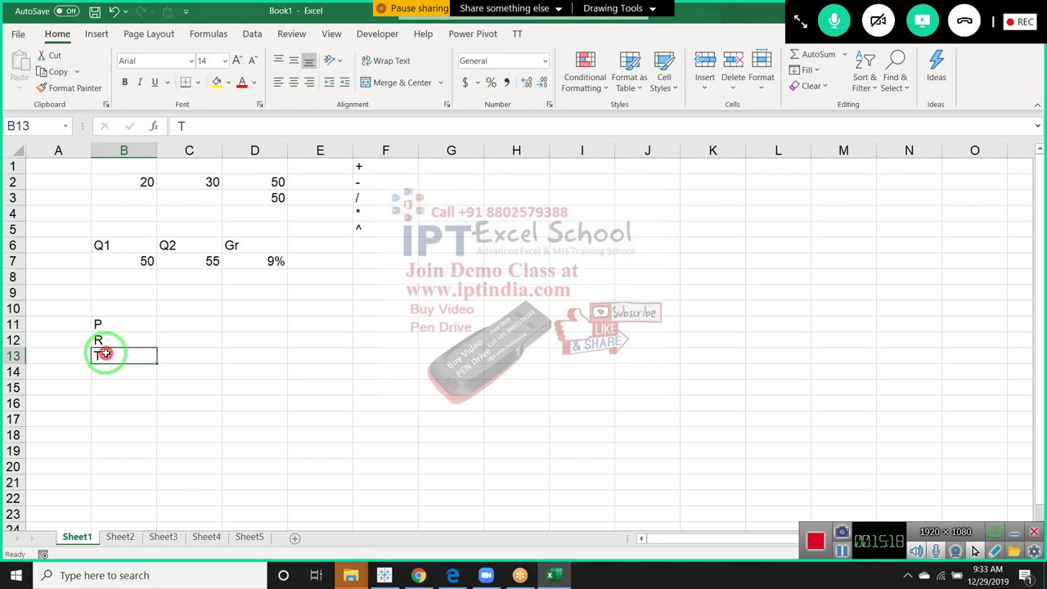
pyautogui.moveTo(99, 352); pyautogui.dragTo(102, 328)
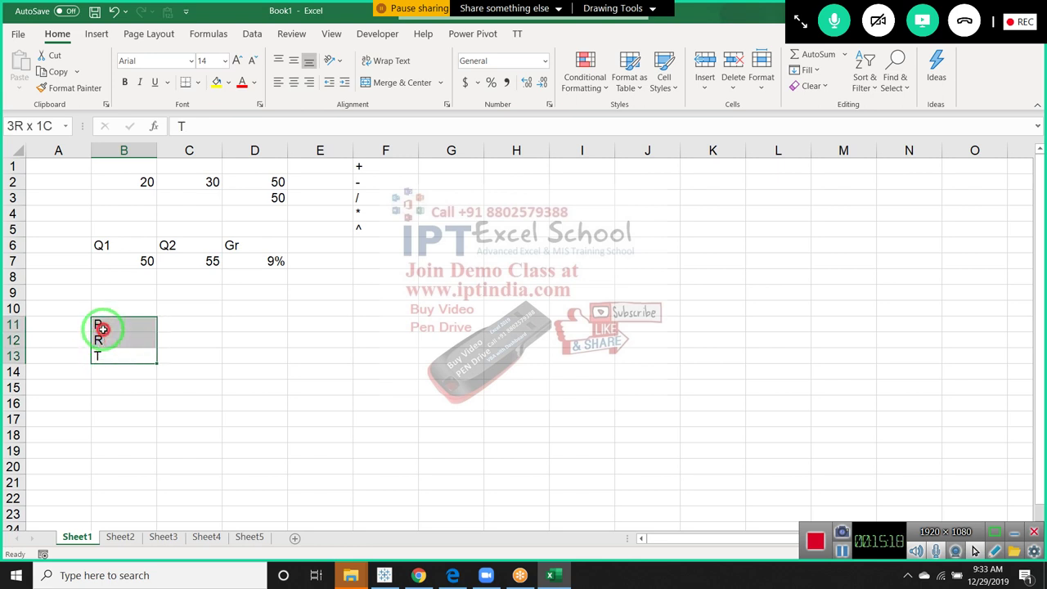
# Step: Enter principal 50000, rate 8% and time 4 in C11:C13
pyautogui.click(168, 327)
pyautogui.write('50000')
pyautogui.press('Return')
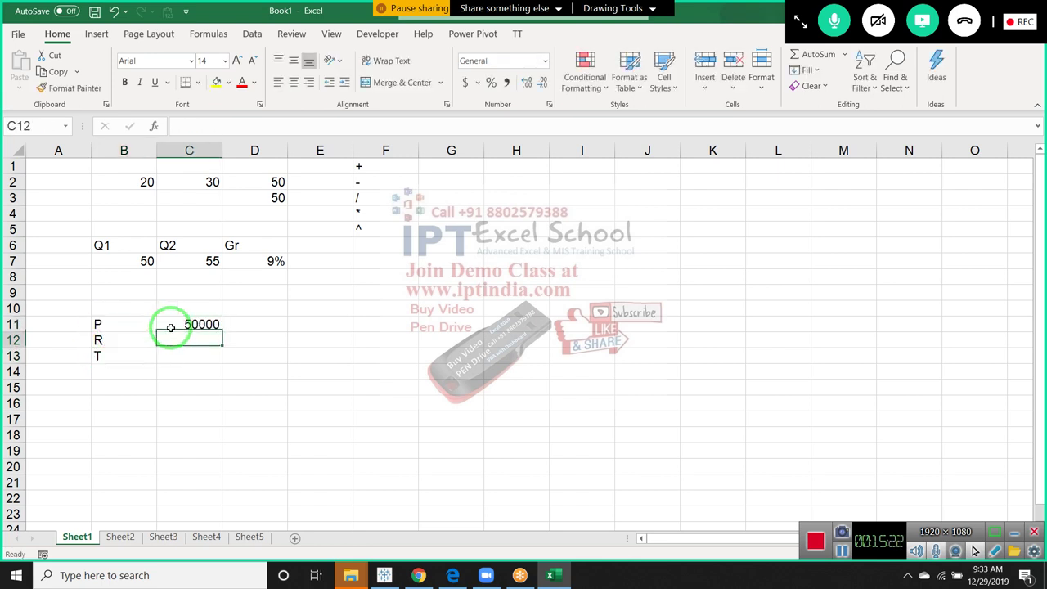
pyautogui.write('8')
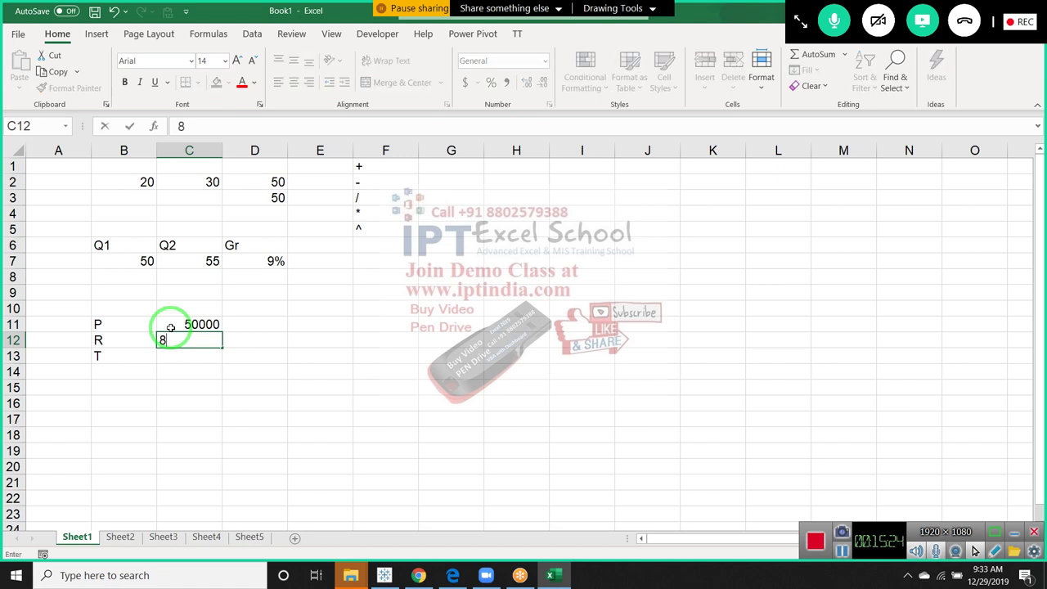
pyautogui.write('%')
pyautogui.press('Return')
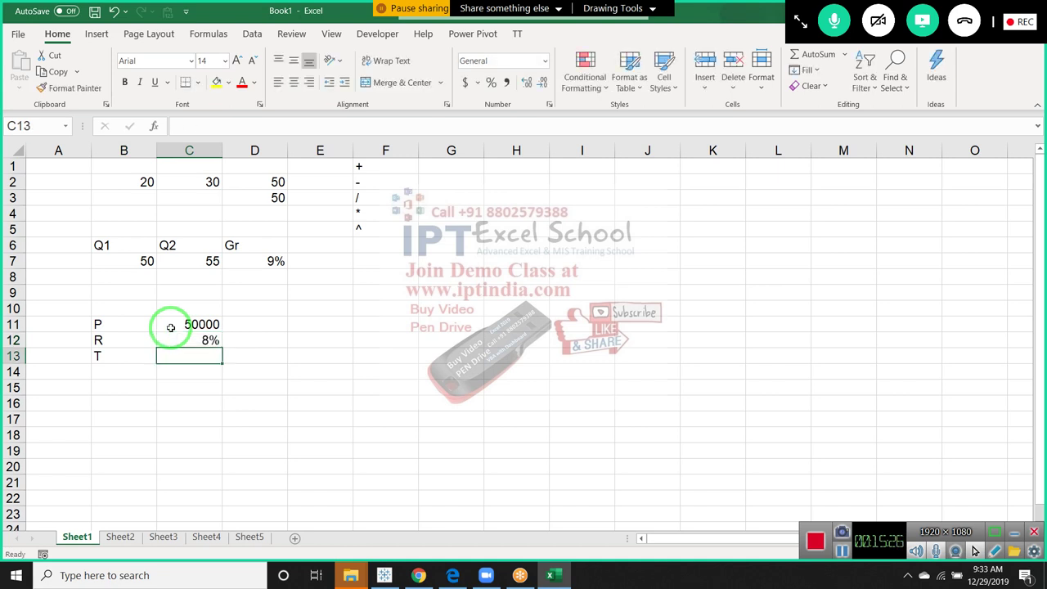
pyautogui.write('4')
pyautogui.press('Return')
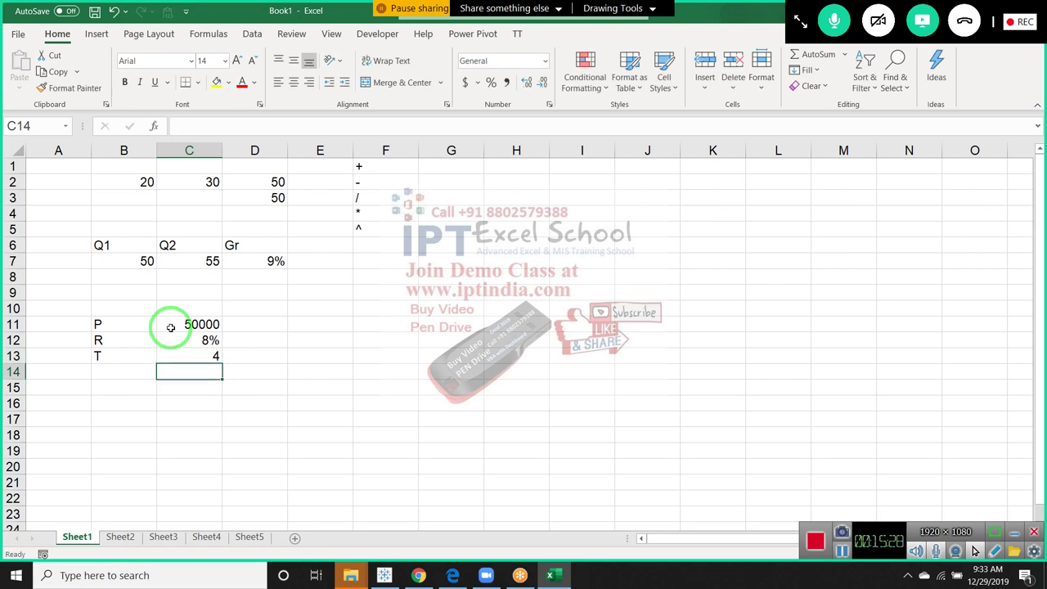
# Step: Add the label Amt in B15, capitalised
pyautogui.press('Return')
pyautogui.press('Left')
pyautogui.write('a')
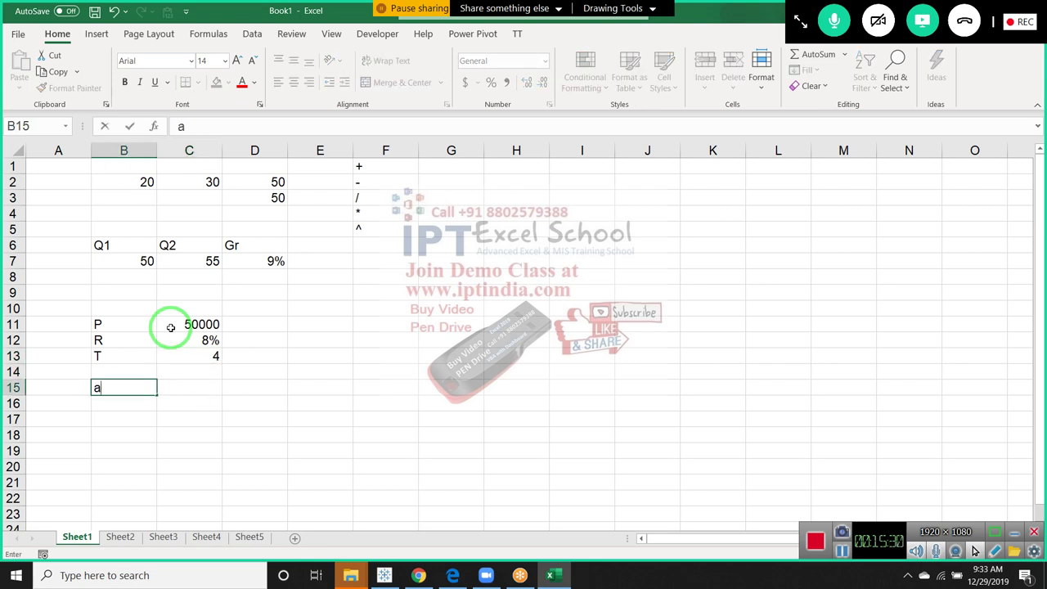
pyautogui.write('mt')
pyautogui.press('Return')
pyautogui.press('Up')
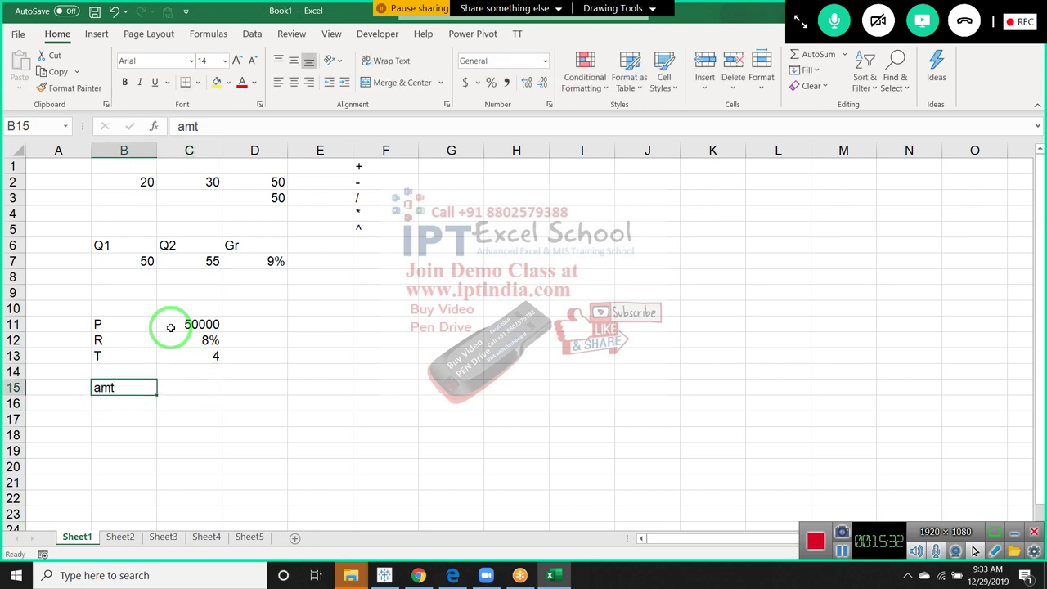
pyautogui.write('Amt')
pyautogui.press('Return')
pyautogui.press('Up')
pyautogui.press('Right')
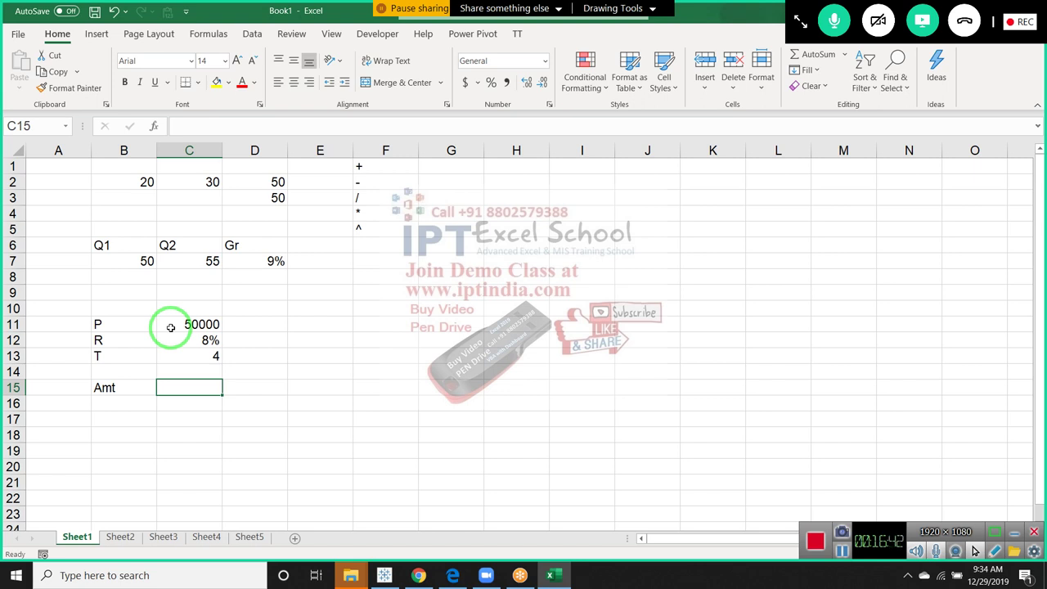
# Step: Switch the screen-drawing tool to the freehand pen
pyautogui.moveTo(199, 339)
pyautogui.mouseDown()
pyautogui.moveTo(154, 390)
pyautogui.moveTo(652, 14)
pyautogui.mouseUp()
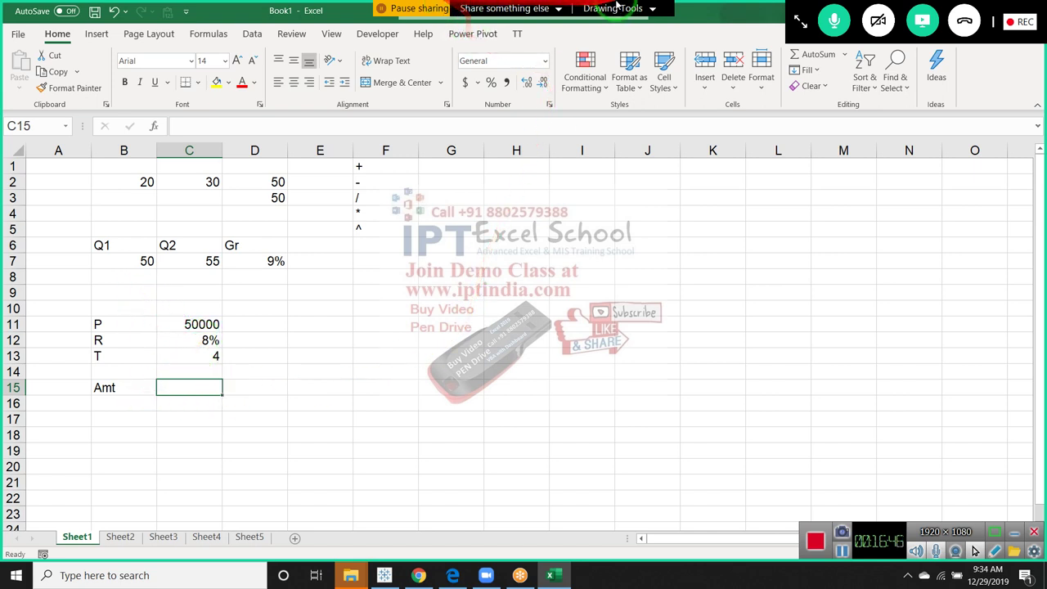
pyautogui.click(652, 14)
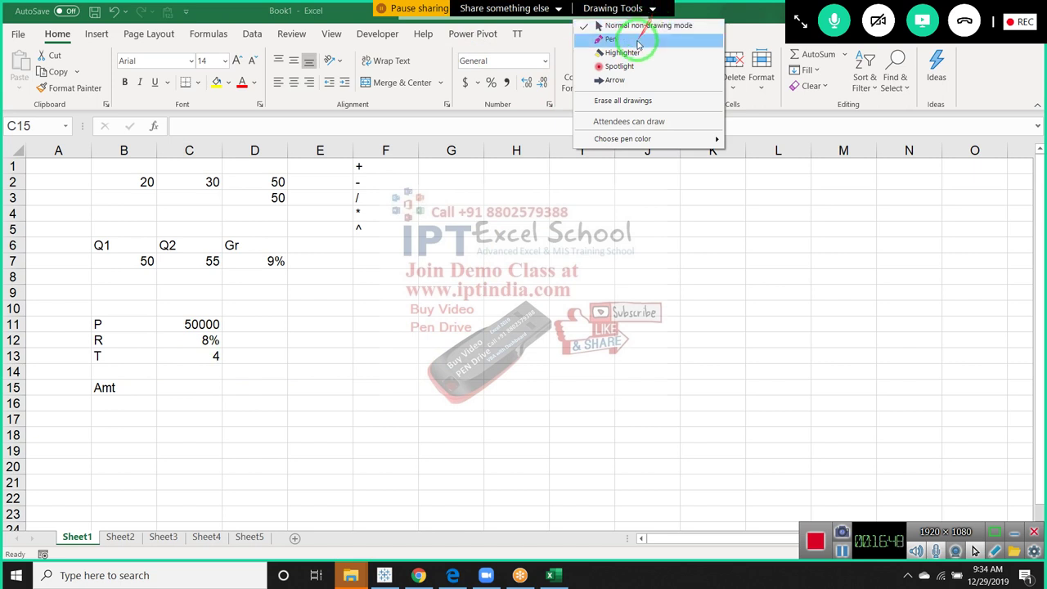
pyautogui.click(637, 39)
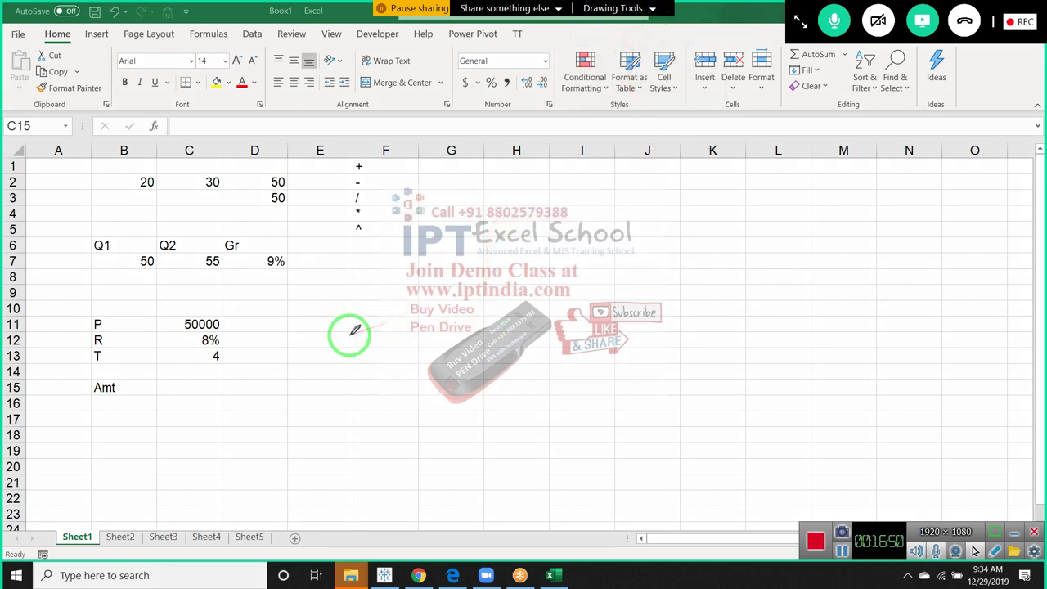
# Step: Ink A = P × (1 + r/n)^(n×t) beside the values, then turn drawing off
pyautogui.moveTo(349, 349)
pyautogui.mouseDown()
pyautogui.moveTo(348, 297)
pyautogui.moveTo(362, 327)
pyautogui.mouseUp()
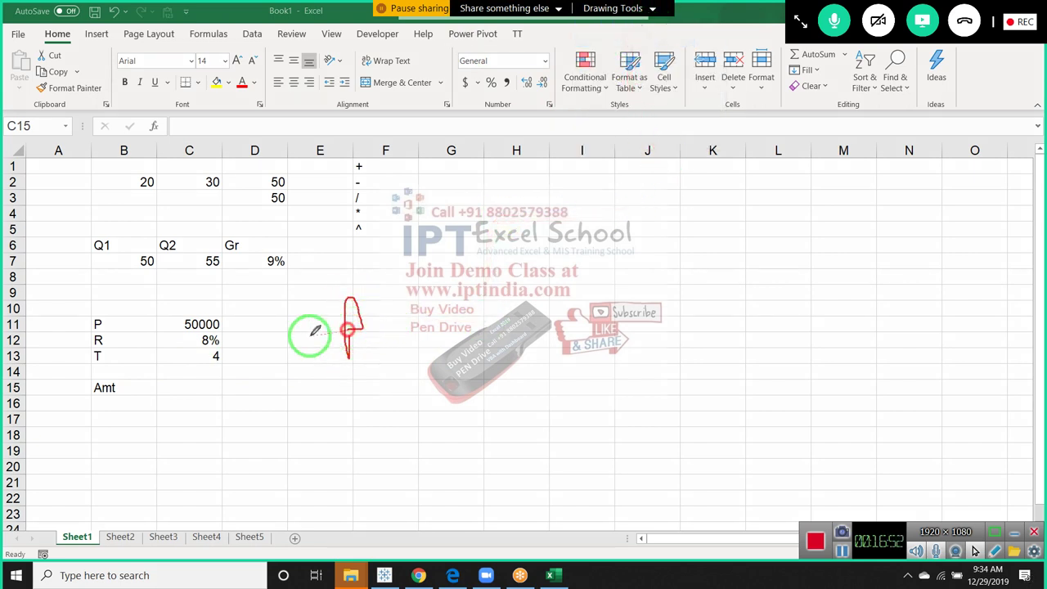
pyautogui.moveTo(273, 340)
pyautogui.mouseDown()
pyautogui.moveTo(328, 326)
pyautogui.moveTo(329, 341)
pyautogui.mouseUp()
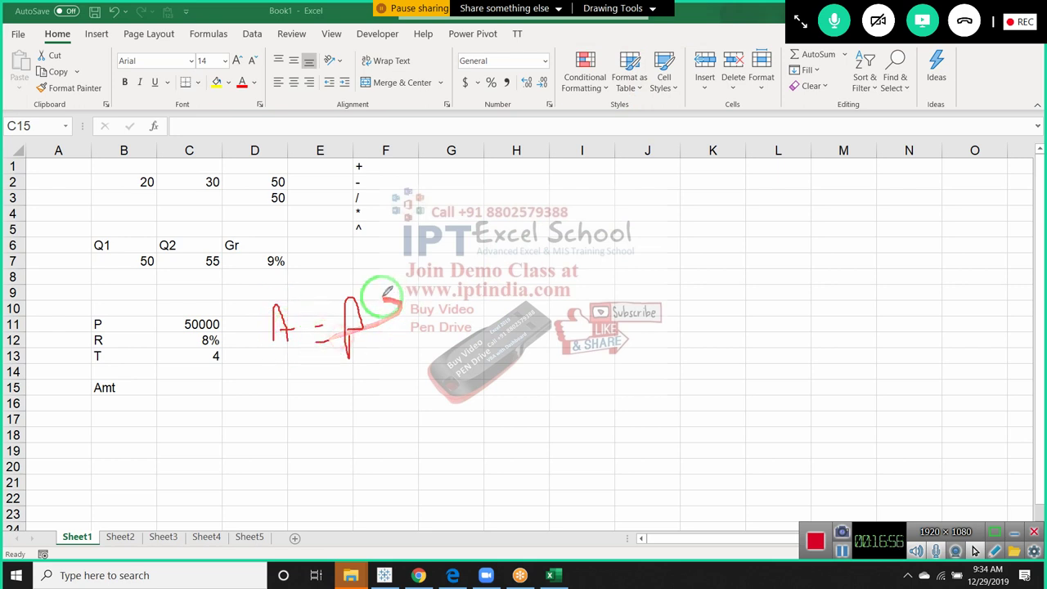
pyautogui.moveTo(374, 297)
pyautogui.mouseDown()
pyautogui.moveTo(404, 303)
pyautogui.moveTo(381, 326)
pyautogui.moveTo(457, 366)
pyautogui.mouseUp()
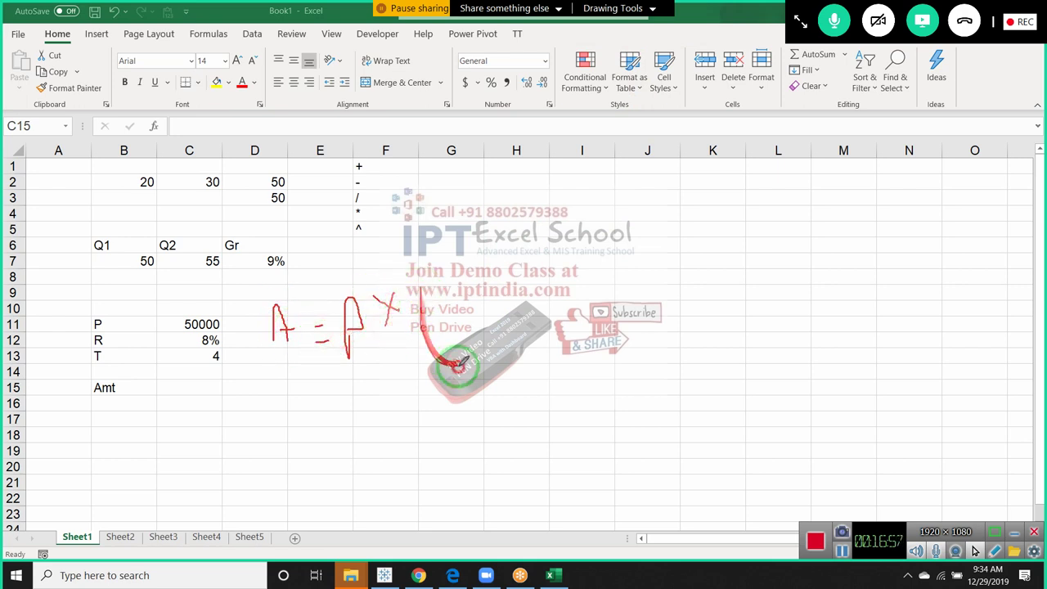
pyautogui.moveTo(452, 288); pyautogui.dragTo(447, 355)
pyautogui.moveTo(462, 293)
pyautogui.mouseDown()
pyautogui.moveTo(465, 311)
pyautogui.moveTo(492, 300)
pyautogui.moveTo(485, 309)
pyautogui.moveTo(510, 286)
pyautogui.moveTo(513, 353)
pyautogui.moveTo(540, 330)
pyautogui.mouseUp()
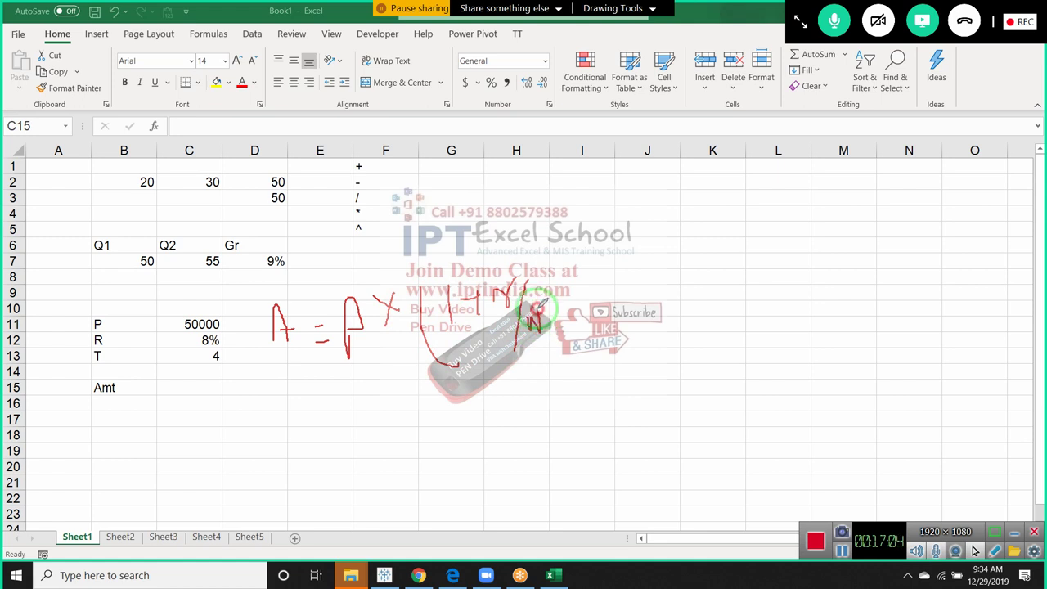
pyautogui.moveTo(543, 274); pyautogui.dragTo(563, 375)
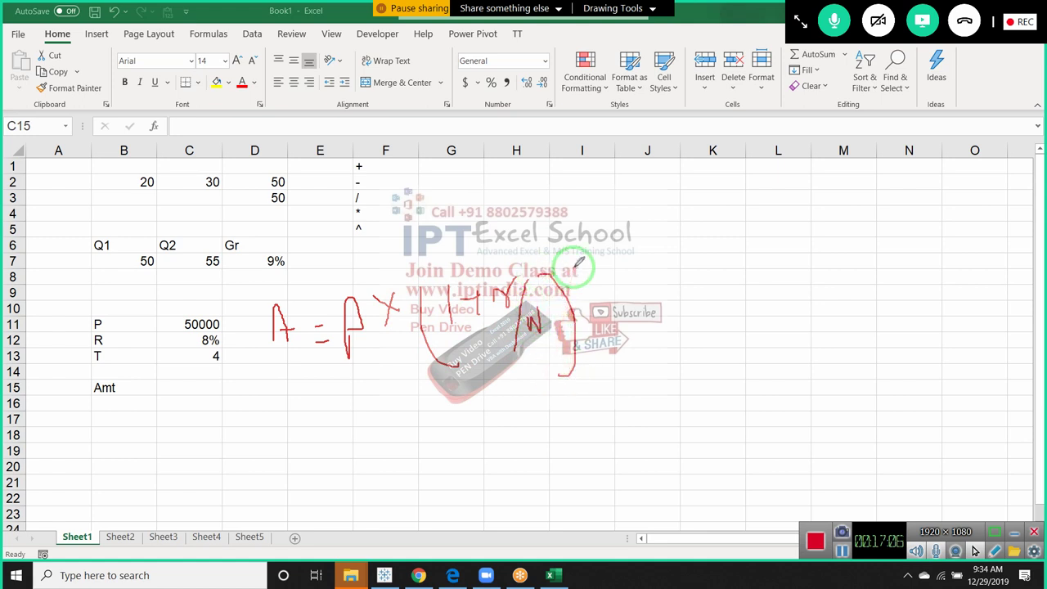
pyautogui.moveTo(572, 280)
pyautogui.mouseDown()
pyautogui.moveTo(597, 241)
pyautogui.moveTo(586, 246)
pyautogui.moveTo(614, 215)
pyautogui.moveTo(626, 221)
pyautogui.moveTo(614, 215)
pyautogui.moveTo(631, 216)
pyautogui.moveTo(635, 200)
pyautogui.moveTo(646, 237)
pyautogui.moveTo(616, 276)
pyautogui.moveTo(603, 257)
pyautogui.mouseUp()
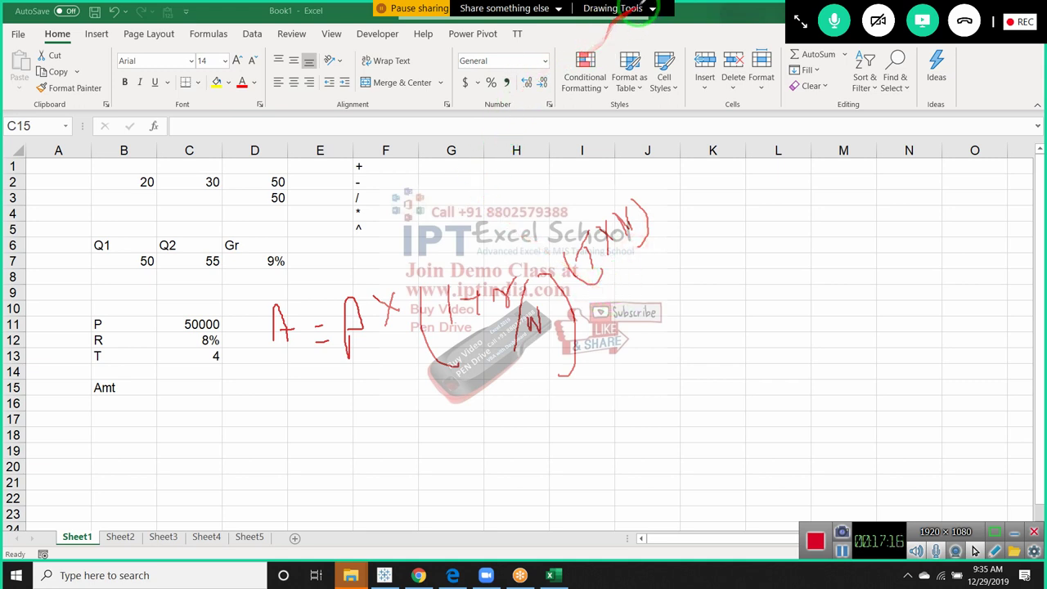
pyautogui.rightClick(660, 222)
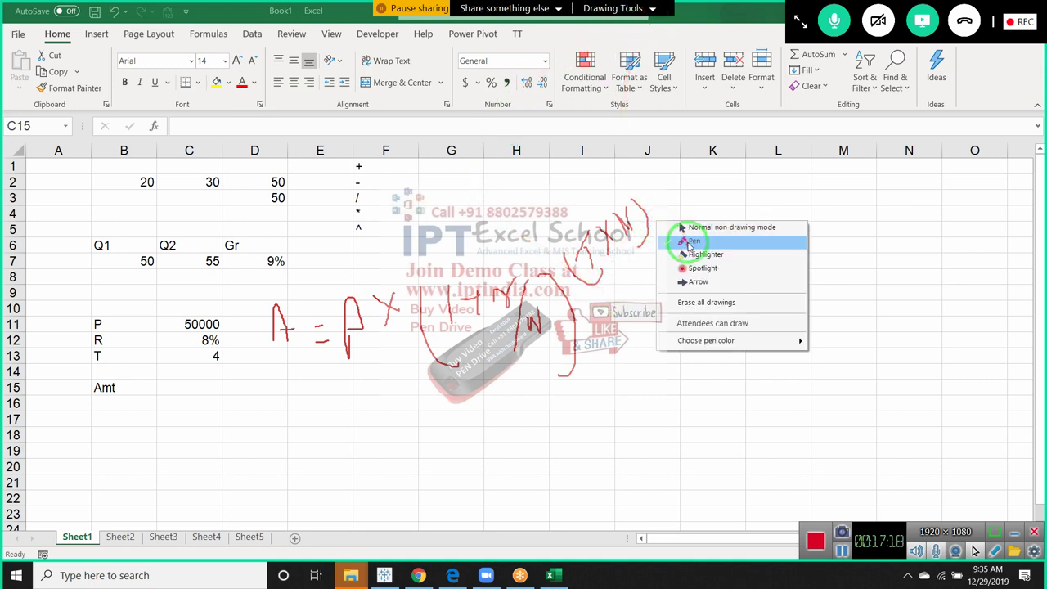
pyautogui.click(686, 227)
pyautogui.rightClick(342, 405)
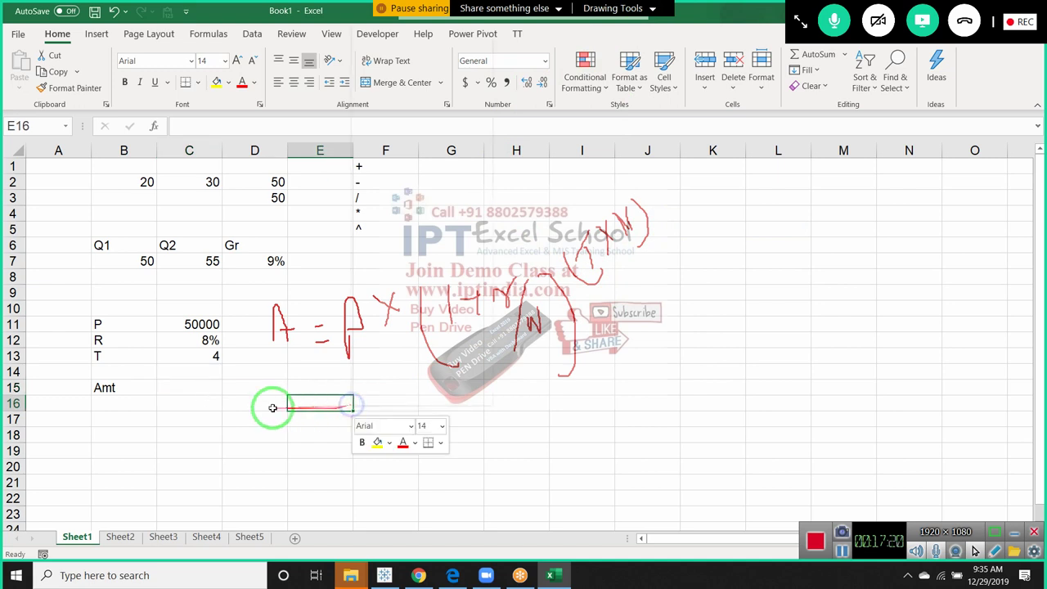
pyautogui.click(215, 397)
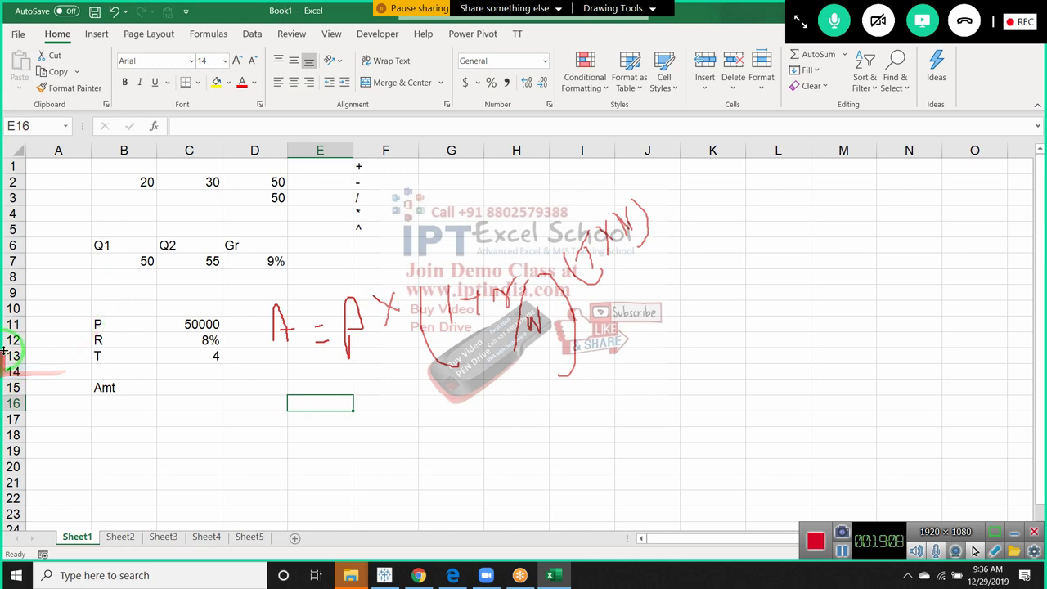
pyautogui.moveTo(8, 344)
pyautogui.mouseDown()
pyautogui.moveTo(260, 381)
pyautogui.moveTo(237, 324)
pyautogui.mouseUp()
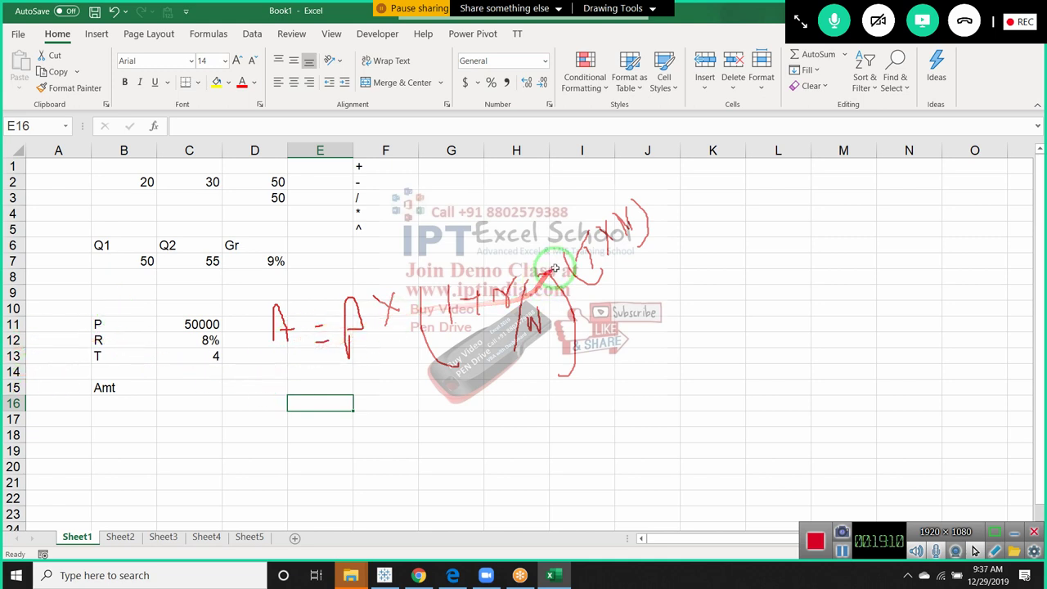
pyautogui.click(182, 399)
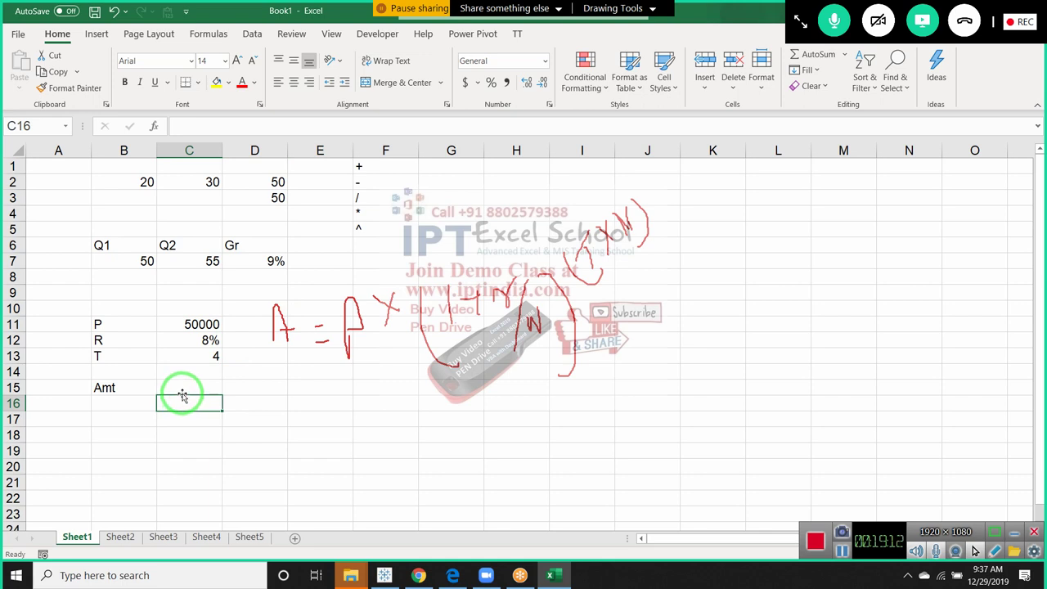
pyautogui.click(182, 387)
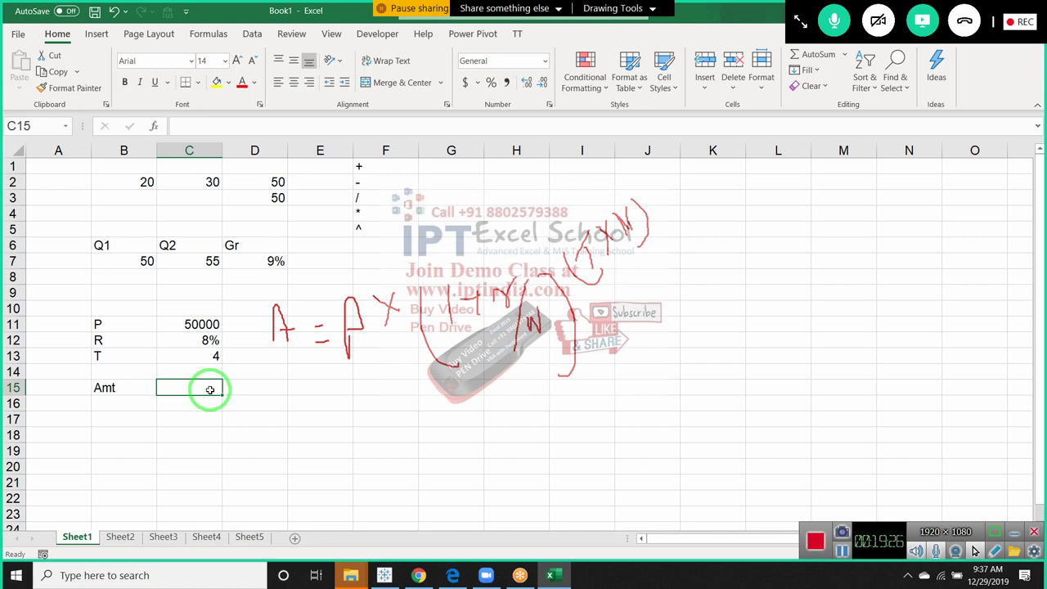
pyautogui.press('Left')
pyautogui.press('Right')
pyautogui.press('Left')
pyautogui.press('Left')
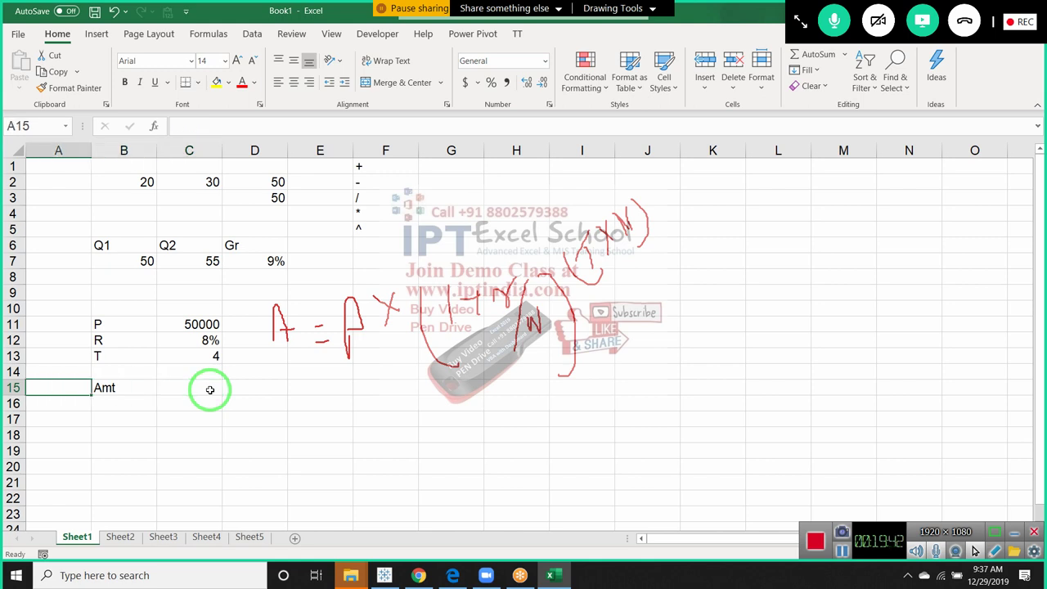
pyautogui.press('Right')
pyautogui.press('Right')
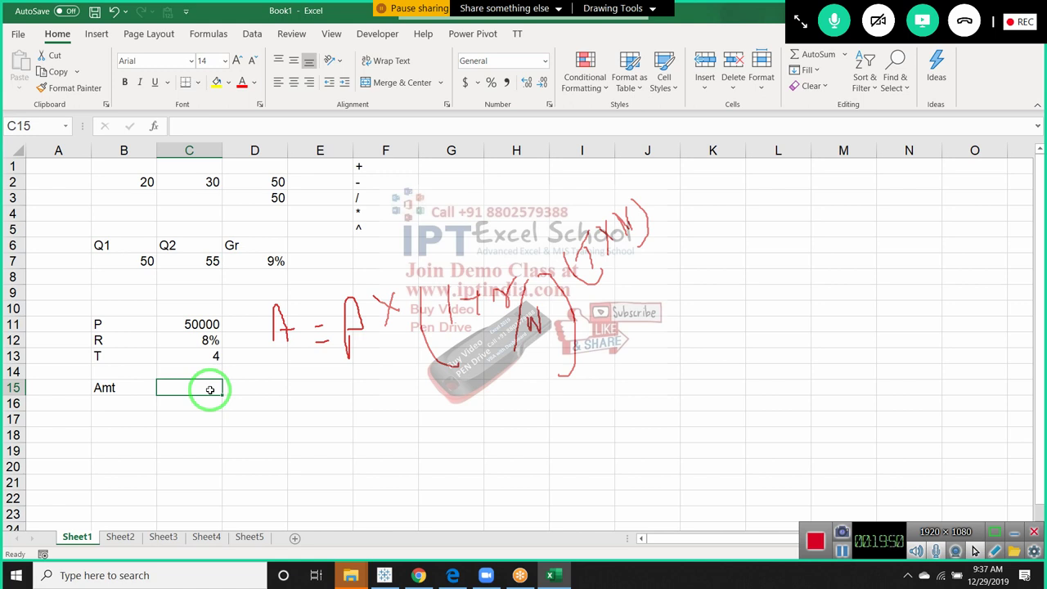
pyautogui.press('Right')
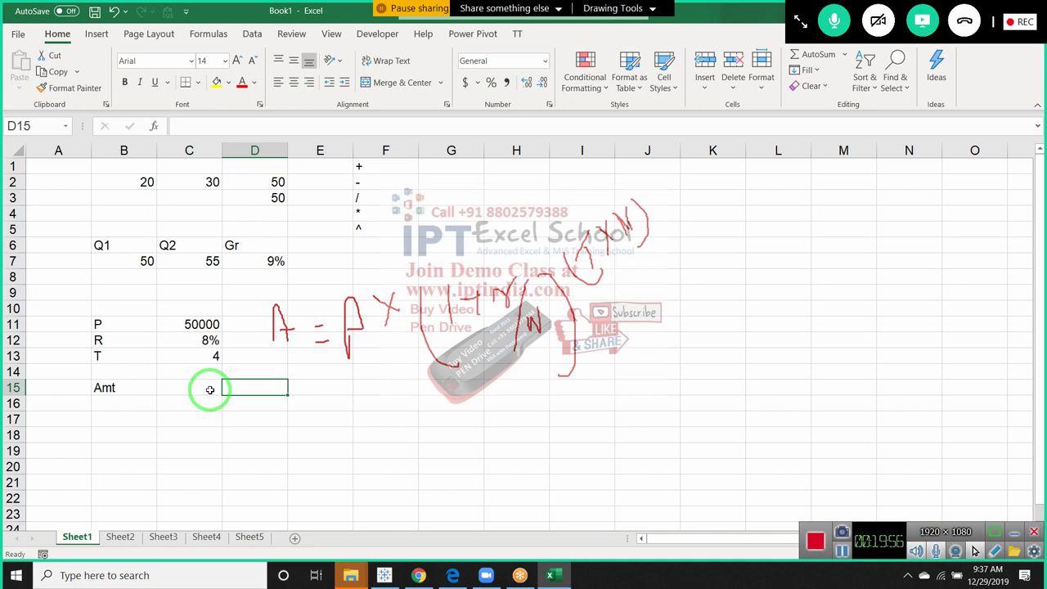
# Step: Finish the monthly rate formula in D15 by dividing by 12
pyautogui.write('=')
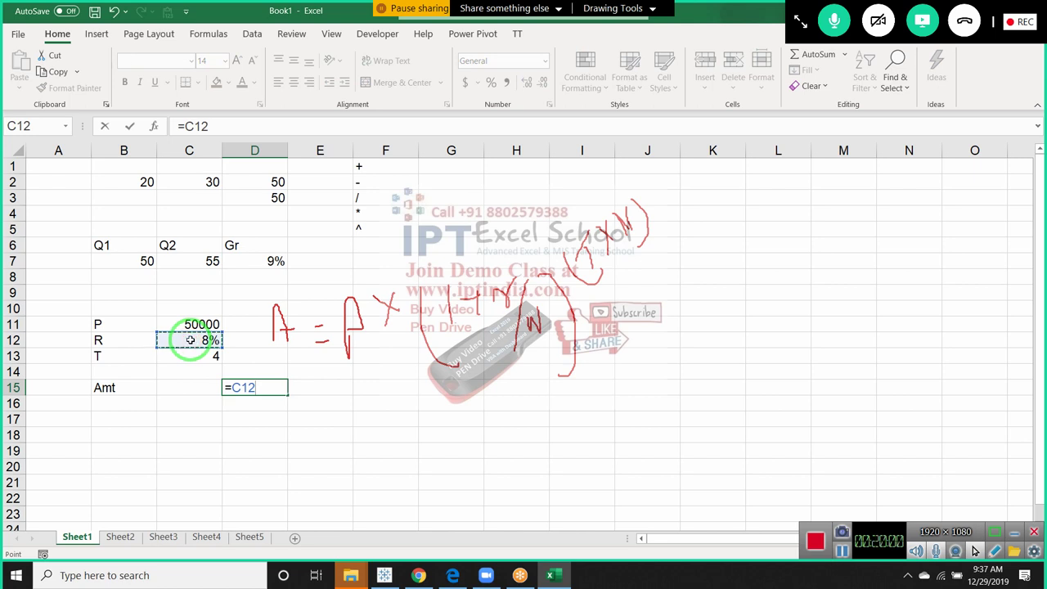
pyautogui.write('/12')
pyautogui.press('Return')
pyautogui.press('Up')
pyautogui.press('Right')
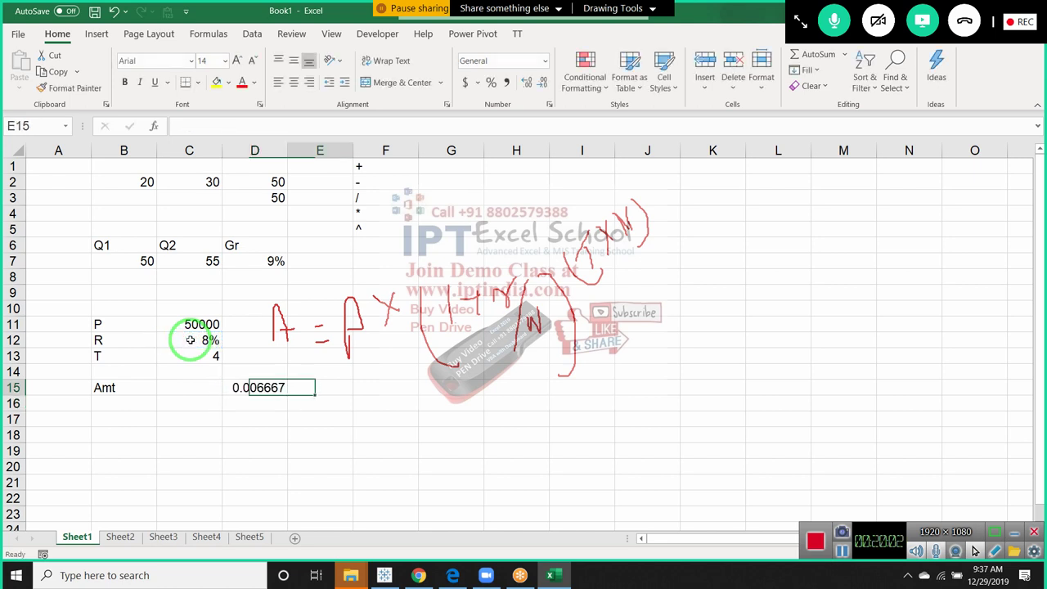
# Step: Enter =1+D15 in E15 to get 1.006667
pyautogui.write('=1')
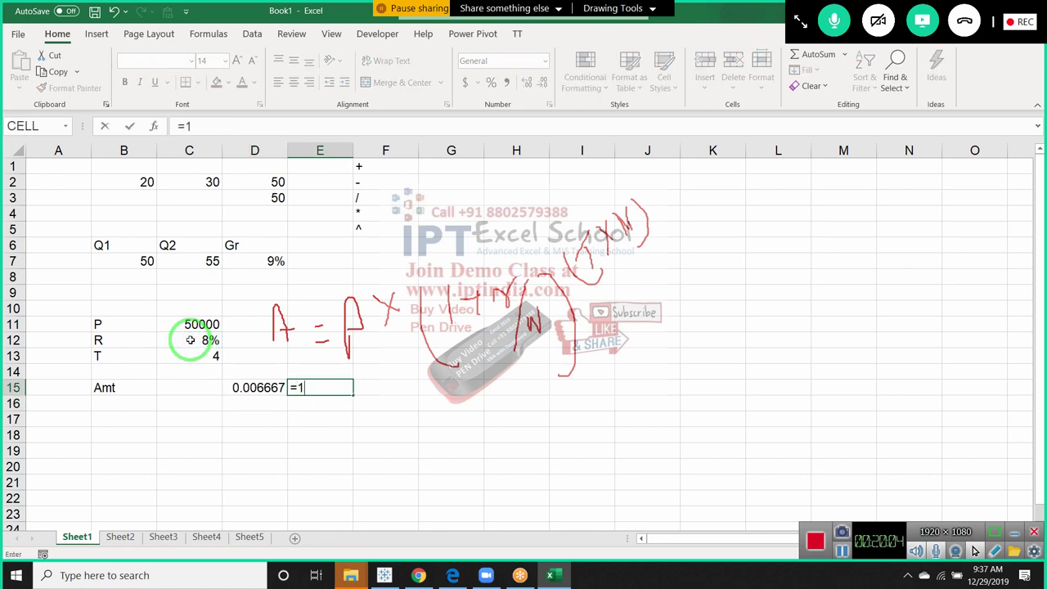
pyautogui.write('+')
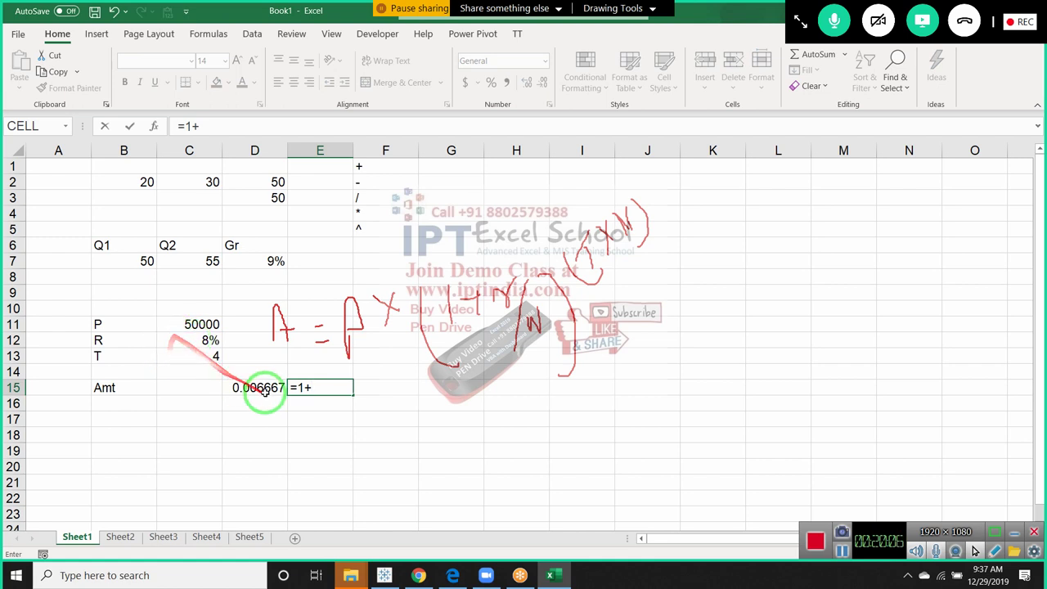
pyautogui.click(267, 386)
pyautogui.press('Return')
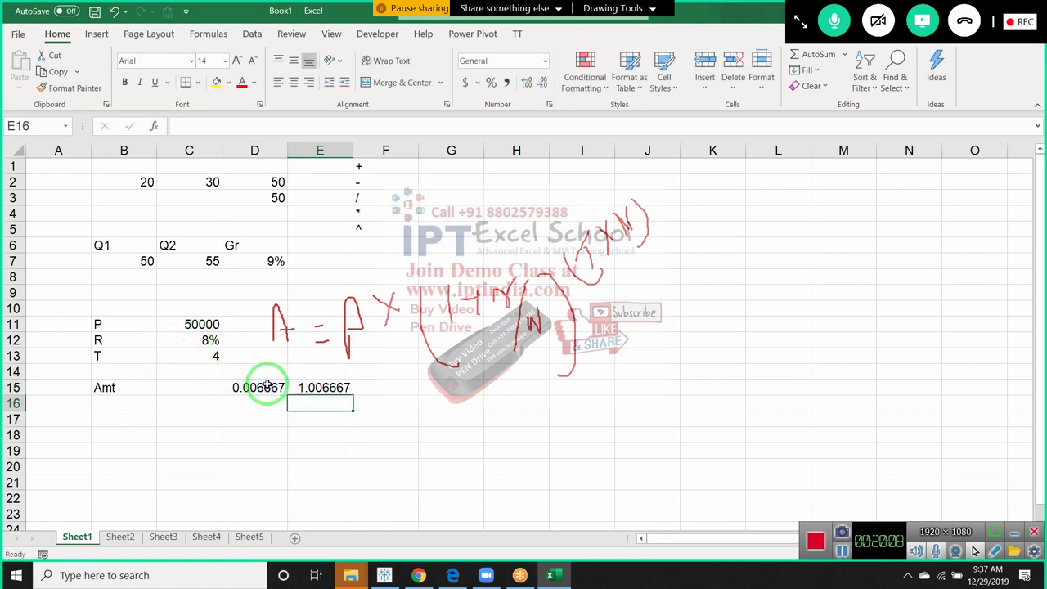
pyautogui.press('Up')
pyautogui.press('Right')
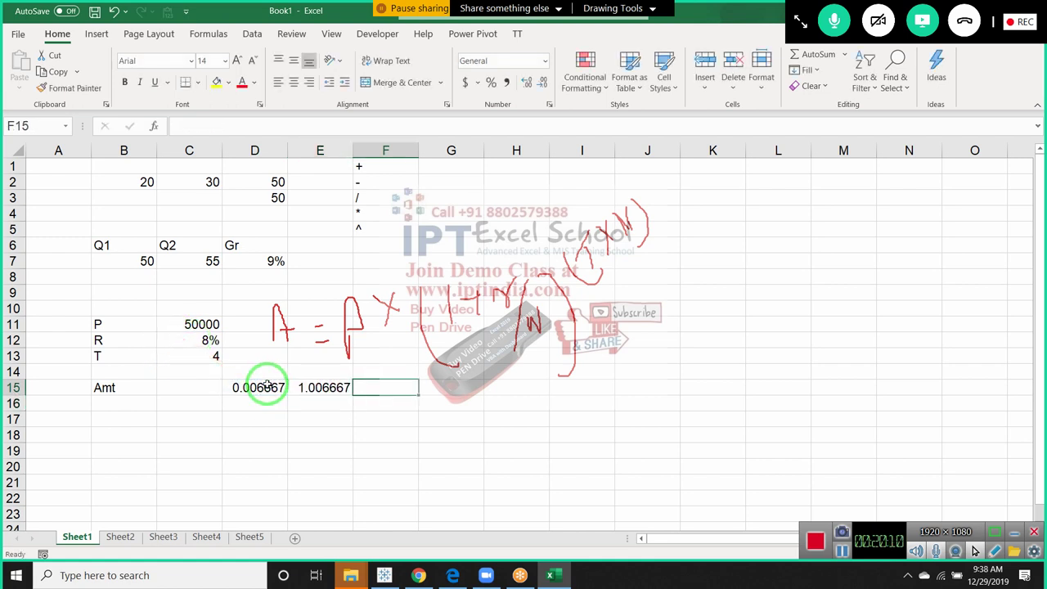
# Step: Keep 4 in C13 and enter =C13*12 in F15 for 48 months
pyautogui.click(207, 356)
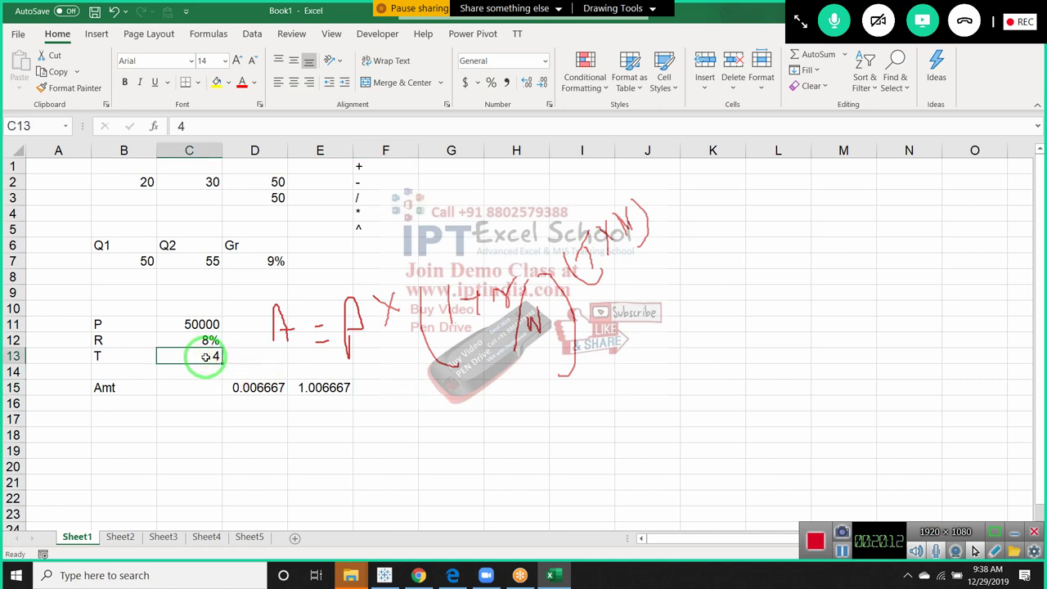
pyautogui.write('*')
pyautogui.press('BackSpace')
pyautogui.write('4')
pyautogui.click(369, 384)
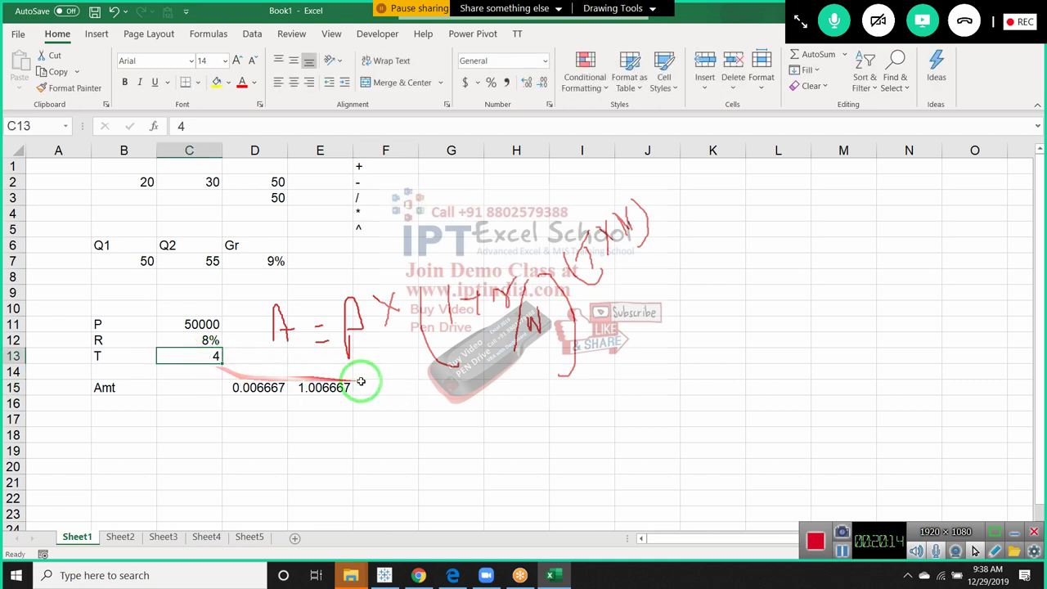
pyautogui.write('=')
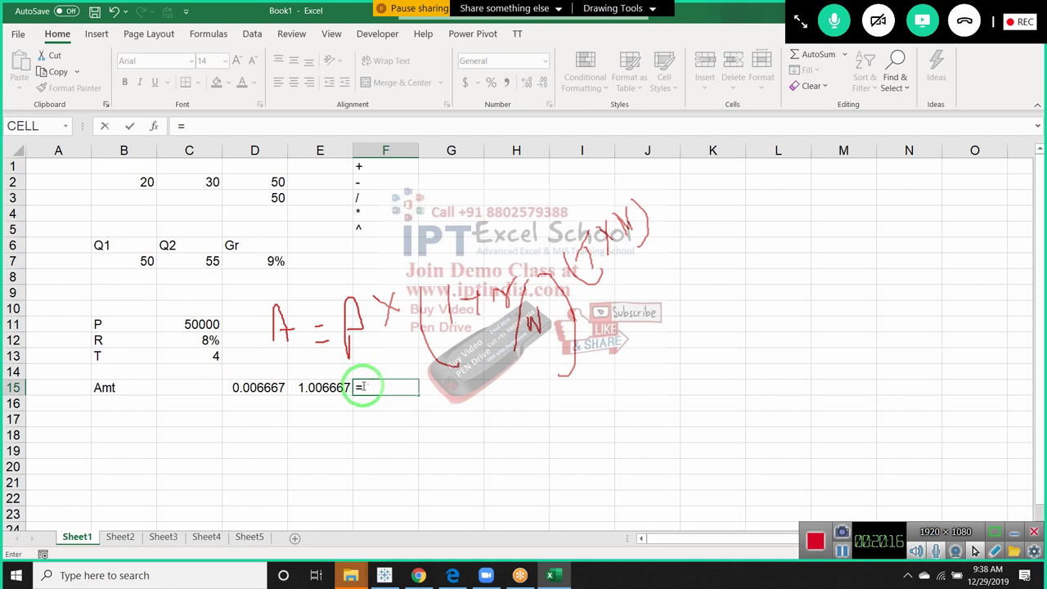
pyautogui.click(201, 360)
pyautogui.write('*')
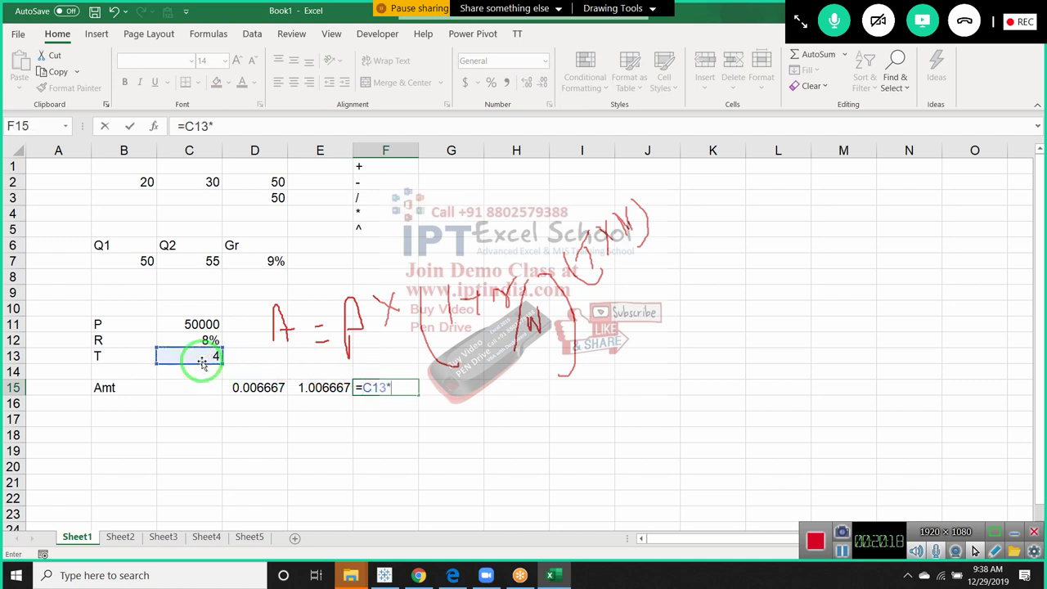
pyautogui.write('12')
pyautogui.press('Return')
pyautogui.press('Up')
pyautogui.press('Right')
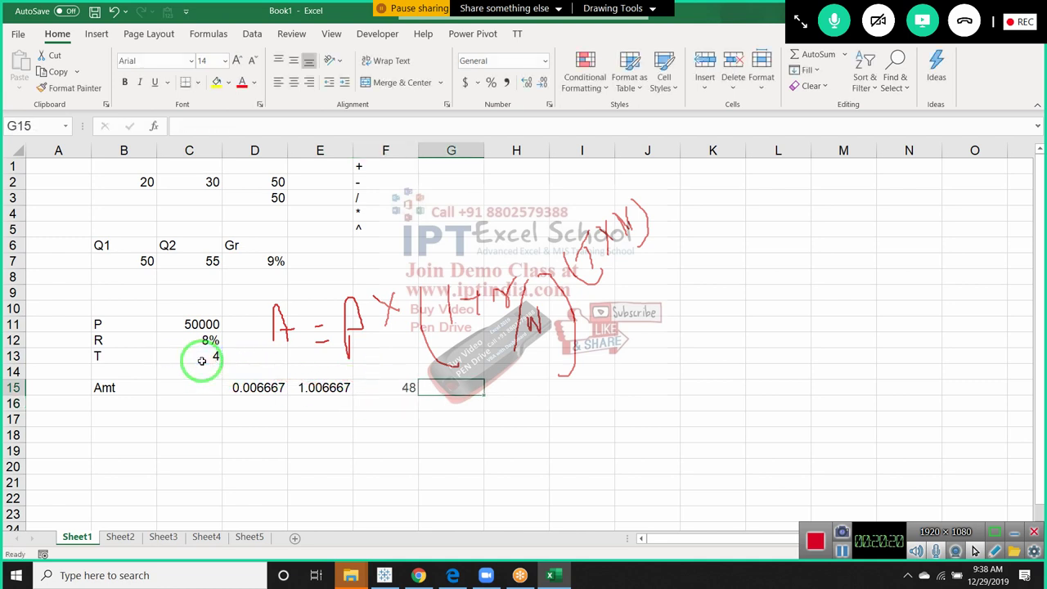
# Step: Enter =E15^F15 in G15 for the growth factor 1.375666
pyautogui.write('=')
pyautogui.press('Left')
pyautogui.press('Left')
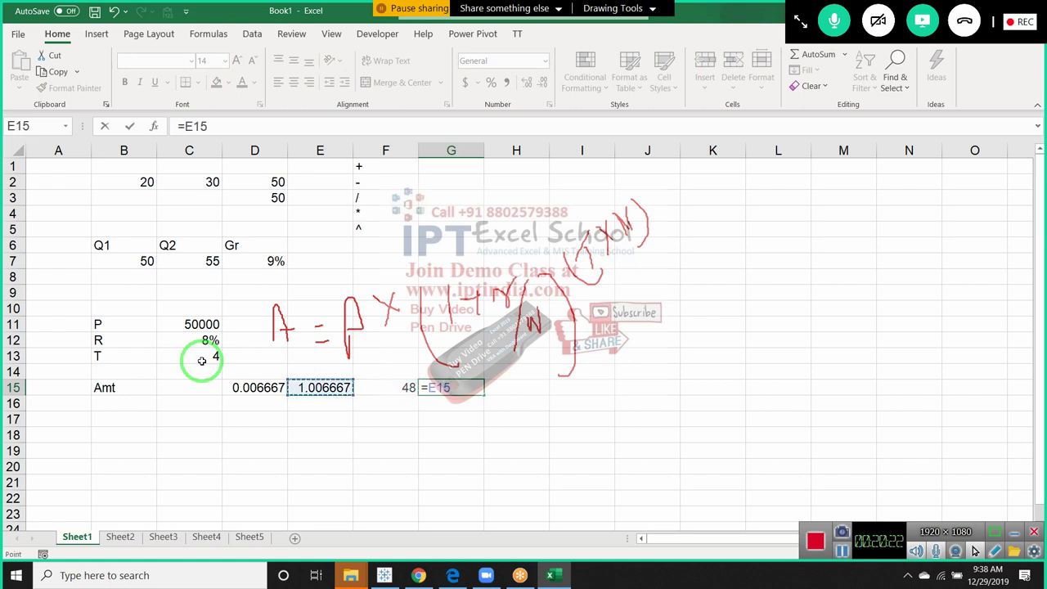
pyautogui.moveTo(242, 360); pyautogui.dragTo(167, 330)
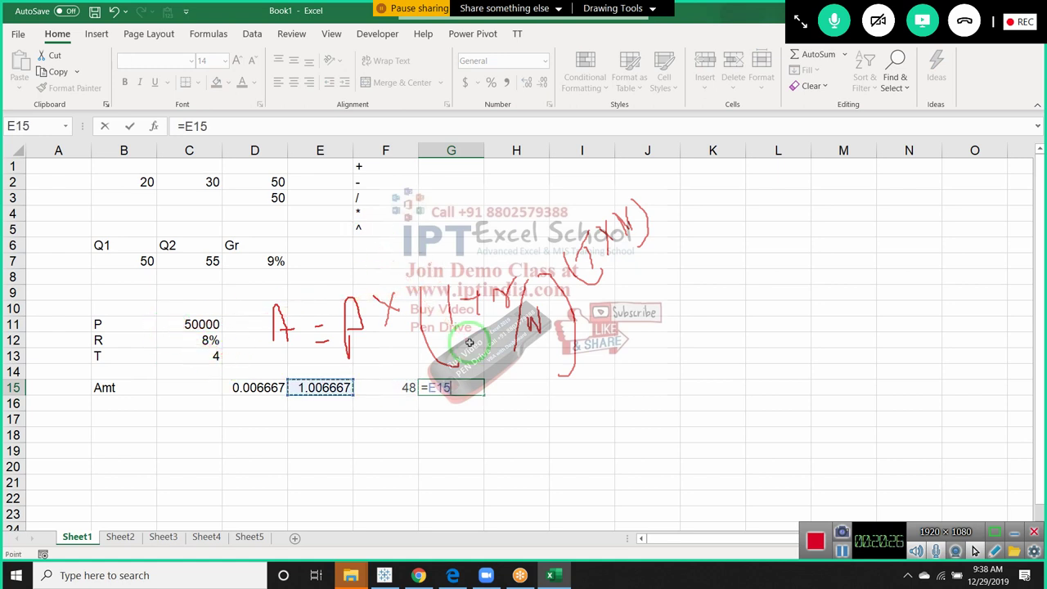
pyautogui.write('^')
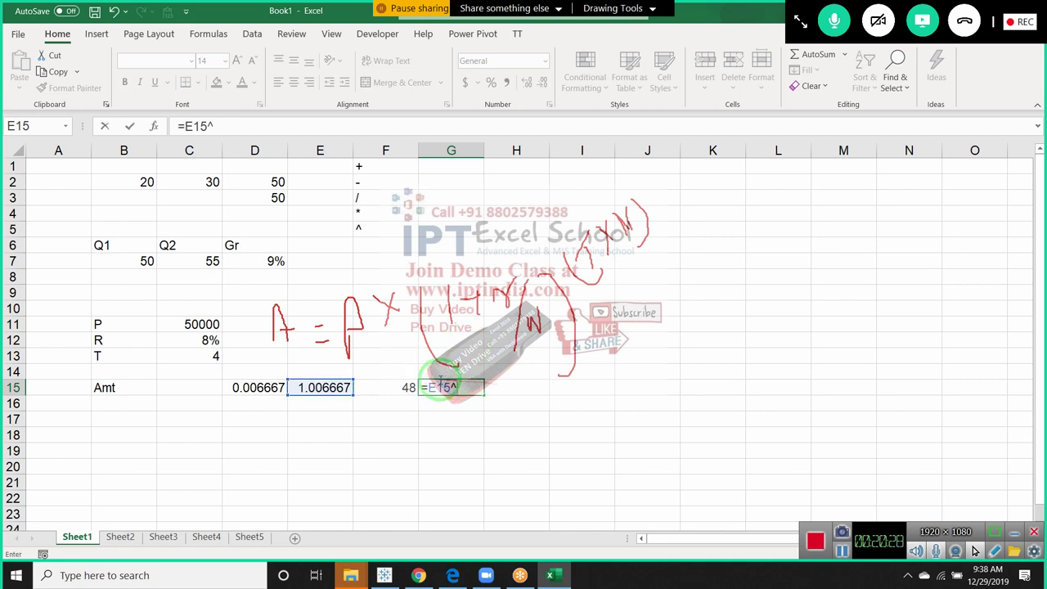
pyautogui.click(386, 385)
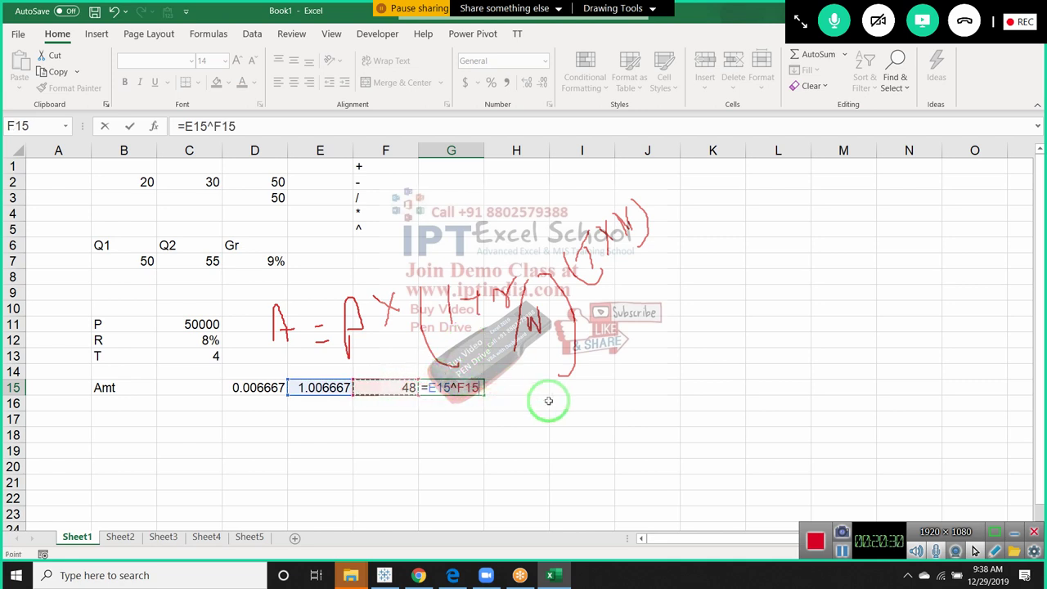
pyautogui.press('Return')
pyautogui.press('Up')
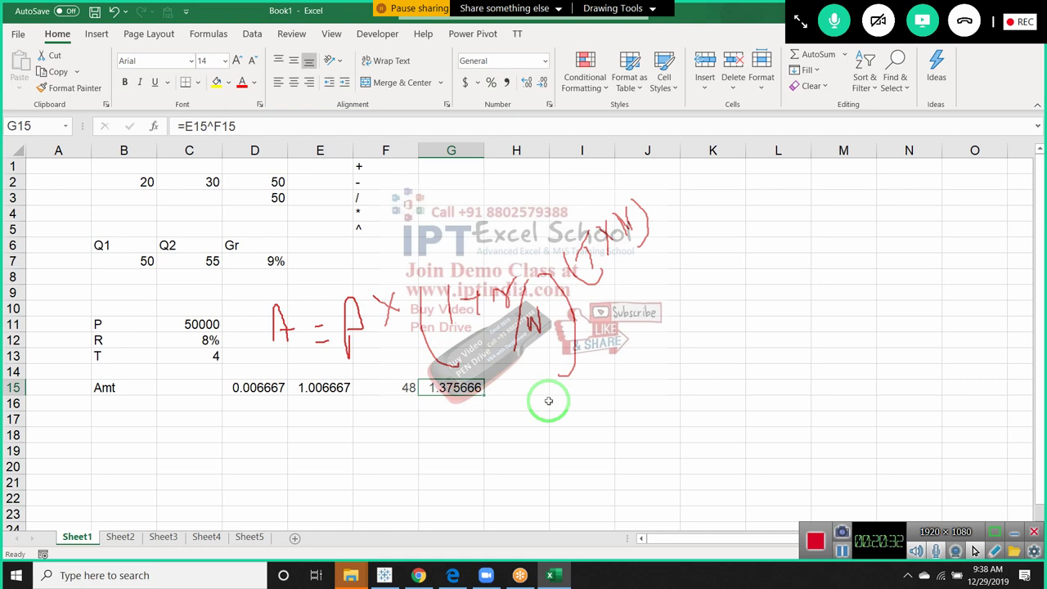
pyautogui.press('Right')
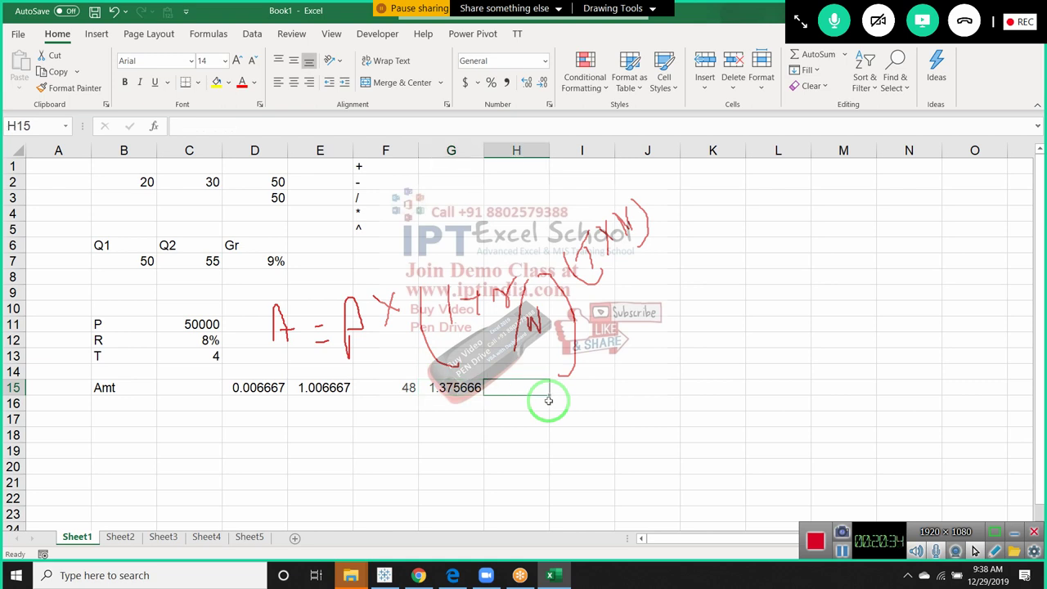
pyautogui.write('=')
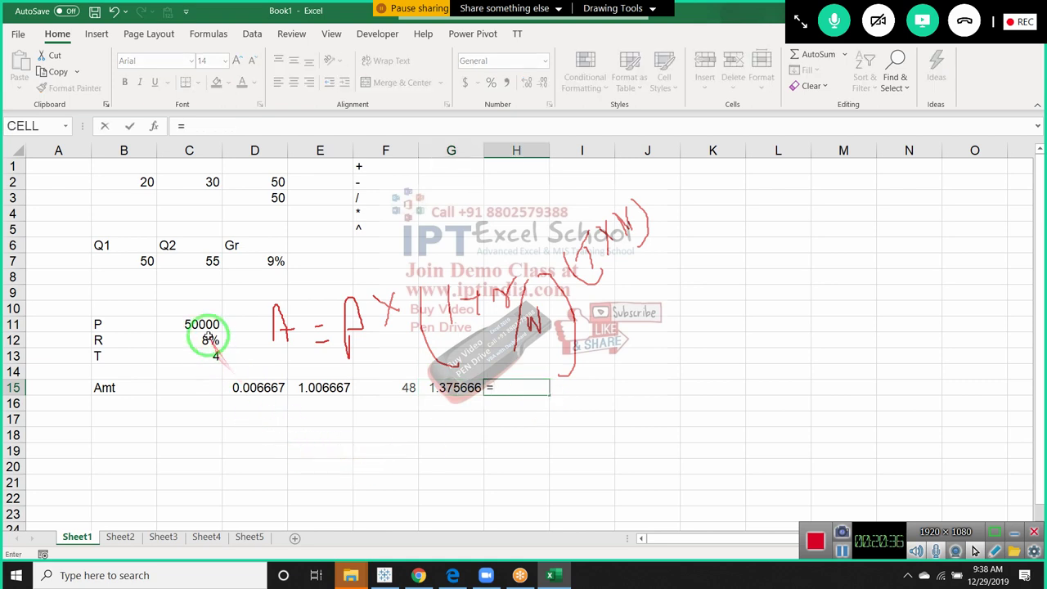
# Step: Complete H15 as =C11*G15, multiplying the 50000 principal by the growth factor to get 68783.31
pyautogui.click(203, 324)
pyautogui.write('*')
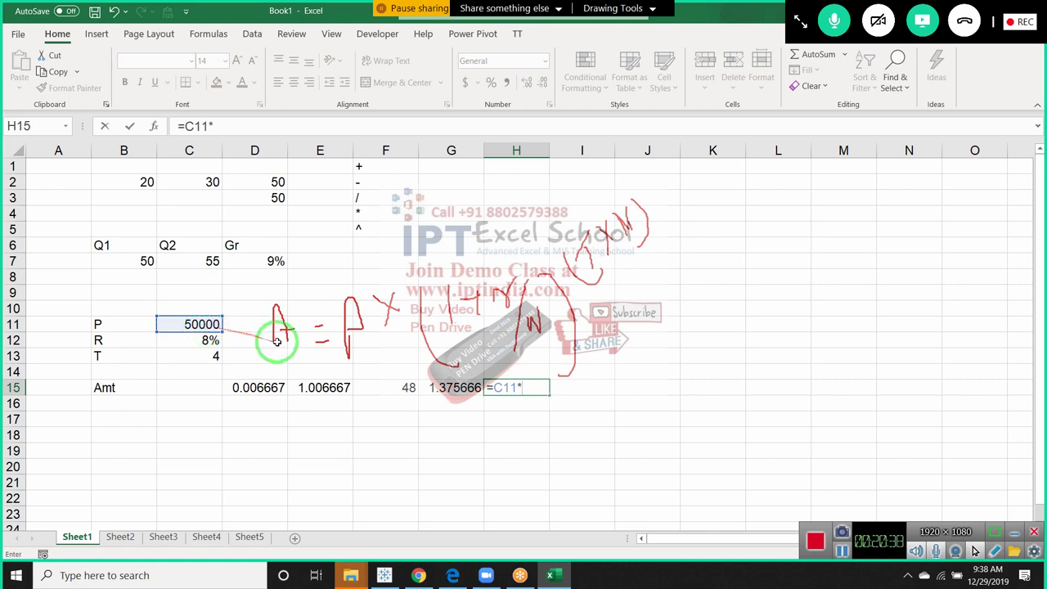
pyautogui.click(447, 396)
pyautogui.press('Return')
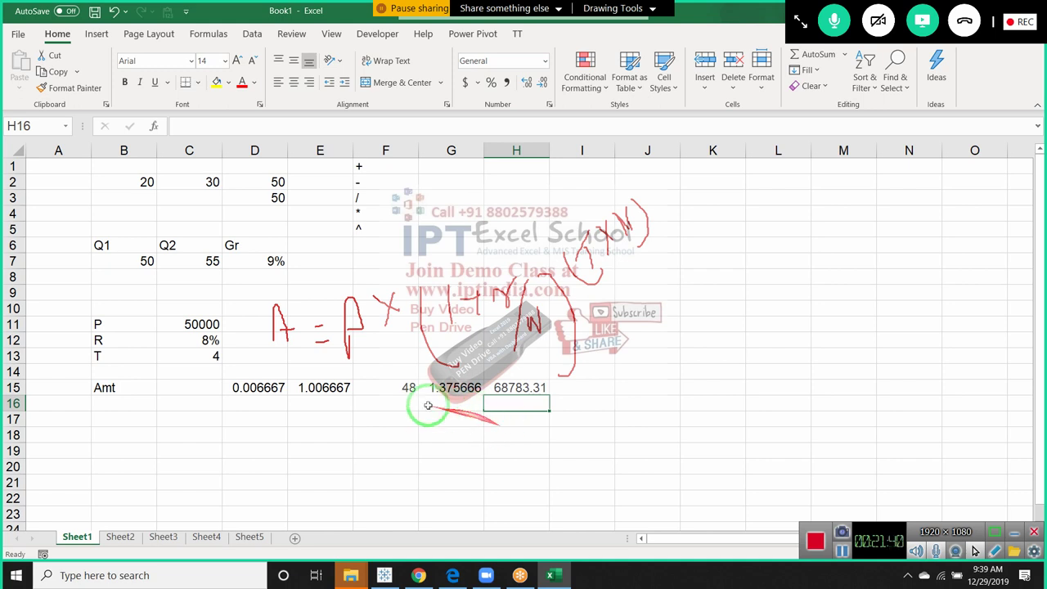
# Step: Review the D15 and E15 formulas, noting D15's C12/12 monthly-rate expression
pyautogui.click(257, 386)
pyautogui.moveTo(352, 388); pyautogui.dragTo(491, 388)
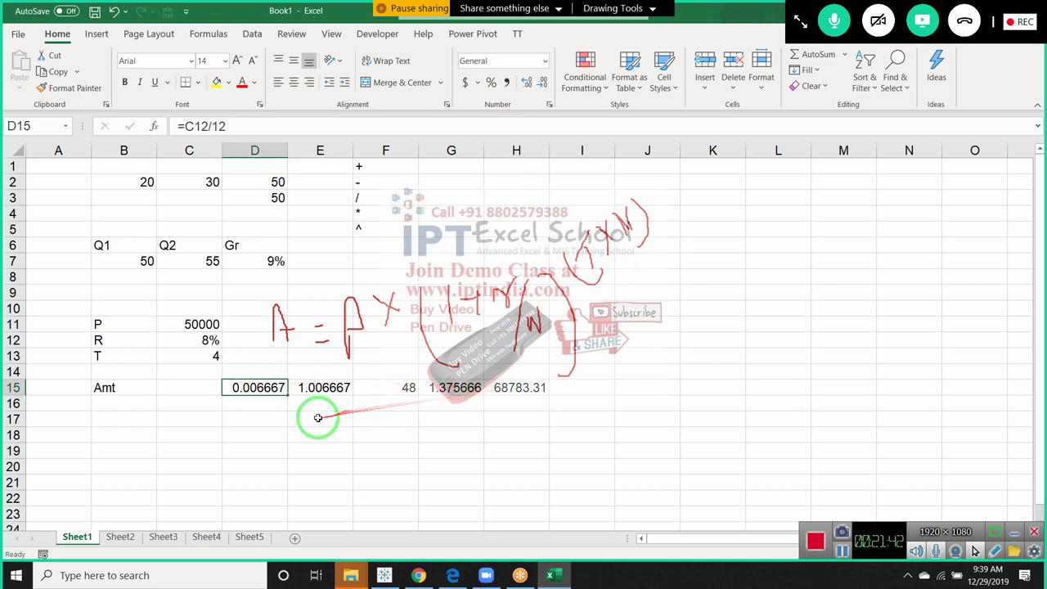
pyautogui.moveTo(250, 418); pyautogui.dragTo(304, 388)
pyautogui.doubleClick(302, 388)
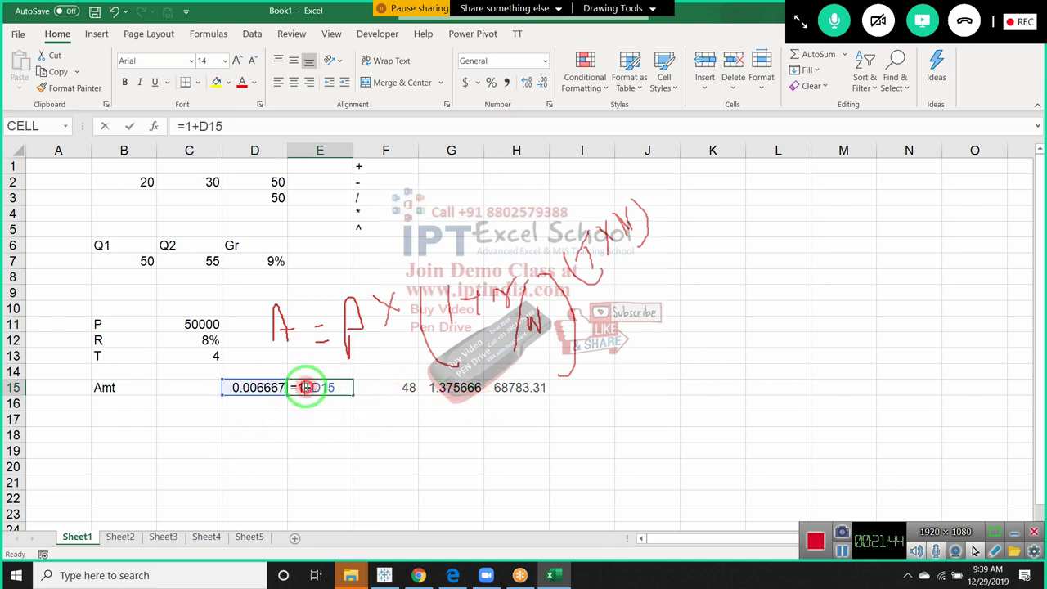
pyautogui.press('Escape')
pyautogui.click(245, 377)
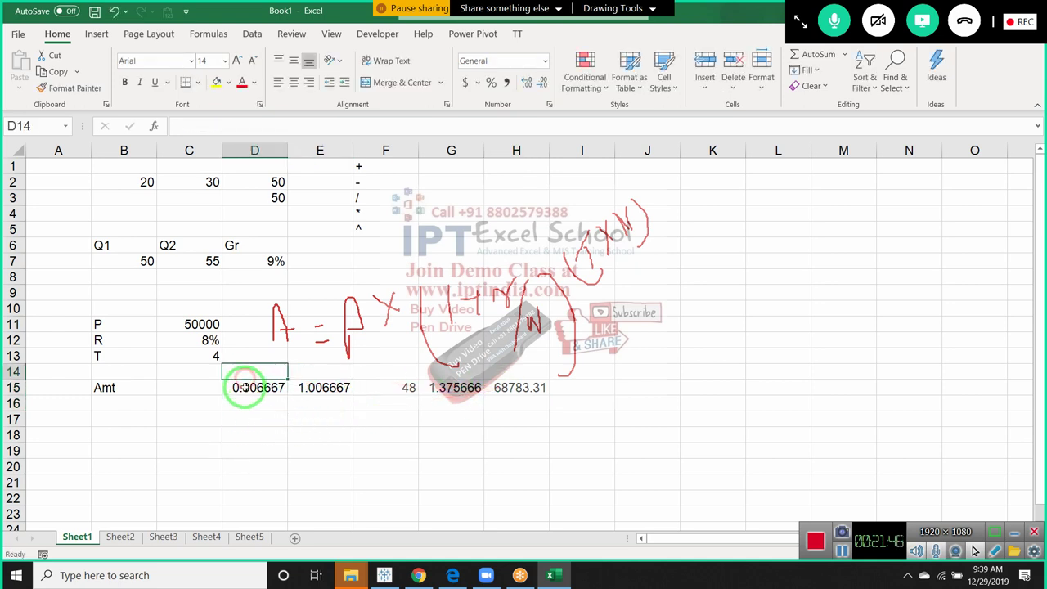
pyautogui.click(246, 386)
pyautogui.click(182, 126)
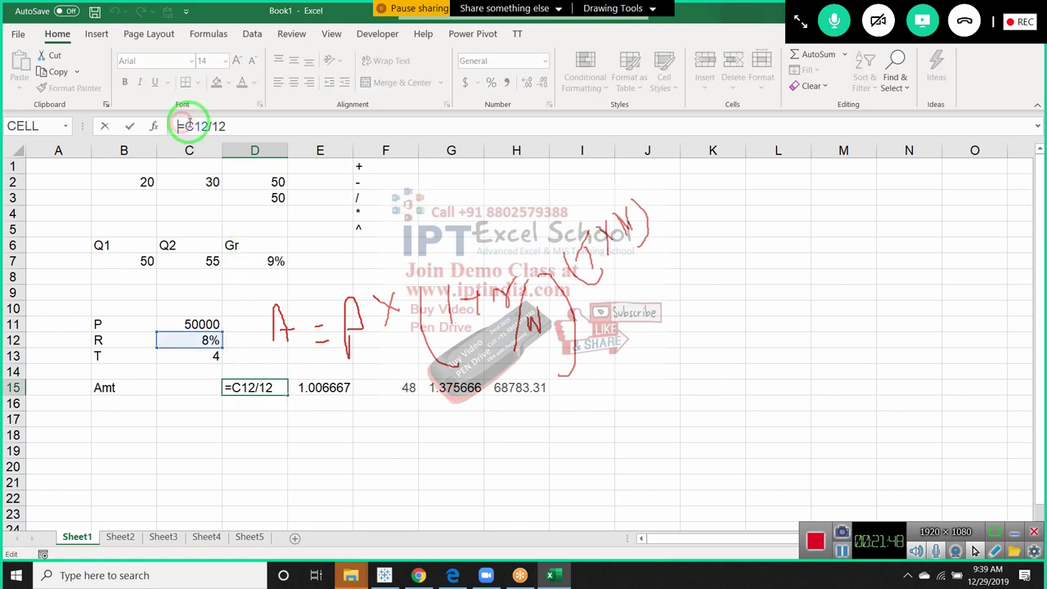
pyautogui.moveTo(185, 125); pyautogui.dragTo(234, 126)
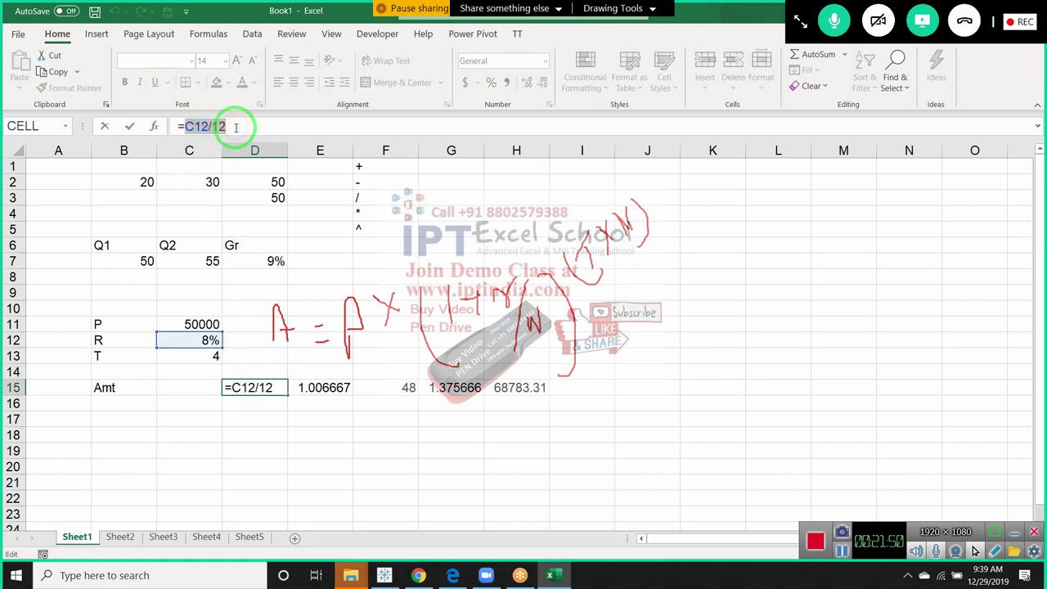
pyautogui.press('Escape')
# Step: Rewrite E15 as =1+(C12/12) in place of its D15 reference, keeping the result 1.006667
pyautogui.click(334, 390)
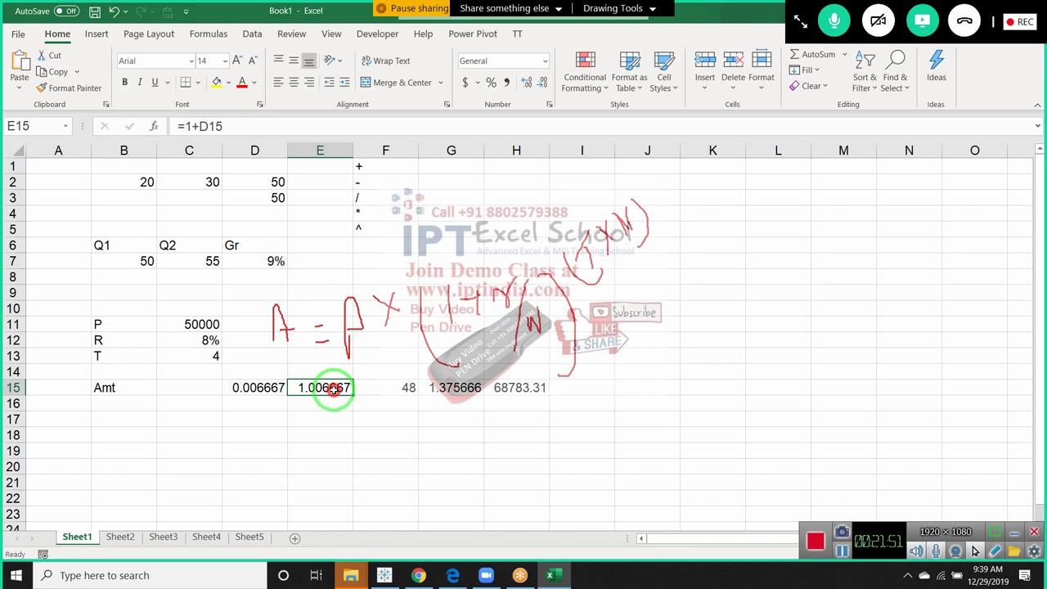
pyautogui.click(215, 125)
pyautogui.moveTo(199, 126); pyautogui.dragTo(236, 130)
pyautogui.write('(')
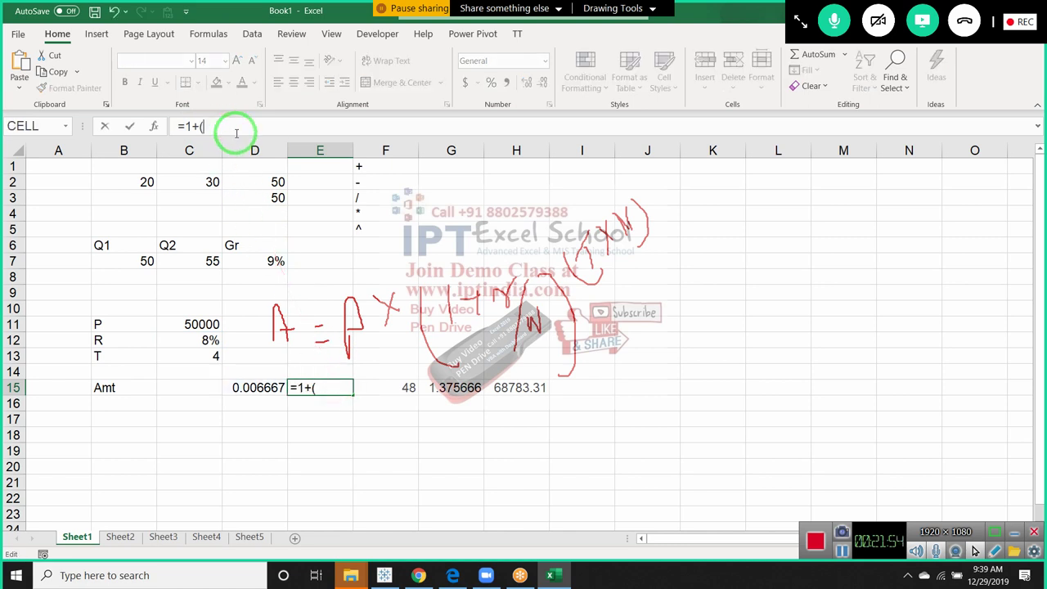
pyautogui.write(')')
pyautogui.press('Left')
pyautogui.write('C12/12')
pyautogui.press('Return')
pyautogui.press('Up')
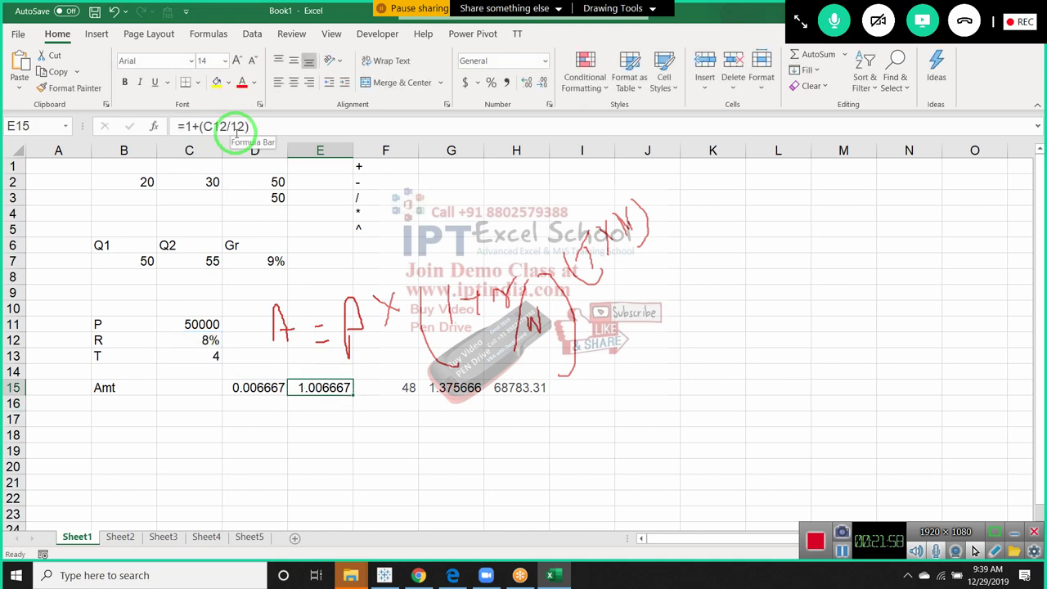
pyautogui.click(181, 126)
pyautogui.moveTo(181, 126); pyautogui.dragTo(256, 126)
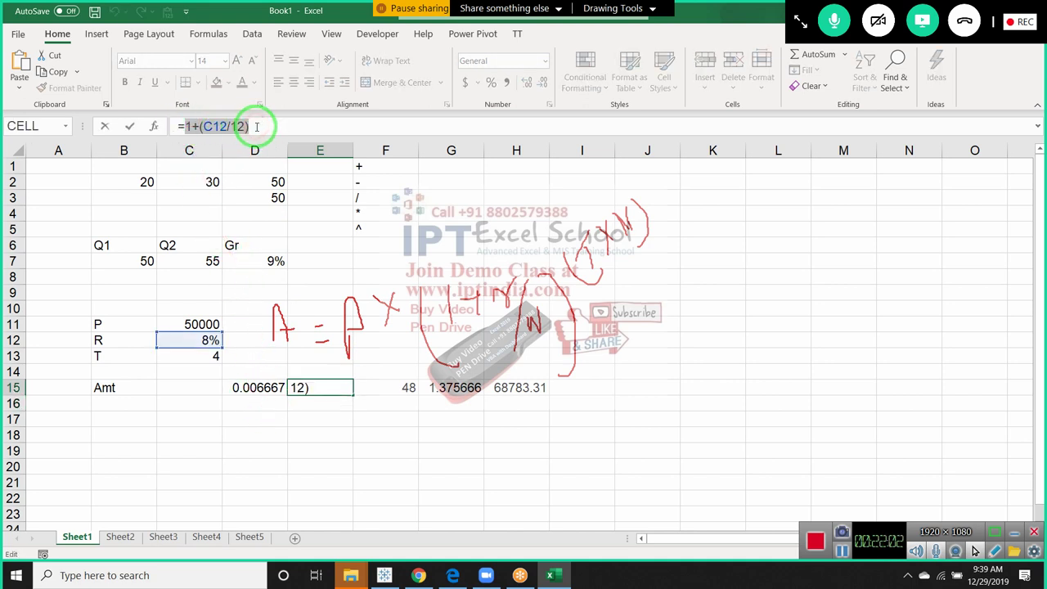
pyautogui.press('Escape')
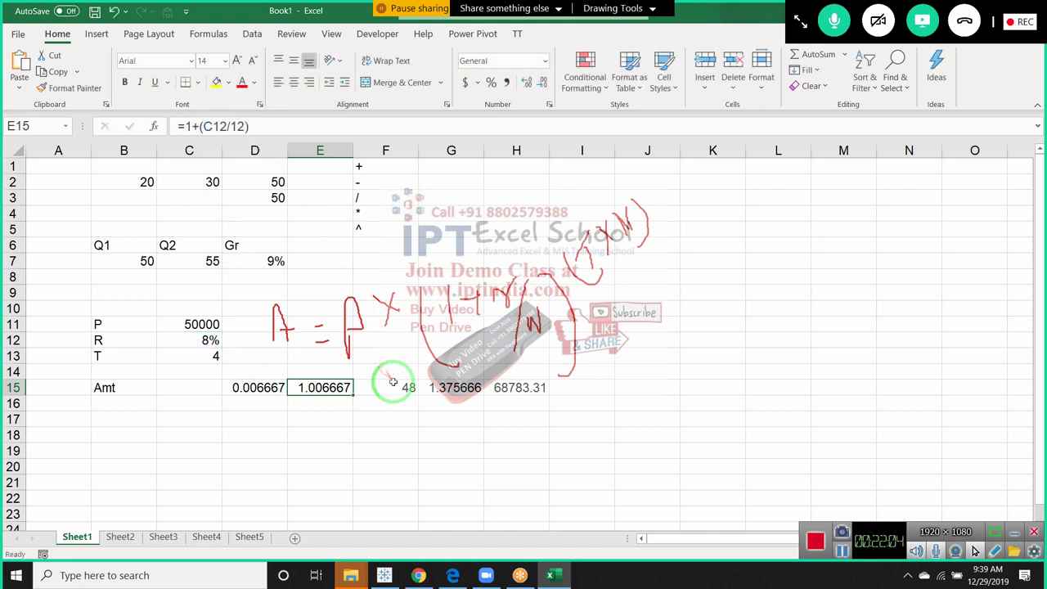
pyautogui.click(393, 386)
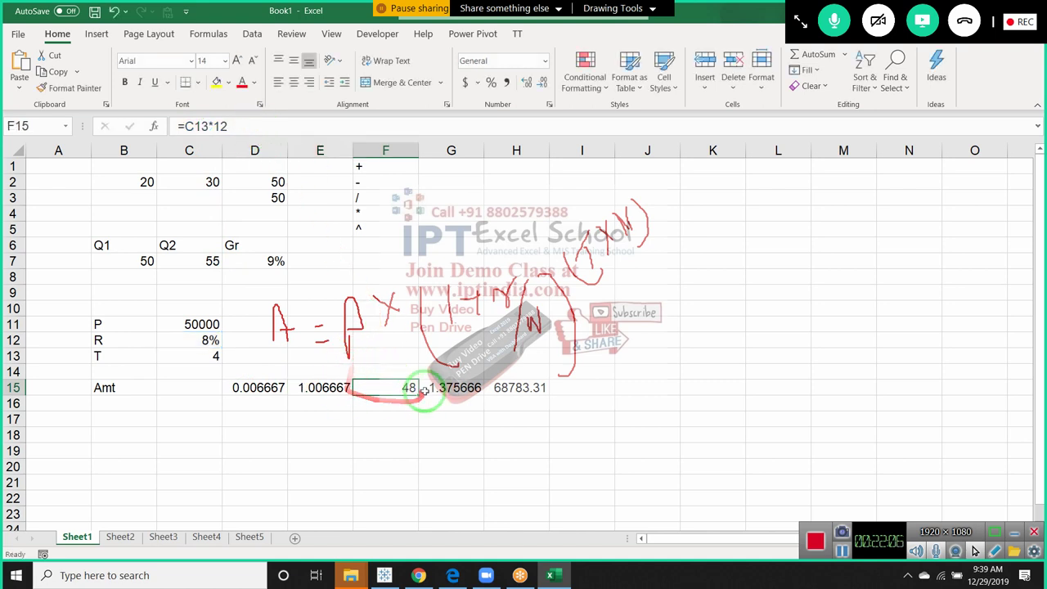
# Step: In G15, replace the E15 reference with (1+(C12/12))
pyautogui.moveTo(419, 390); pyautogui.dragTo(344, 389)
pyautogui.hotkey('ctrl', 'z')
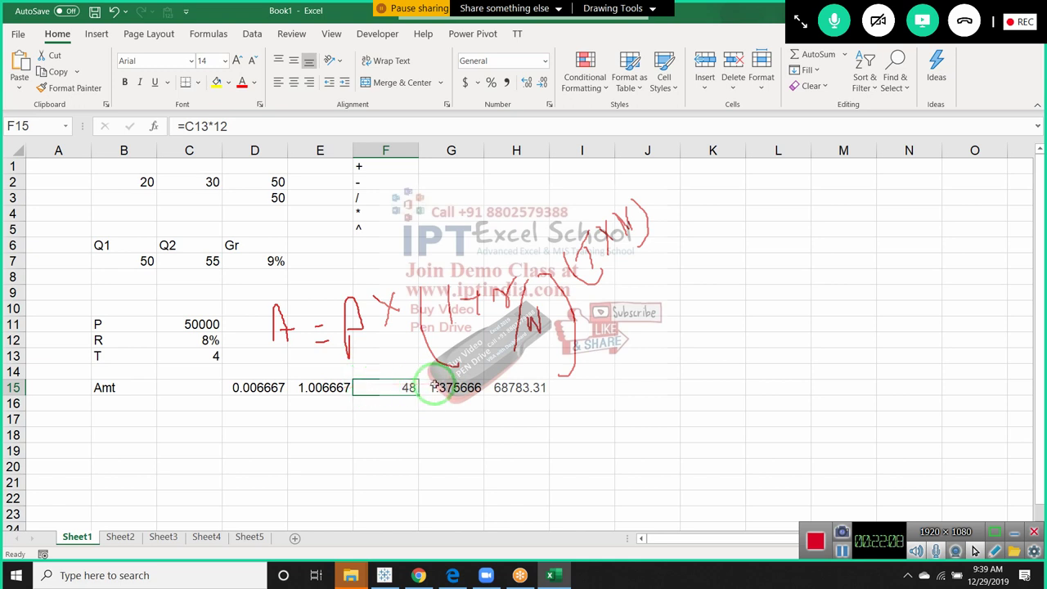
pyautogui.click(441, 388)
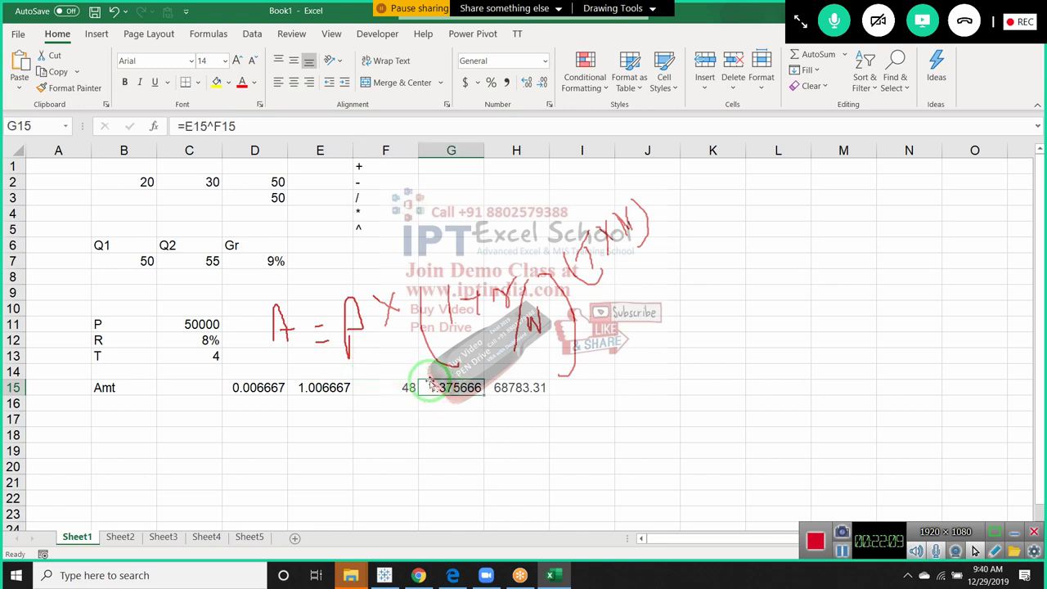
pyautogui.click(207, 125)
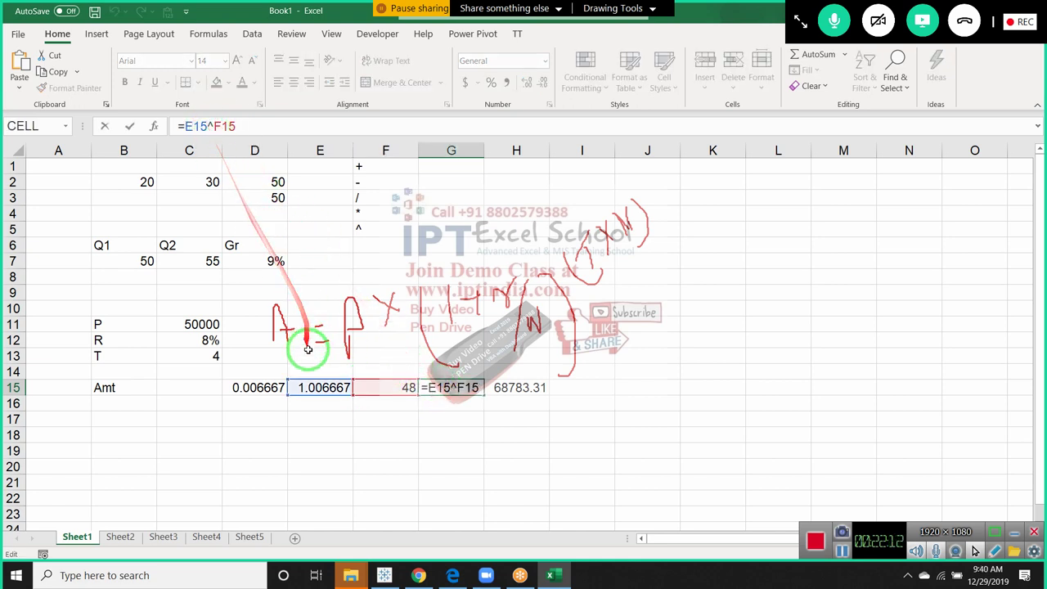
pyautogui.press('Escape')
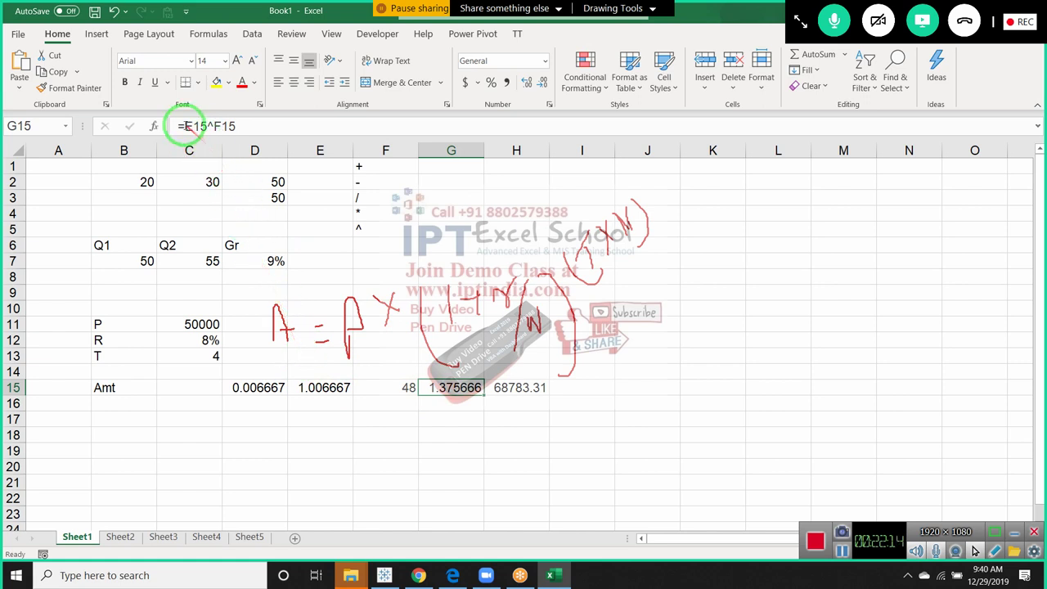
pyautogui.click(190, 125)
pyautogui.doubleClick(191, 125)
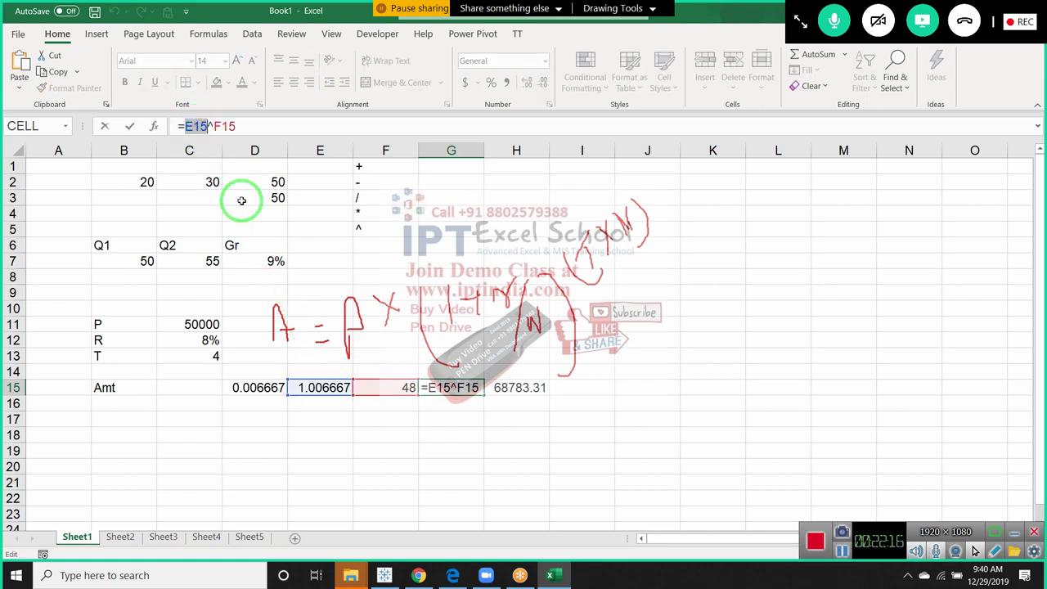
pyautogui.write('()')
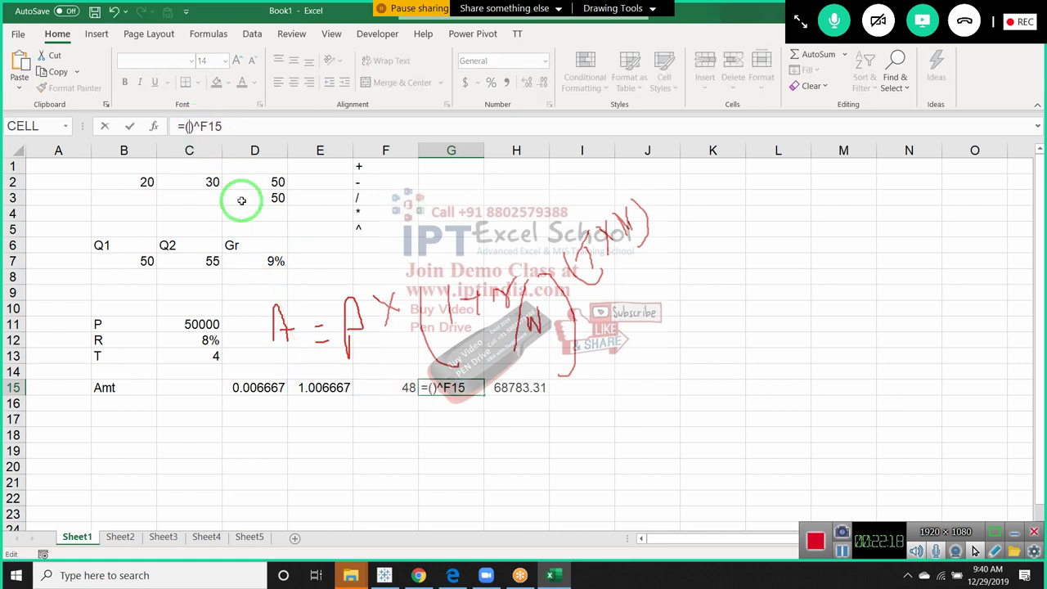
pyautogui.write('1+(C12/12)')
pyautogui.press('Return')
pyautogui.press('Up')
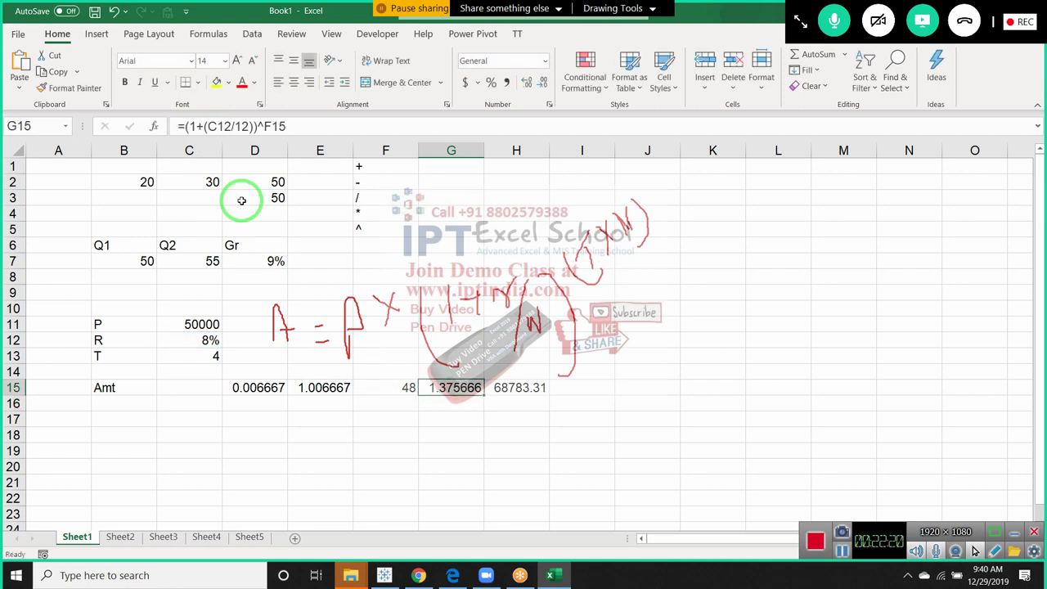
pyautogui.press('Left')
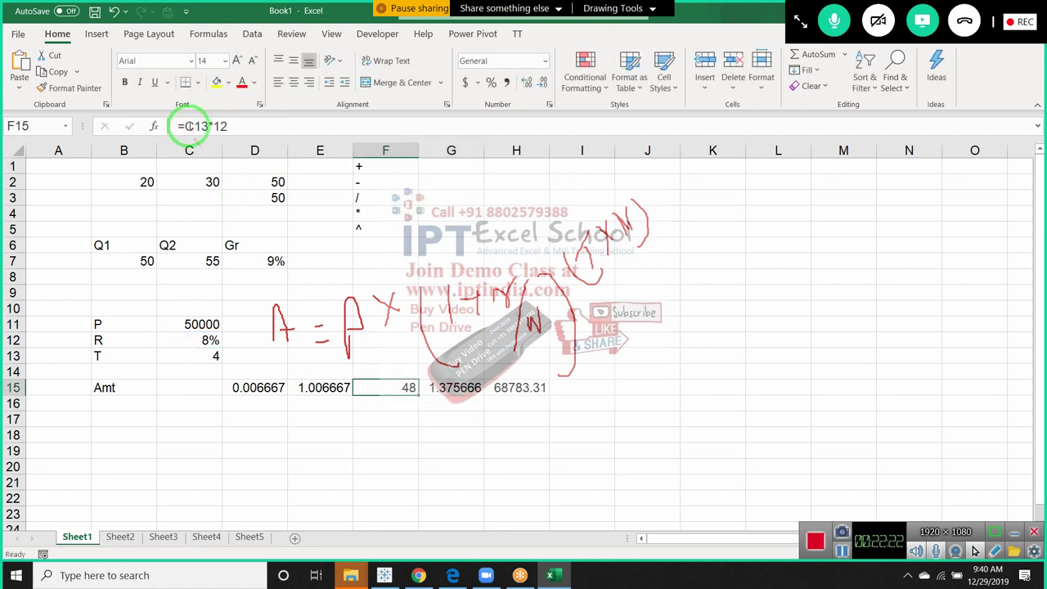
# Step: In G15, replace the F15 reference with the periods expression (C13*12)
pyautogui.click(197, 124)
pyautogui.moveTo(197, 124); pyautogui.dragTo(245, 125)
pyautogui.press('Escape')
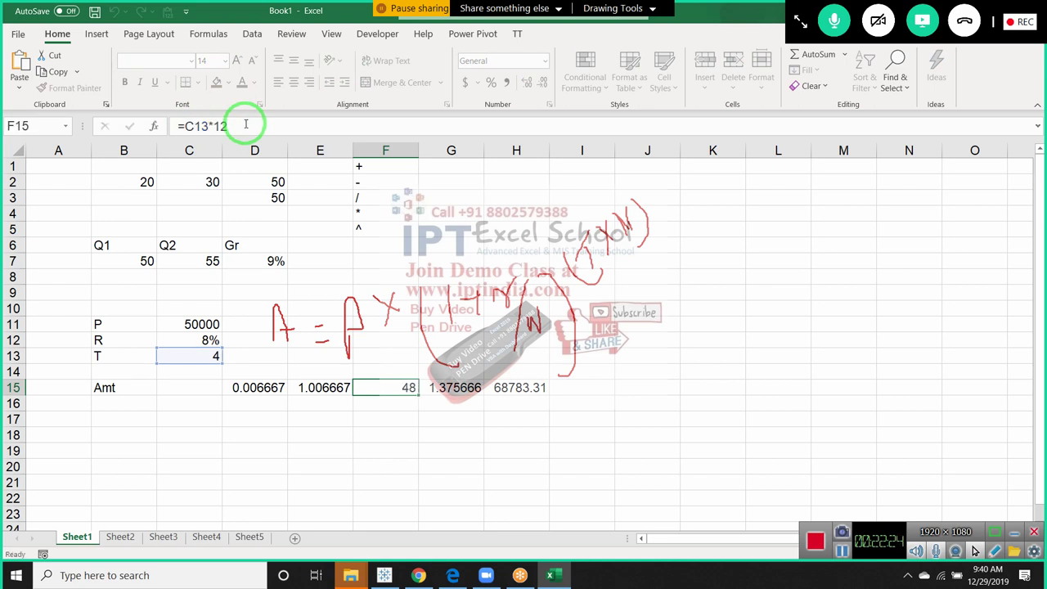
pyautogui.press('Right')
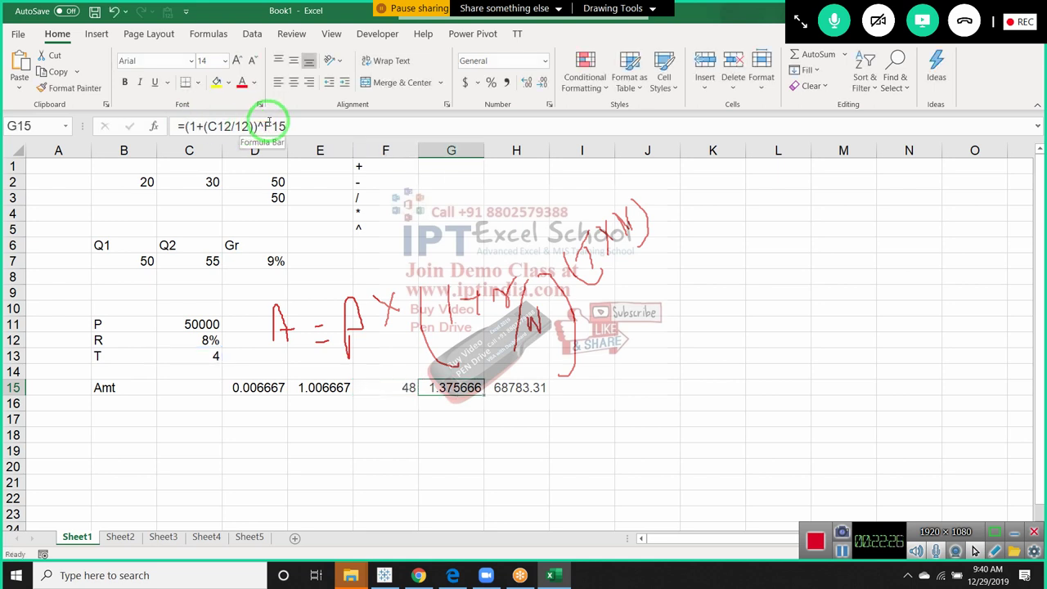
pyautogui.click(270, 124)
pyautogui.write('()')
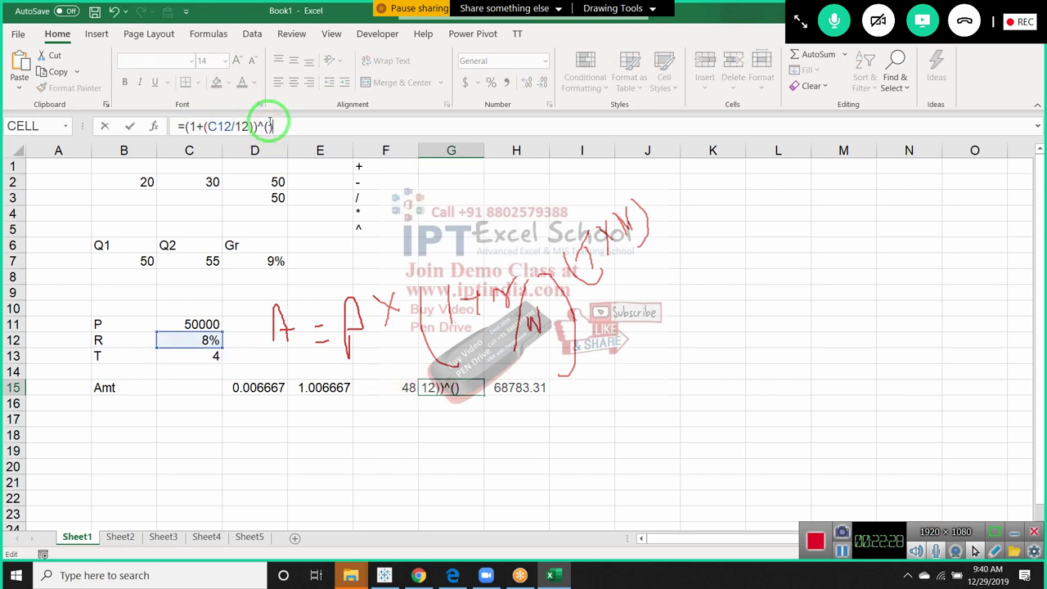
pyautogui.write('C13*12')
pyautogui.press('Return')
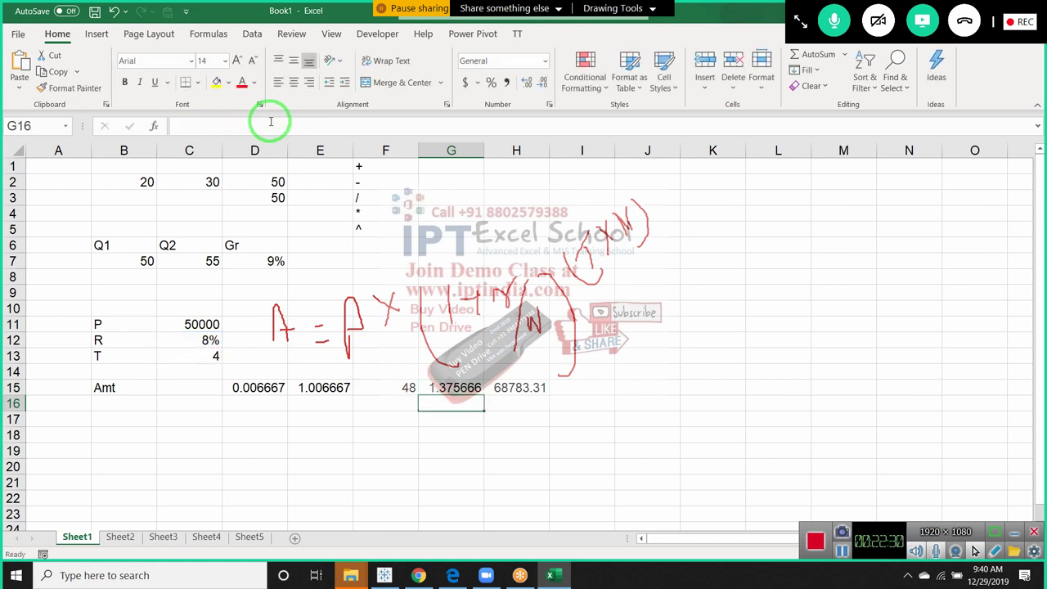
pyautogui.press('Up')
pyautogui.click(271, 125)
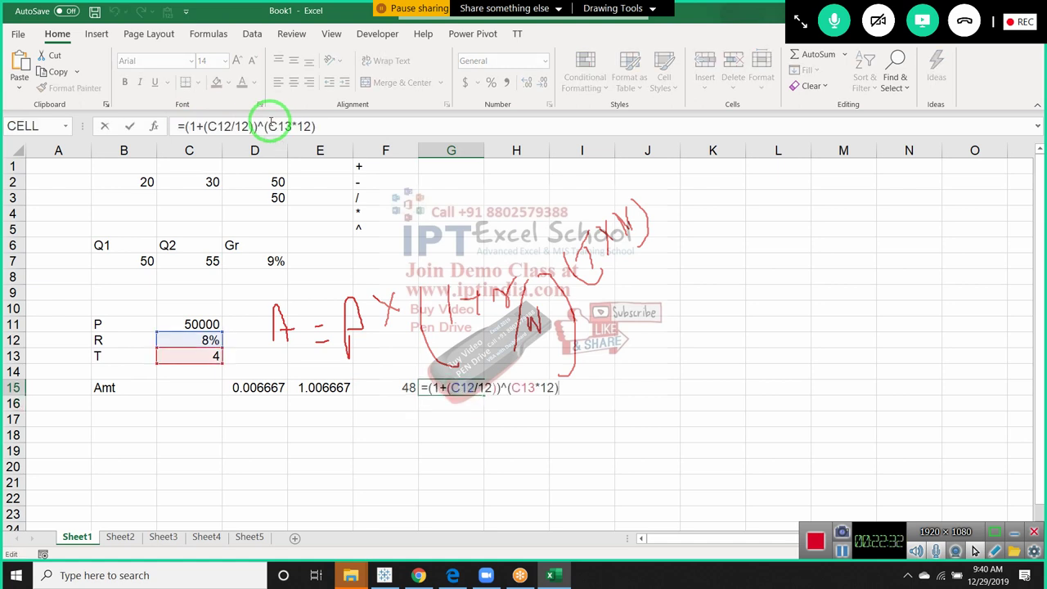
pyautogui.press('Escape')
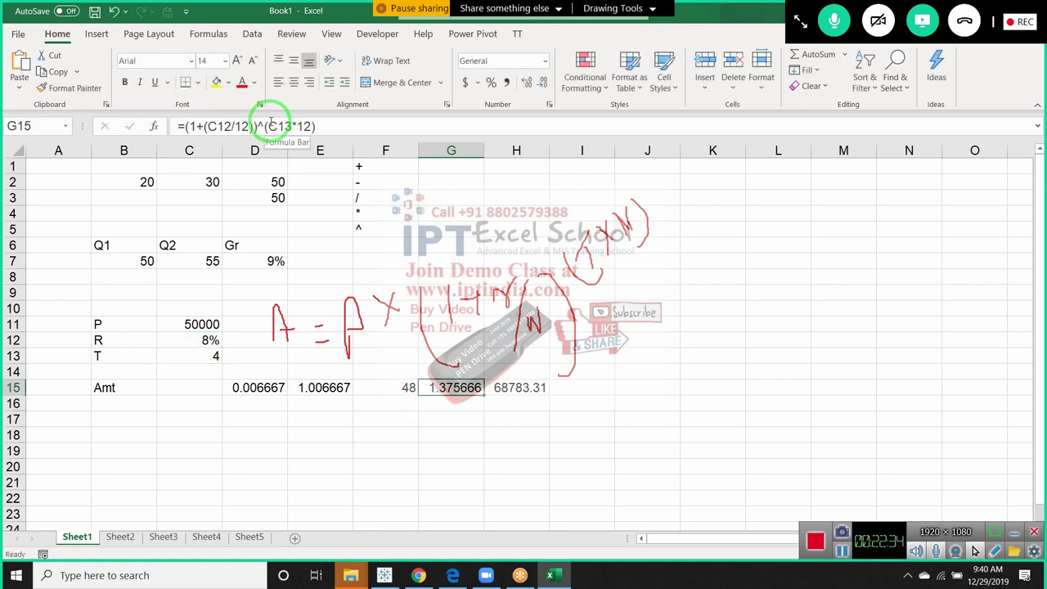
# Step: Turn H15 into =C11*((1+(C12/12))^(C13*12)) and copy the cell for moving to C15
pyautogui.moveTo(186, 126); pyautogui.dragTo(359, 127)
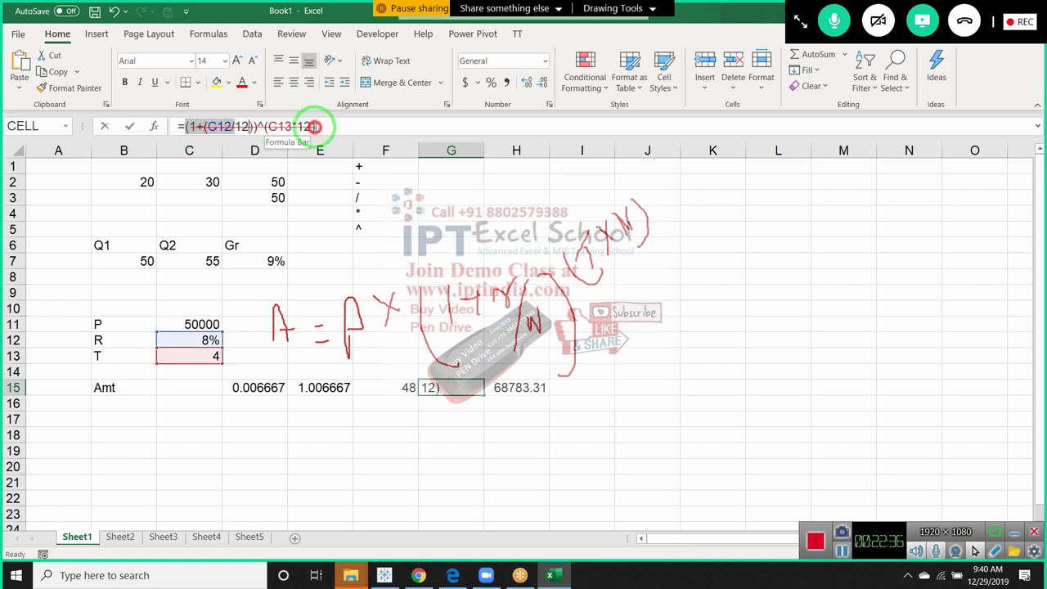
pyautogui.press('Escape')
pyautogui.press('Right')
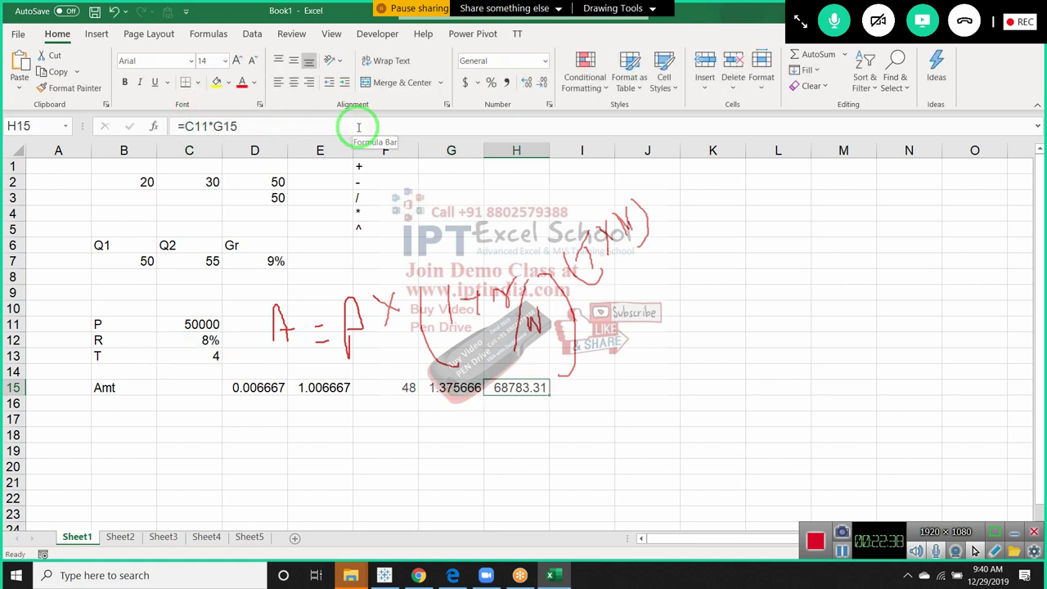
pyautogui.doubleClick(222, 126)
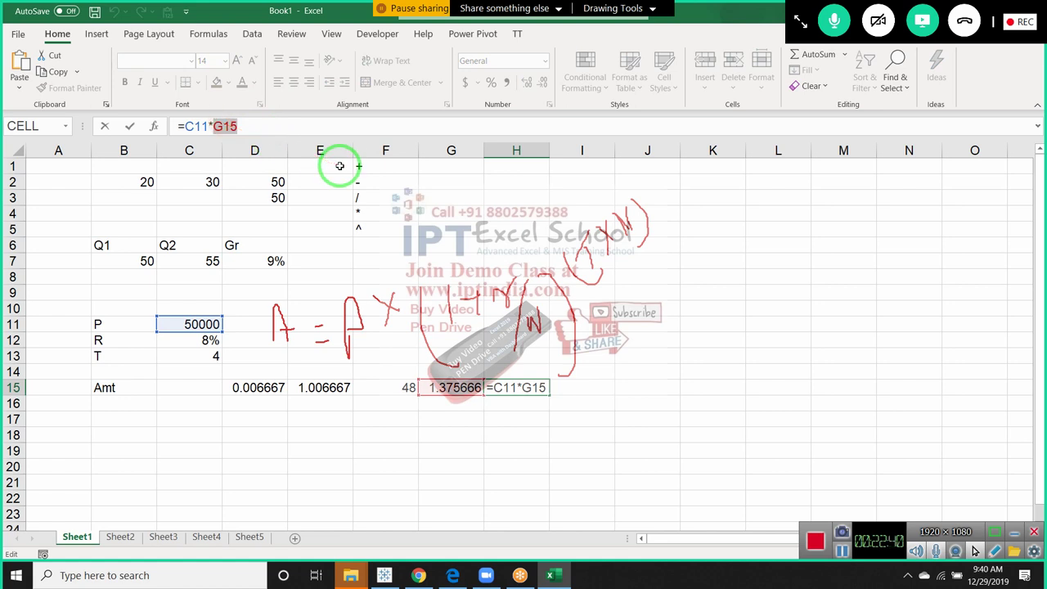
pyautogui.write('(')
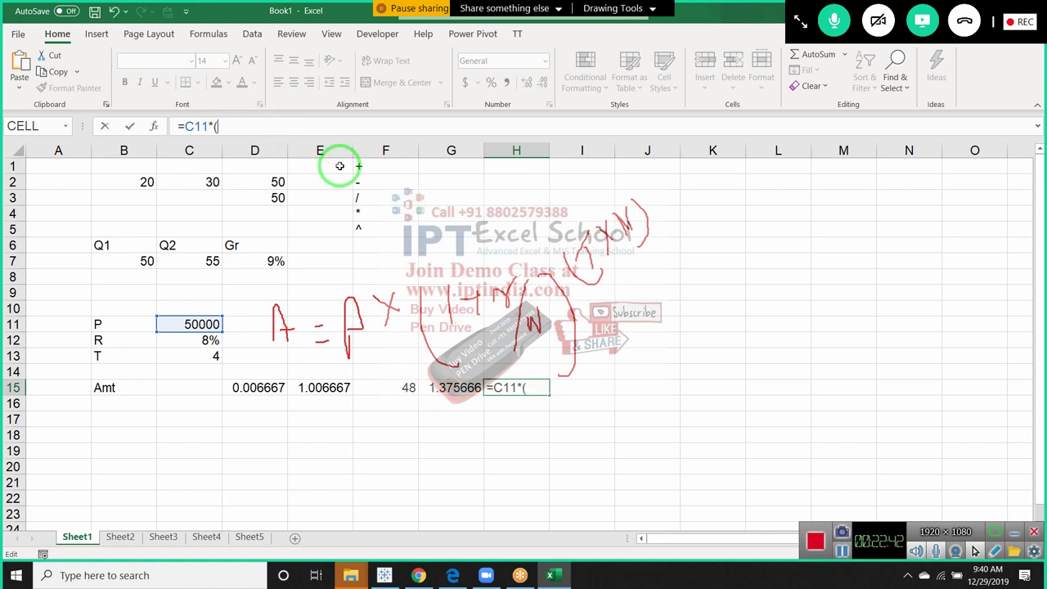
pyautogui.write('(1+(C12/12))^(C13*12))')
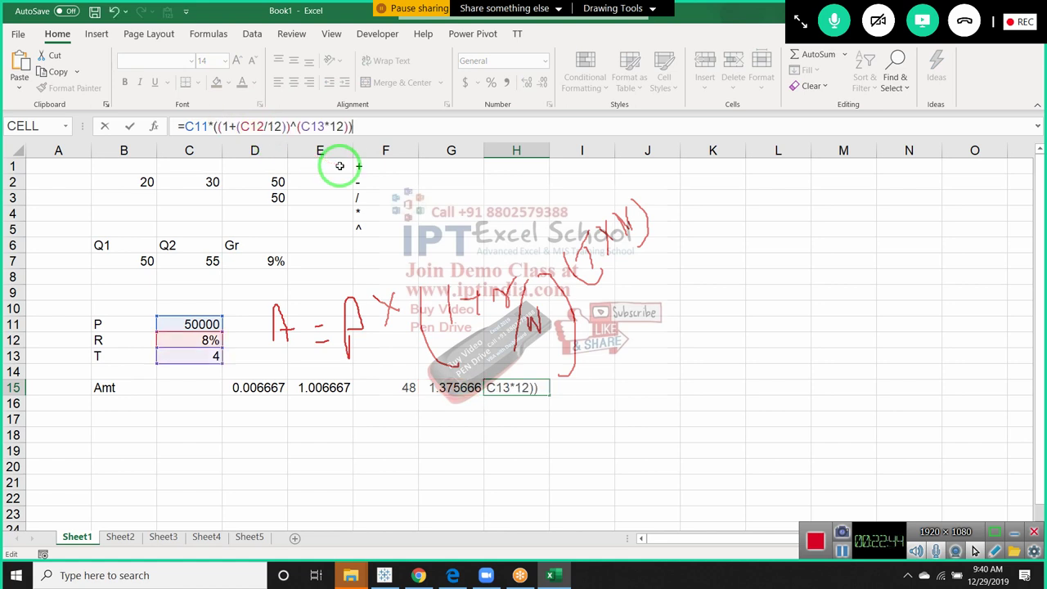
pyautogui.press('Return')
pyautogui.press('Up')
pyautogui.hotkey('ctrl', 'c')
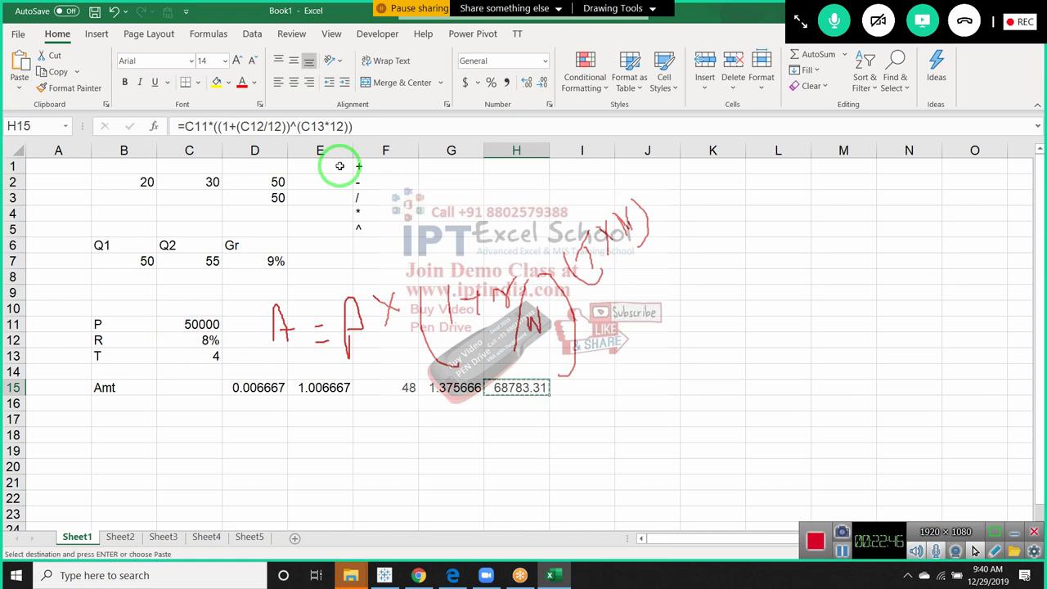
pyautogui.press('Left')
pyautogui.press('Left')
pyautogui.press('Left')
pyautogui.press('Left')
pyautogui.press('Left')
pyautogui.hotkey('ctrl', 'v')
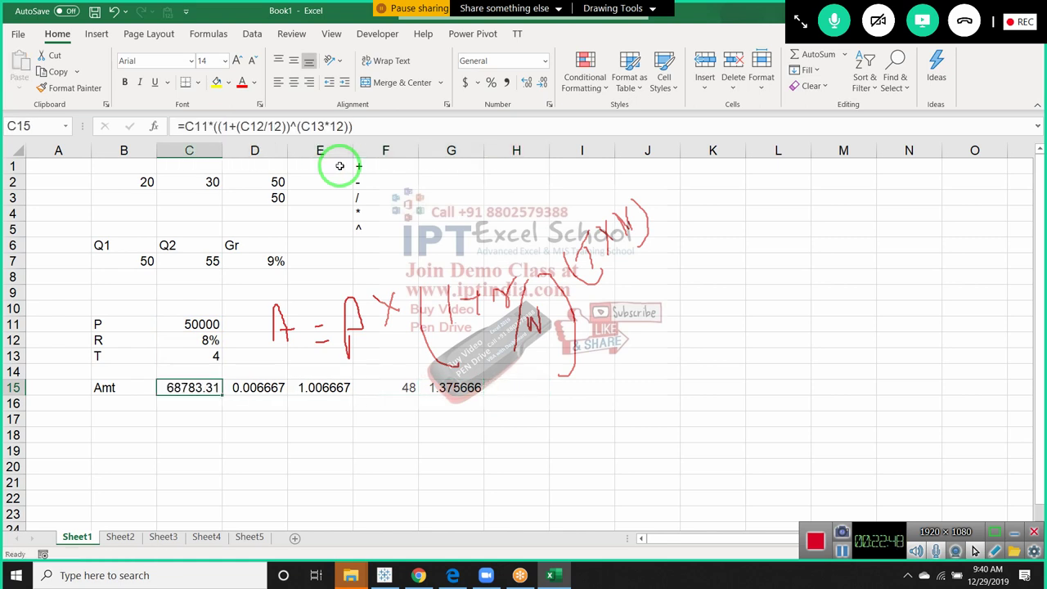
pyautogui.press('F1')
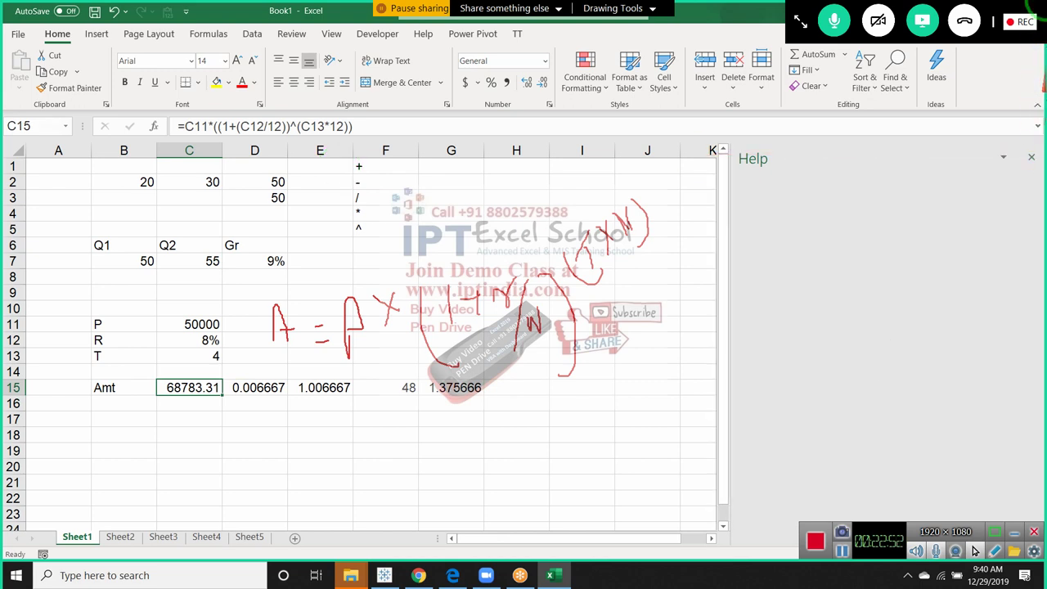
pyautogui.click(1023, 23)
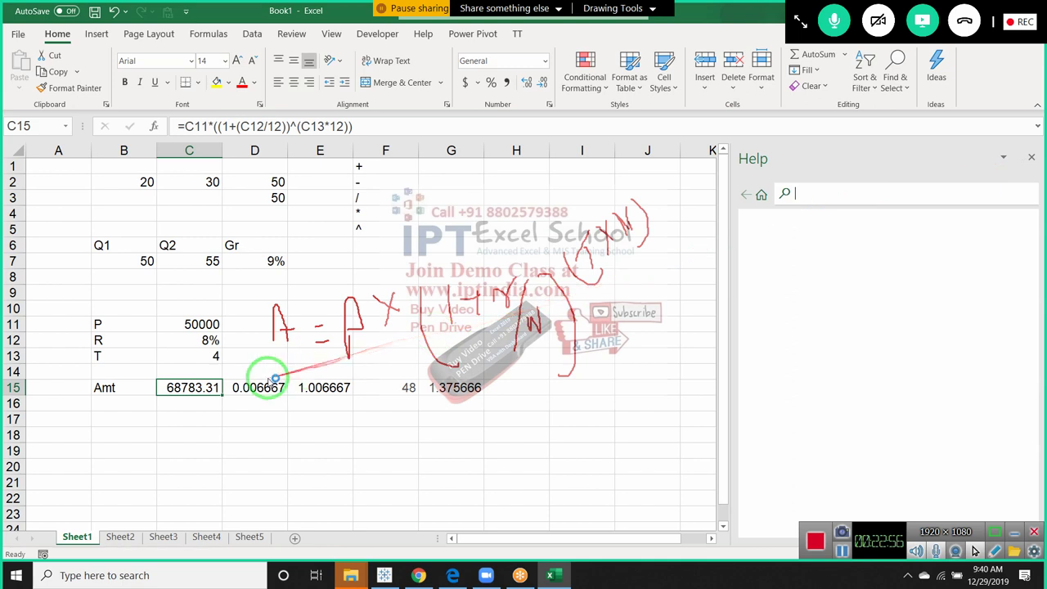
pyautogui.click(1031, 157)
pyautogui.click(254, 372)
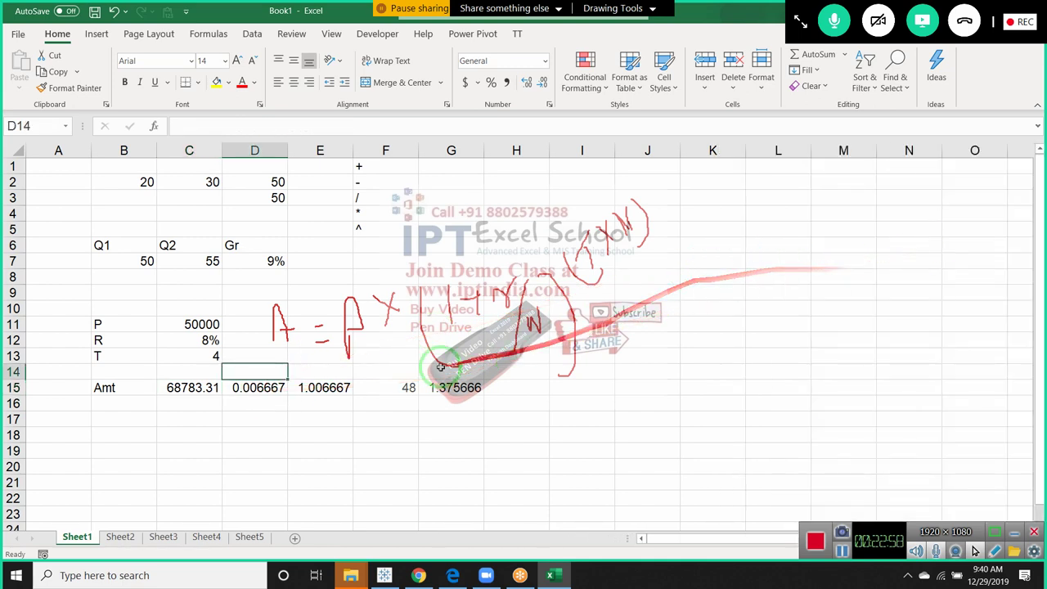
pyautogui.moveTo(262, 387); pyautogui.dragTo(409, 388)
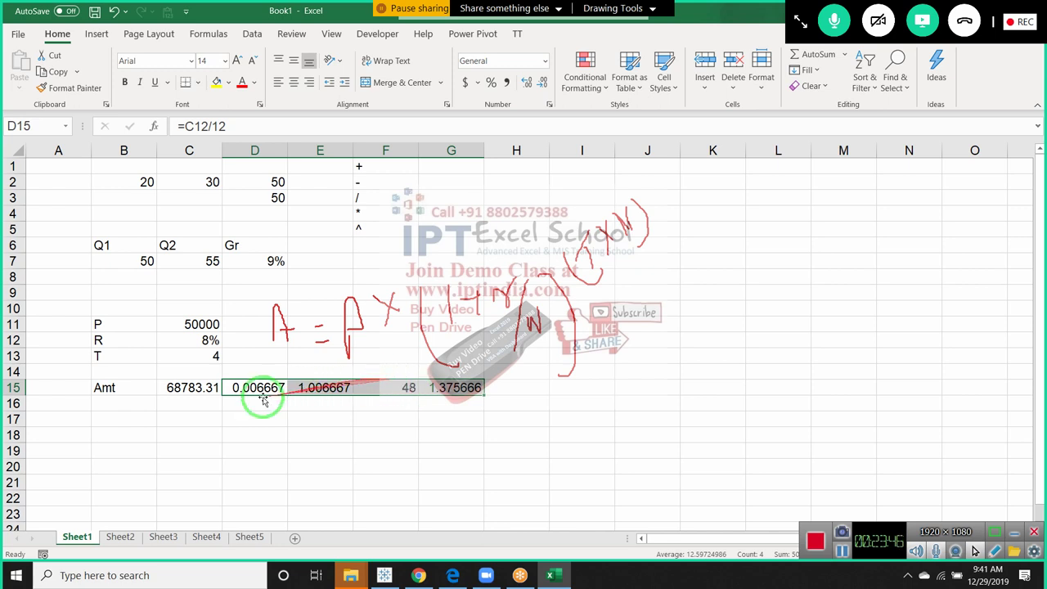
pyautogui.click(200, 434)
pyautogui.scroll(-4, 246, 417)
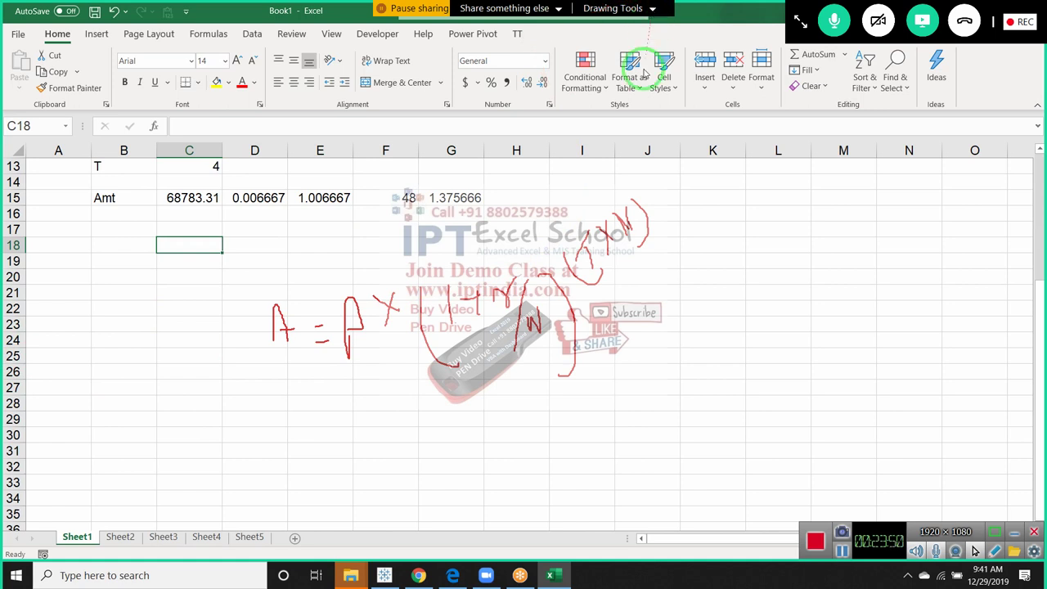
pyautogui.click(653, 9)
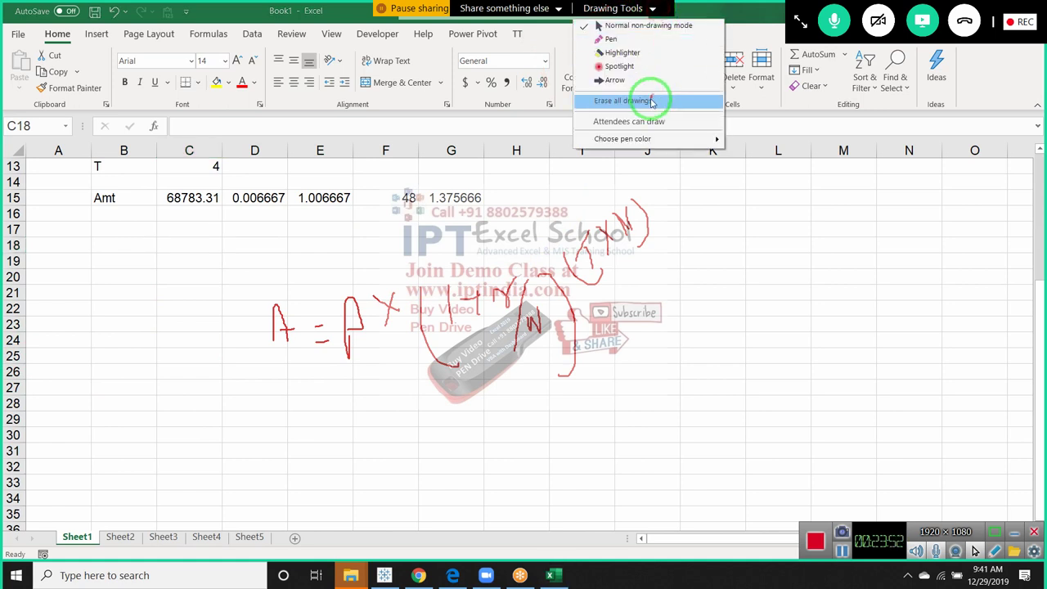
pyautogui.click(655, 100)
pyautogui.scroll(3, 171, 287)
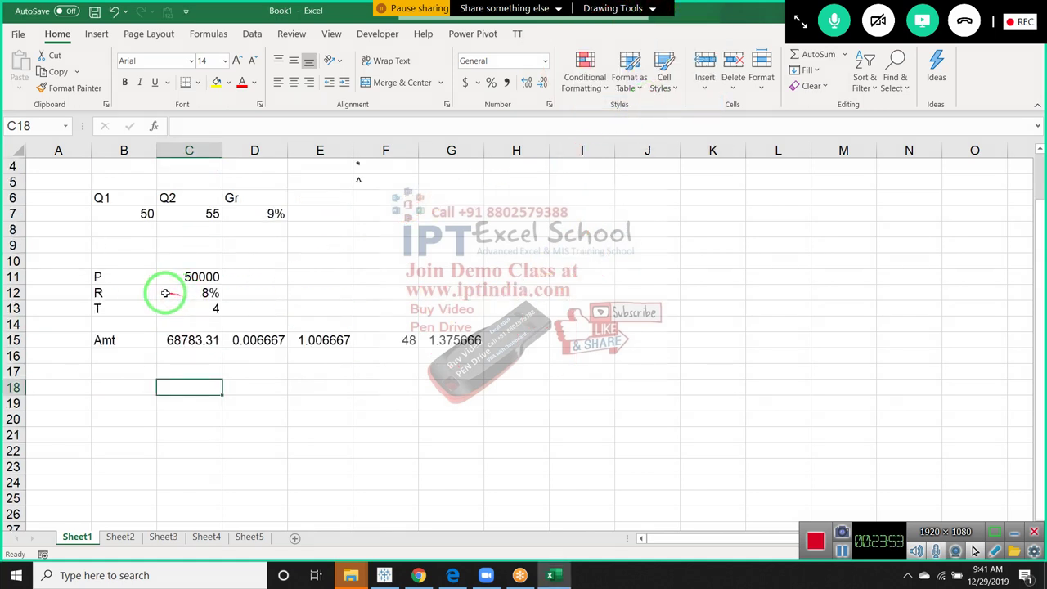
# Step: Enter the label Cost in A18 with 50 in B18, and the label MRP in A19
pyautogui.click(82, 384)
pyautogui.write('C')
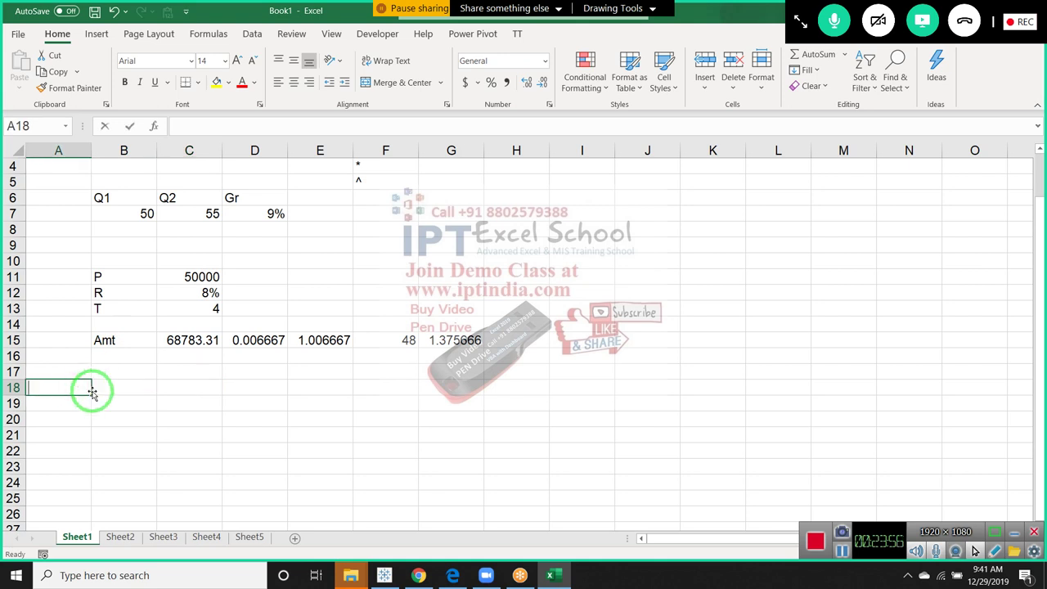
pyautogui.write('os')
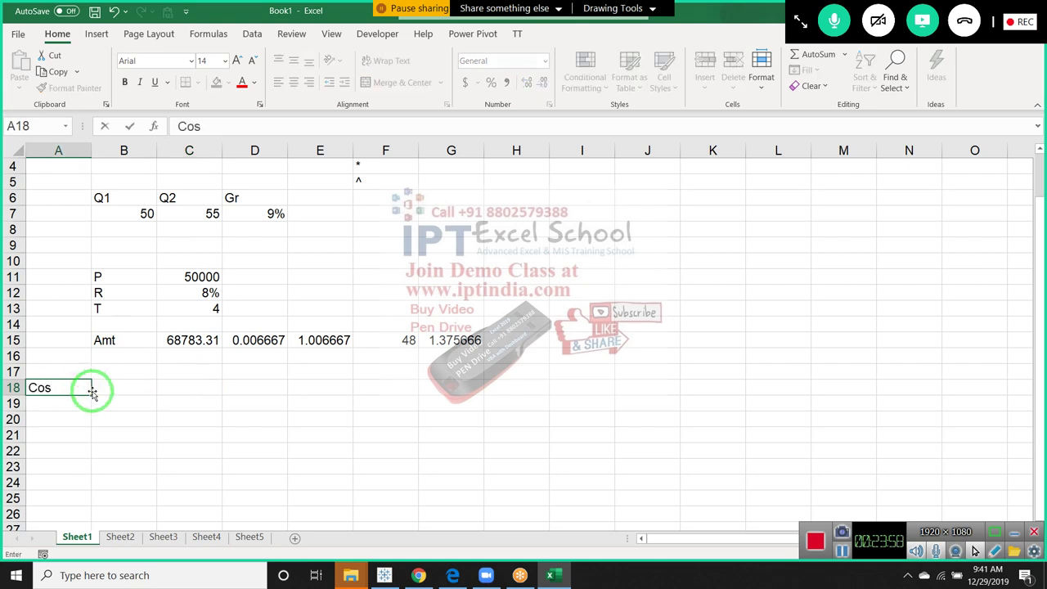
pyautogui.write('t')
pyautogui.click(92, 391)
pyautogui.write('50')
pyautogui.press('Return')
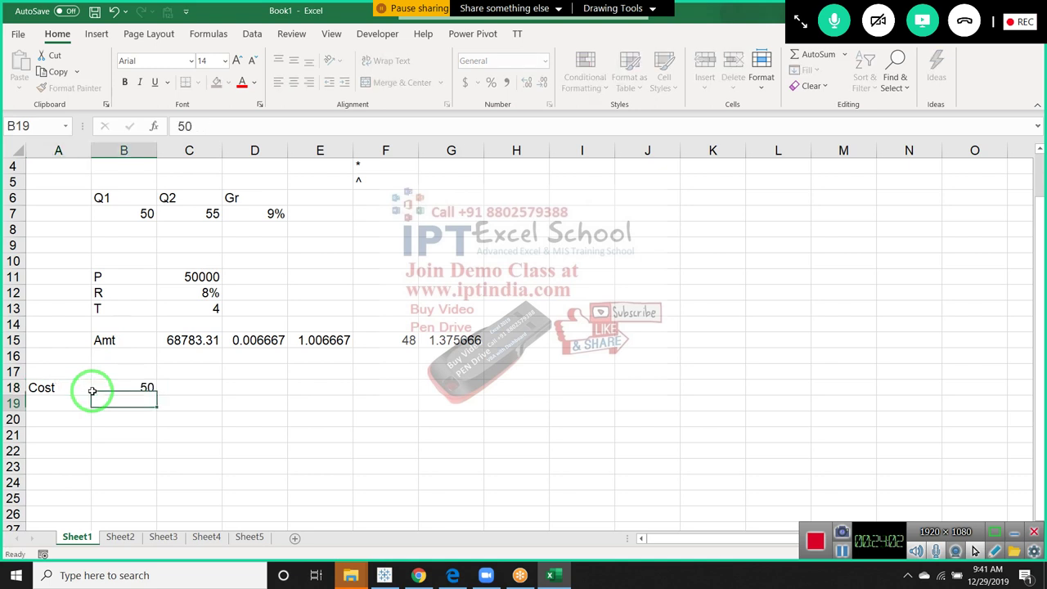
pyautogui.press('Left')
pyautogui.write('MRP')
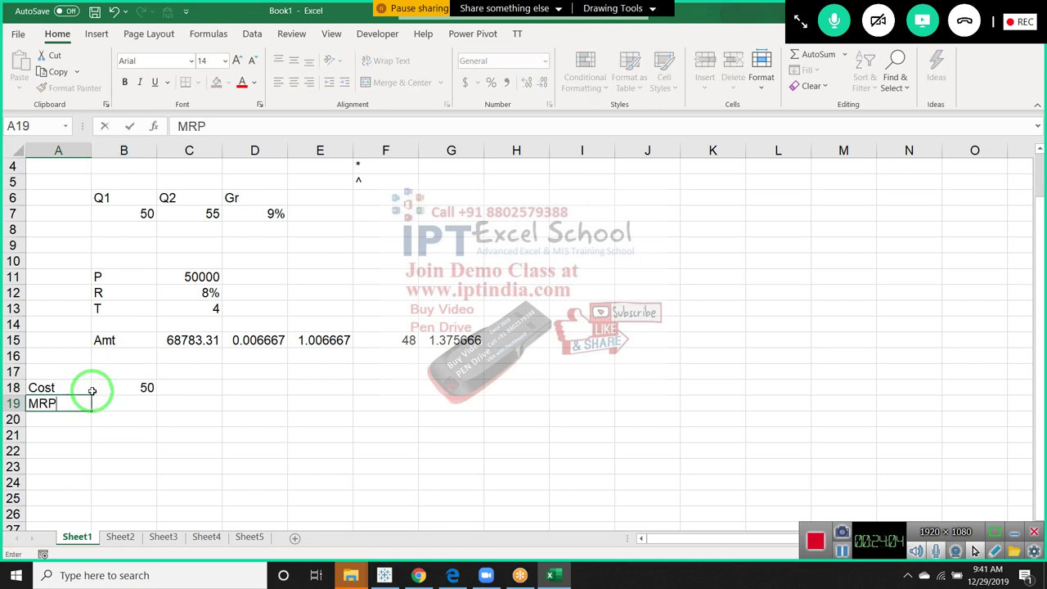
pyautogui.press('Tab')
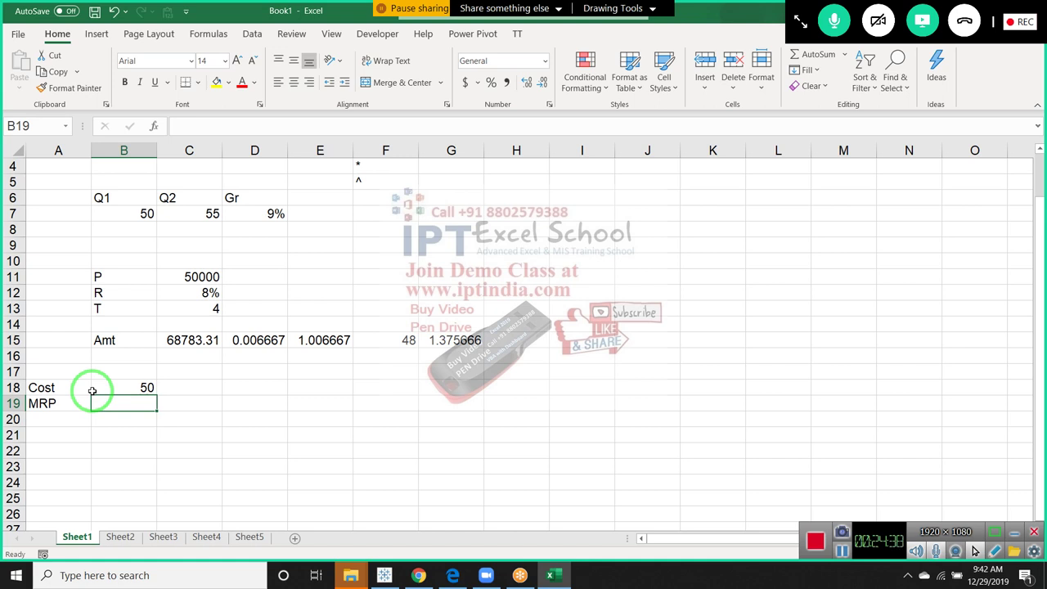
pyautogui.press('Right')
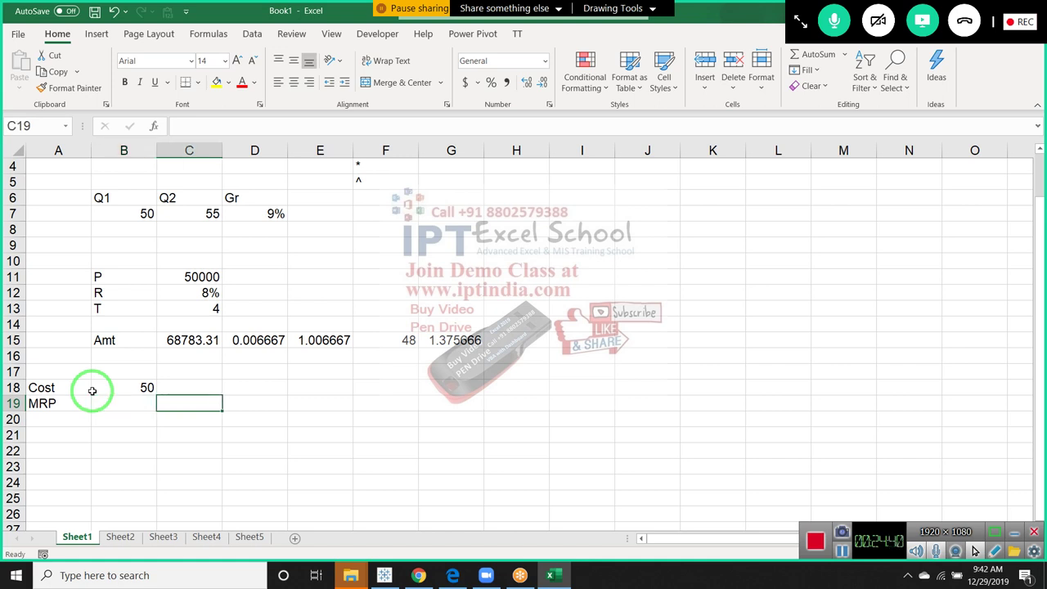
pyautogui.press('Down')
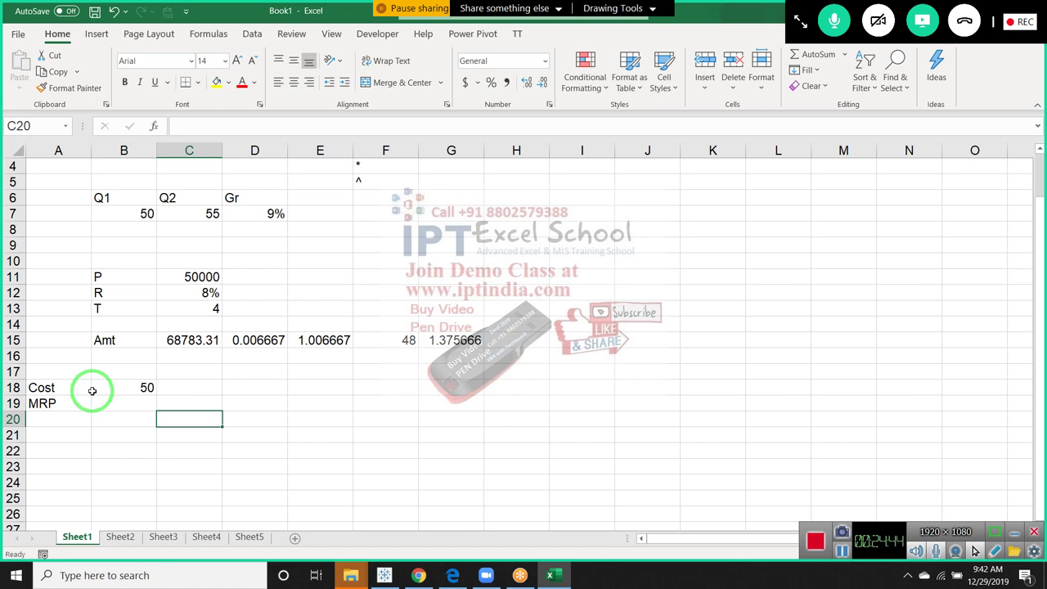
pyautogui.write('=')
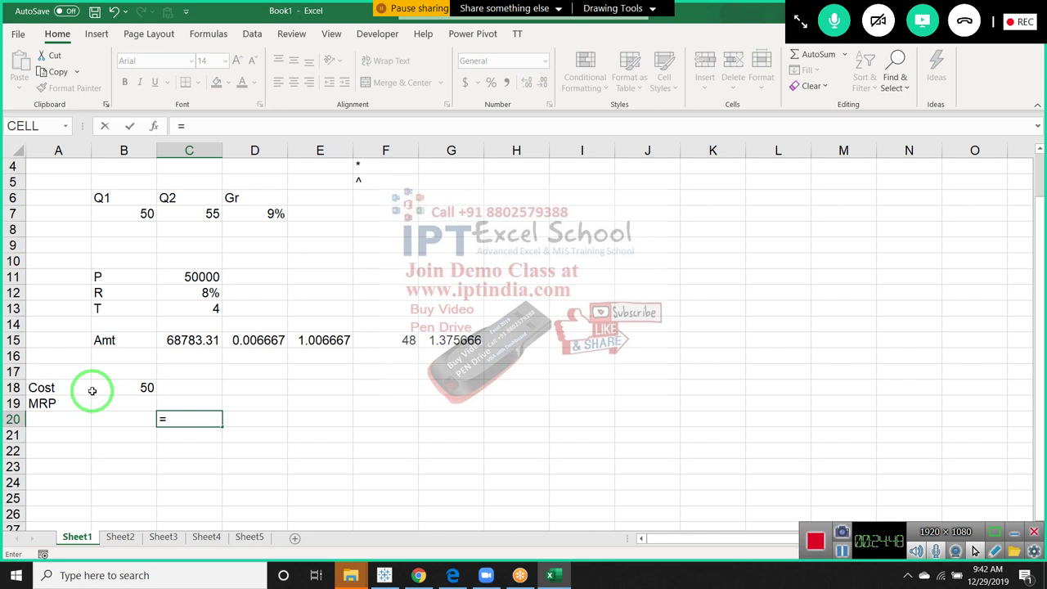
# Step: Put a 5% markup of the 50 cost in C20 (=B18*5%) and the price 52.5 in C21
pyautogui.press('Escape')
pyautogui.write('=')
pyautogui.press('Up')
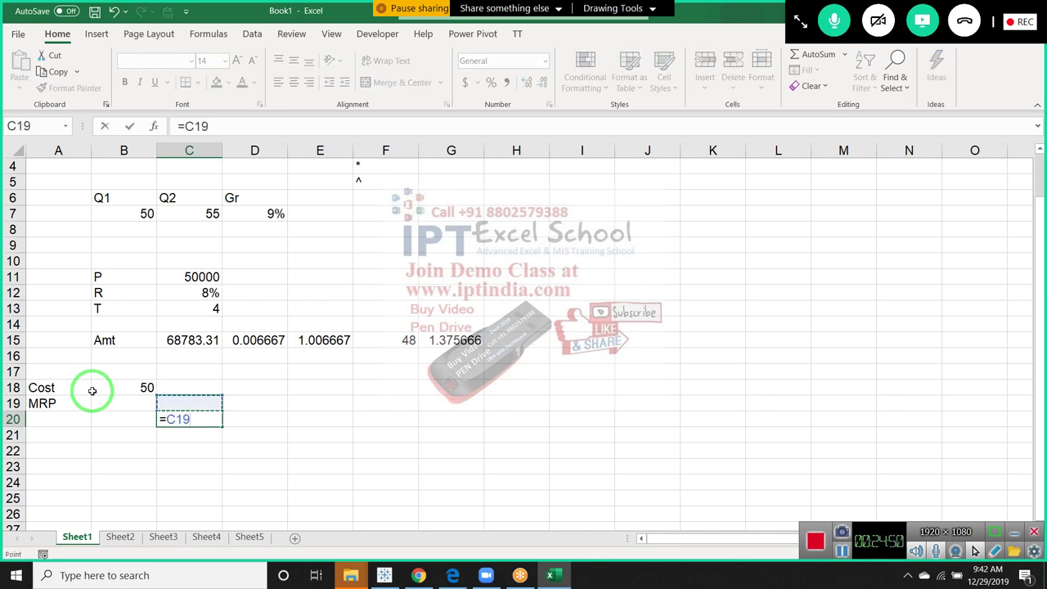
pyautogui.click(92, 391)
pyautogui.write('*')
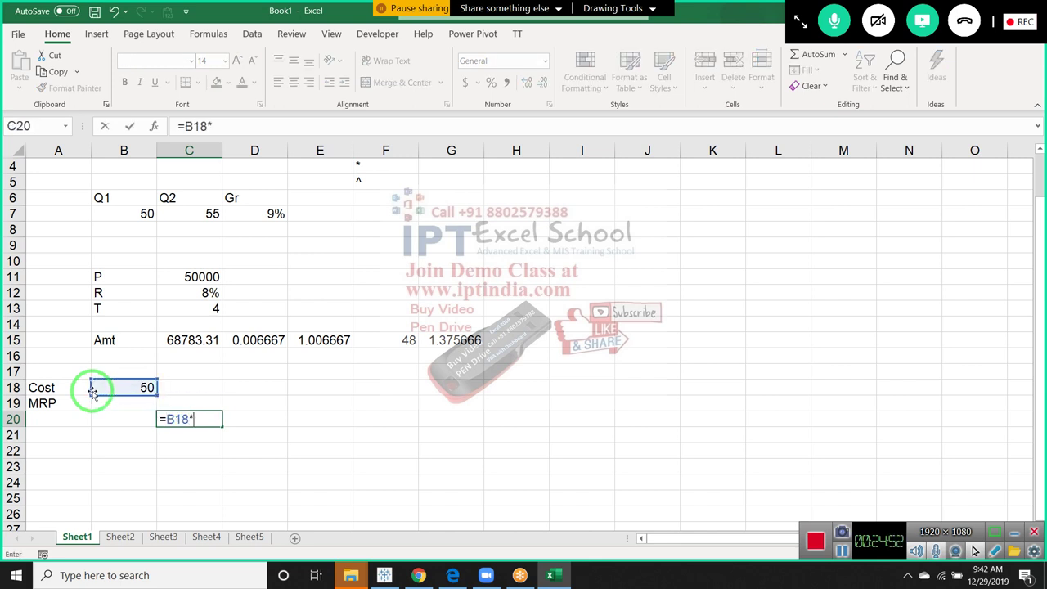
pyautogui.write('5%')
pyautogui.press('Return')
pyautogui.write('=')
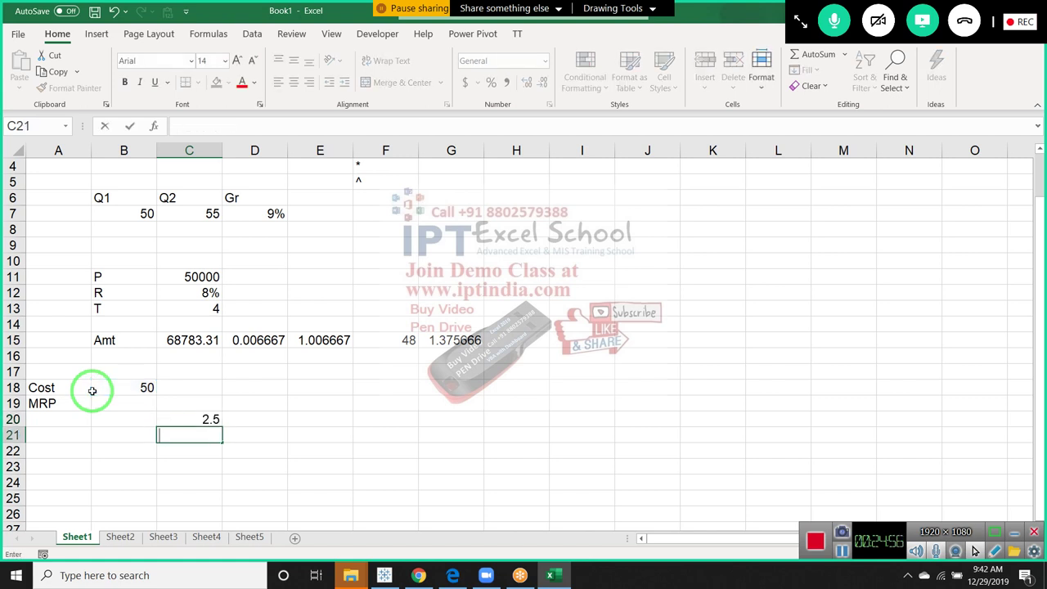
pyautogui.press('Up')
pyautogui.press('Up')
pyautogui.press('Up')
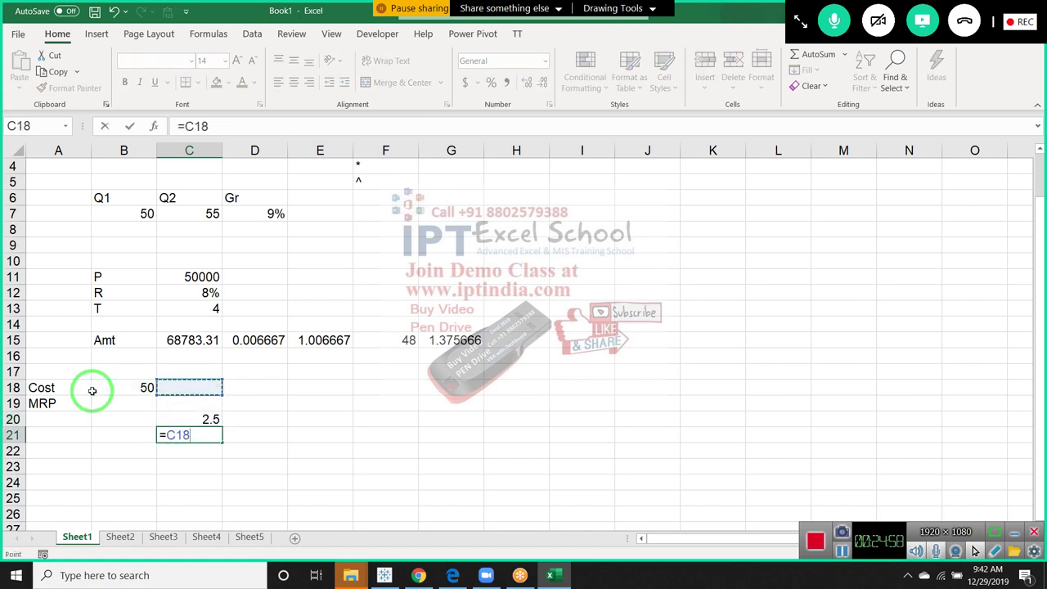
pyautogui.press('Left')
pyautogui.write('+')
pyautogui.press('Up')
pyautogui.press('Return')
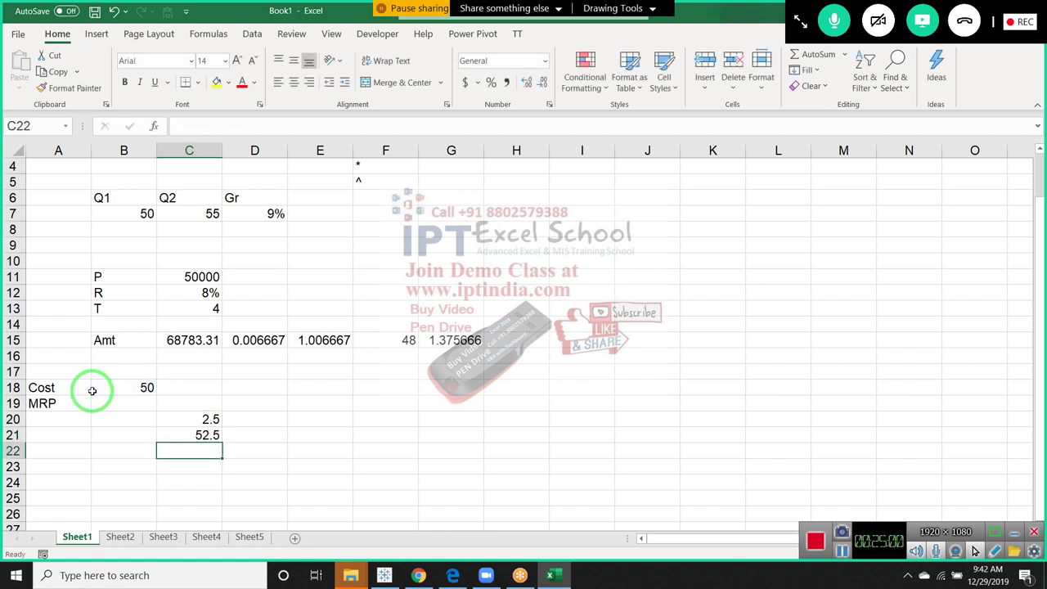
# Step: Add a 10% markup of 52.5 in D20 (5.25) and the new price 57.75 in D21
pyautogui.press('Up')
pyautogui.press('Right')
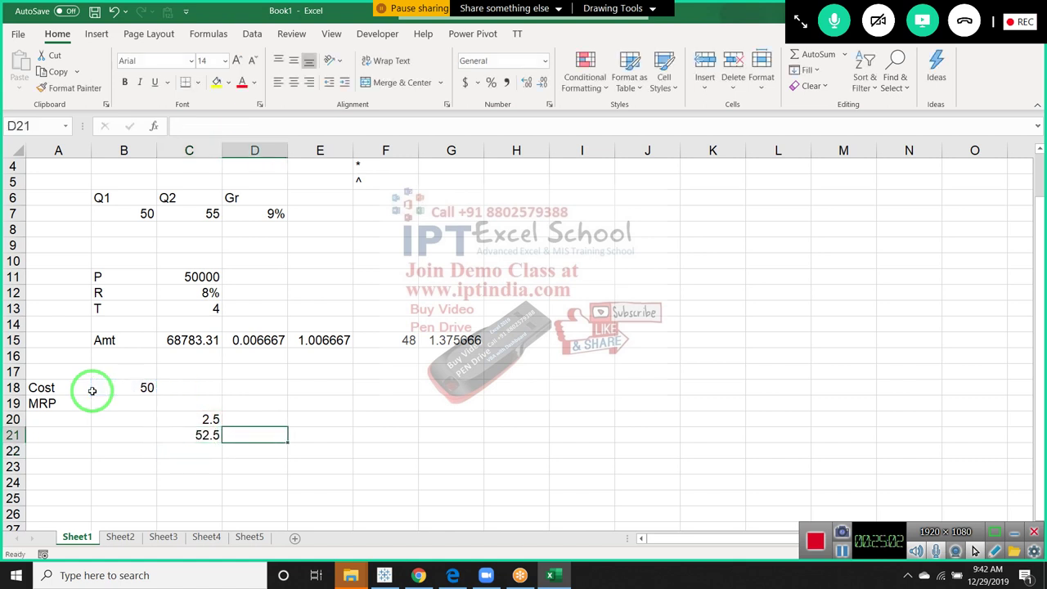
pyautogui.press('Up')
pyautogui.write('=')
pyautogui.press('Down')
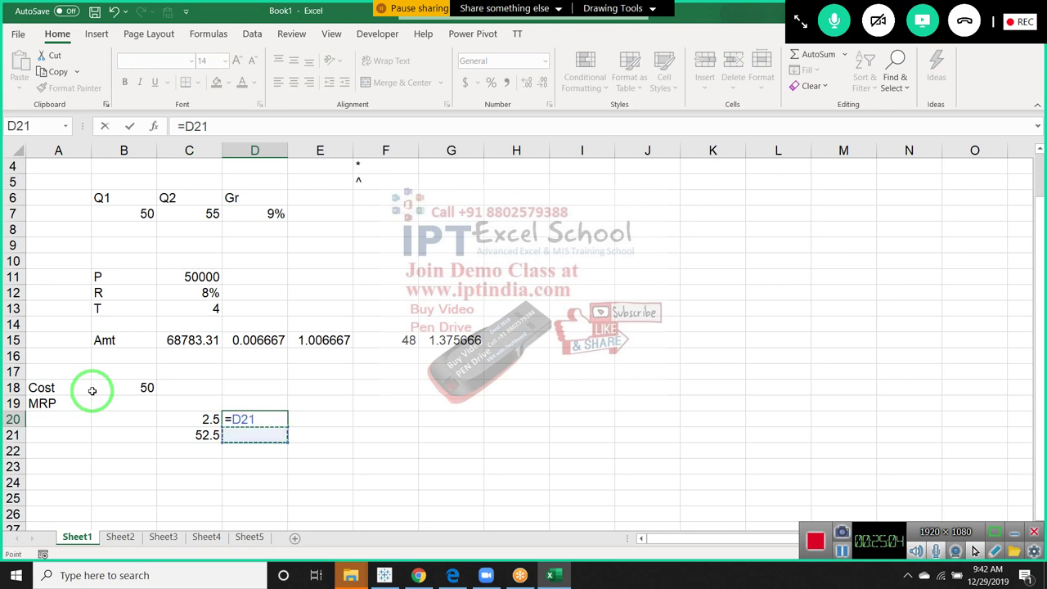
pyautogui.press('Left')
pyautogui.write('*10')
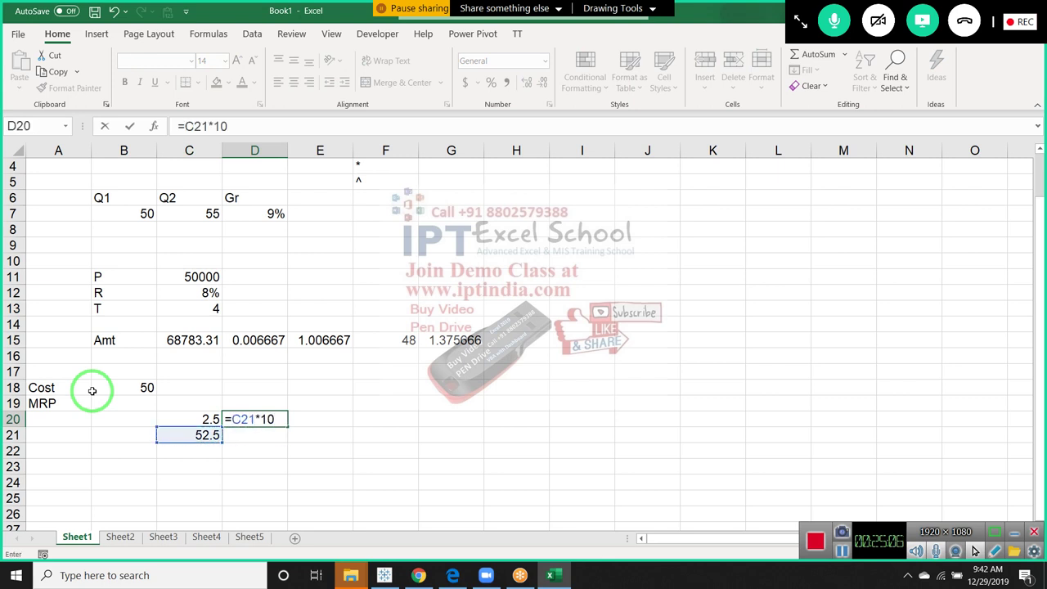
pyautogui.write('%')
pyautogui.press('Return')
pyautogui.write('=')
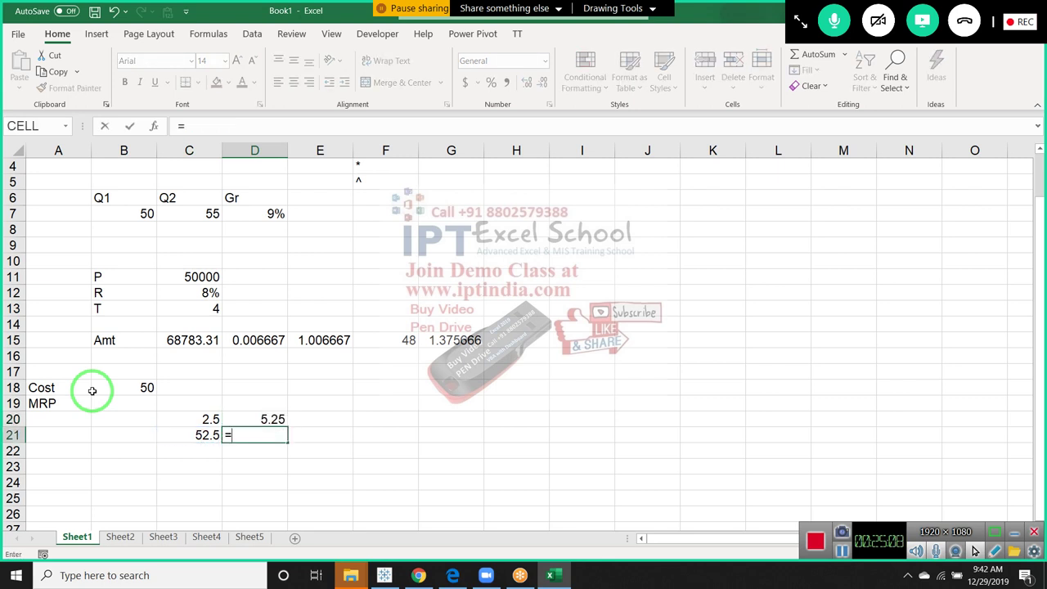
pyautogui.press('Left')
pyautogui.write('+')
pyautogui.press('Up')
pyautogui.press('Return')
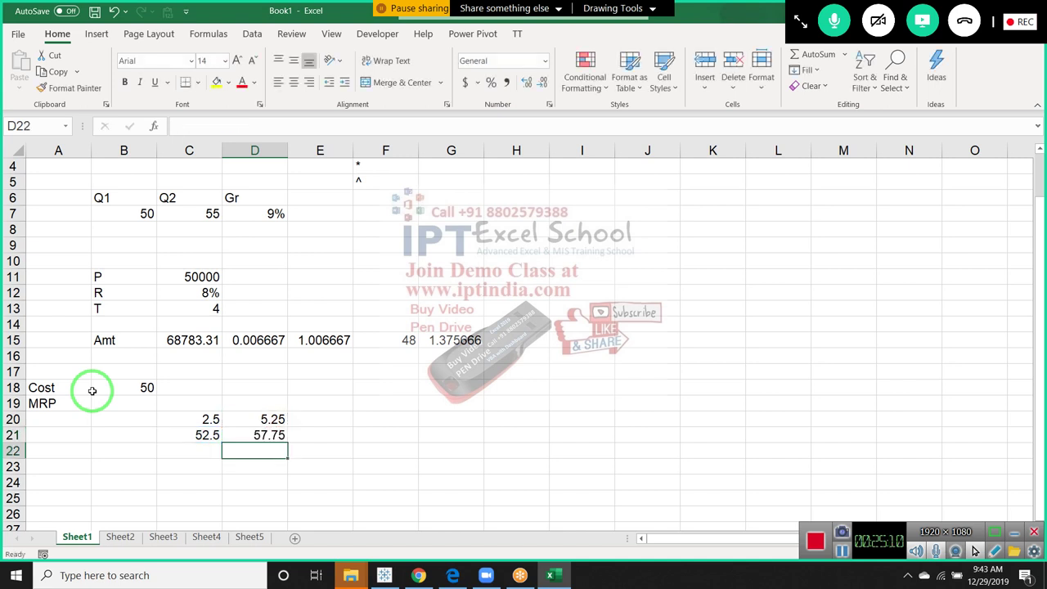
# Step: Add a 15% markup of 57.75 in E20 (8.6625) and the new price 66.4125 in E21
pyautogui.press('Up')
pyautogui.press('Up')
pyautogui.press('Right')
pyautogui.write('=')
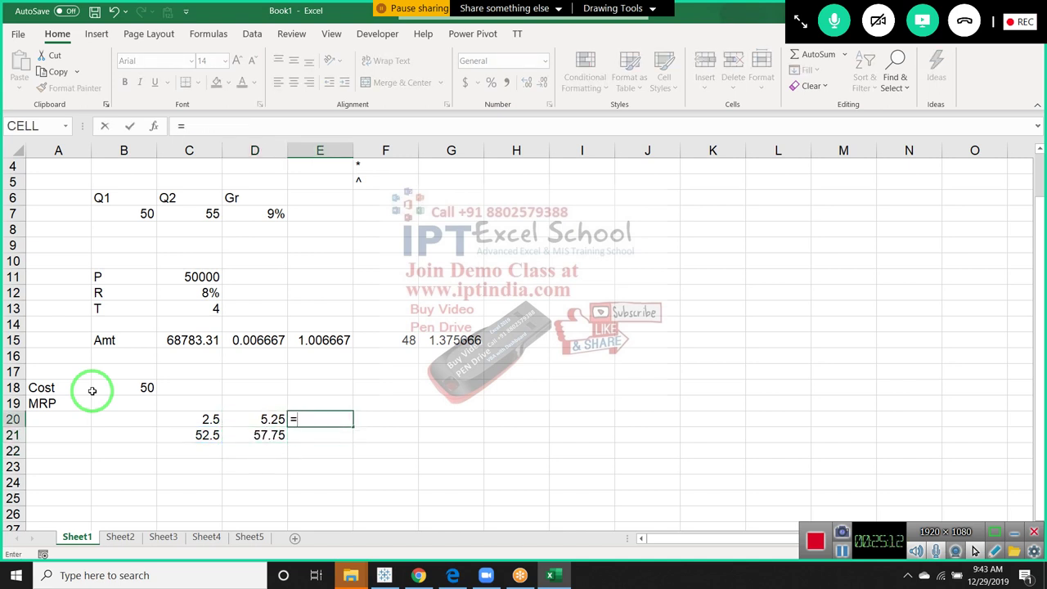
pyautogui.press('Left')
pyautogui.press('Down')
pyautogui.write('*')
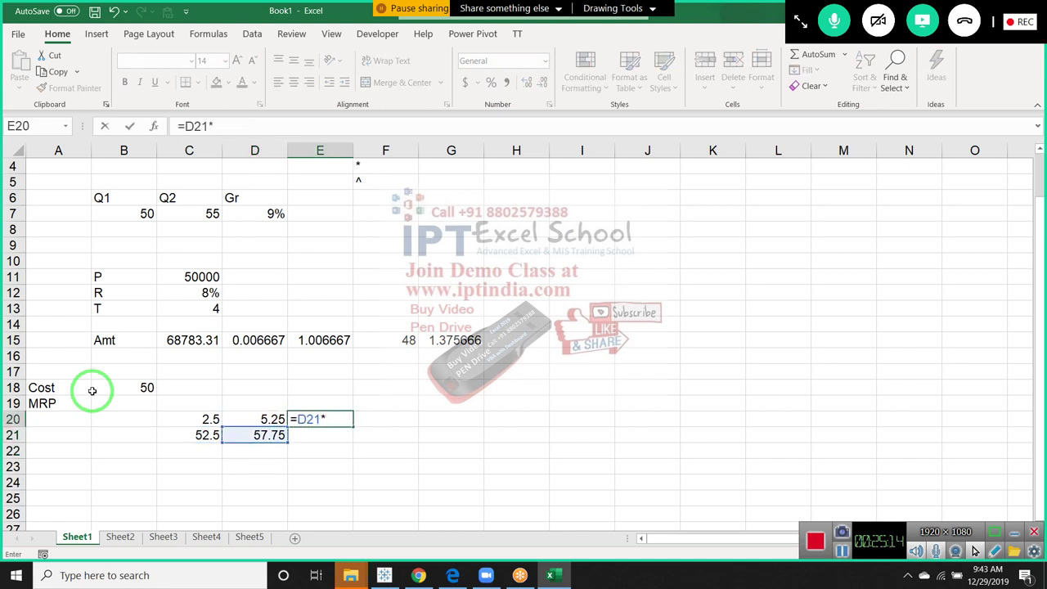
pyautogui.write('15%')
pyautogui.press('Return')
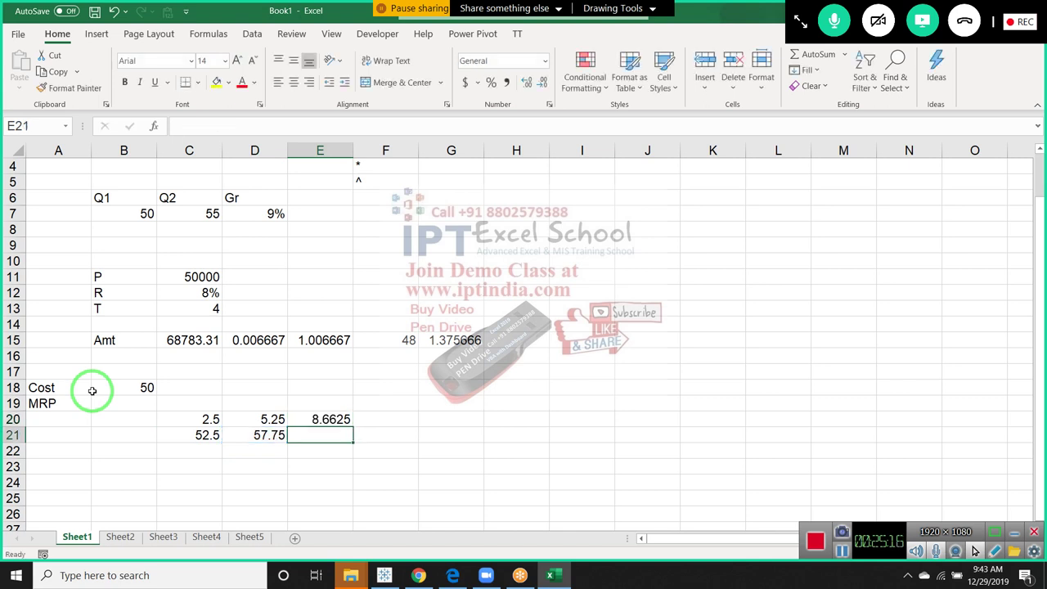
pyautogui.write('=')
pyautogui.press('Left')
pyautogui.write('+')
pyautogui.press('Up')
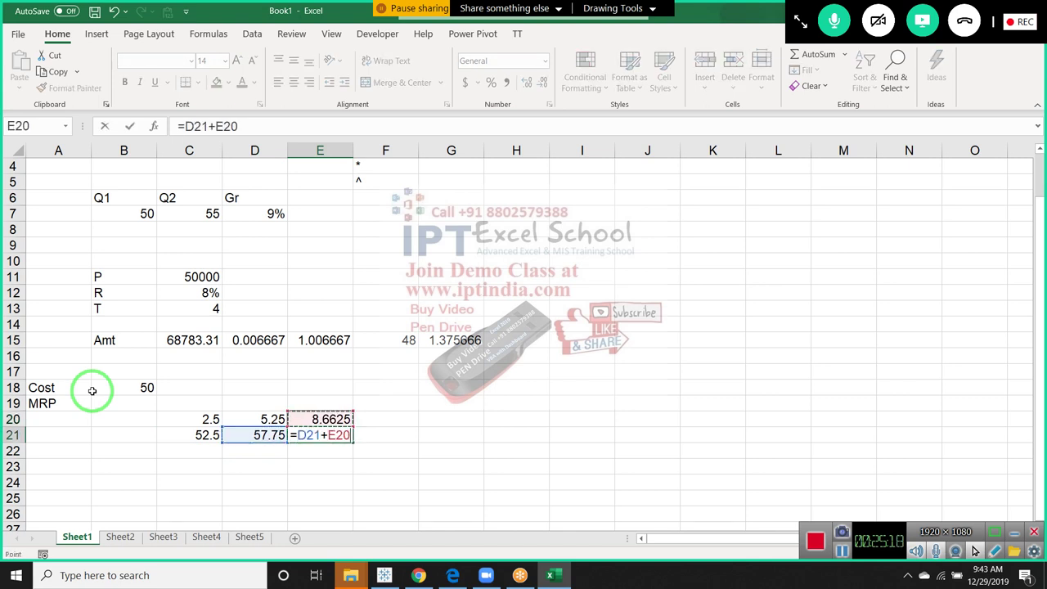
pyautogui.press('Return')
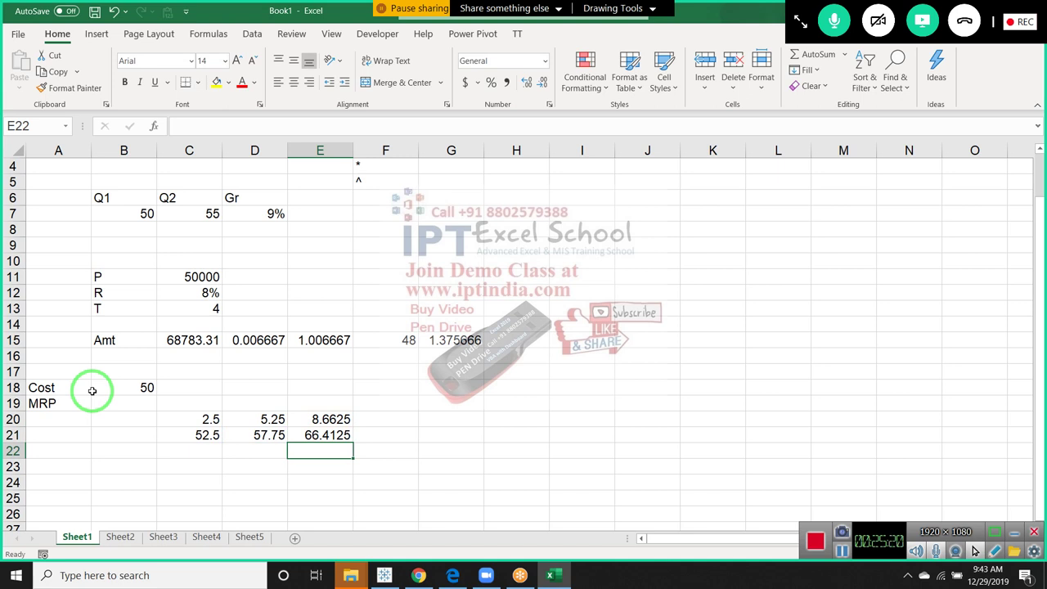
# Step: Add a 20% markup of 66.4125 in F20 (13.2825) and the final price 79.695 in F21
pyautogui.press('Up')
pyautogui.press('Right')
pyautogui.press('Up')
pyautogui.write('=')
pyautogui.press('Down')
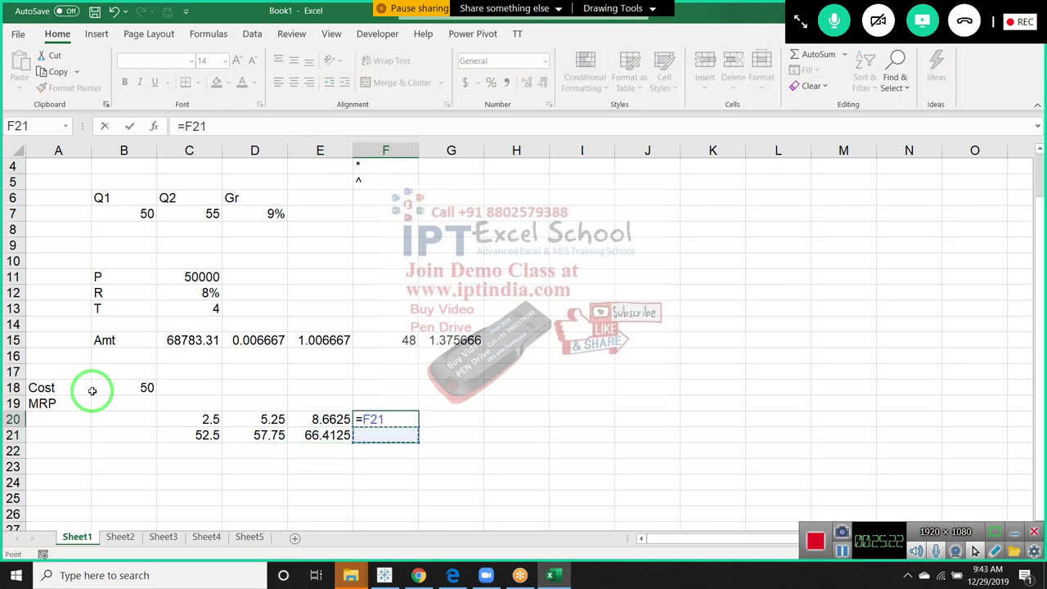
pyautogui.press('Left')
pyautogui.write('*20')
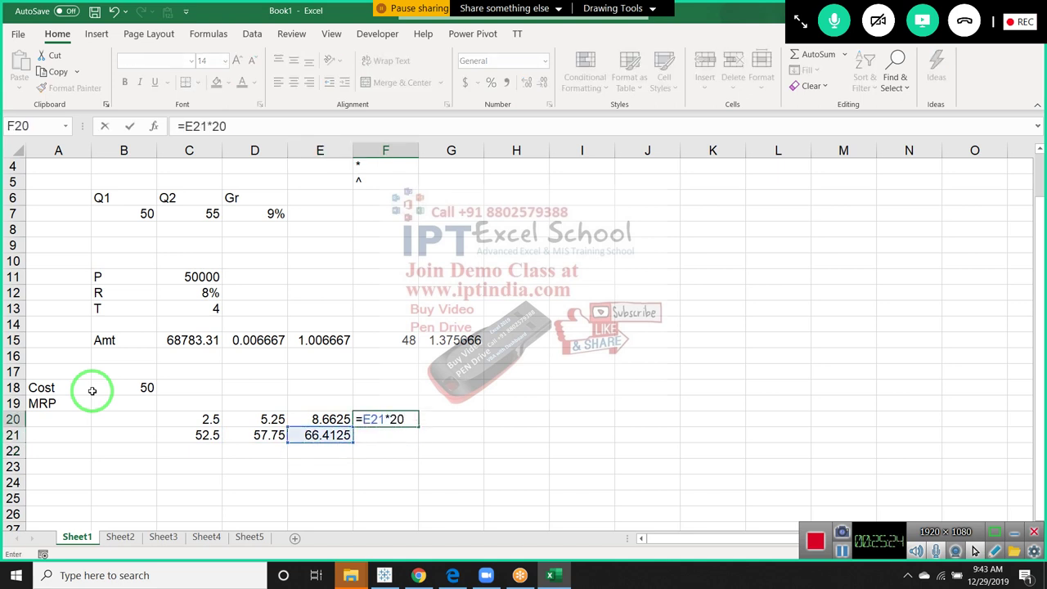
pyautogui.write('%')
pyautogui.press('Return')
pyautogui.write('=')
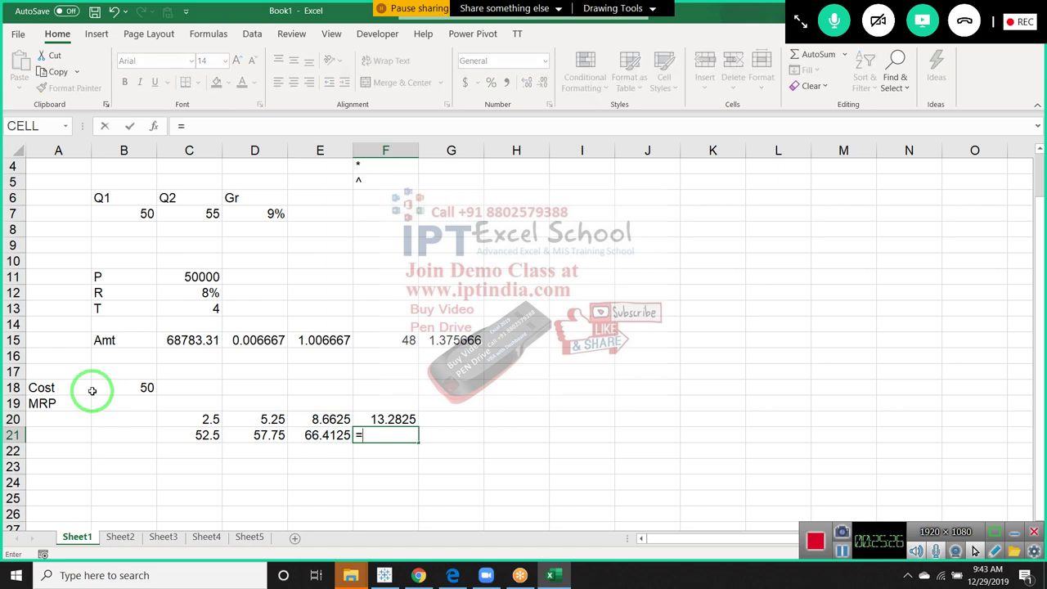
pyautogui.press('Left')
pyautogui.write('+')
pyautogui.press('Up')
pyautogui.press('Return')
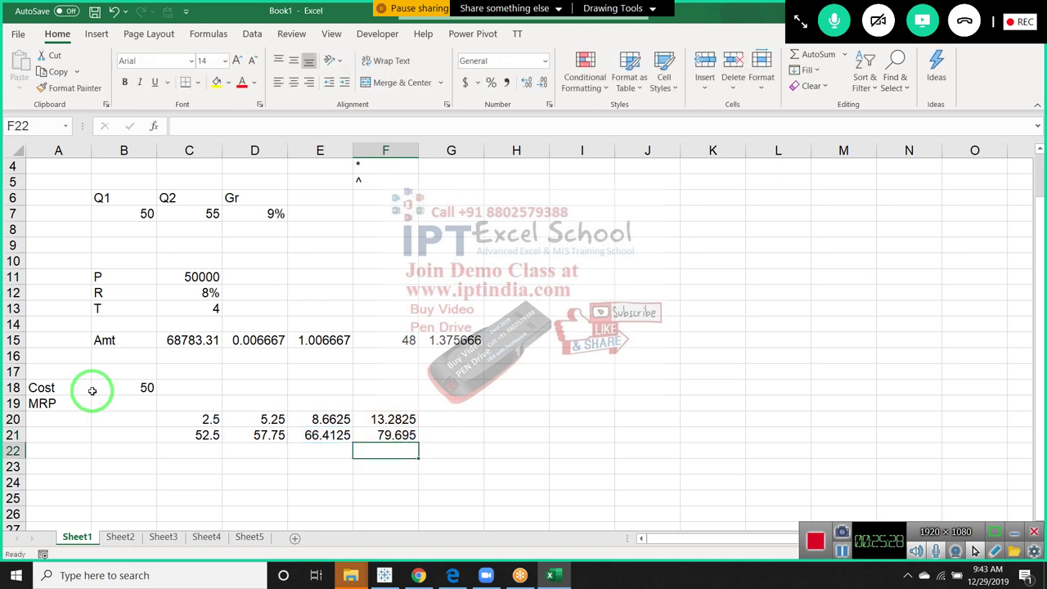
pyautogui.press('Up')
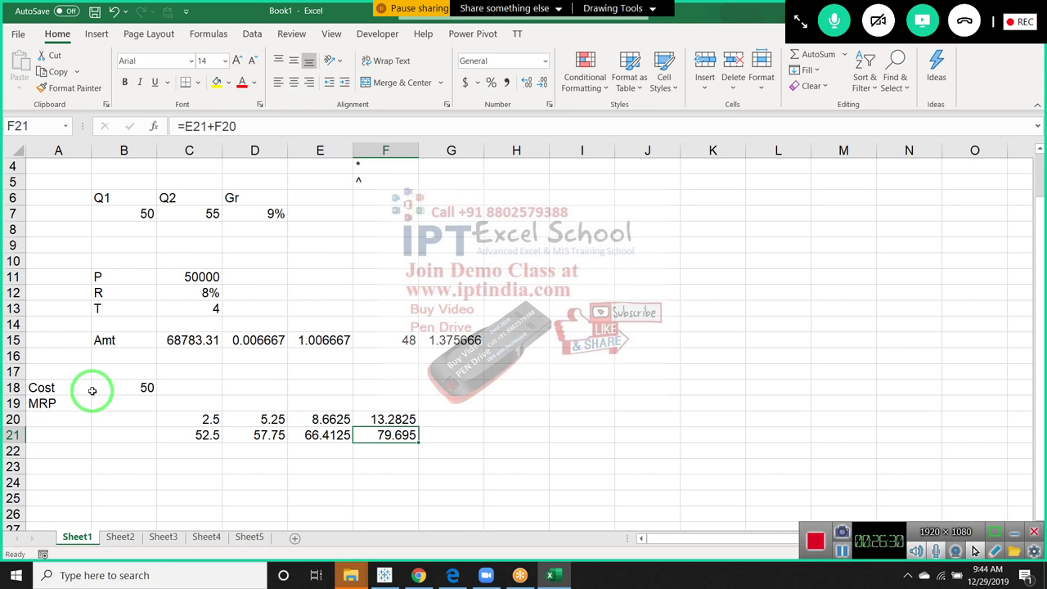
# Step: Step through the row 20 and 21 markup formulas to inspect C21's formula
pyautogui.press('Up')
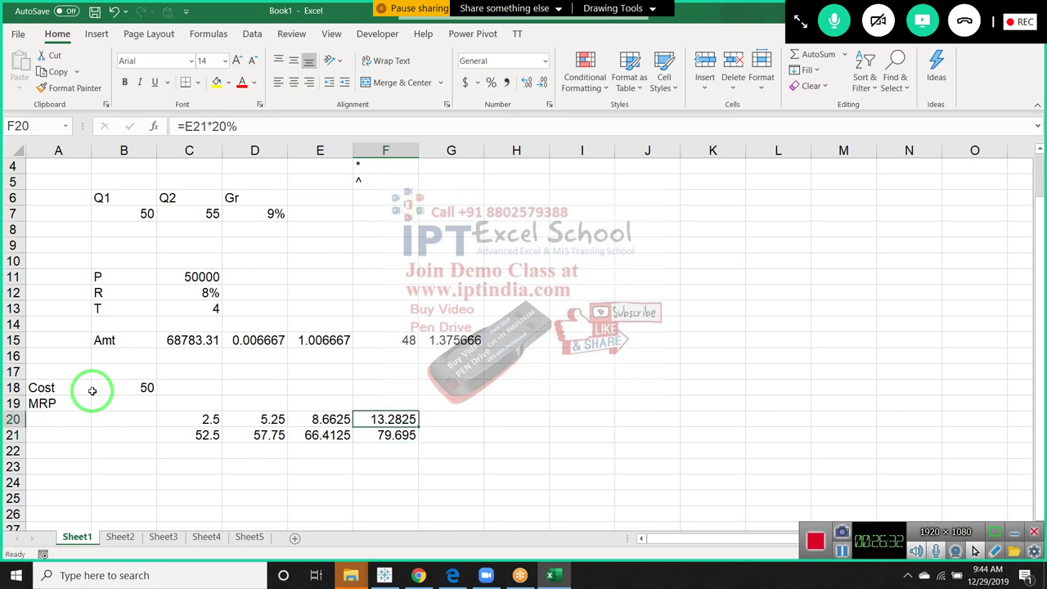
pyautogui.press('Left')
pyautogui.press('Down')
pyautogui.press('Right')
pyautogui.press('Left')
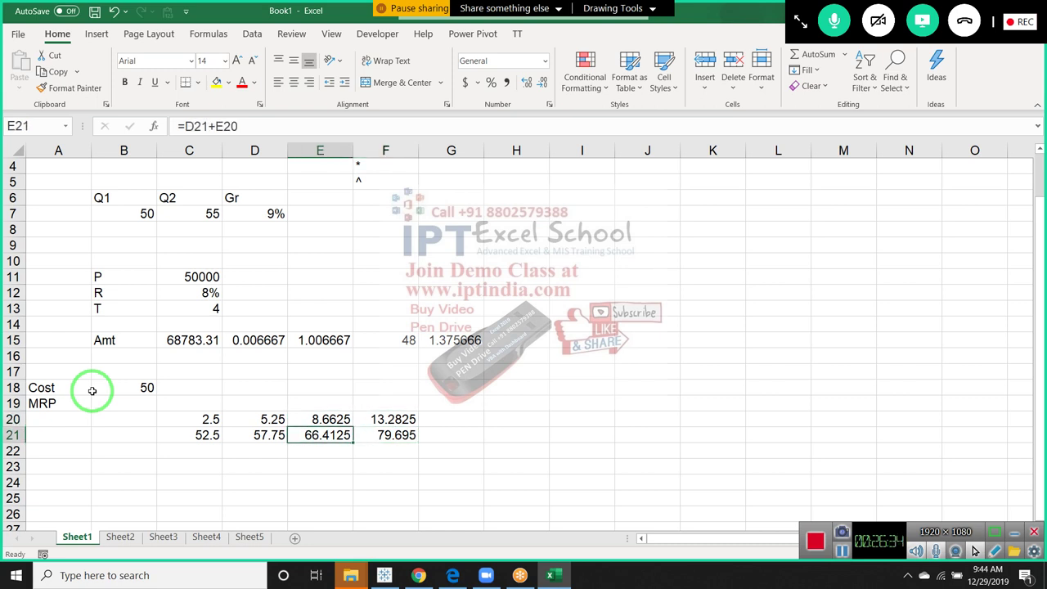
pyautogui.press('Left')
pyautogui.press('Left')
pyautogui.press('F2')
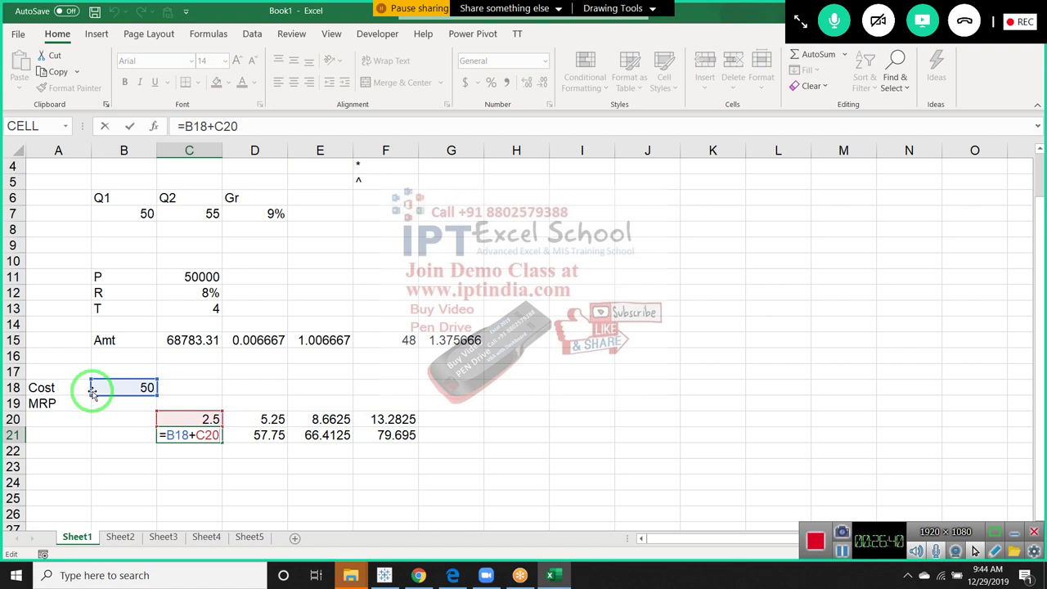
pyautogui.hotkey('ctrl', 'Return')
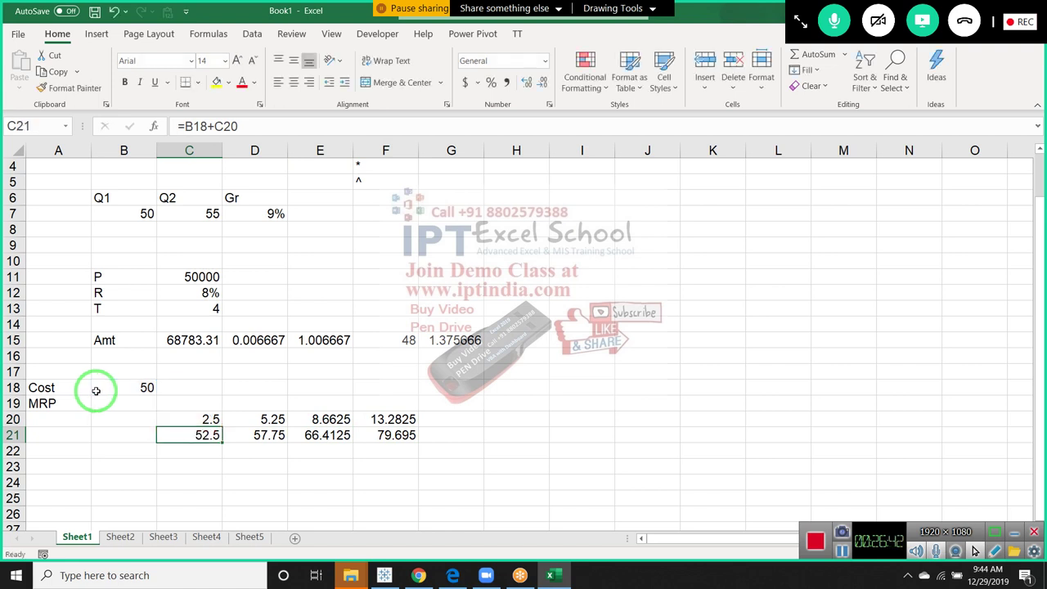
# Step: Inspect the cost in B18 and the formulas in C20 and C21
pyautogui.click(96, 391)
pyautogui.doubleClick(174, 420)
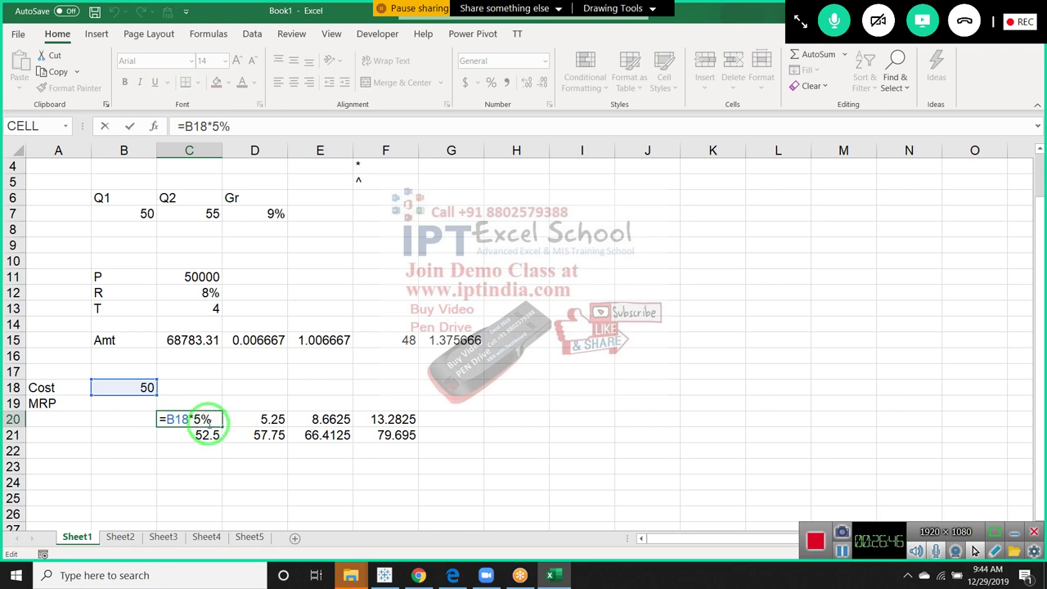
pyautogui.hotkey('ctrl', 'Return')
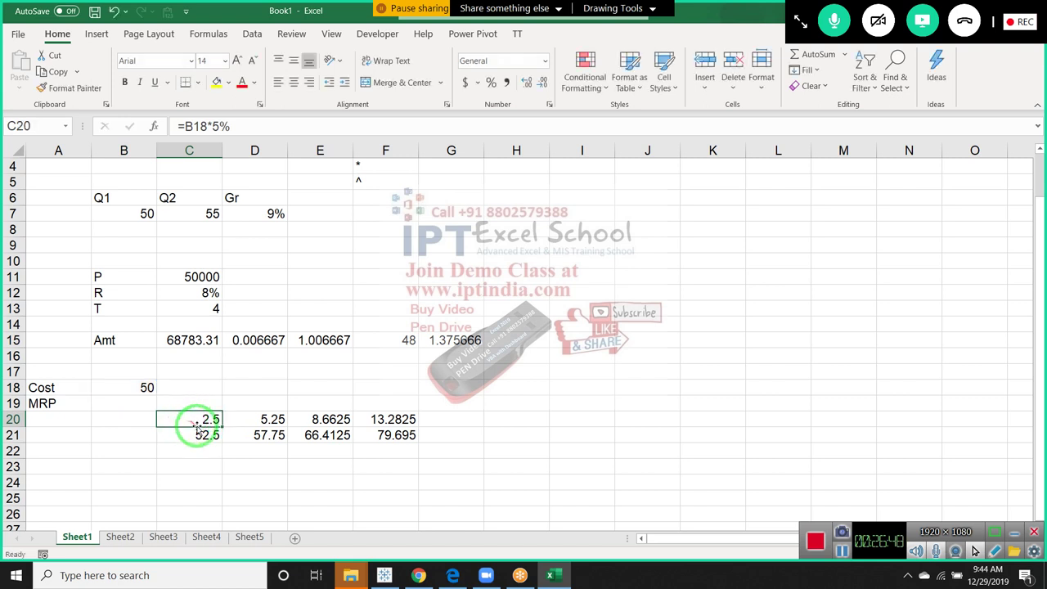
pyautogui.doubleClick(199, 435)
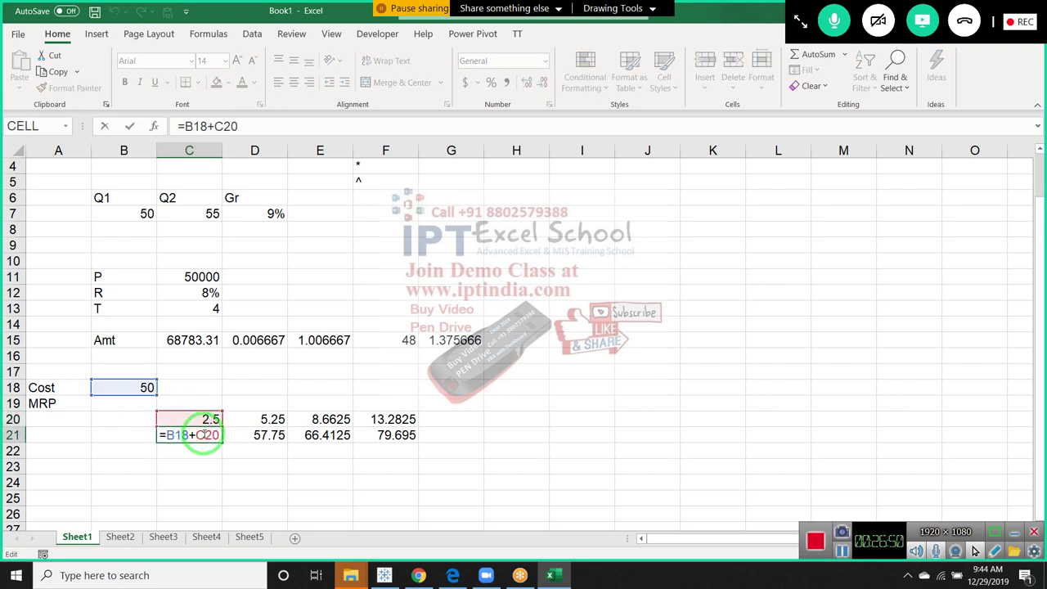
pyautogui.press('Escape')
# Step: Copy the B18*5% expression from C20's formula without changing C20
pyautogui.doubleClick(203, 418)
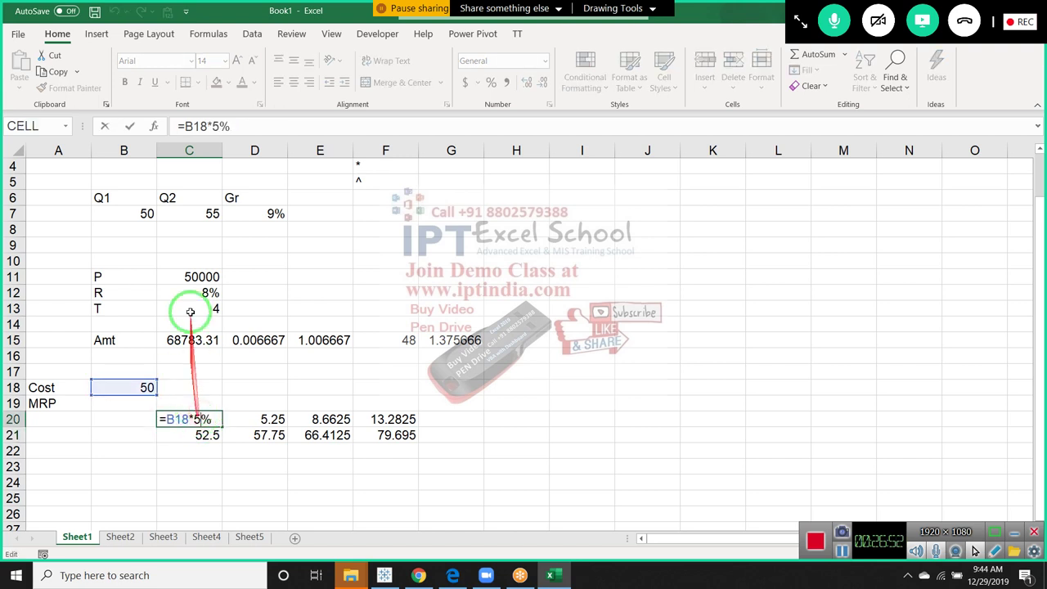
pyautogui.moveTo(183, 126); pyautogui.dragTo(231, 126)
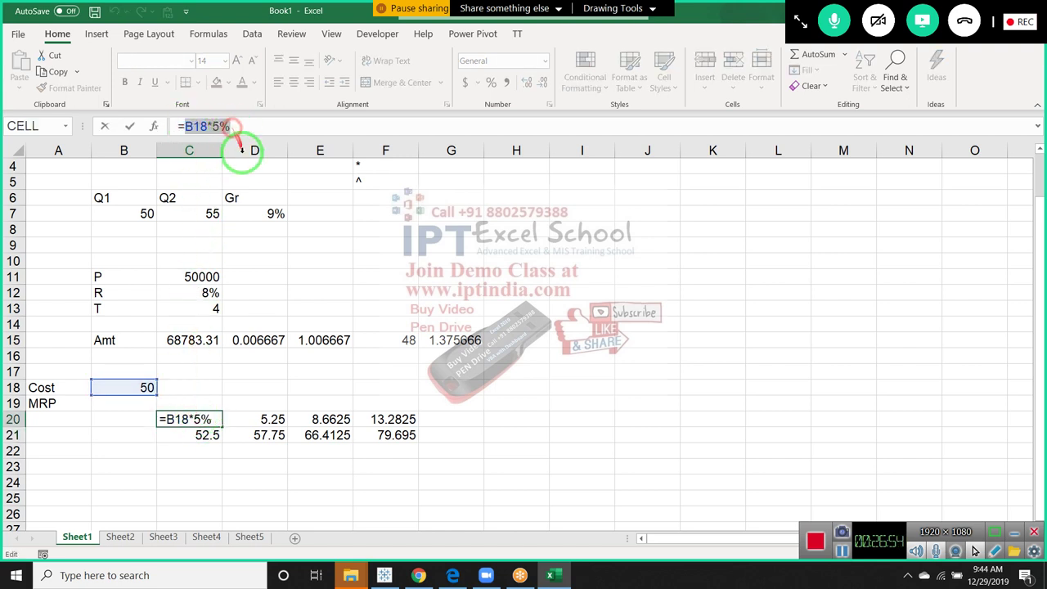
pyautogui.hotkey('ctrl', 'c')
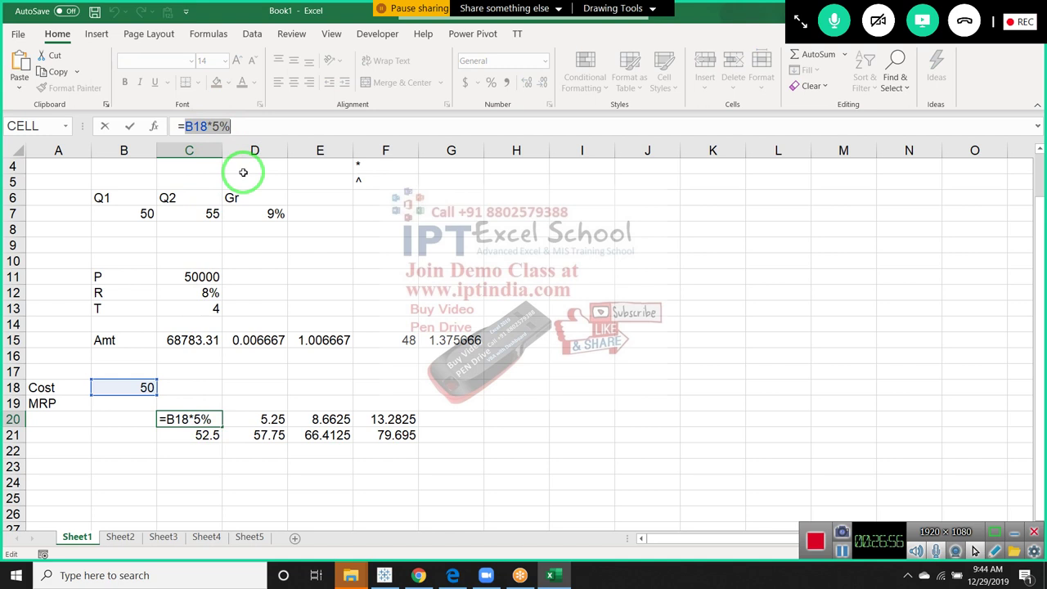
pyautogui.press('Escape')
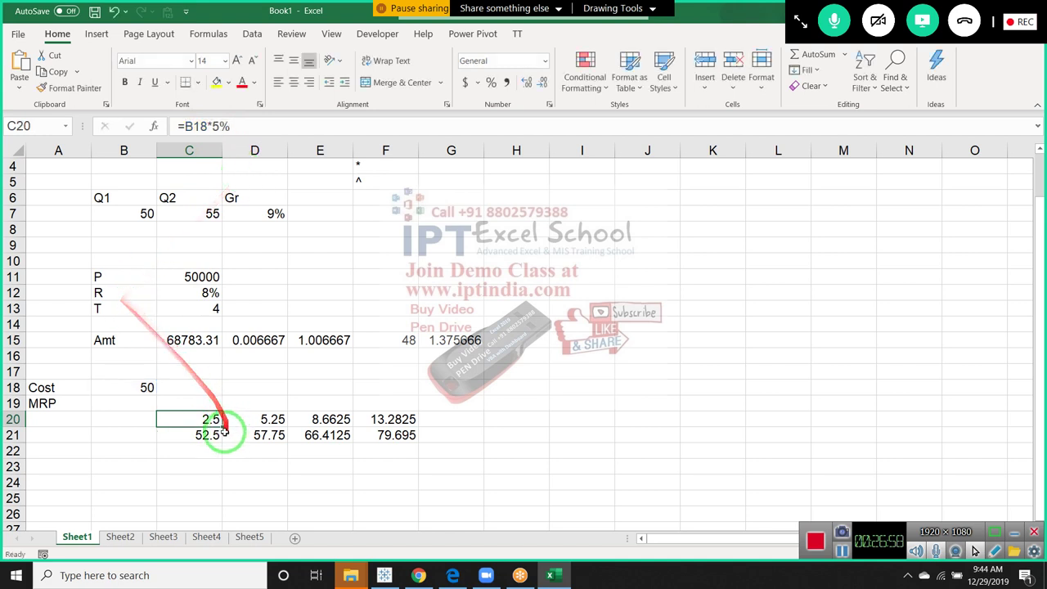
# Step: Replace C20 in C21 with (B18*5%) so it reads =B18+(B18*5%), then check it
pyautogui.click(200, 434)
pyautogui.doubleClick(200, 434)
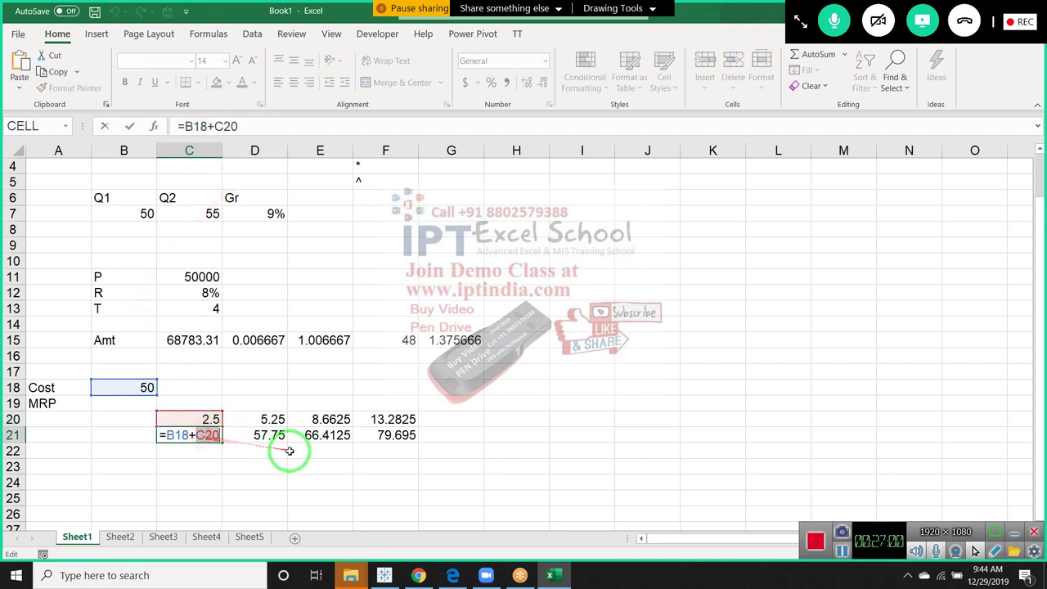
pyautogui.write('(B18*')
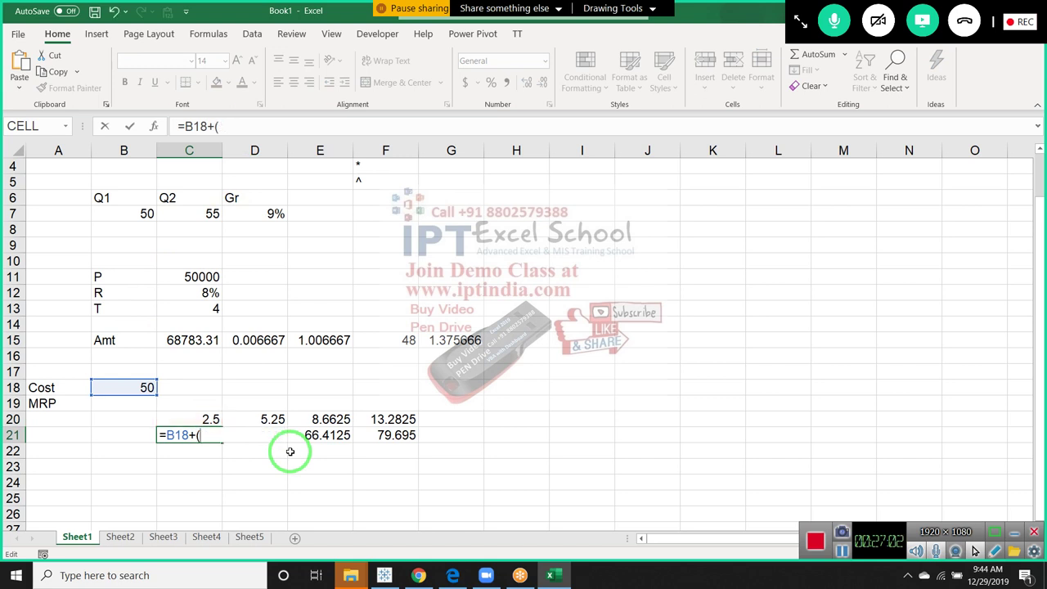
pyautogui.write('5%)')
pyautogui.press('Return')
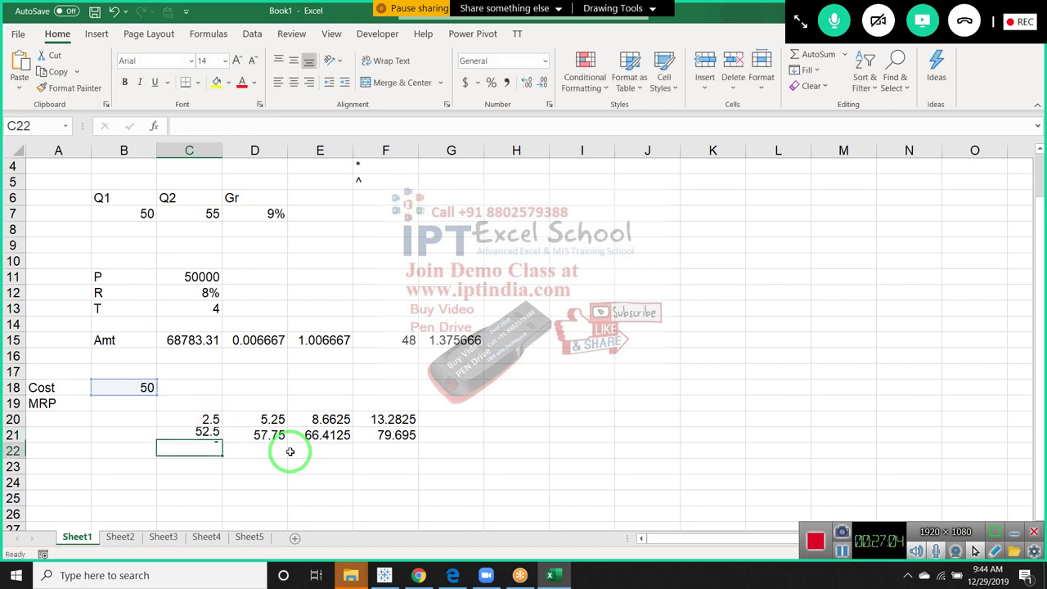
pyautogui.press('Up')
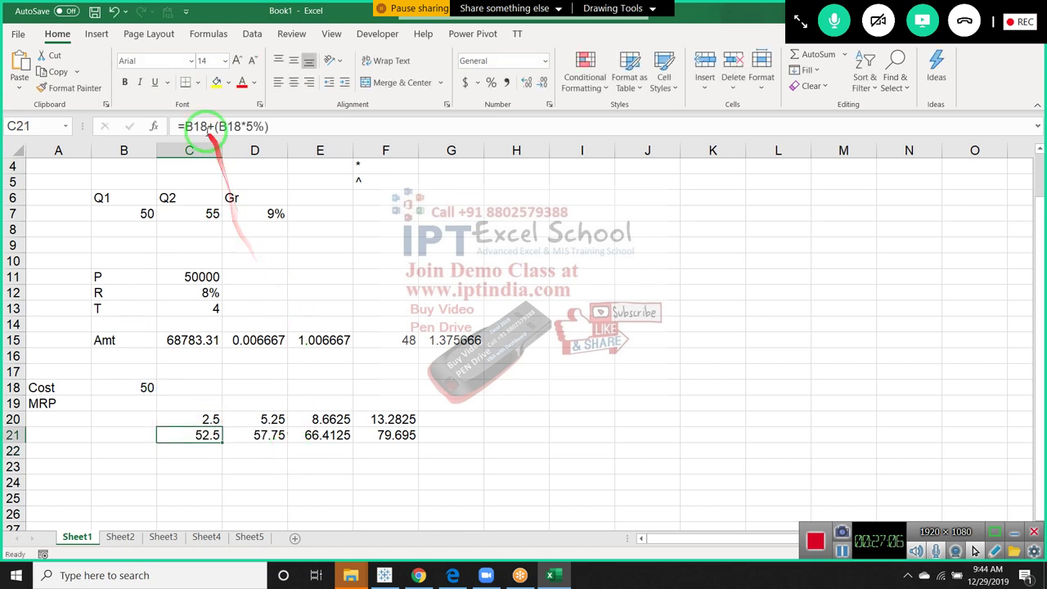
pyautogui.click(186, 125)
pyautogui.moveTo(187, 125); pyautogui.dragTo(274, 126)
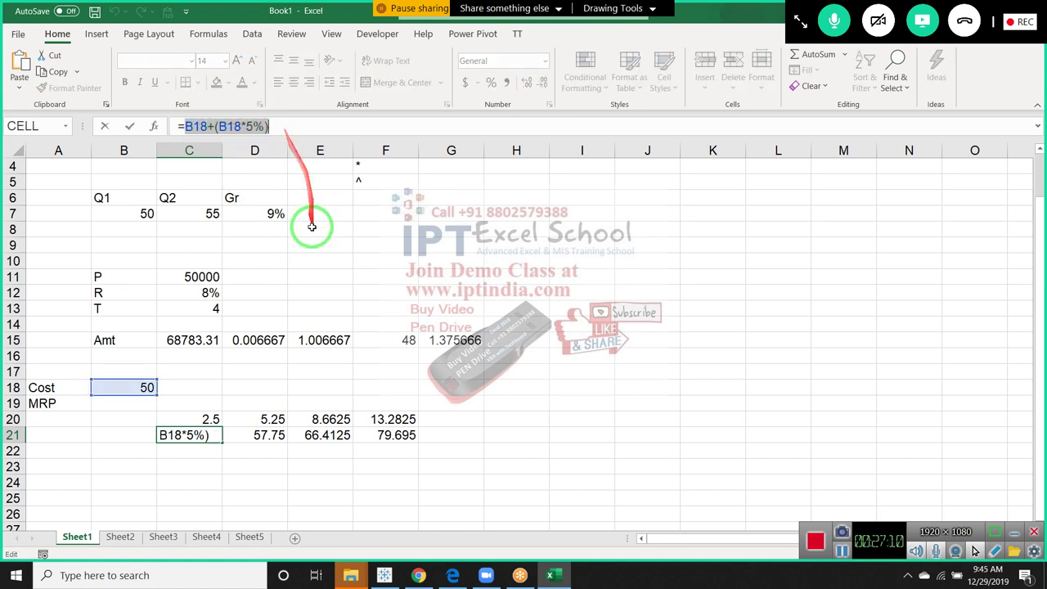
pyautogui.press('Escape')
# Step: Replace the C21 reference in D20's formula with (B18+(B18*5%))
pyautogui.click(273, 420)
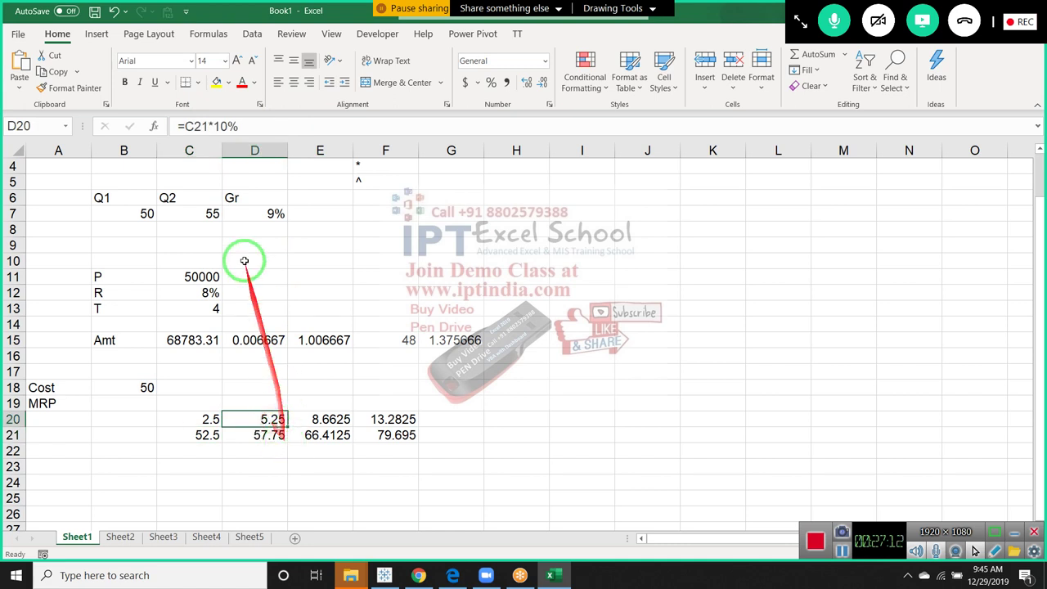
pyautogui.click(262, 432)
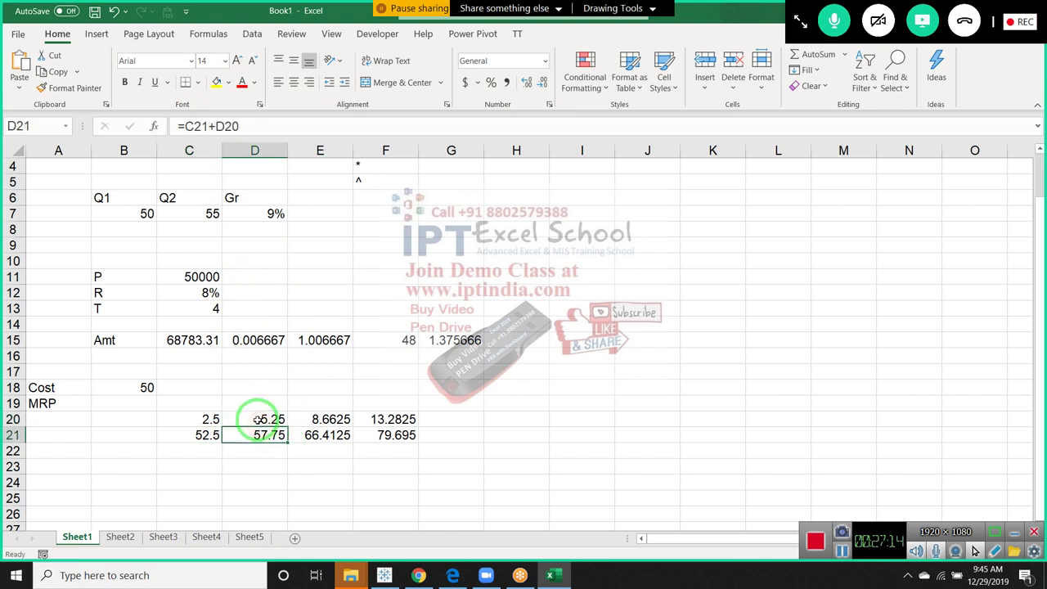
pyautogui.doubleClick(244, 419)
pyautogui.doubleClick(239, 419)
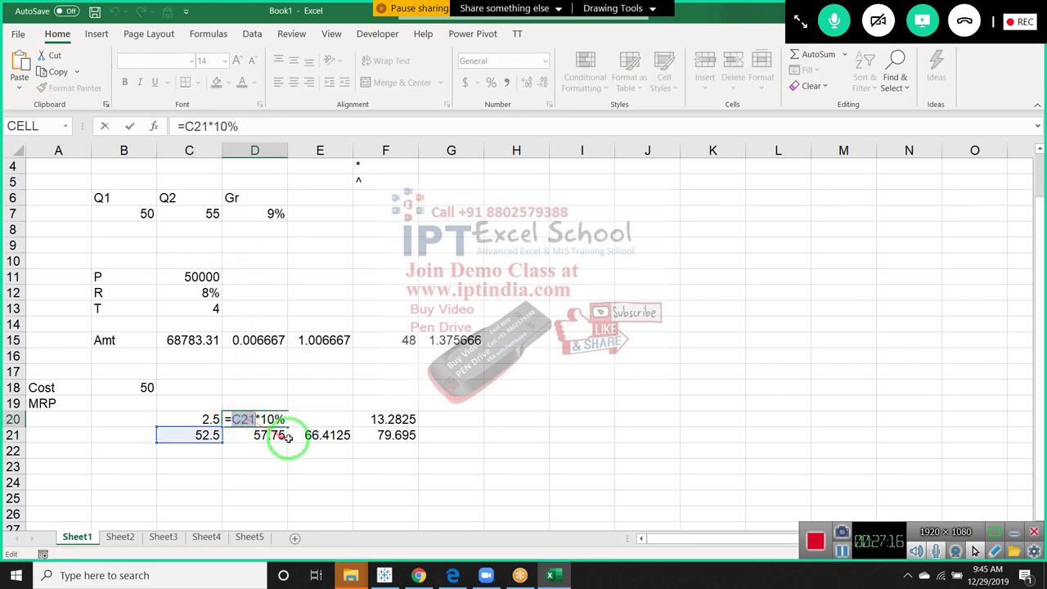
pyautogui.write('()')
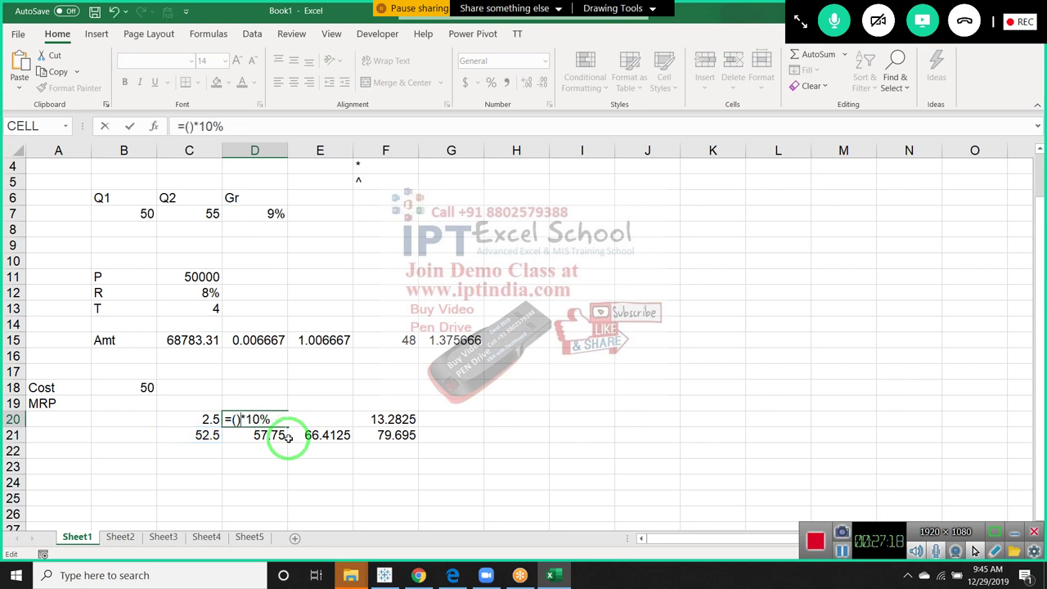
pyautogui.write('B18+(B18*5%)')
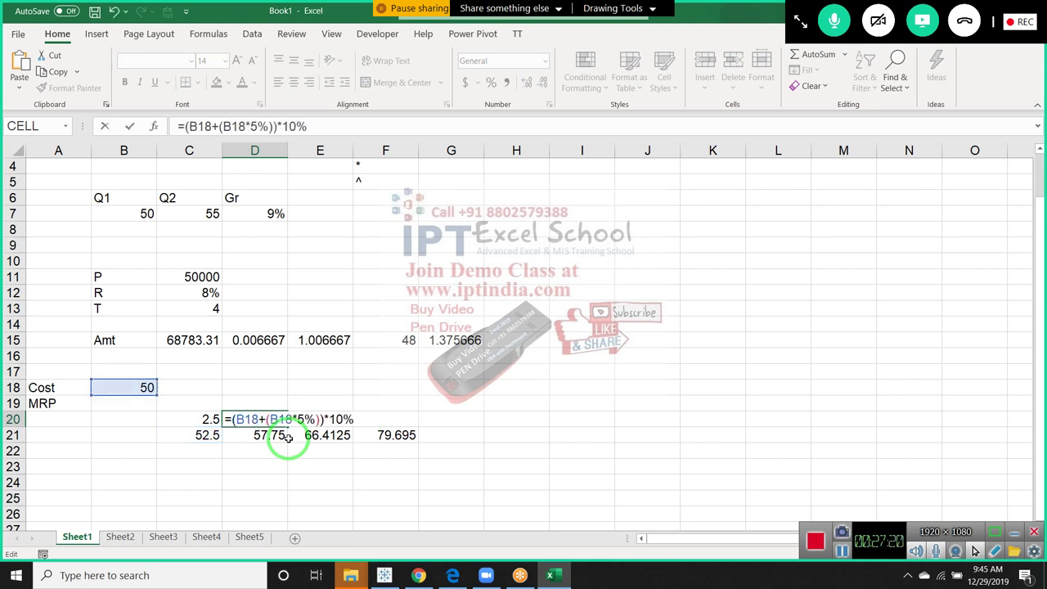
pyautogui.press('Return')
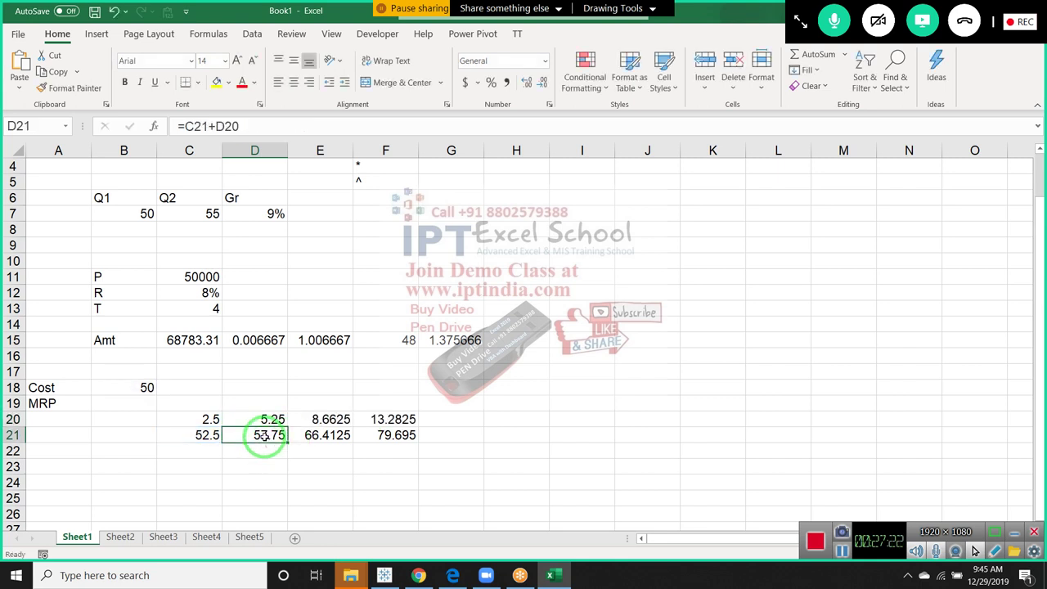
# Step: Make the same (B18+(B18*5%)) replacement for C21 in D21 and review D20's formula
pyautogui.doubleClick(263, 435)
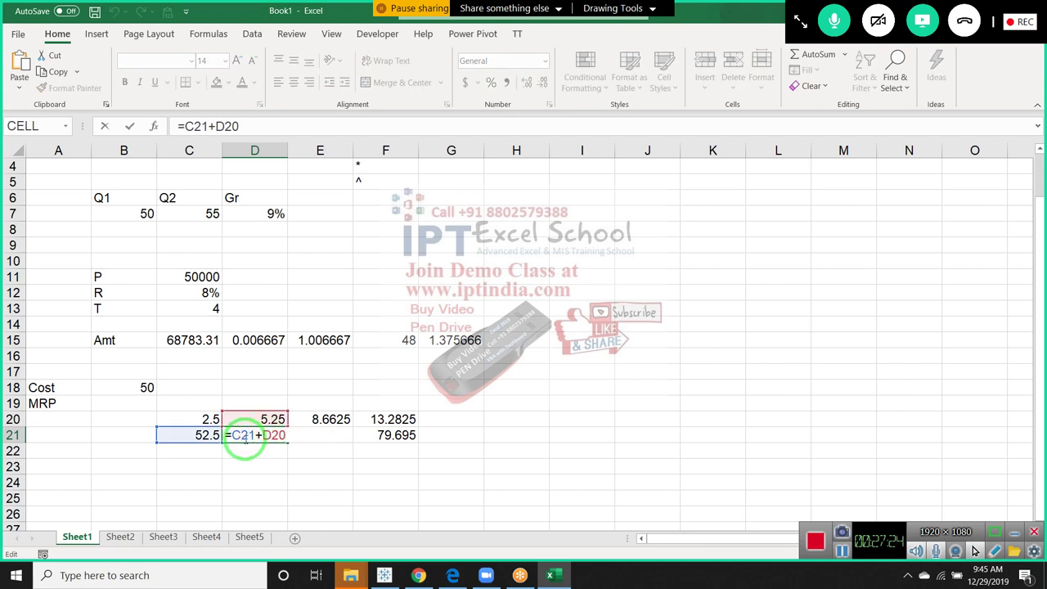
pyautogui.doubleClick(243, 435)
pyautogui.write('(')
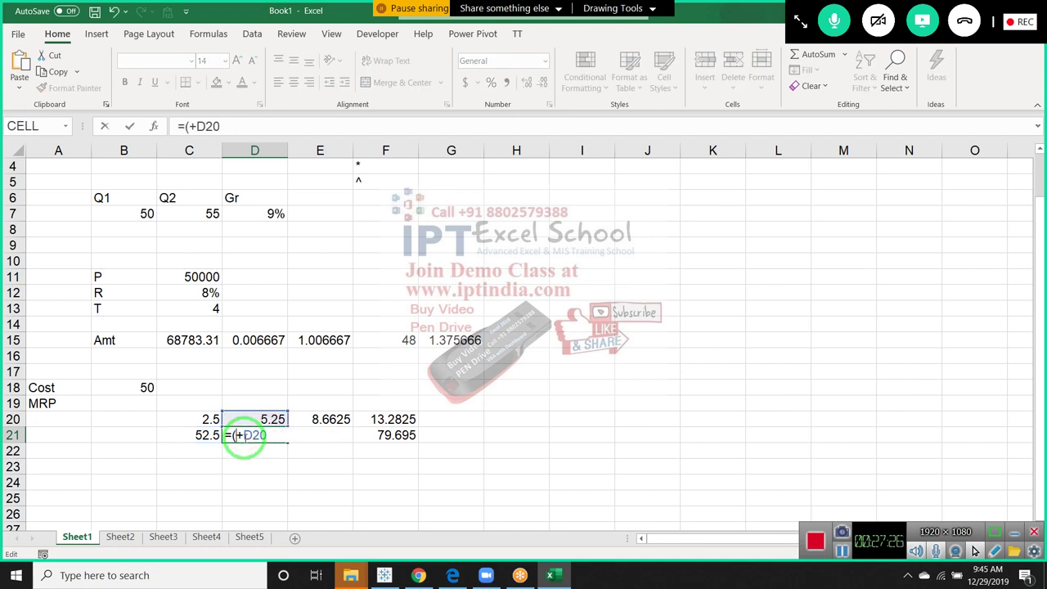
pyautogui.write(')')
pyautogui.write('B18+(B18*5%)')
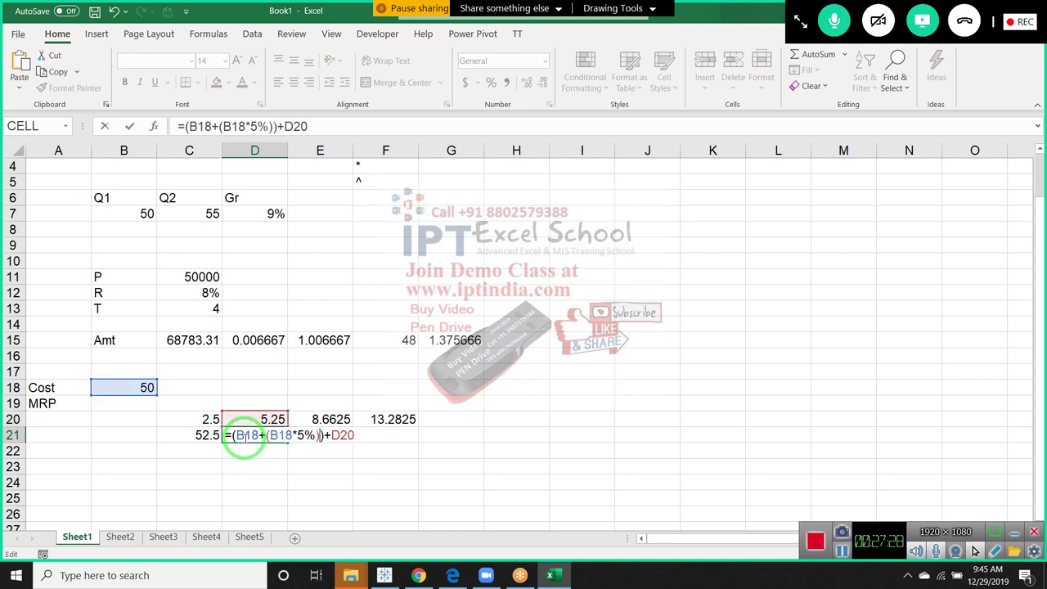
pyautogui.press('Return')
pyautogui.press('Up')
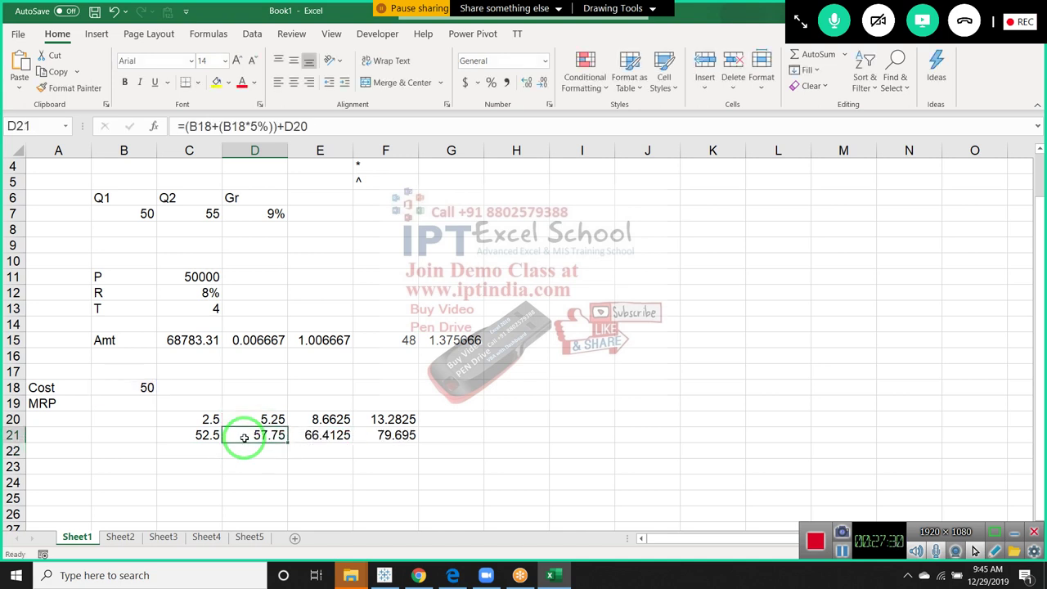
pyautogui.press('Up')
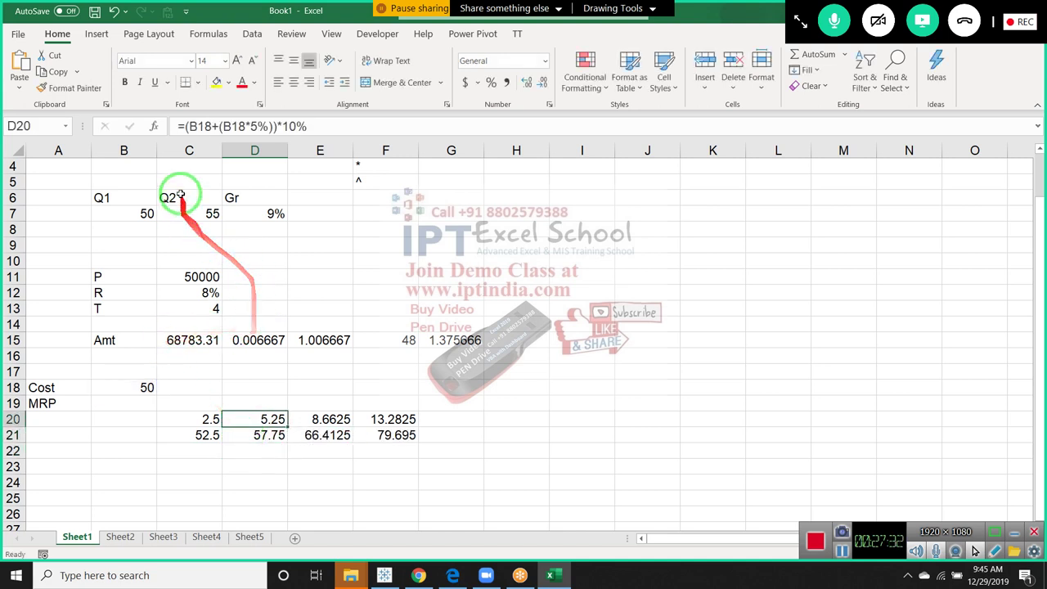
pyautogui.click(190, 126)
pyautogui.moveTo(189, 126); pyautogui.dragTo(347, 127)
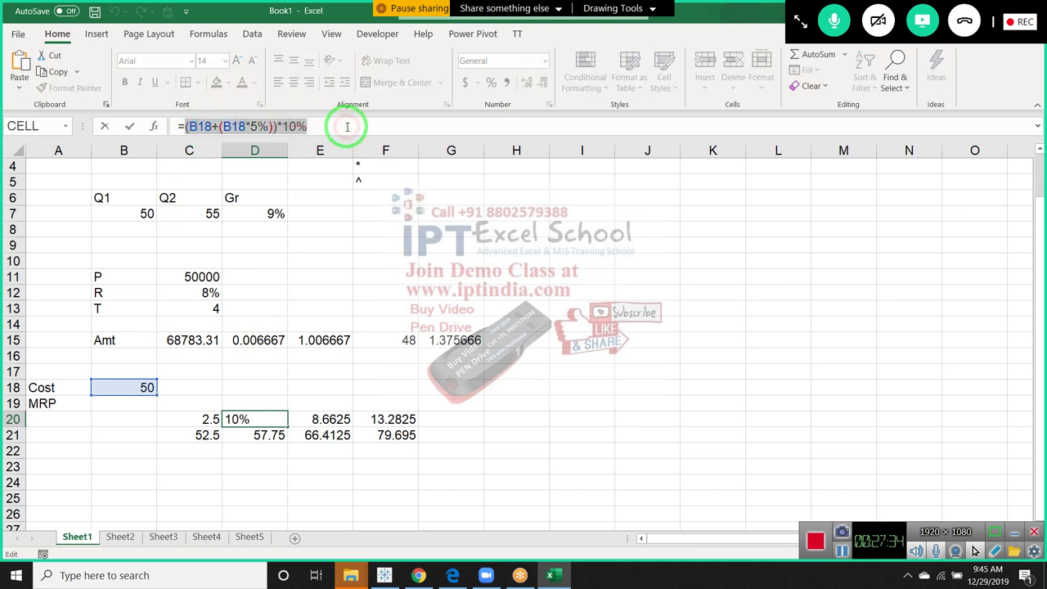
pyautogui.press('Escape')
pyautogui.press('Down')
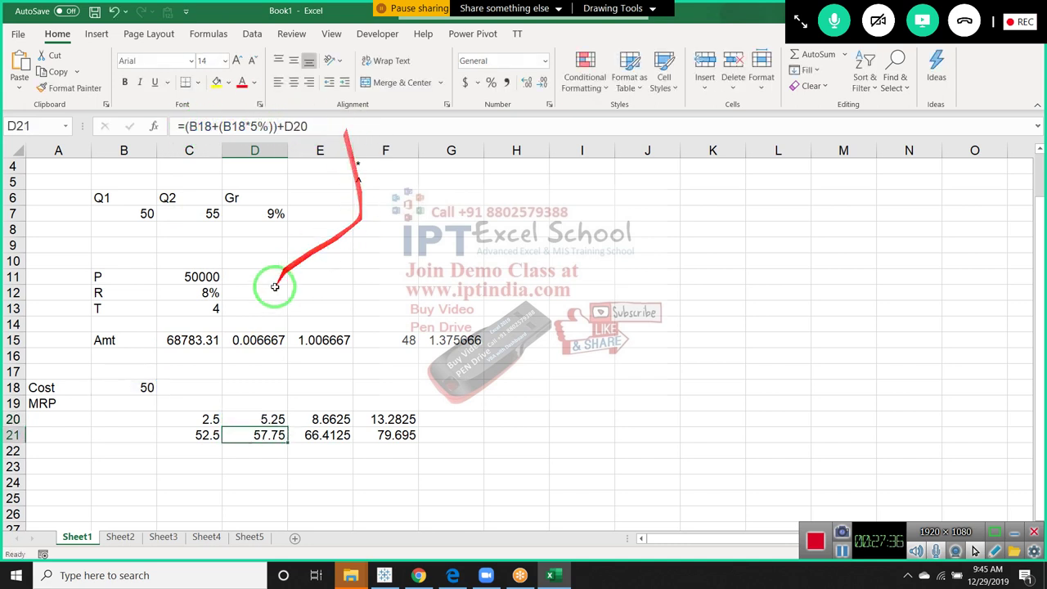
# Step: Replace D20 in D21's formula with ((B18+(B18*5%))*10%), giving 57.75
pyautogui.click(266, 431)
pyautogui.doubleClick(266, 431)
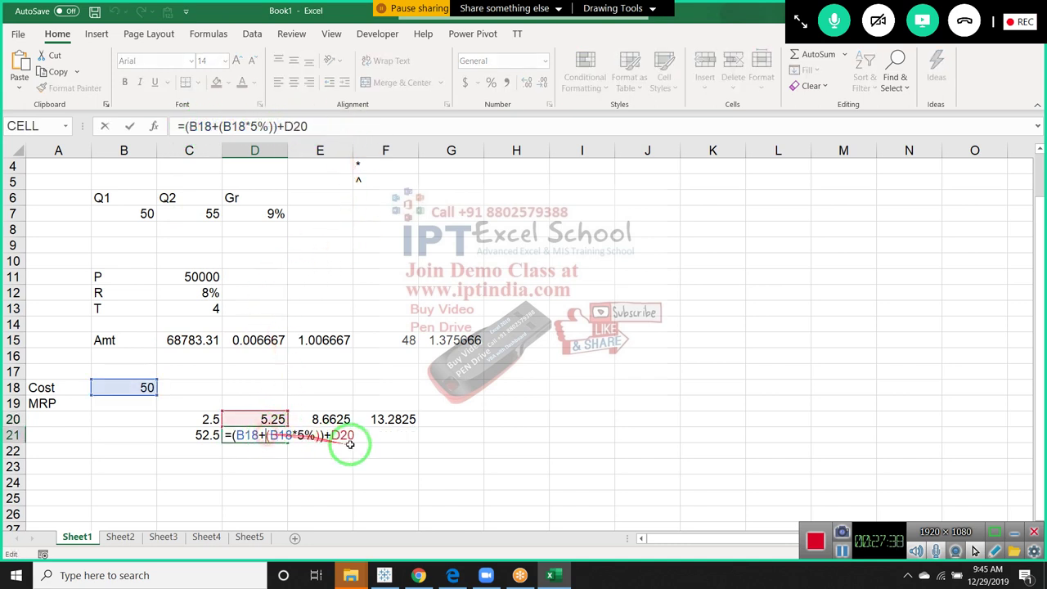
pyautogui.doubleClick(342, 435)
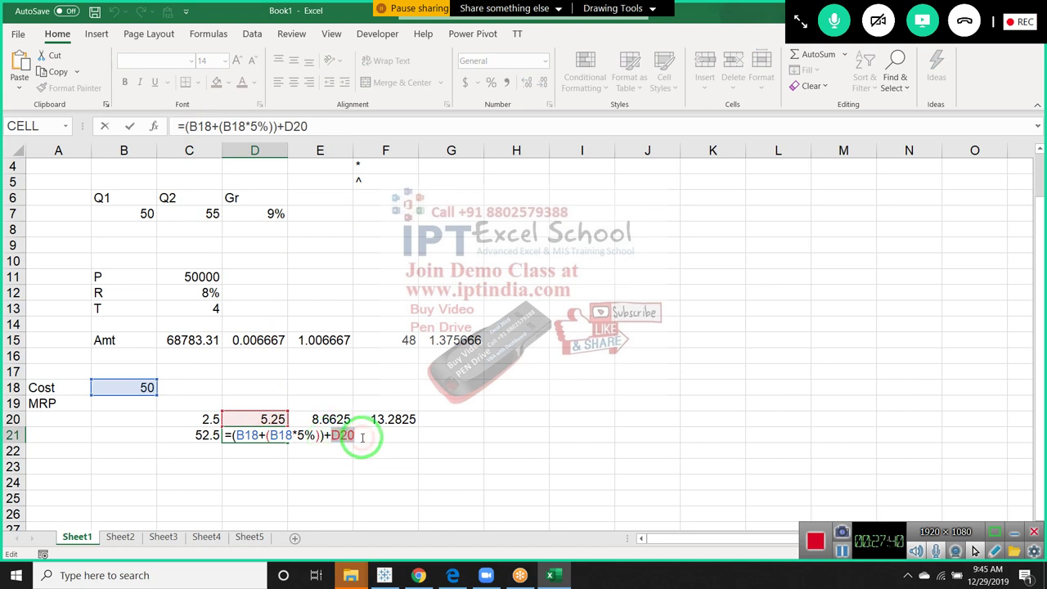
pyautogui.write('((B18+(B18*5%))*10%')
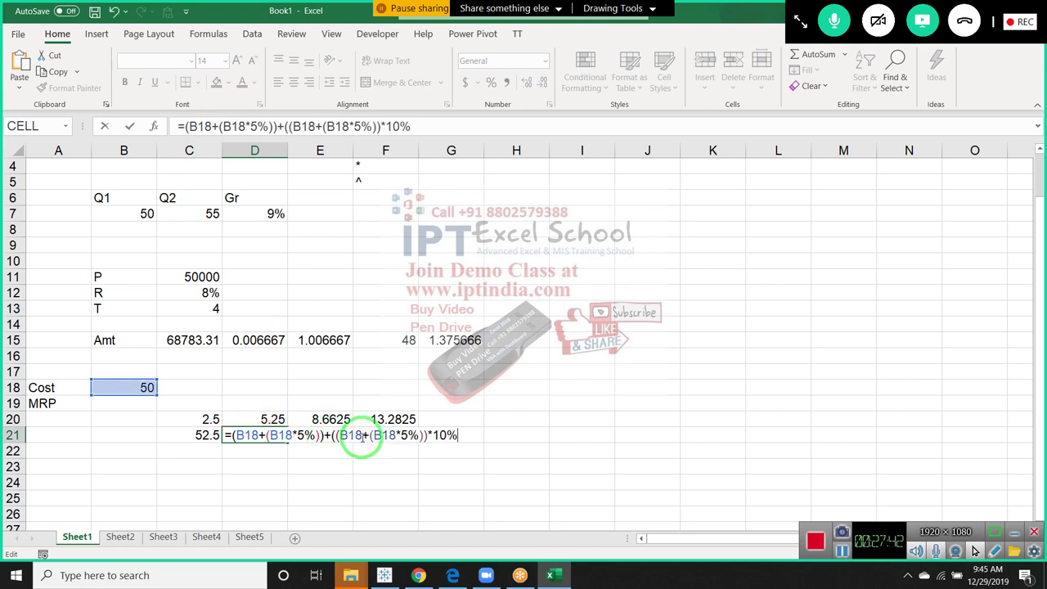
pyautogui.write(')')
pyautogui.press('Return')
# Step: Copy D21's full formula text from the formula bar
pyautogui.press('Up')
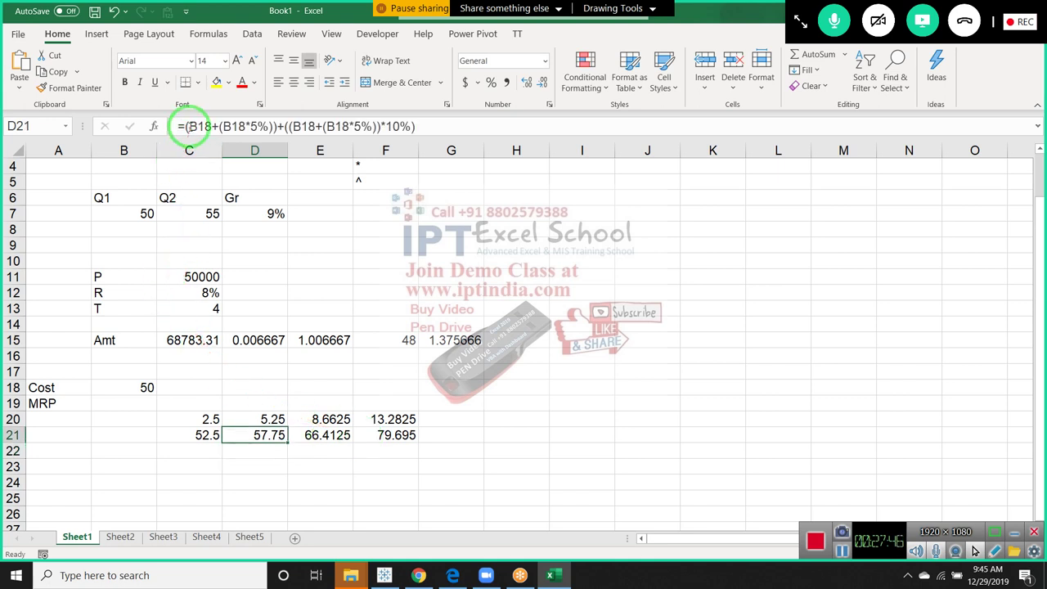
pyautogui.moveTo(184, 126); pyautogui.dragTo(462, 151)
pyautogui.hotkey('ctrl', 'c')
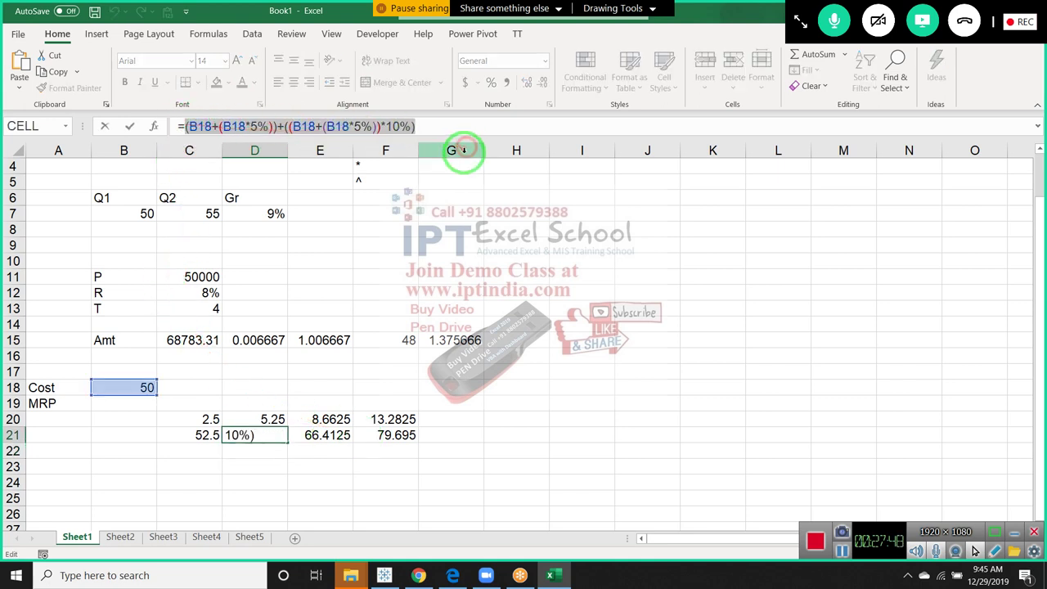
pyautogui.press('Escape')
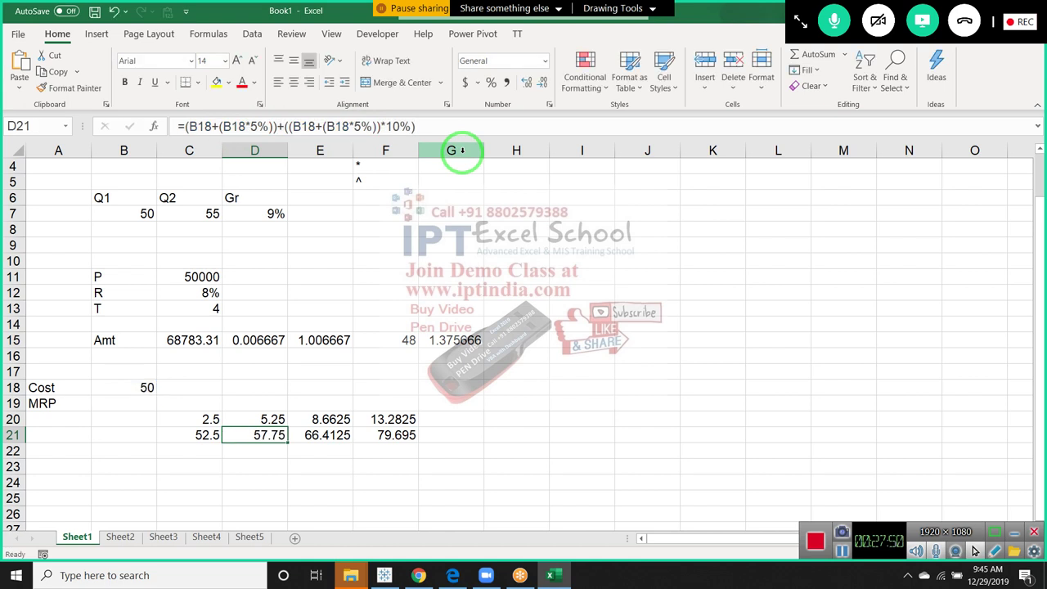
pyautogui.press('Right')
pyautogui.press('Up')
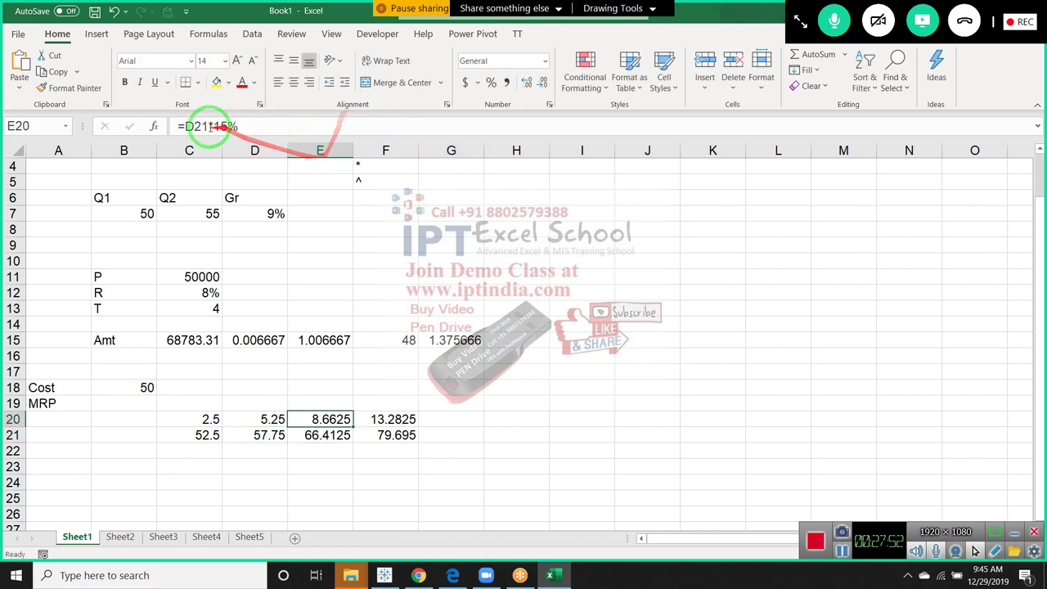
# Step: Replace D21 in E20's formula with D21's pasted formula in parentheses
pyautogui.doubleClick(198, 126)
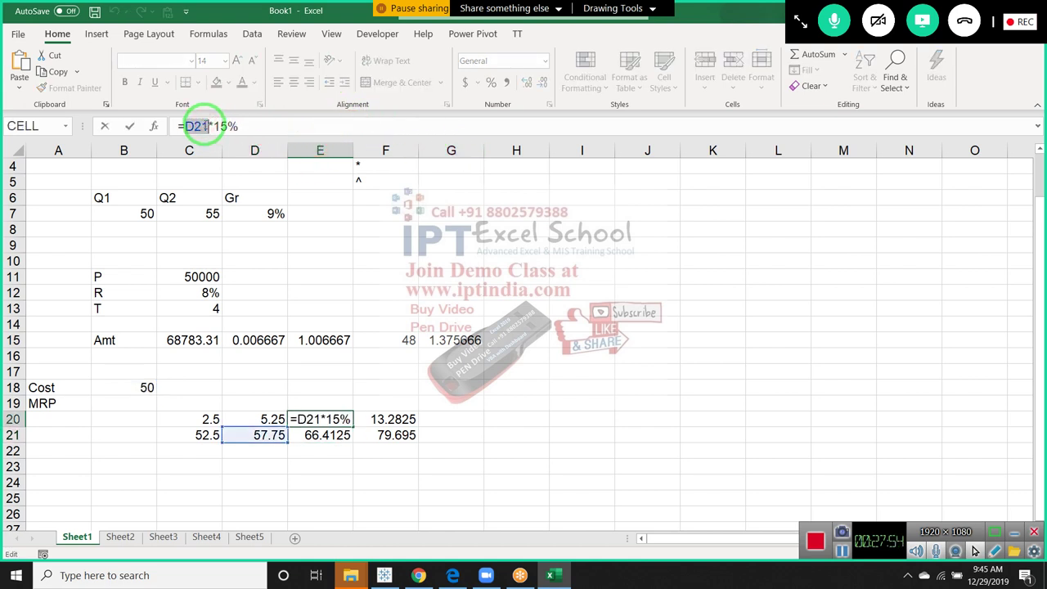
pyautogui.write('()')
pyautogui.press('Left')
pyautogui.hotkey('ctrl', 'v')
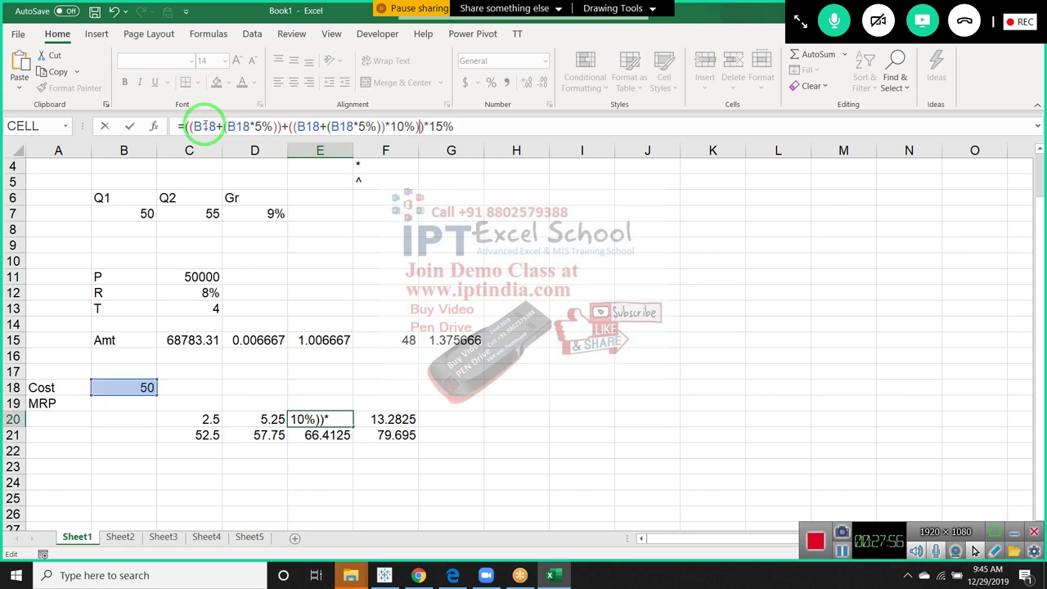
pyautogui.press('Return')
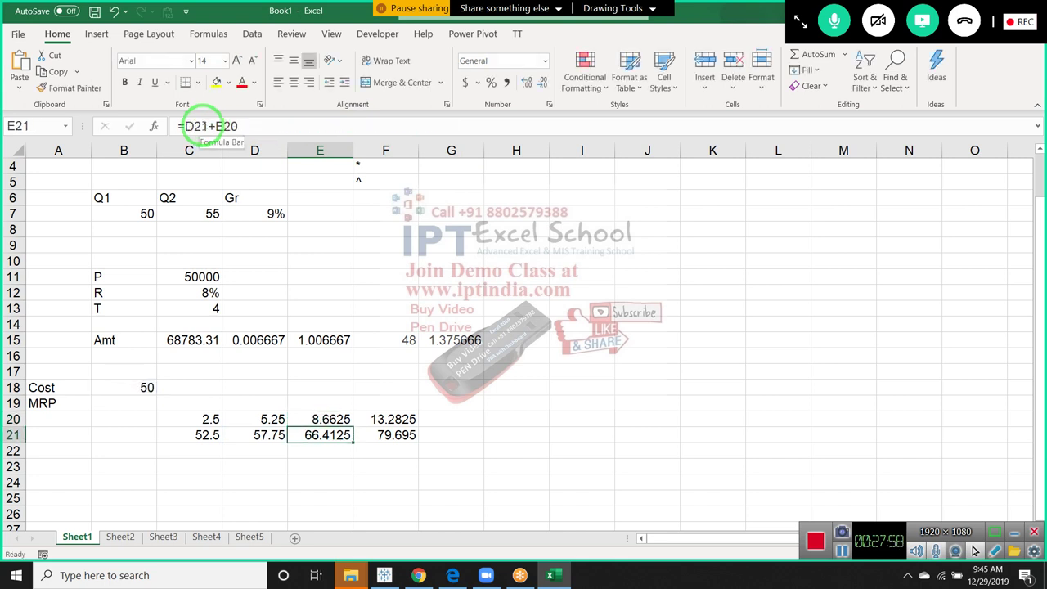
# Step: Replace D21 in E21's formula with D21's pasted formula in parentheses
pyautogui.click(202, 126)
pyautogui.doubleClick(202, 126)
pyautogui.write('(')
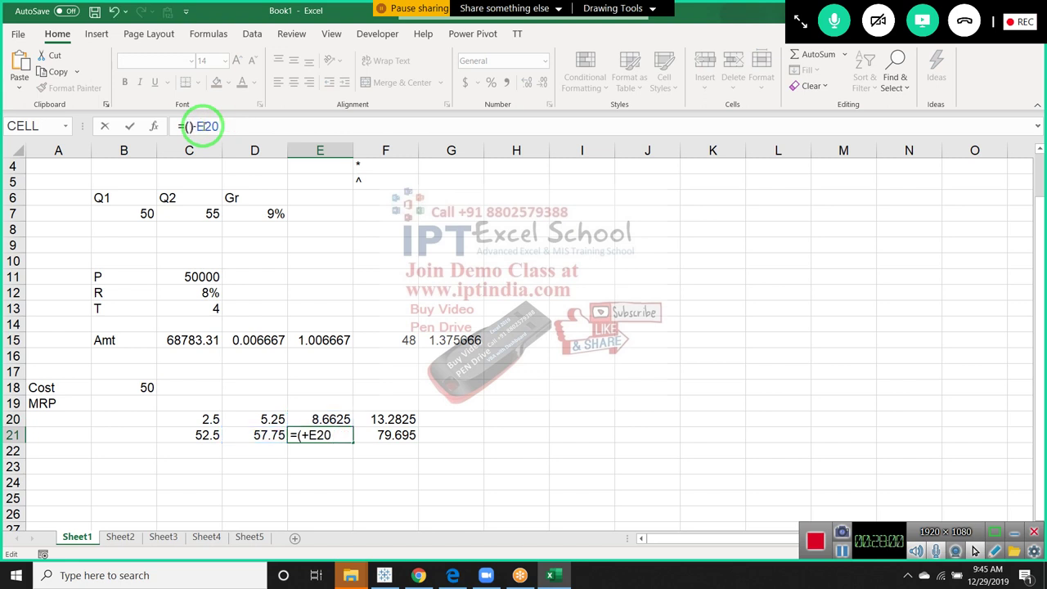
pyautogui.write(')')
pyautogui.press('Left')
pyautogui.hotkey('ctrl', 'v')
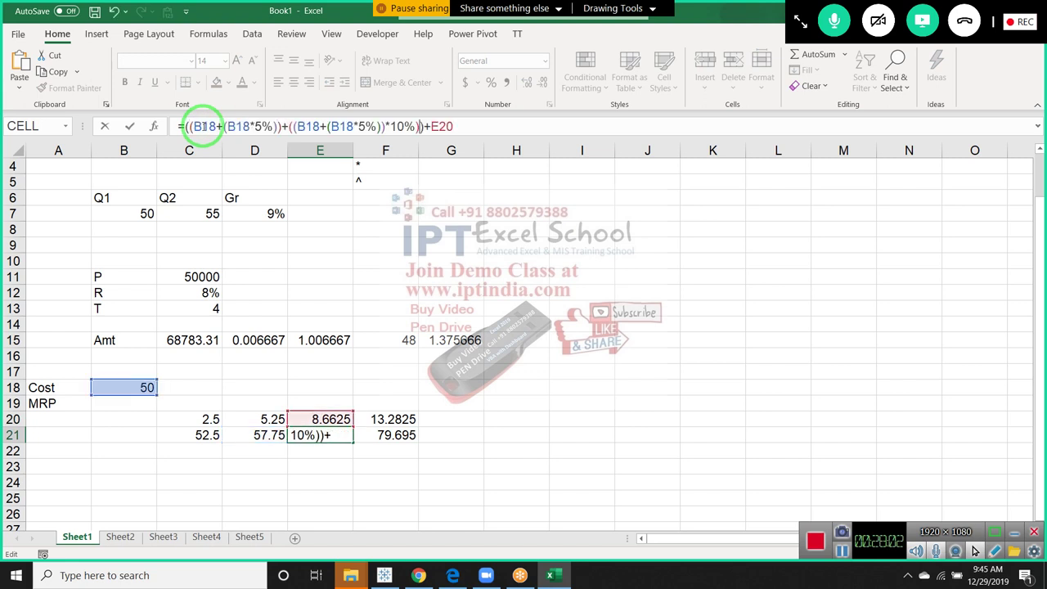
pyautogui.press('Return')
# Step: Replace E20 in E21 with E20's pasted formula times 15%, then copy E21's formula
pyautogui.press('Up')
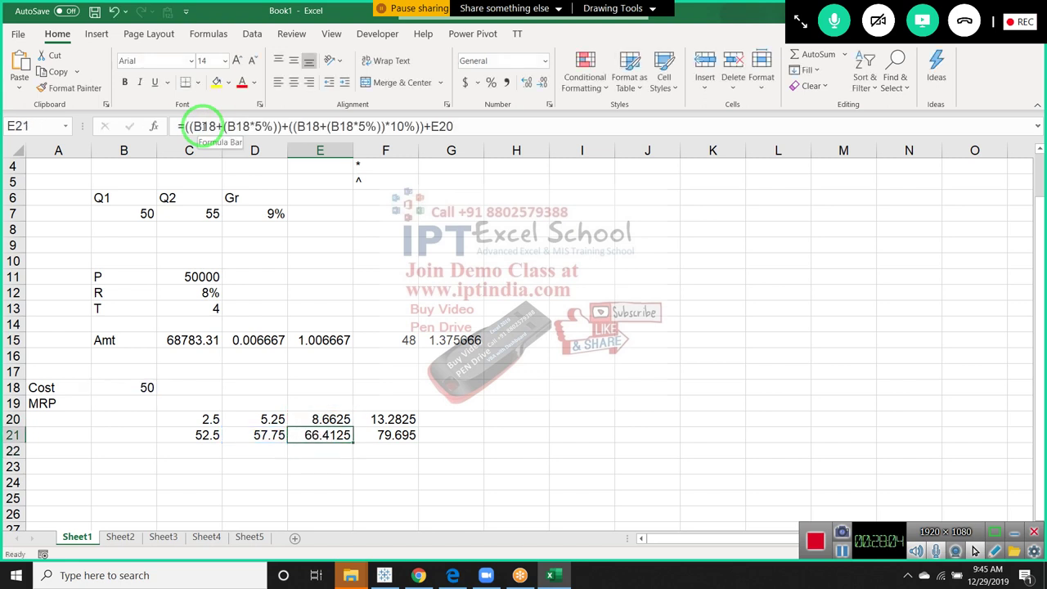
pyautogui.press('Up')
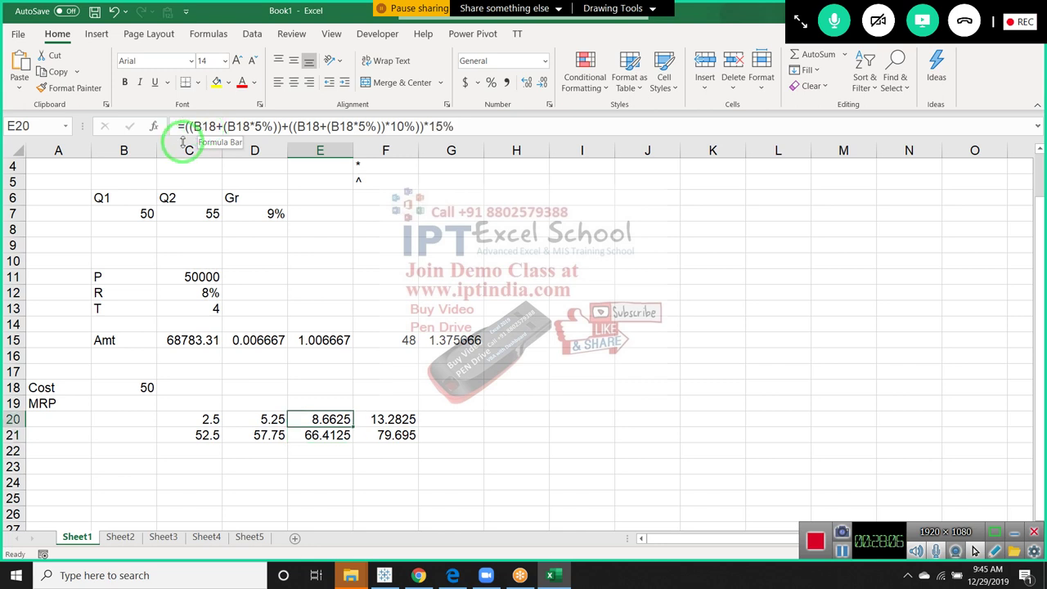
pyautogui.moveTo(187, 126); pyautogui.dragTo(495, 169)
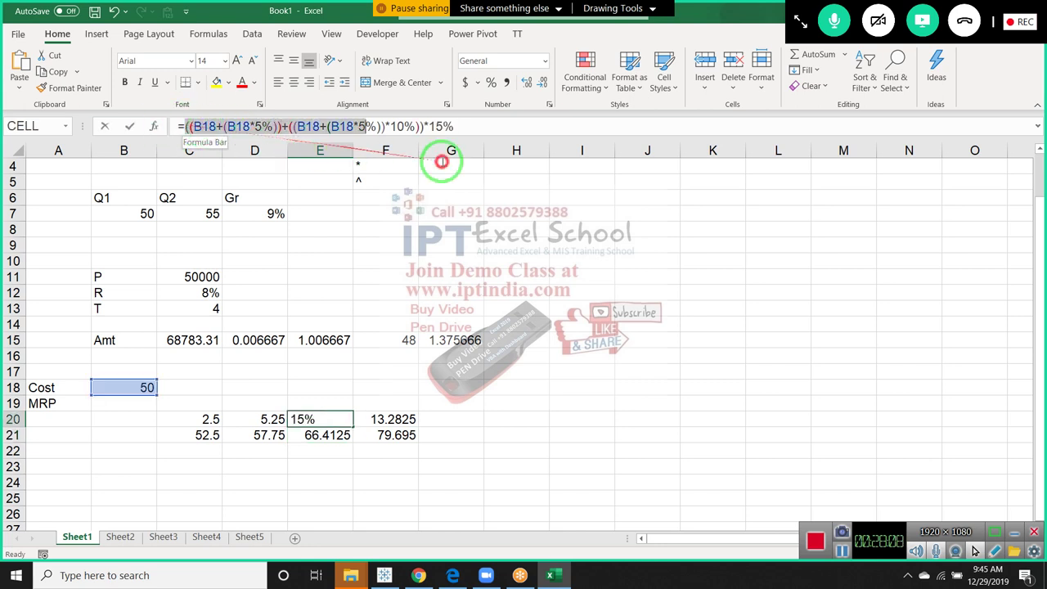
pyautogui.press('Return')
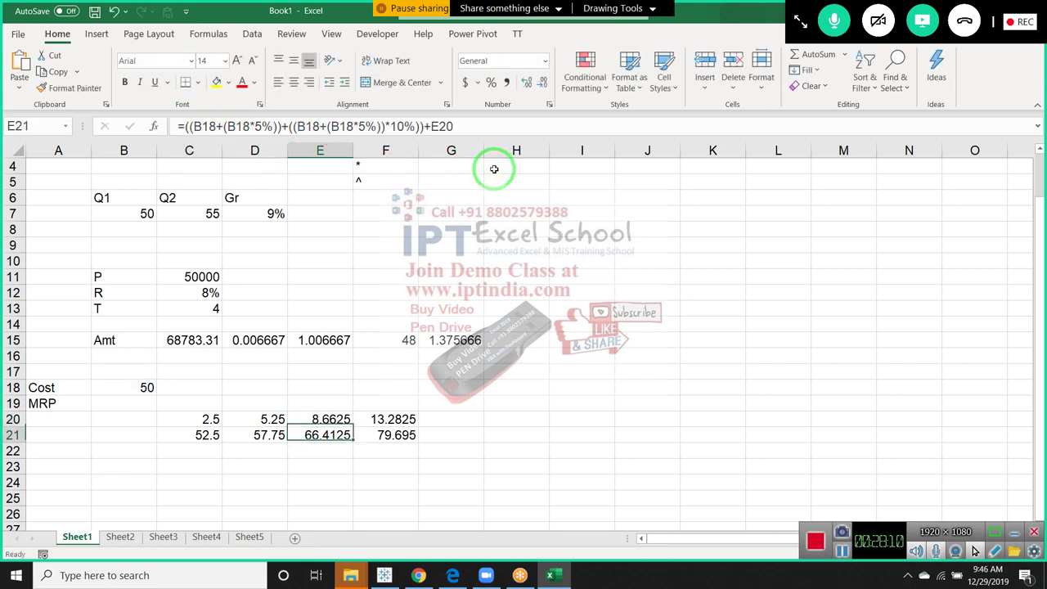
pyautogui.doubleClick(447, 126)
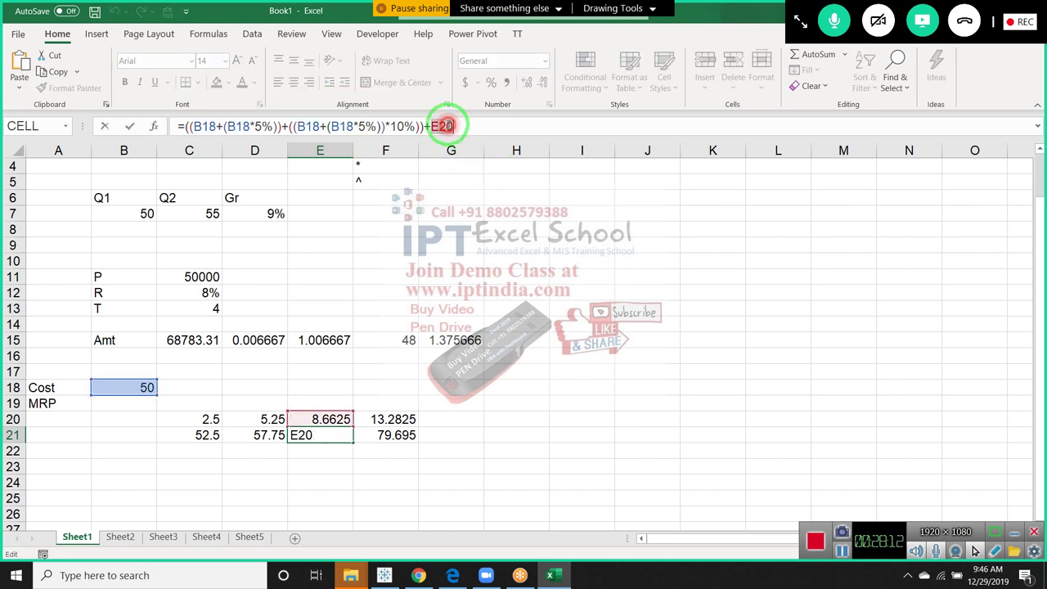
pyautogui.write('(')
pyautogui.write('((B18+(B18*5%))+((B18+(B18*5%))*10%)')
pyautogui.write(')*15%')
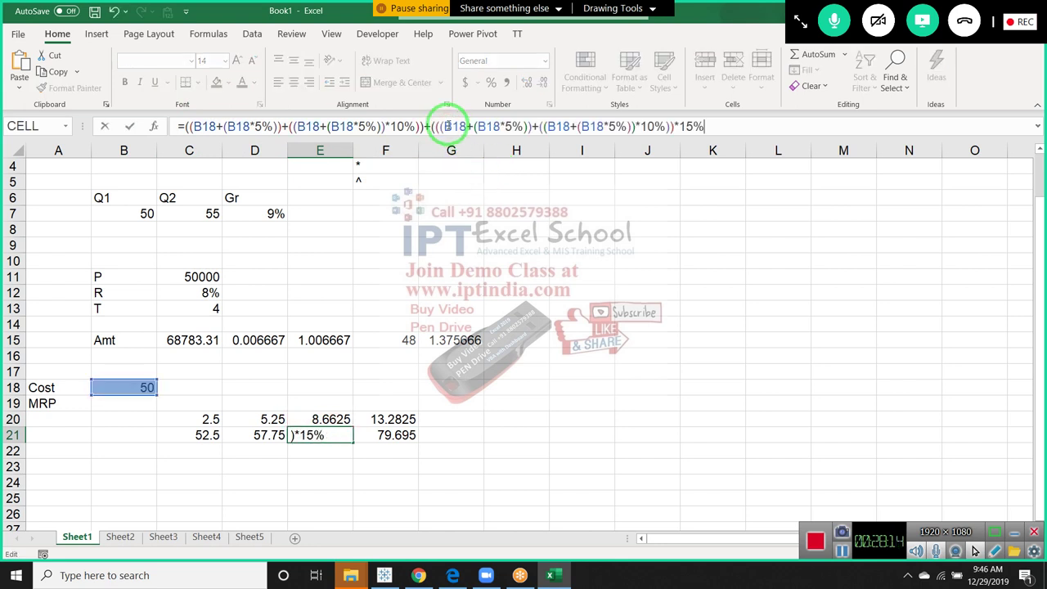
pyautogui.write(')')
pyautogui.press('Return')
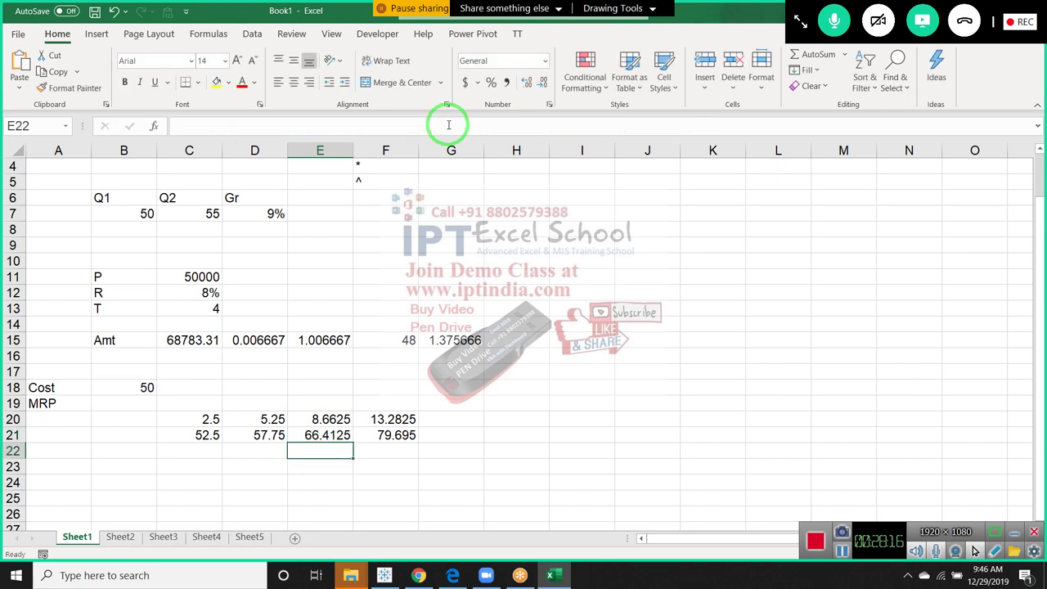
pyautogui.press('Up')
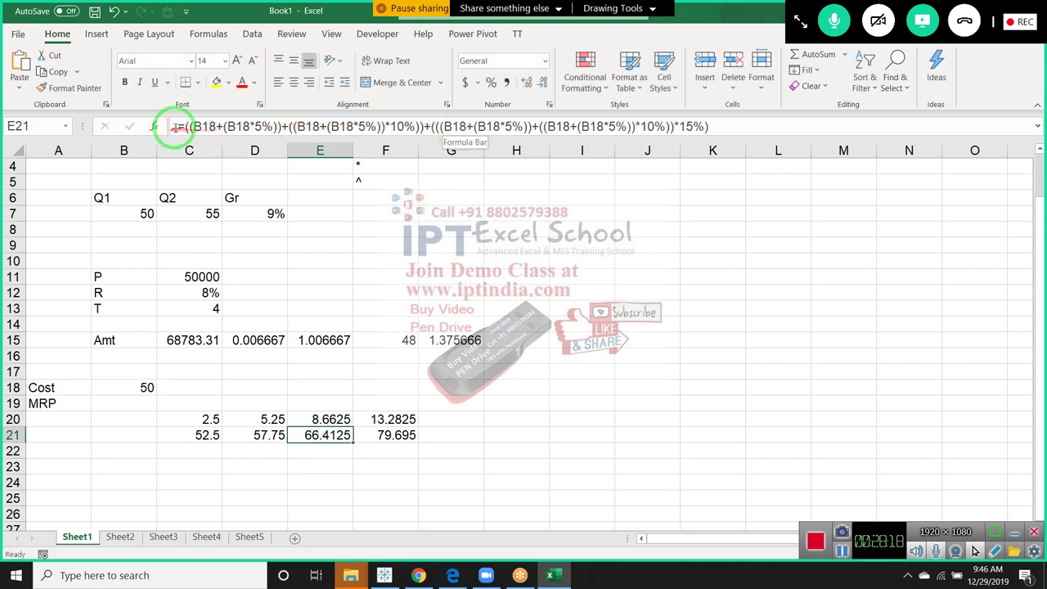
pyautogui.moveTo(181, 127); pyautogui.dragTo(769, 162)
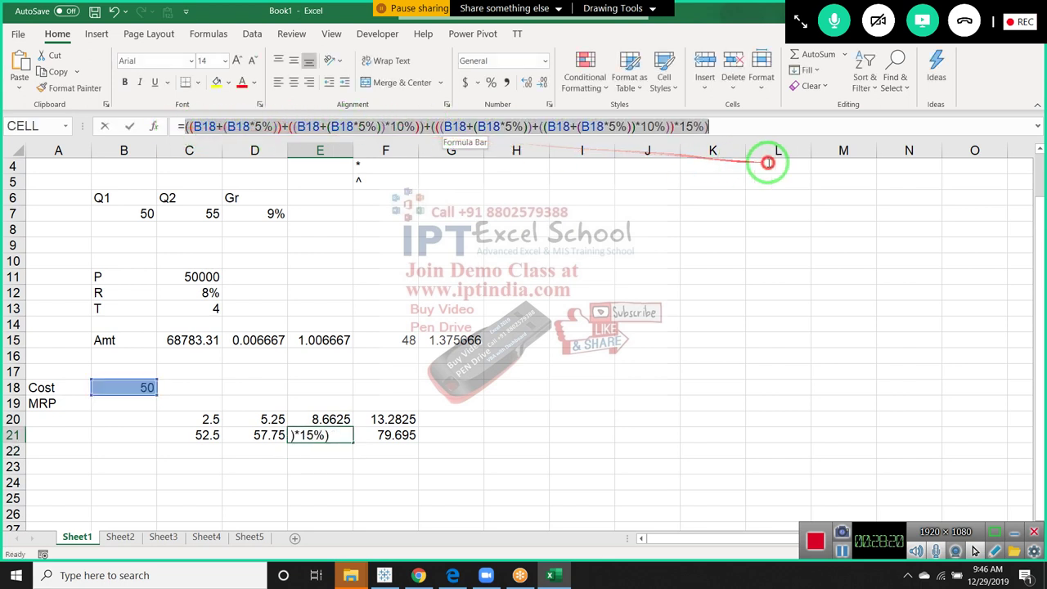
pyautogui.press('Escape')
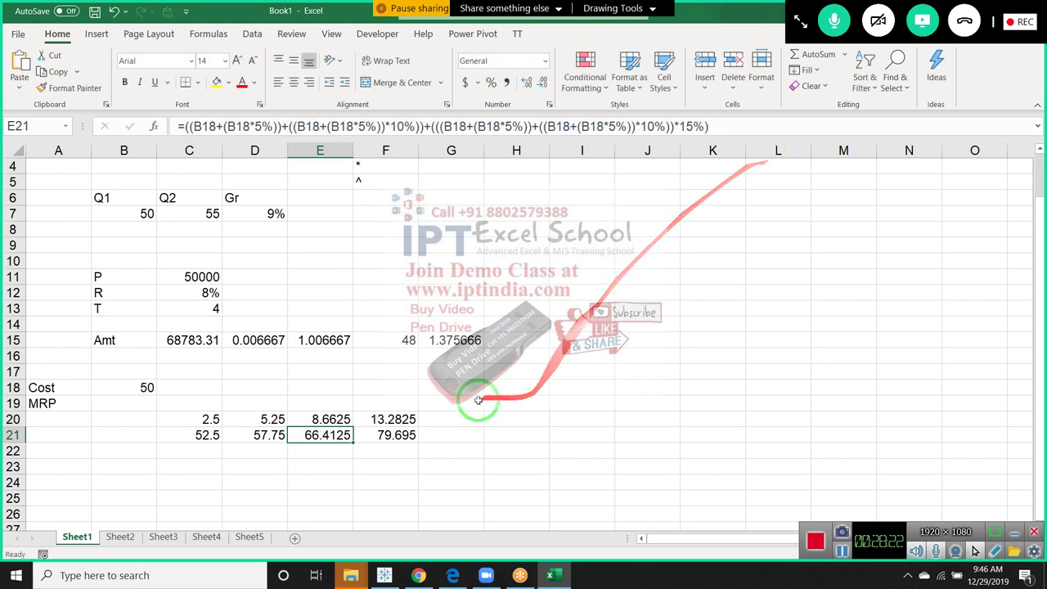
# Step: Replace E21 in F20's formula with E21's full formula in parentheses
pyautogui.click(399, 418)
pyautogui.doubleClick(195, 127)
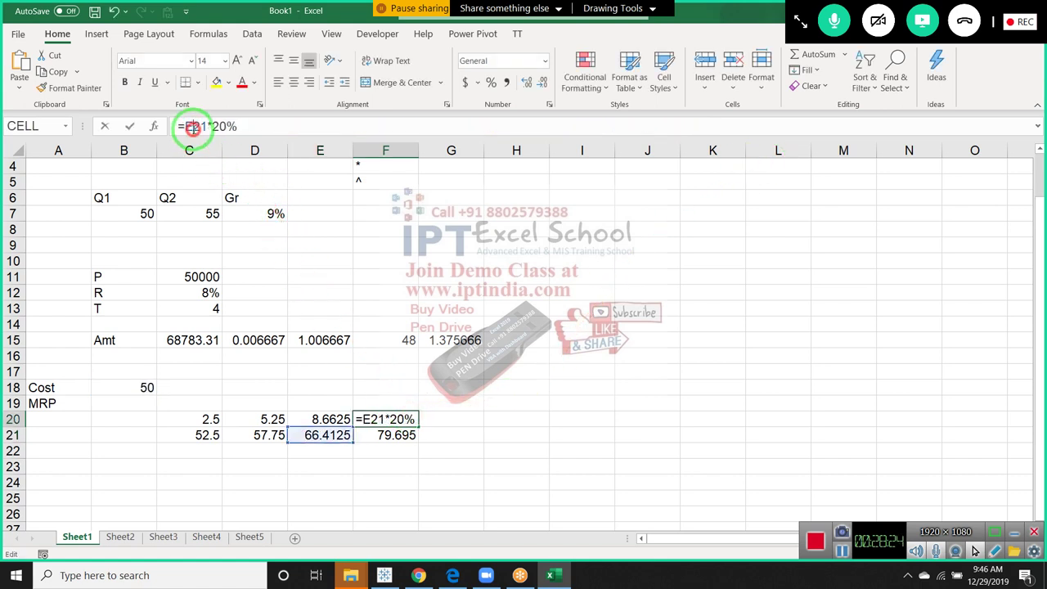
pyautogui.press('Delete')
pyautogui.write('()')
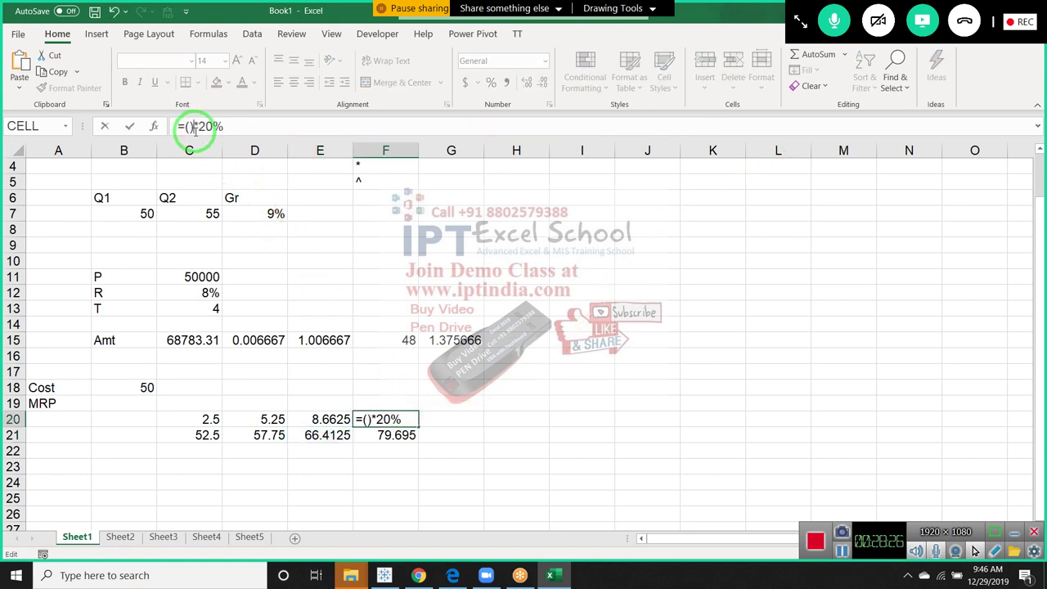
pyautogui.write('((B18+(B18*5%))+((B18+(B18*5%))*10%))+(((B18+(B18*5%))+((B18+(B18*5%))*10%))*15%)')
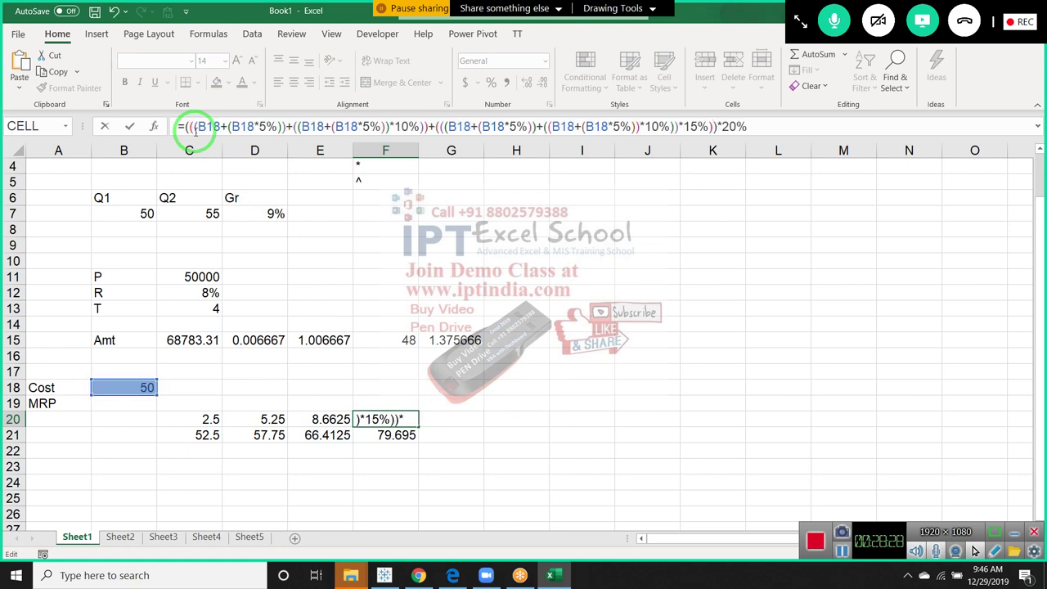
pyautogui.press('Return')
# Step: Make the same E21 replacement in F21, then copy F20's full formula text
pyautogui.doubleClick(195, 127)
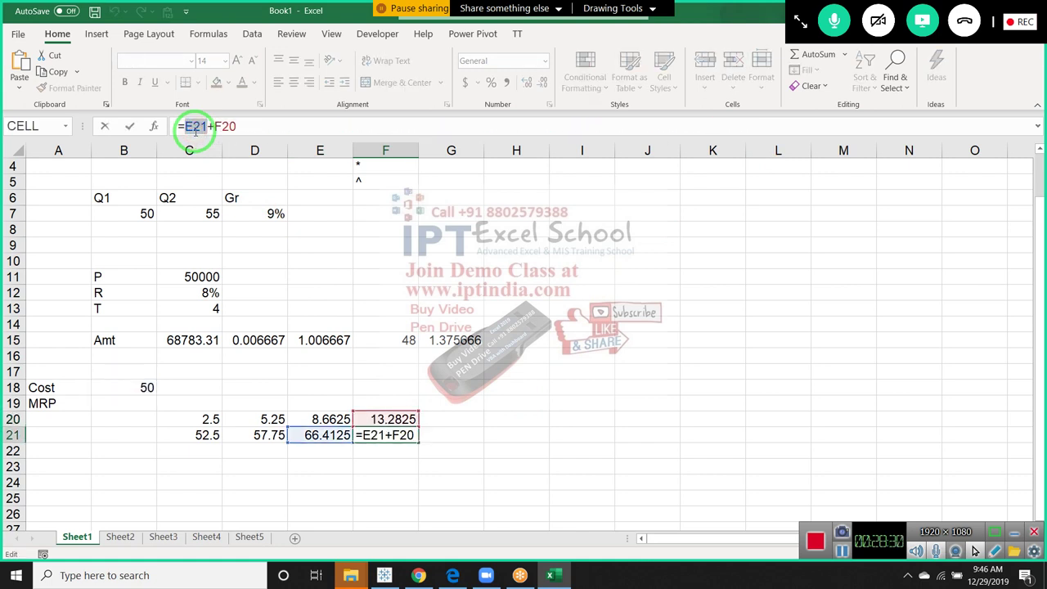
pyautogui.press('Delete')
pyautogui.write('()')
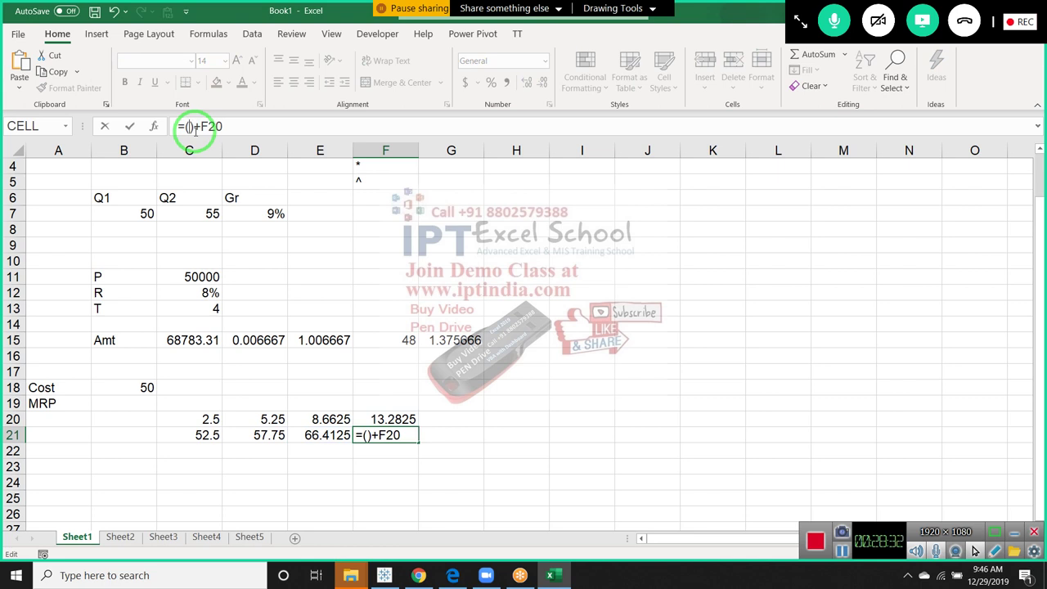
pyautogui.write('((B18+(B18*5%))+((B18+(B18*5%))*10%))+(((B18+(B18*5%))+((B18+(B18*5%))*10%))*15%)')
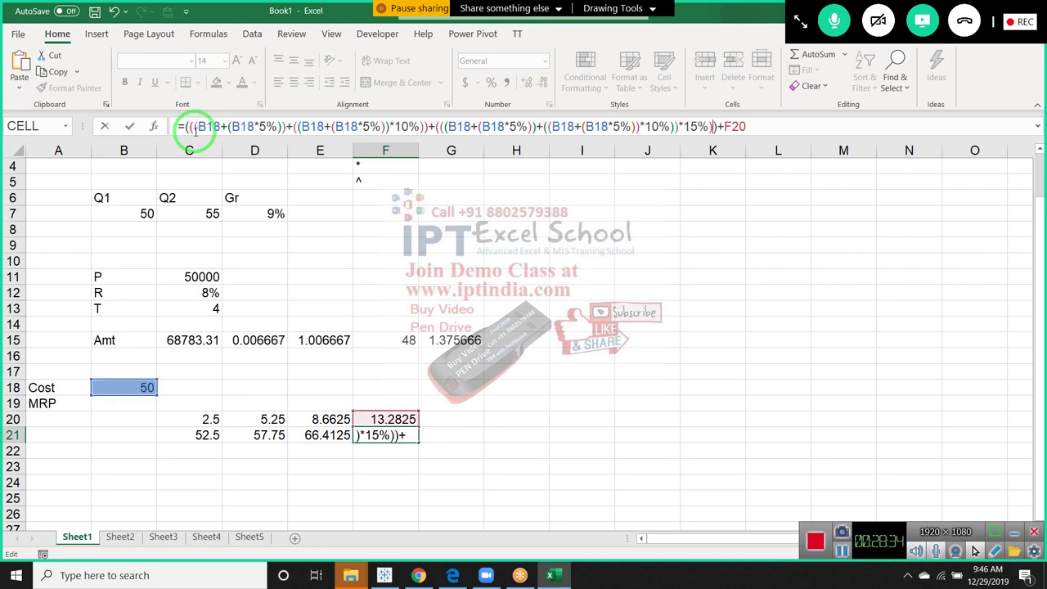
pyautogui.press('Return')
pyautogui.press('Up')
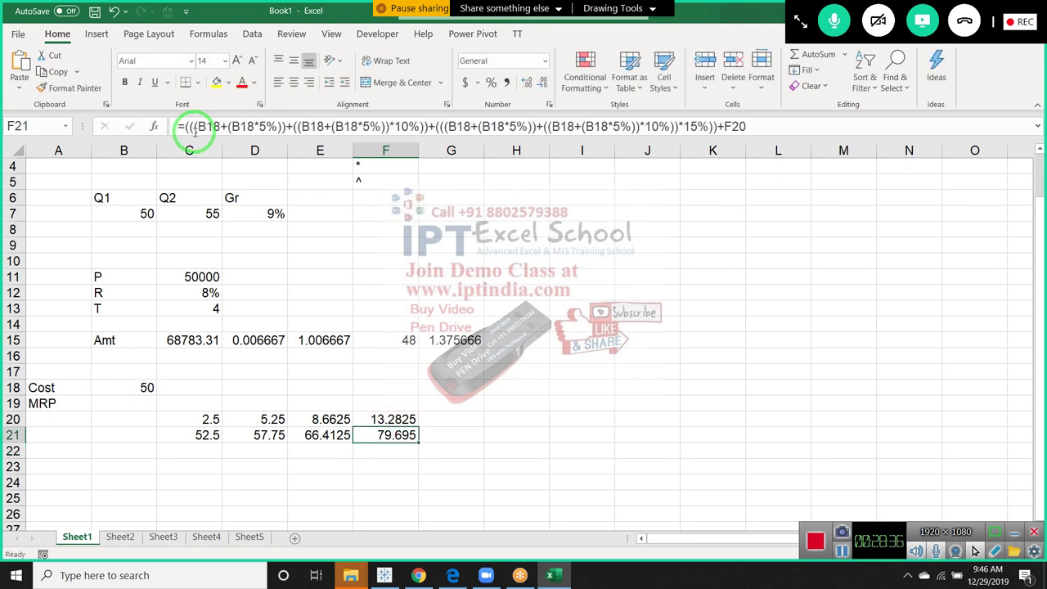
pyautogui.press('Up')
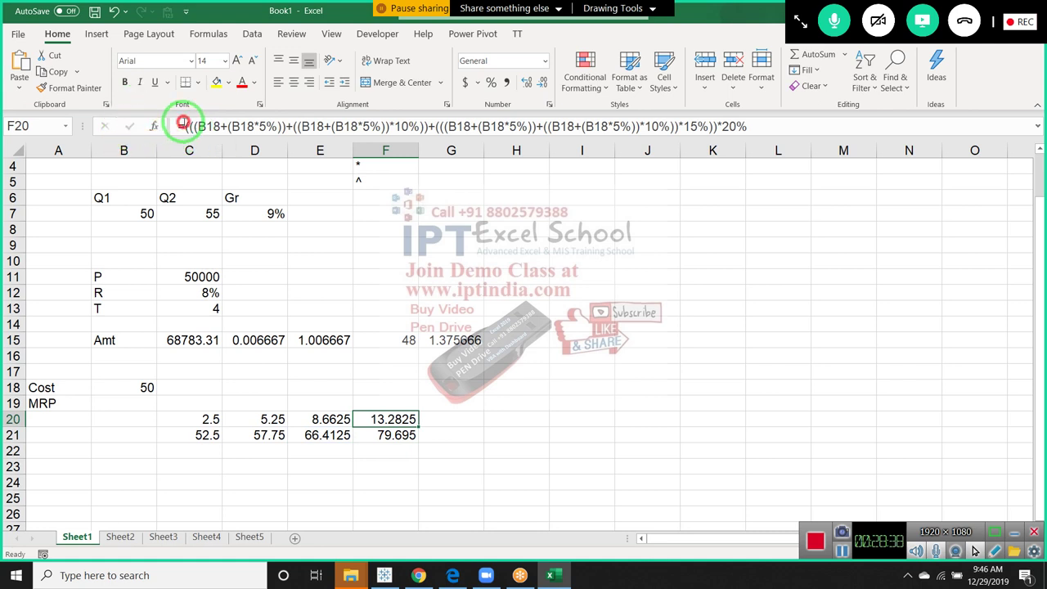
pyautogui.moveTo(183, 126); pyautogui.dragTo(827, 171)
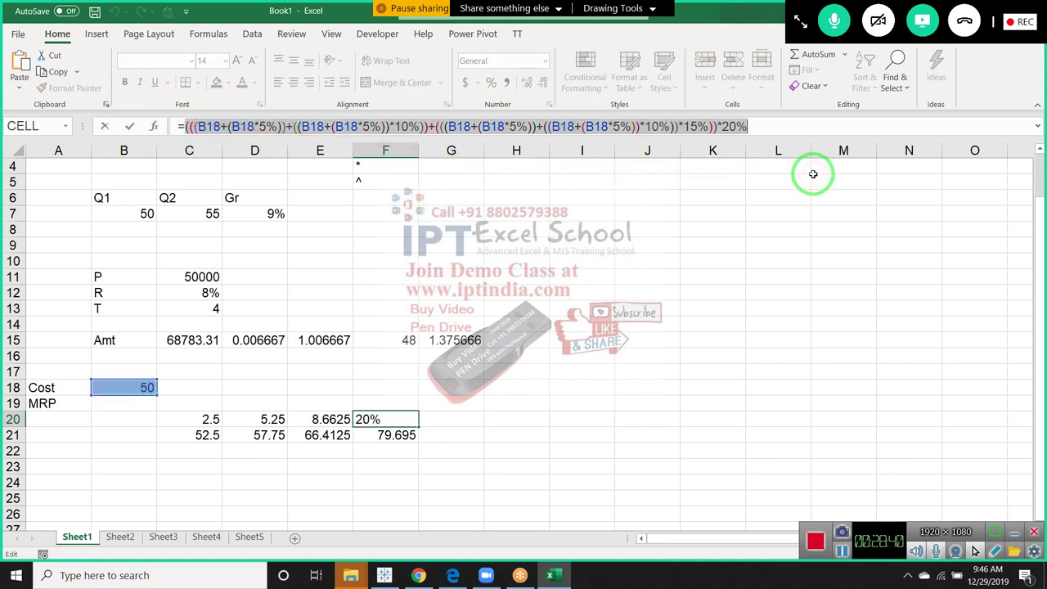
pyautogui.hotkey('ctrl', 'Return')
pyautogui.press('Down')
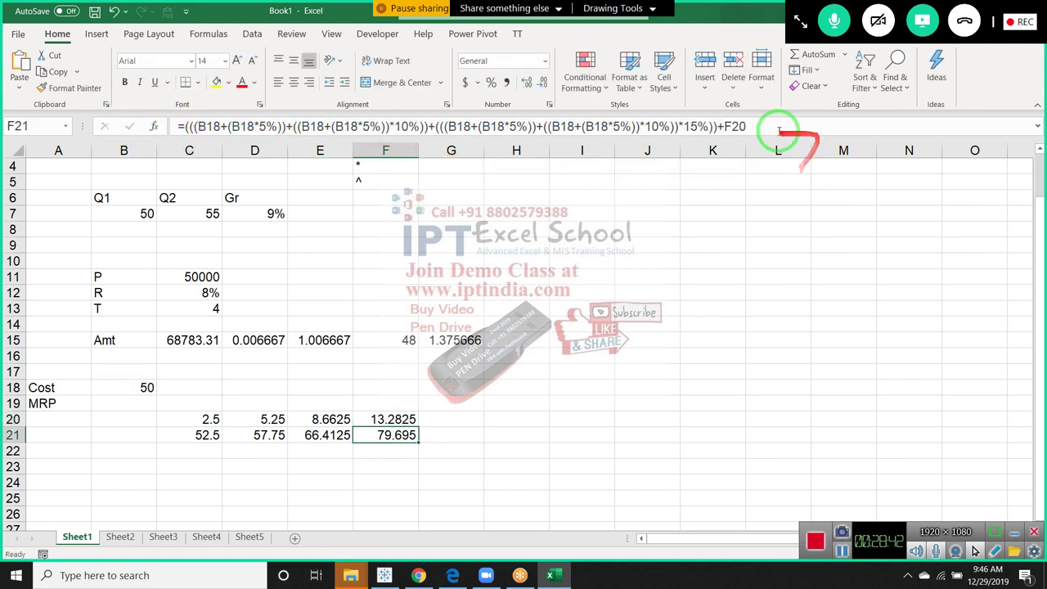
# Step: Replace F20 in F21 with F20's pasted formula in brackets so F21 shows 79.695
pyautogui.moveTo(725, 126); pyautogui.dragTo(791, 137)
pyautogui.write('(')
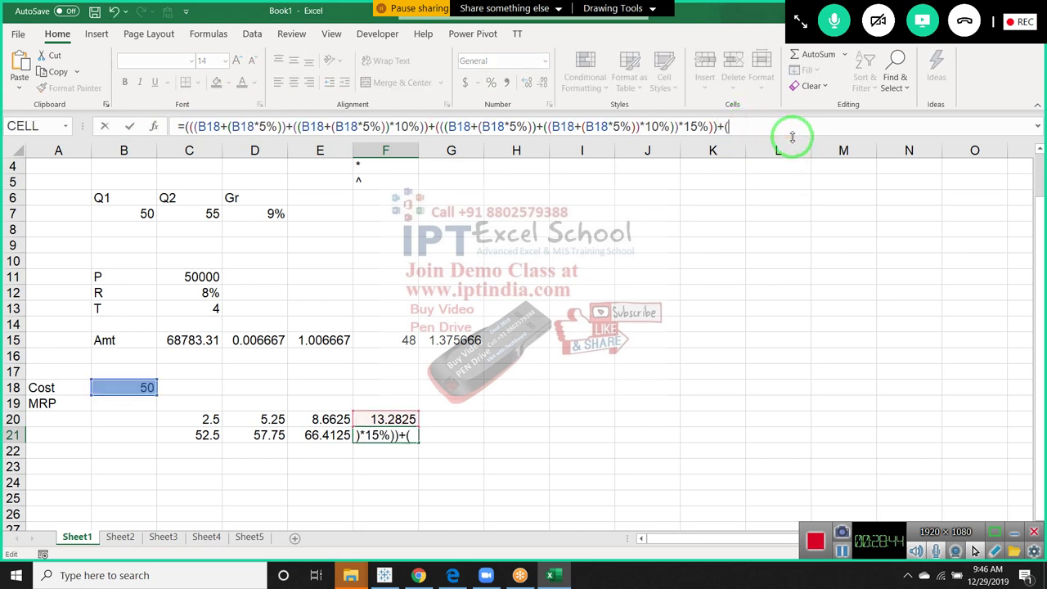
pyautogui.write(')')
pyautogui.press('Left')
pyautogui.write('(((B18+(B18*5%))+((B18+(B18*5%))*10%))+(((B18+(B18*5%))+((B18+(B18*5%))*10%))*15%))*20%')
pyautogui.press('Return')
pyautogui.press('Up')
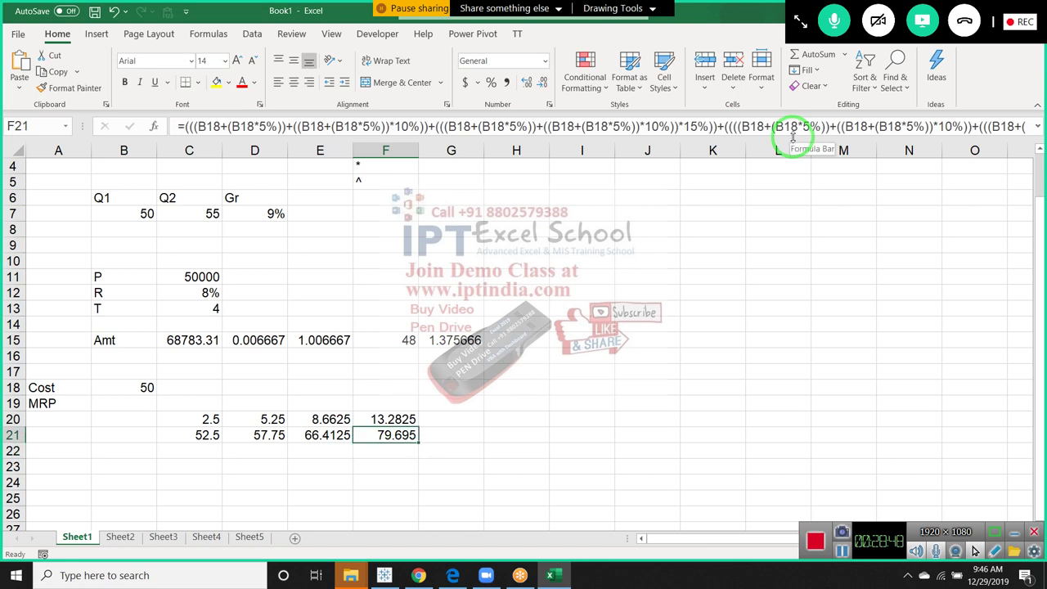
pyautogui.press('F2')
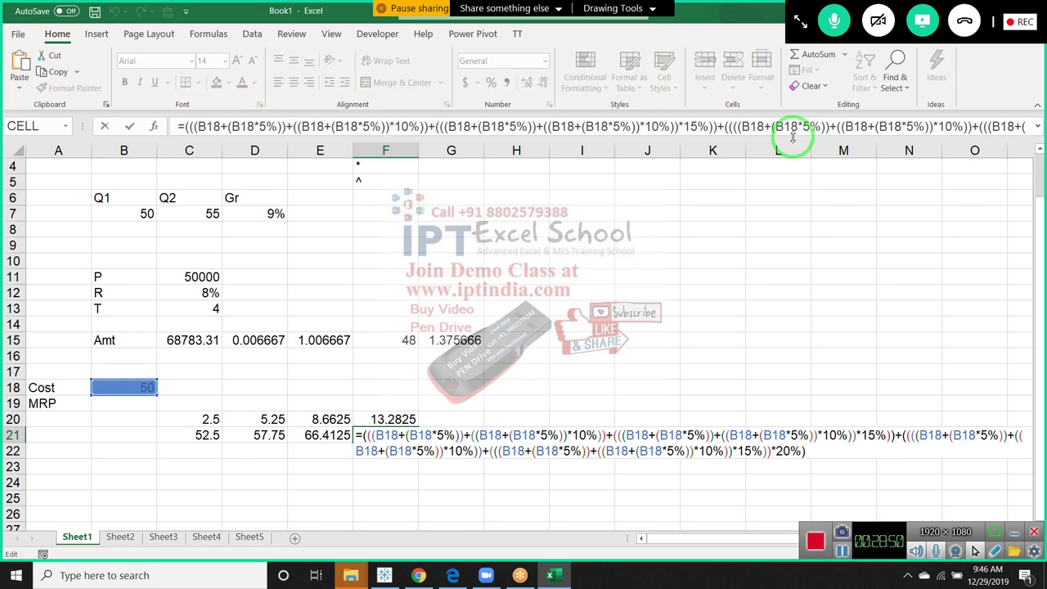
pyautogui.press('Escape')
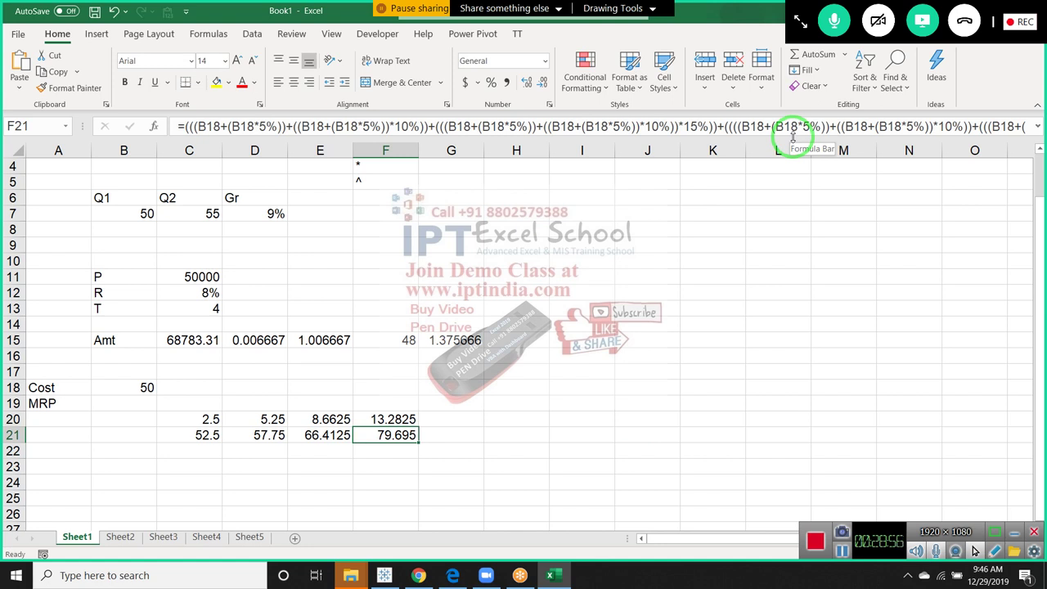
# Step: Copy F21's nested formula into MRP cell B19
pyautogui.hotkey('ctrl', 'c')
pyautogui.press('Left')
pyautogui.press('Left')
pyautogui.press('Left')
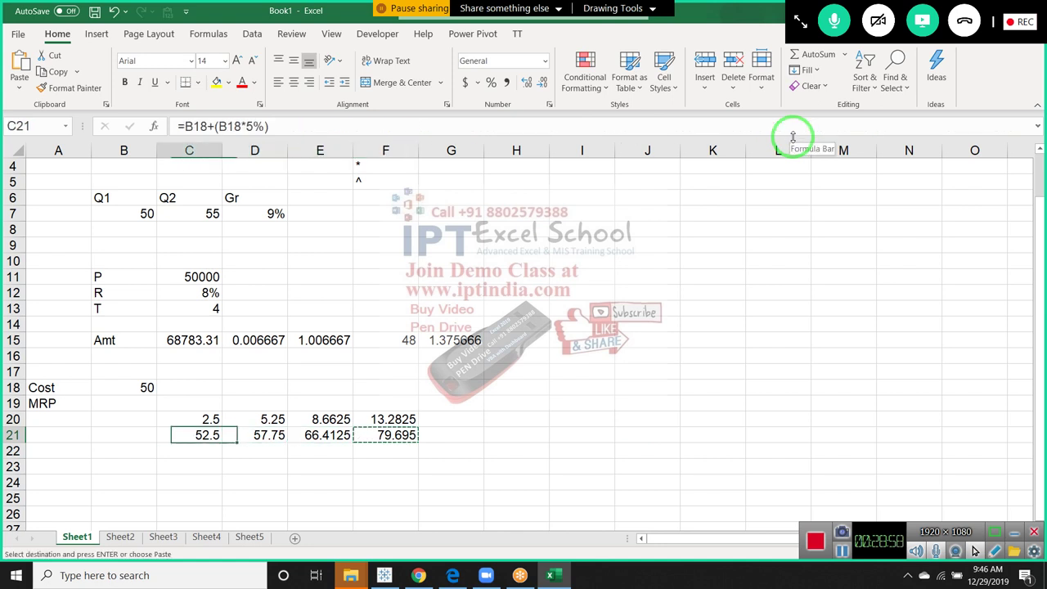
pyautogui.press('Left')
pyautogui.press('Up')
pyautogui.press('Up')
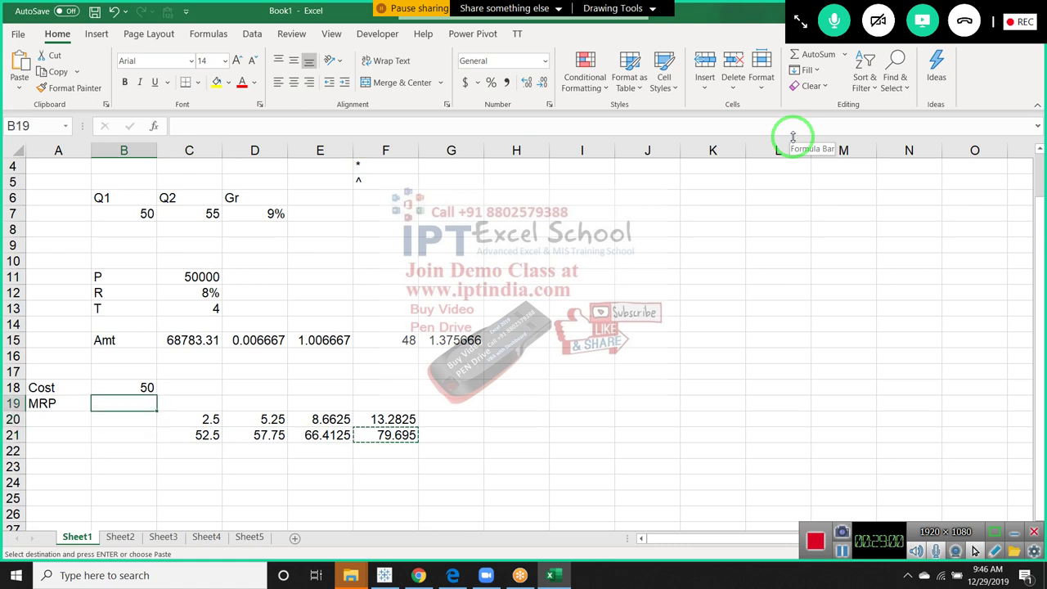
pyautogui.press('Return')
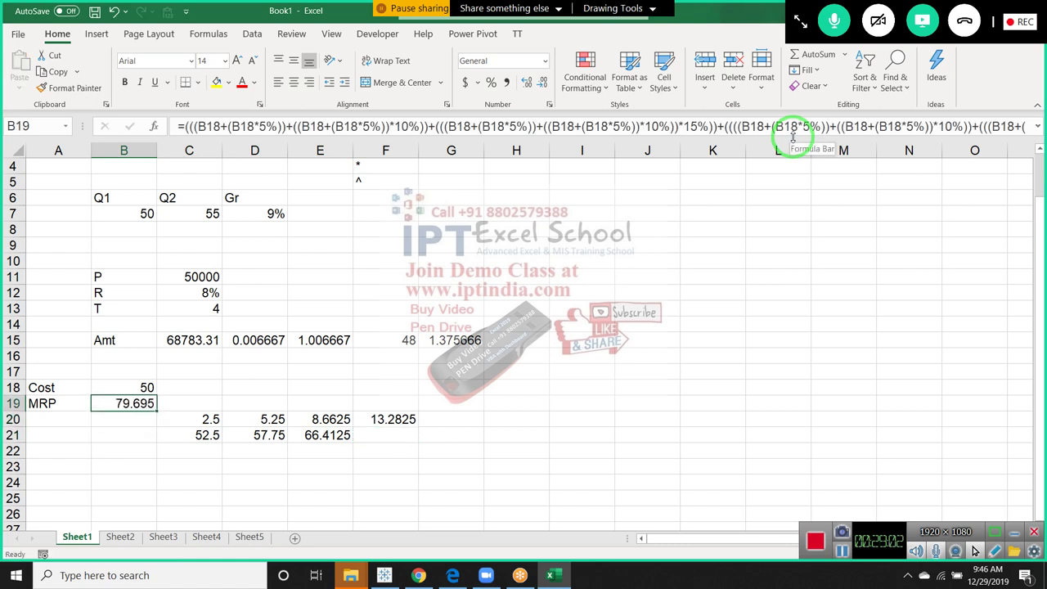
# Step: Review B19's long nested B18-based formula and keep it showing 79.695
pyautogui.press('F2')
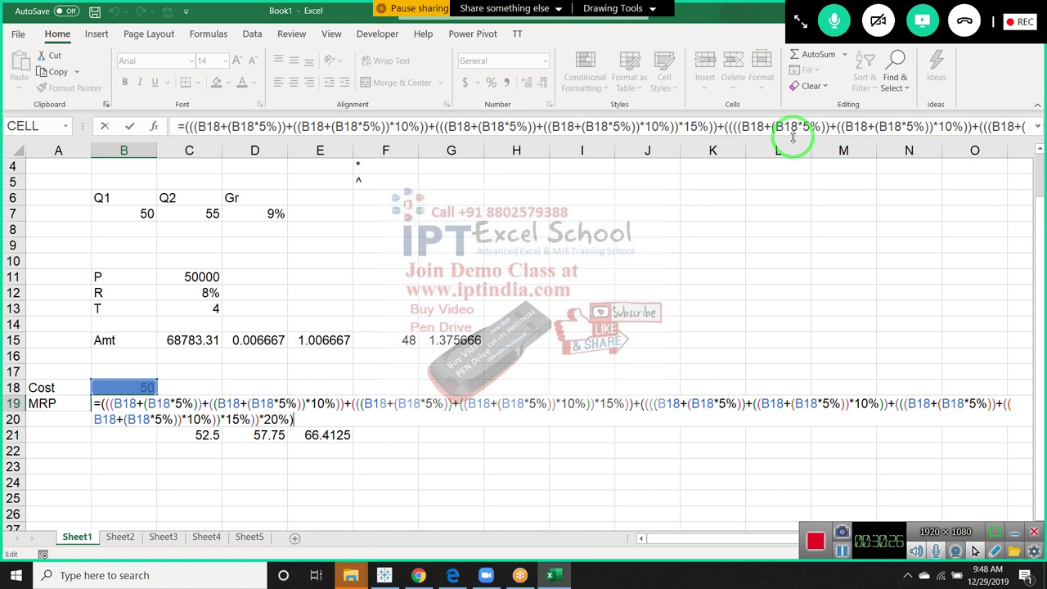
pyautogui.press('Return')
pyautogui.press('Up')
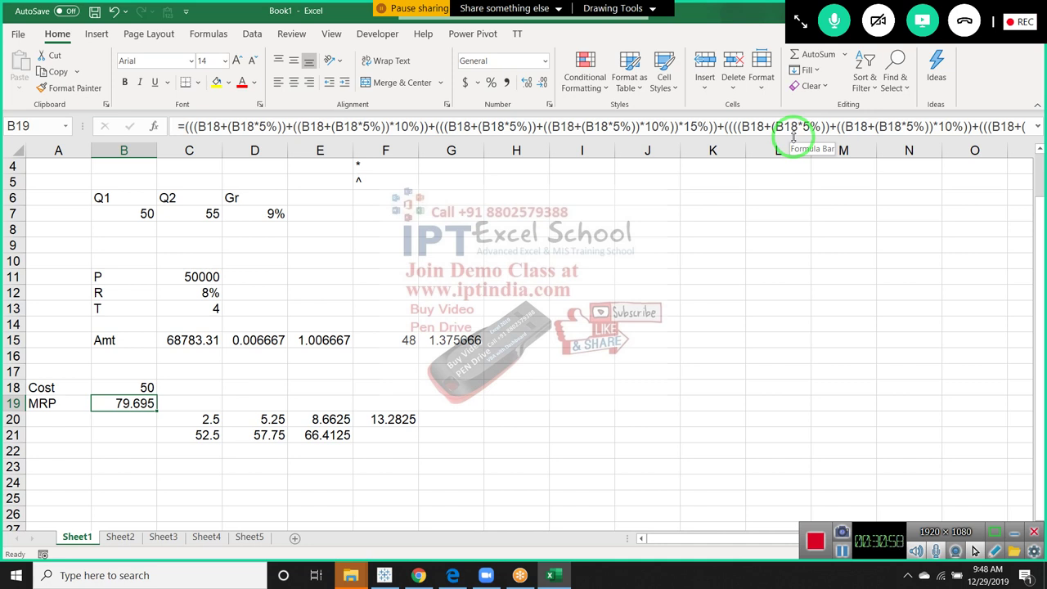
# Step: On Sheet2, enter the list B,F,F,B,E,E,F in A1
pyautogui.click(122, 536)
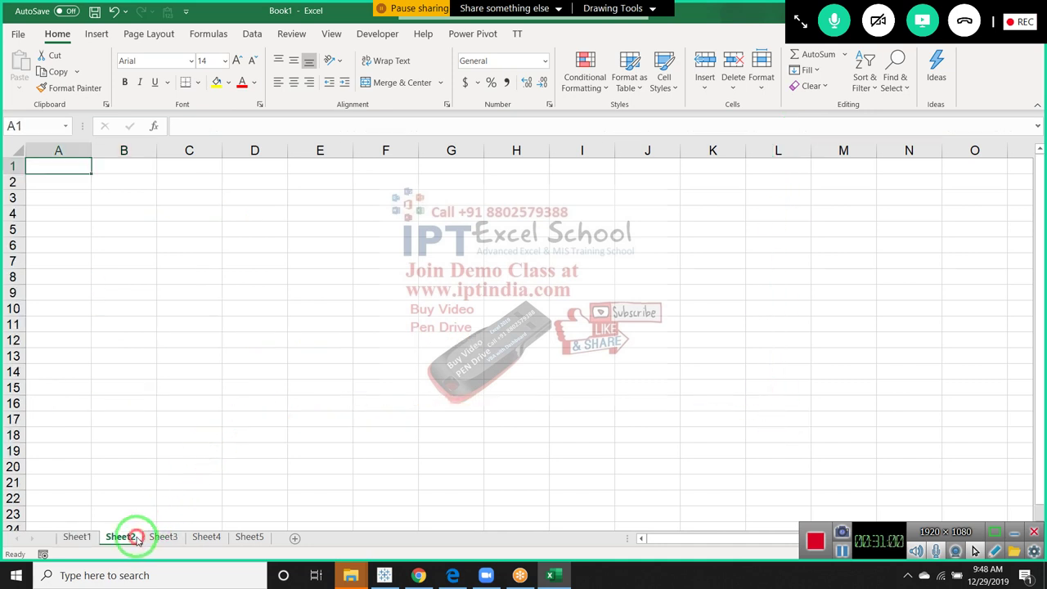
pyautogui.write('B')
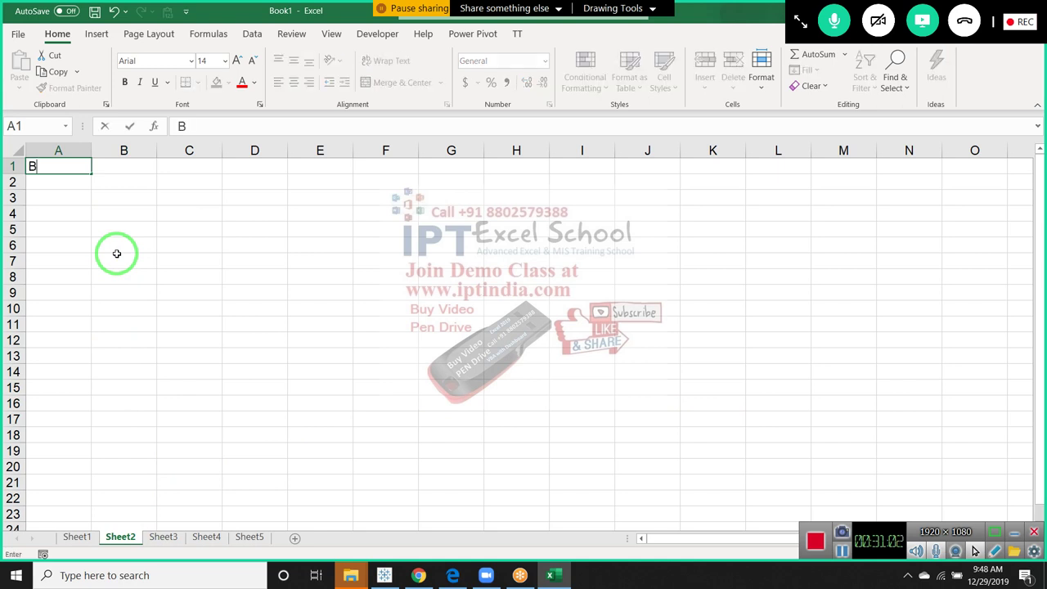
pyautogui.write(',F,G')
pyautogui.press('BackSpace')
pyautogui.write('F,B,E')
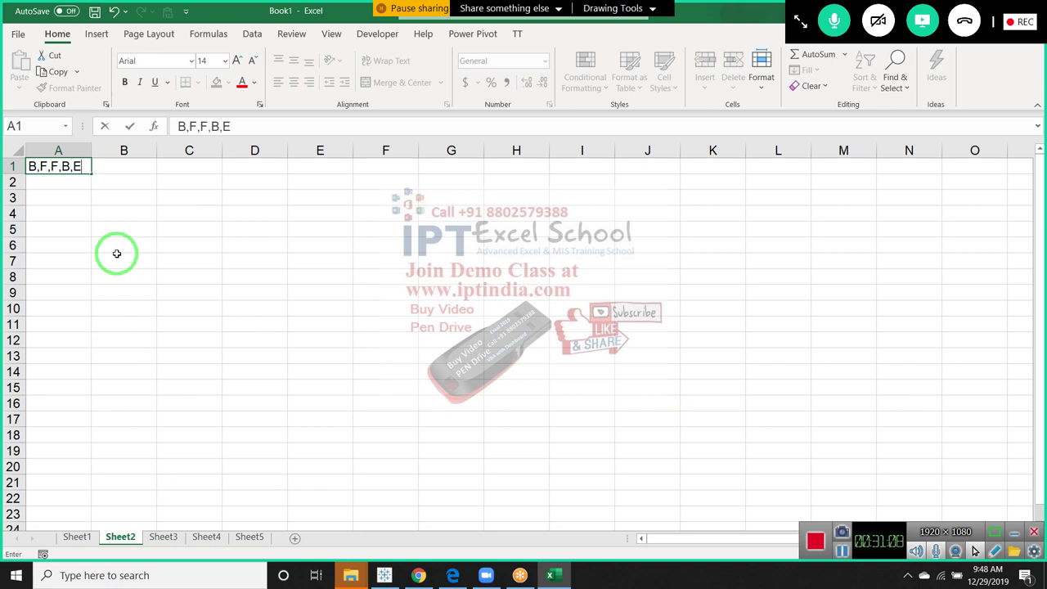
pyautogui.write(',E,')
pyautogui.write('F')
pyautogui.press('Return')
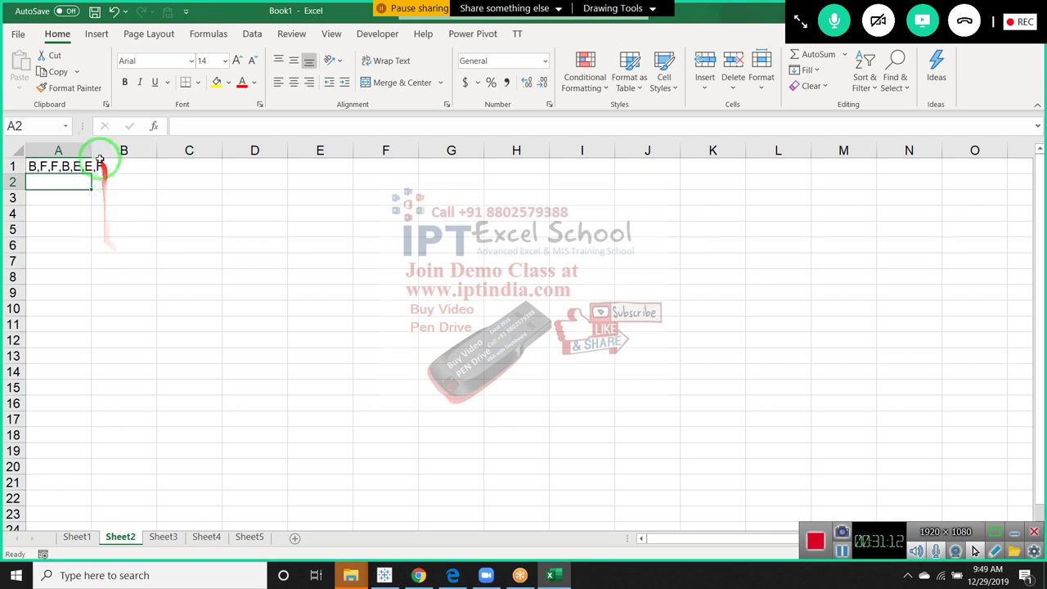
# Step: Autofit column A to the list and insert an empty row above it
pyautogui.doubleClick(93, 149)
pyautogui.click(12, 166)
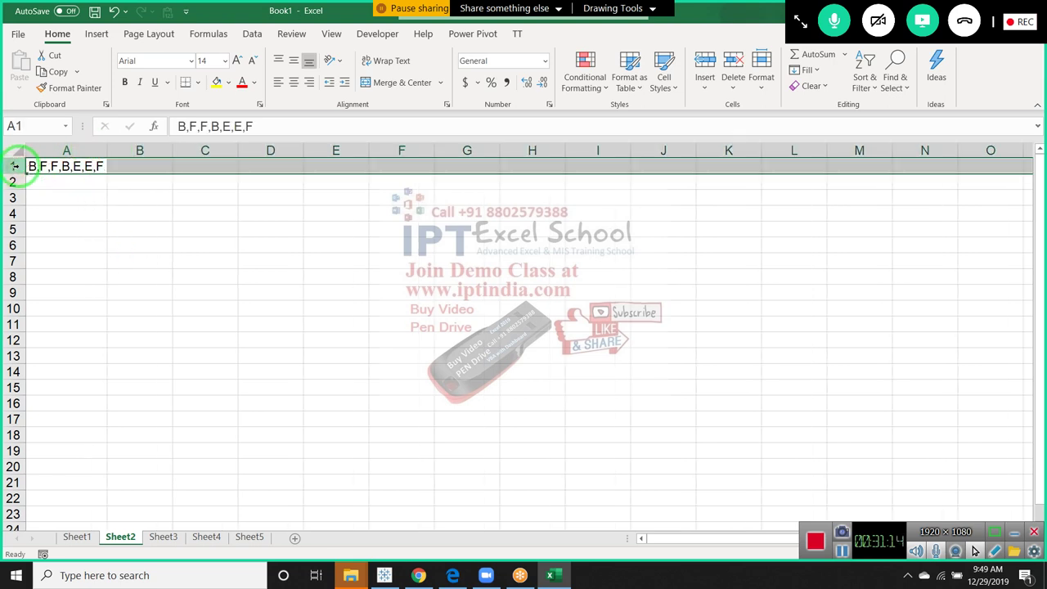
pyautogui.hotkey('ctrl', 'shift', '+')
pyautogui.press('Right')
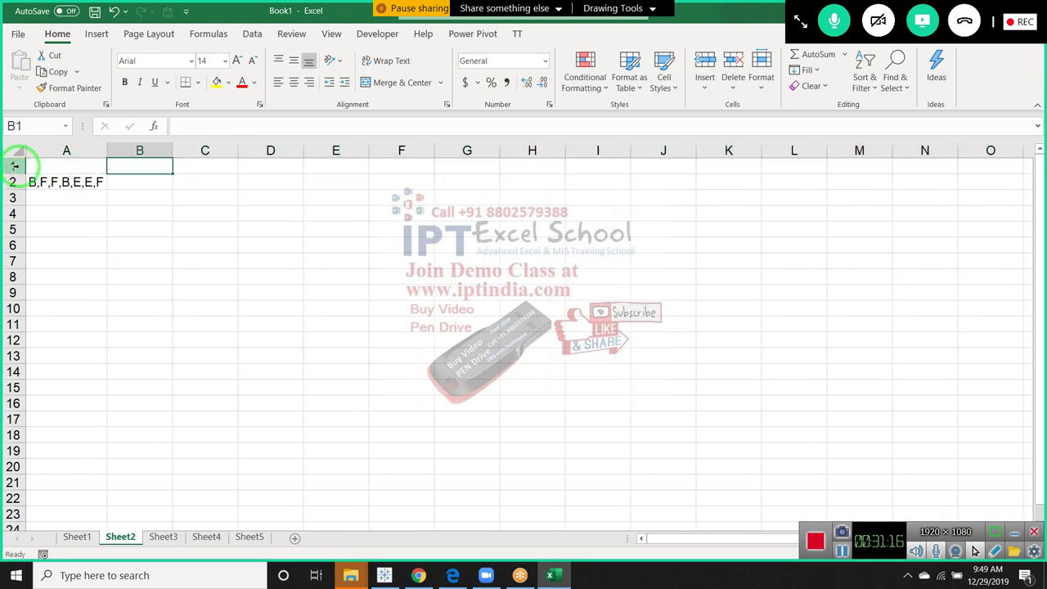
# Step: Enter B as the B1 heading and =LEN(A2) in B2, returning 13
pyautogui.write('B')
pyautogui.press('Return')
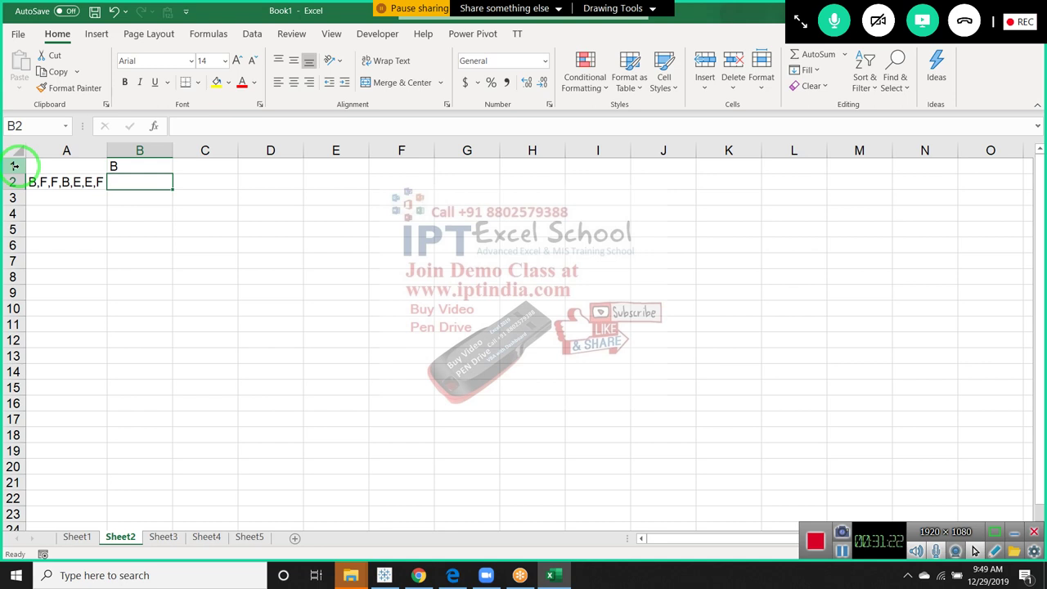
pyautogui.write('=')
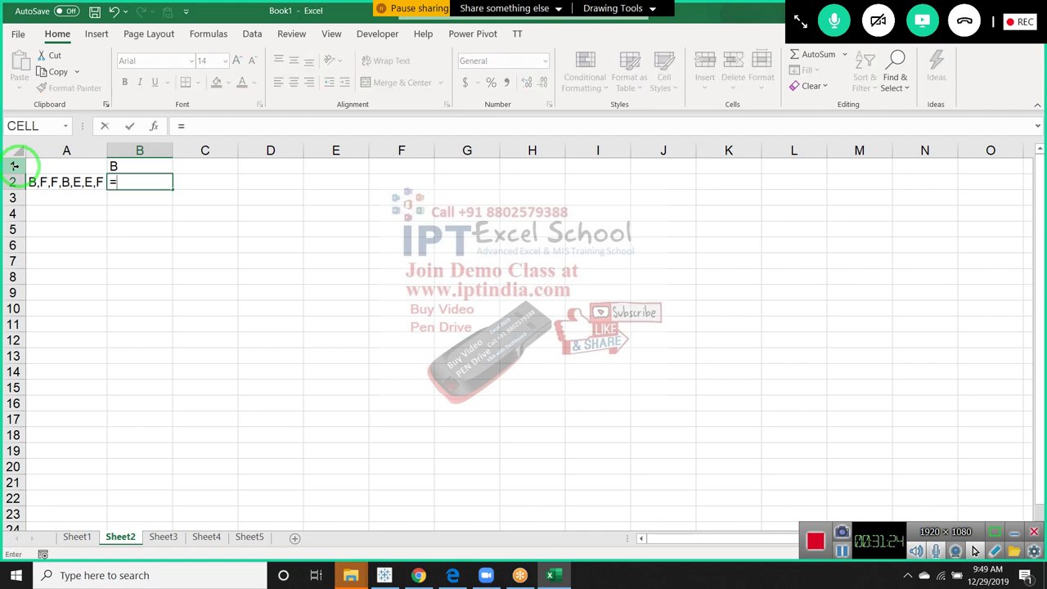
pyautogui.write('le')
pyautogui.press('Tab')
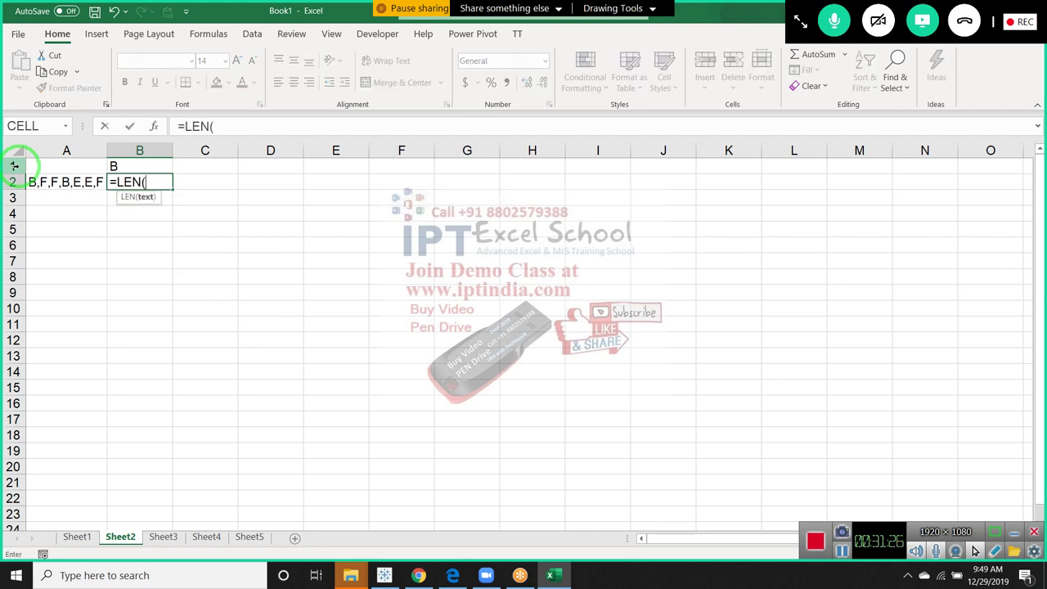
pyautogui.click(46, 180)
pyautogui.moveTo(46, 180); pyautogui.dragTo(49, 198)
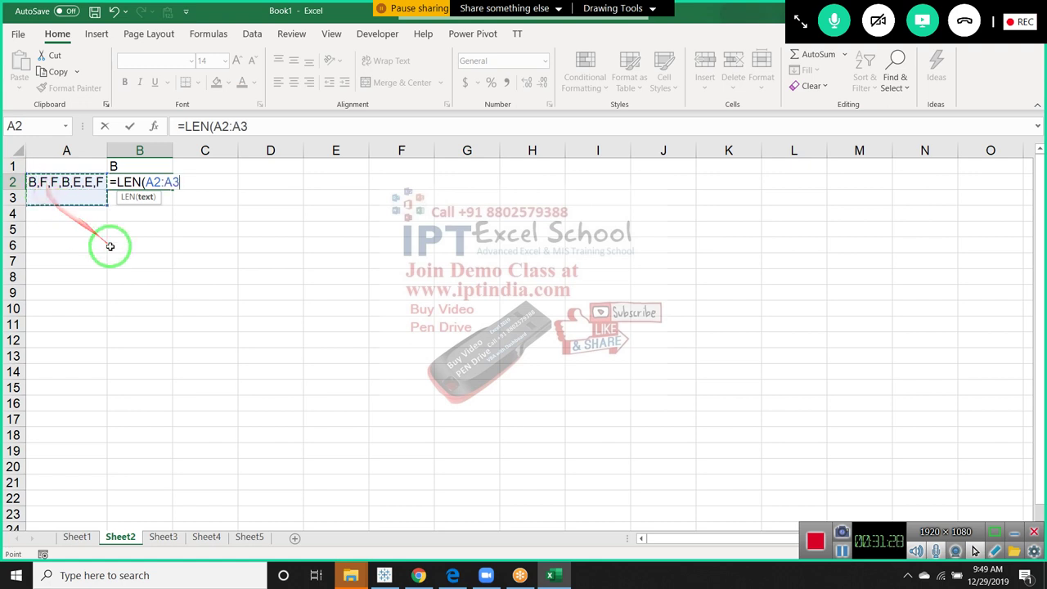
pyautogui.press('Up')
pyautogui.press('Down')
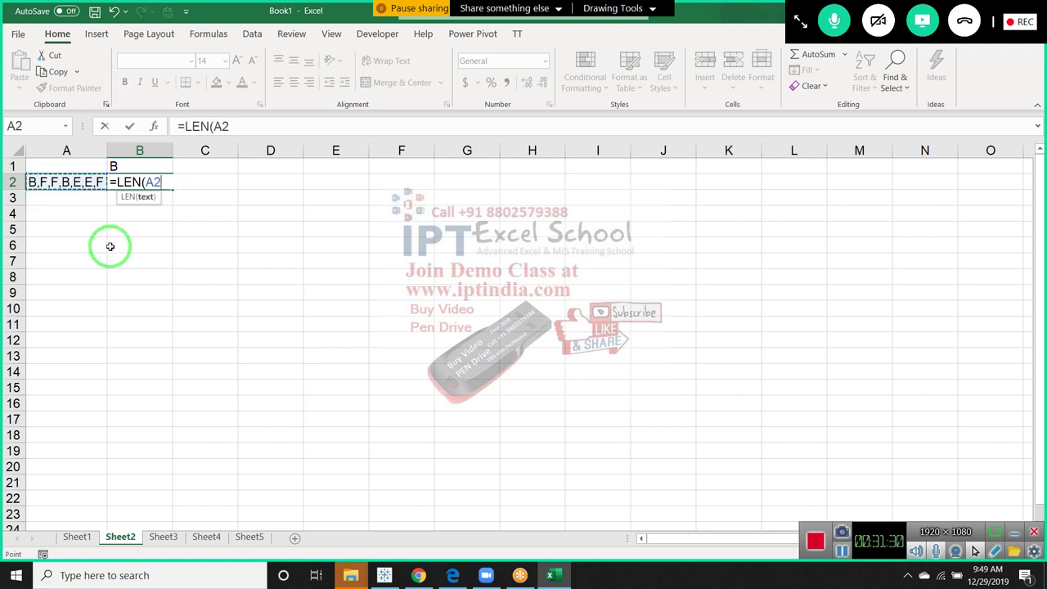
pyautogui.write(')')
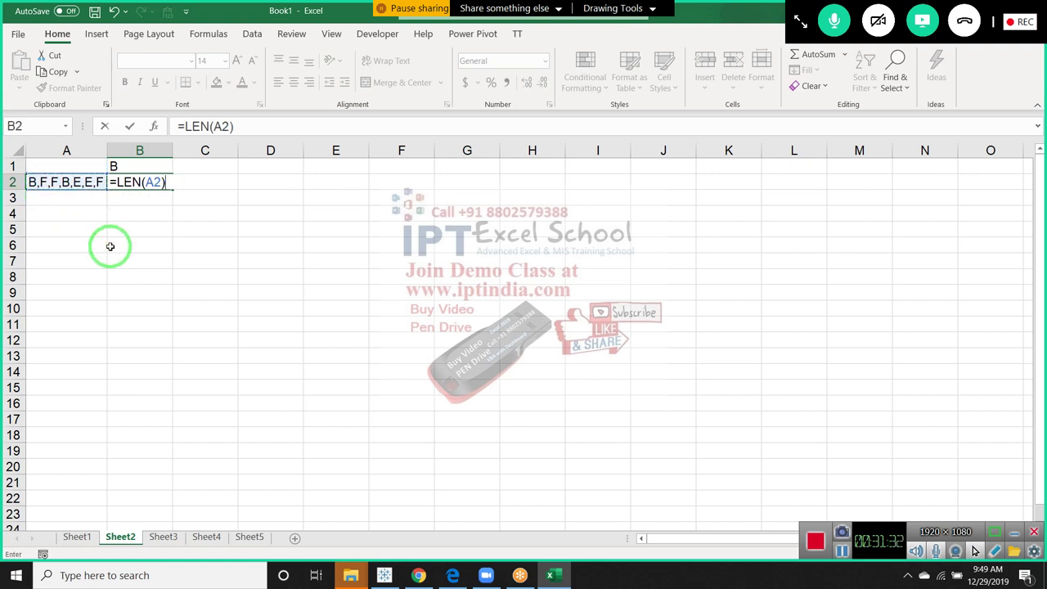
pyautogui.press('Return')
pyautogui.press('Up')
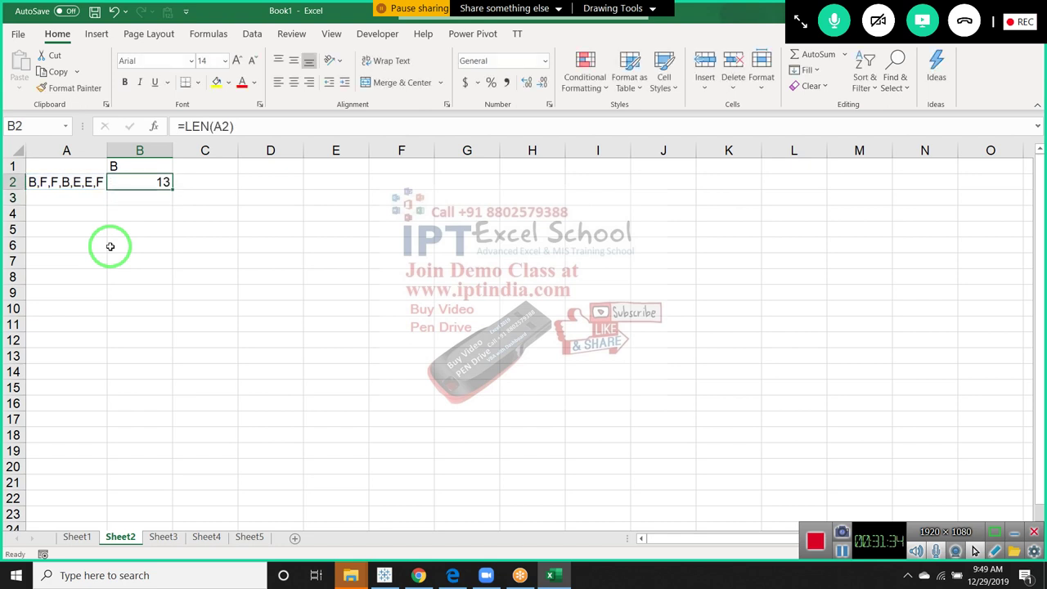
# Step: Enter =SUBSTITUTE(A2,"B","") in C2, returning ,F,F,,E,E,F
pyautogui.press('Right')
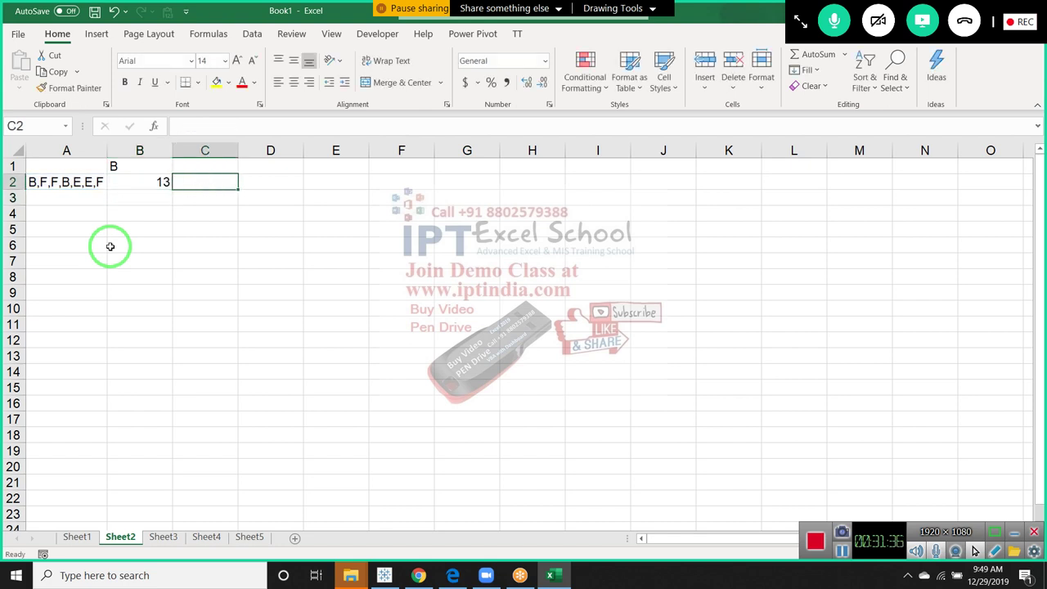
pyautogui.write('=su')
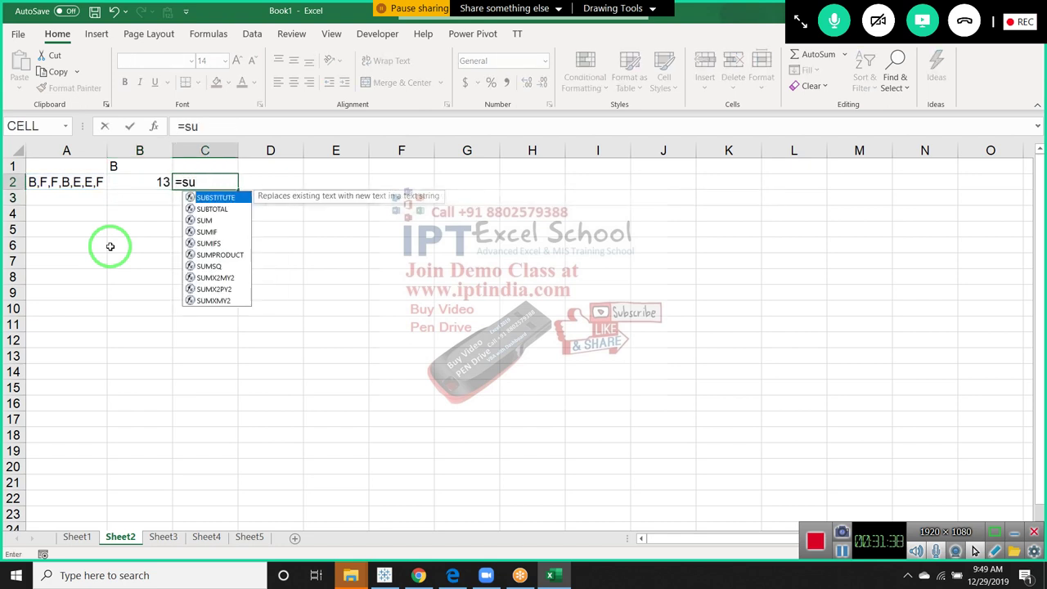
pyautogui.press('Tab')
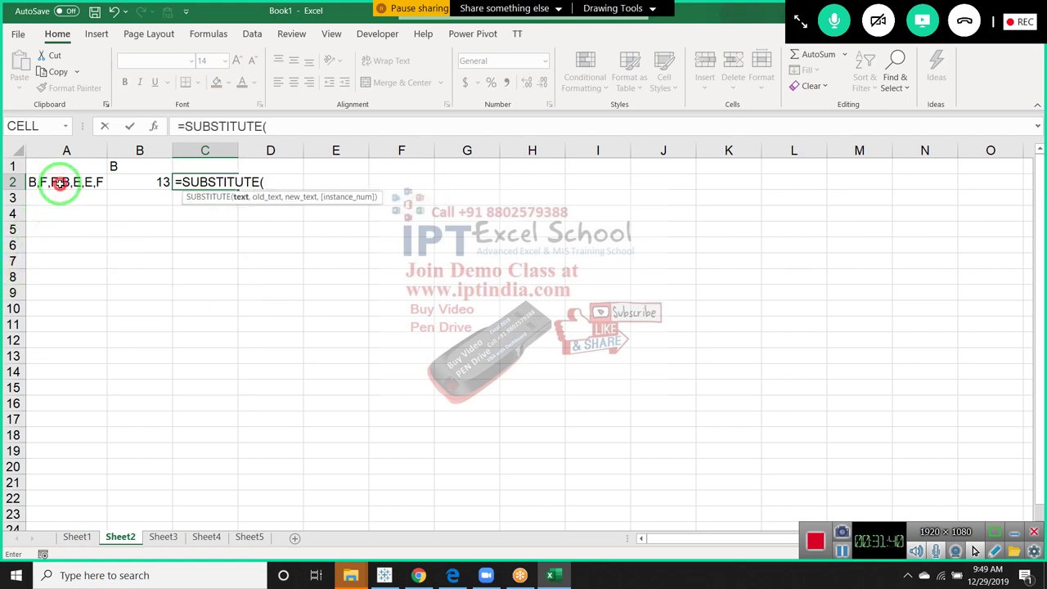
pyautogui.click(59, 182)
pyautogui.write(',"')
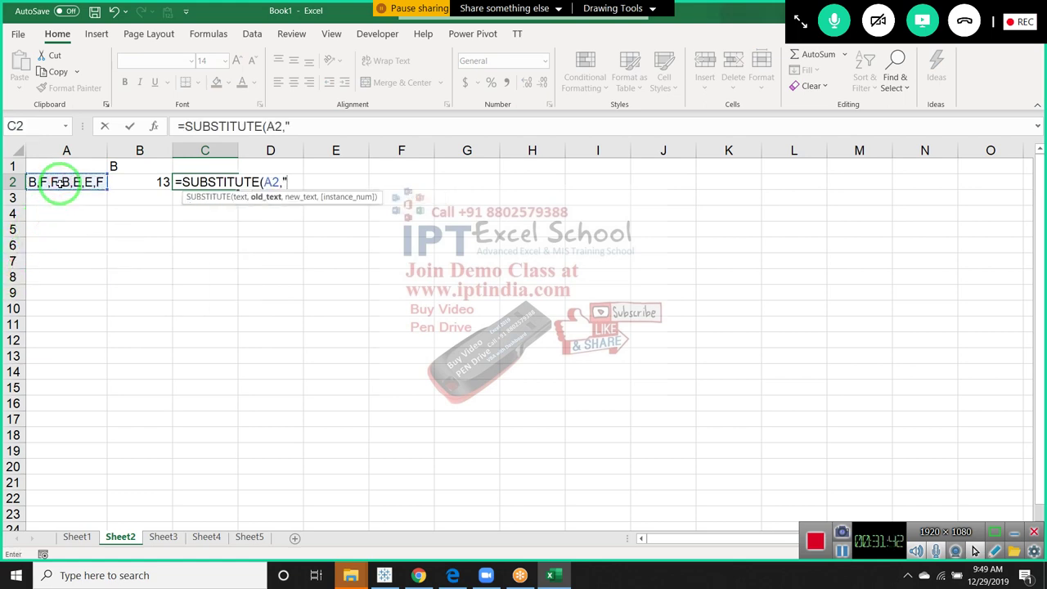
pyautogui.write('B",')
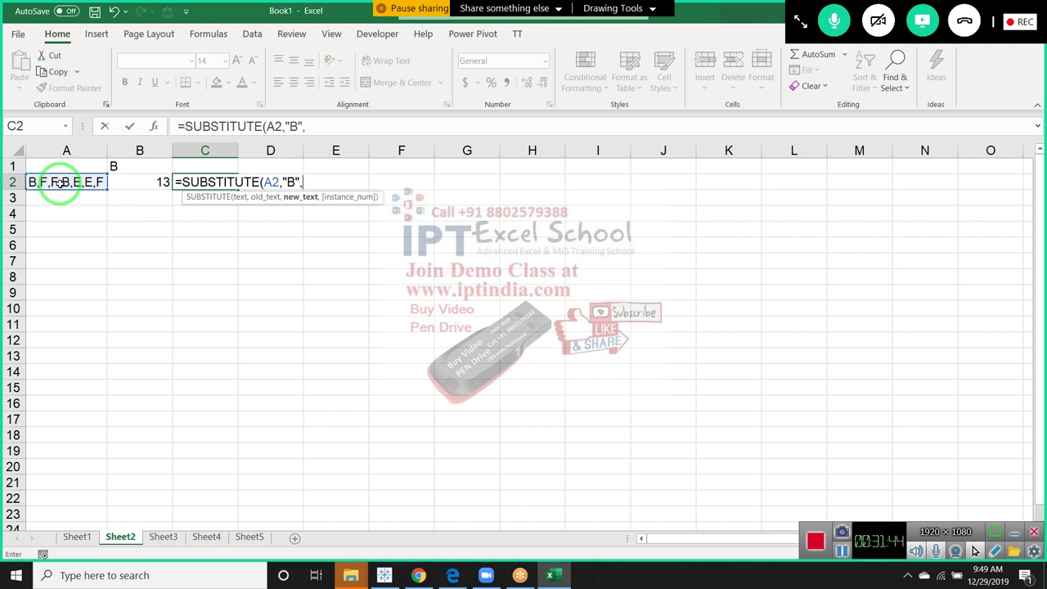
pyautogui.write('"')
pyautogui.write('"')
pyautogui.write(')')
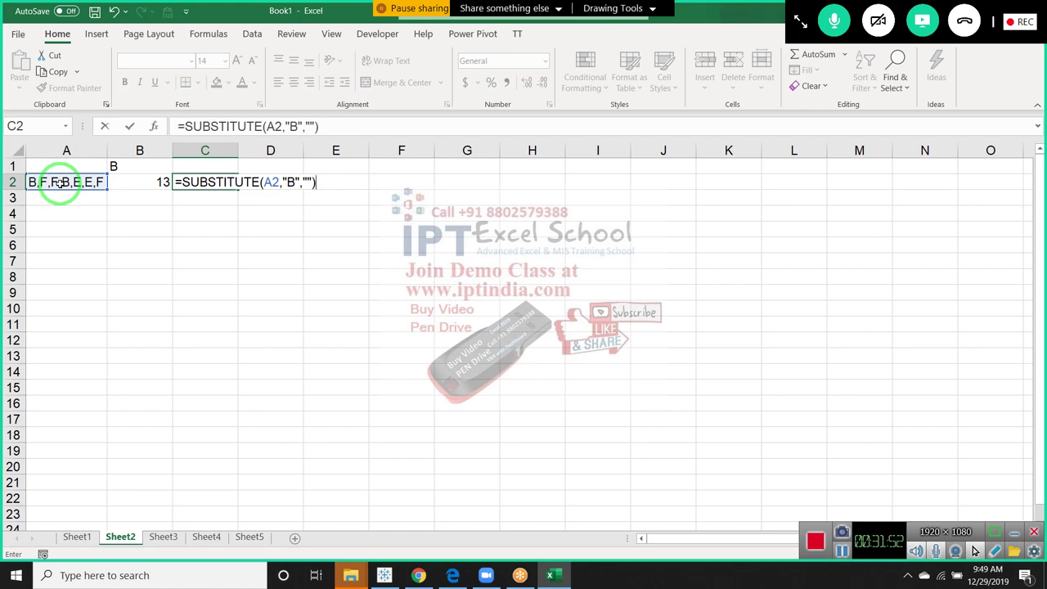
pyautogui.press('Return')
pyautogui.press('Up')
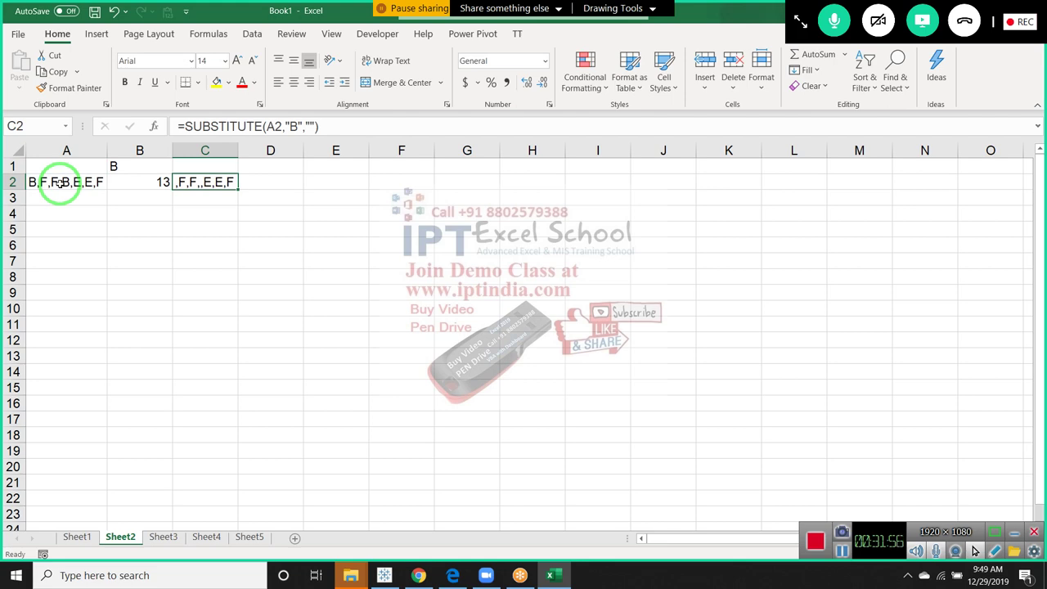
# Step: Enter =LEN(C2) in D2 so it returns C2's text length of 11
pyautogui.write('=l')
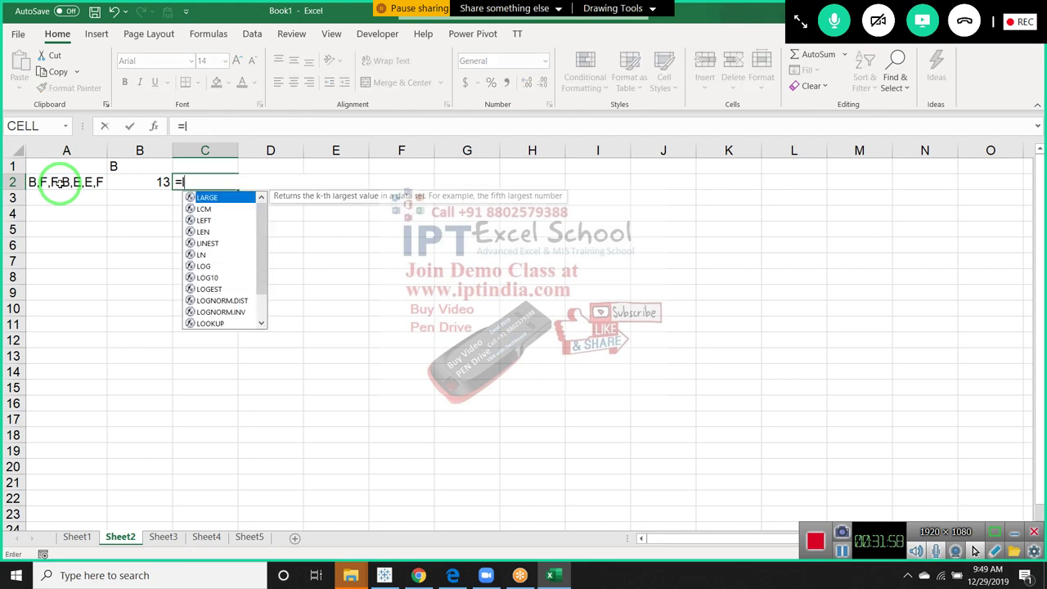
pyautogui.write('en(')
pyautogui.press('Left')
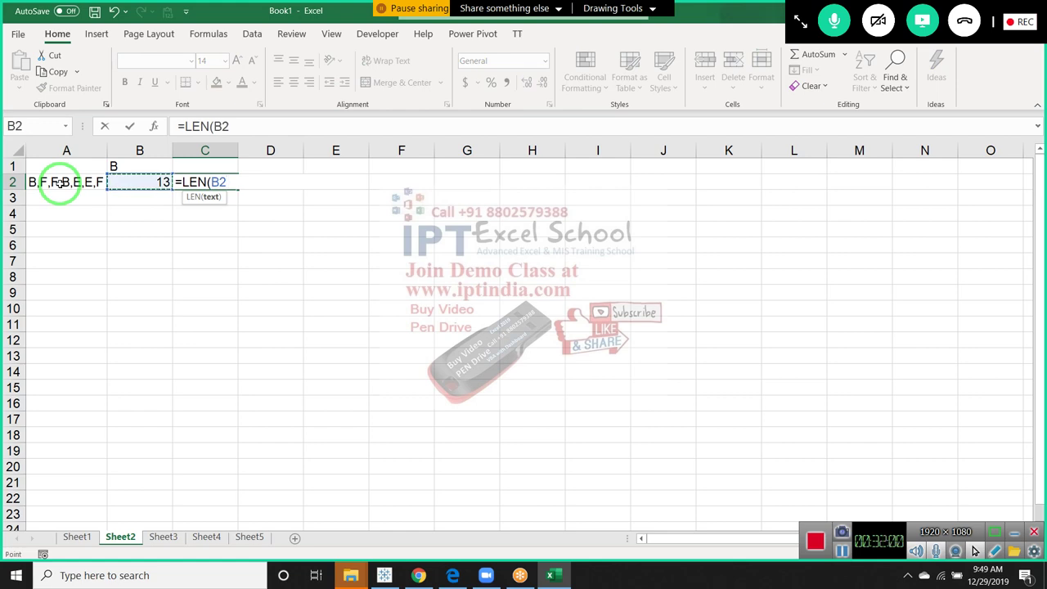
pyautogui.press('Escape')
pyautogui.press('Right')
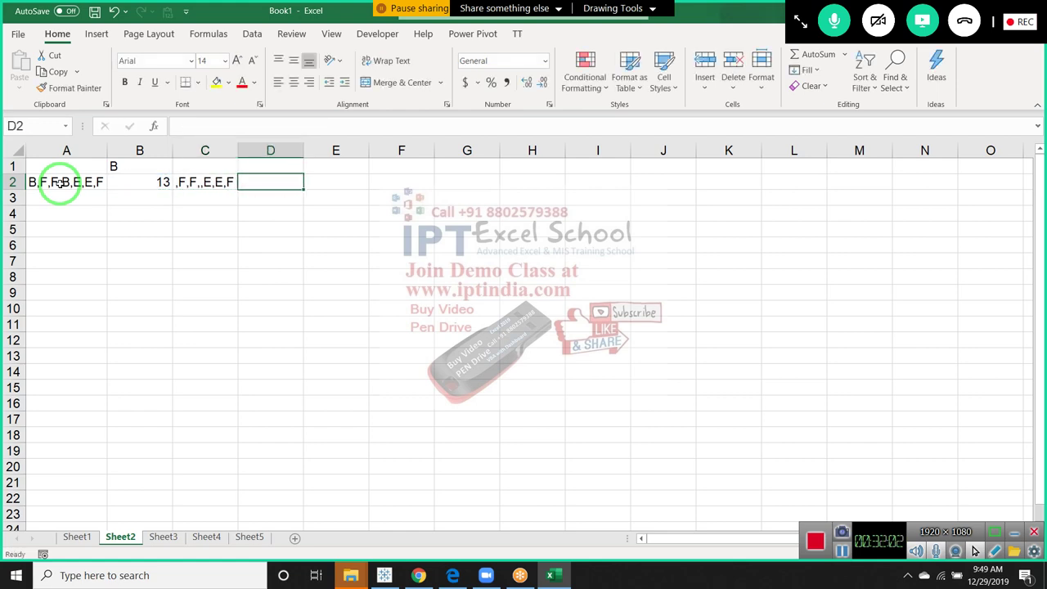
pyautogui.write('=len')
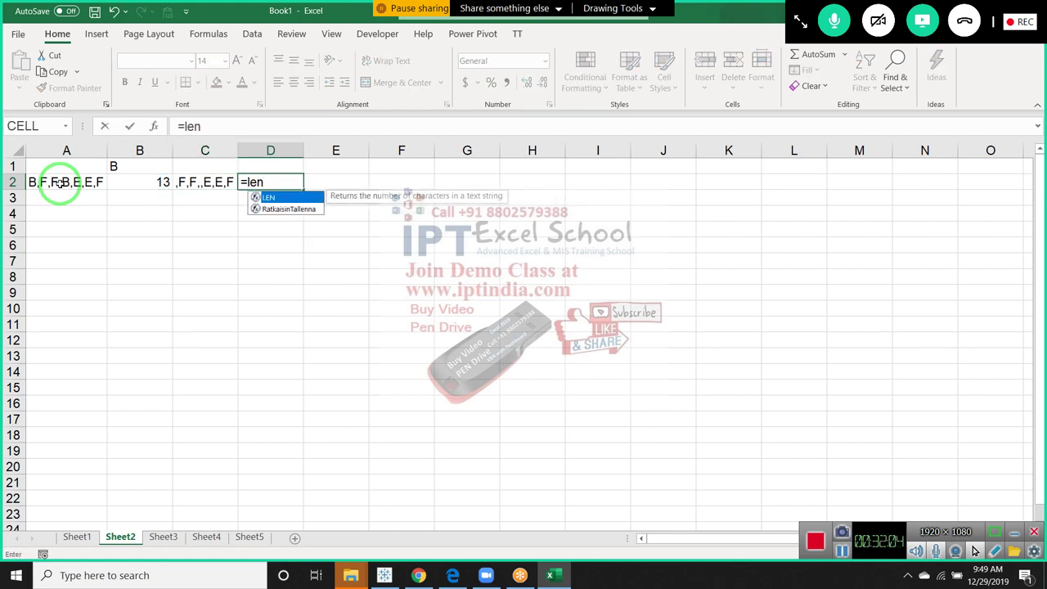
pyautogui.press('Tab')
pyautogui.press('Left')
pyautogui.press('Return')
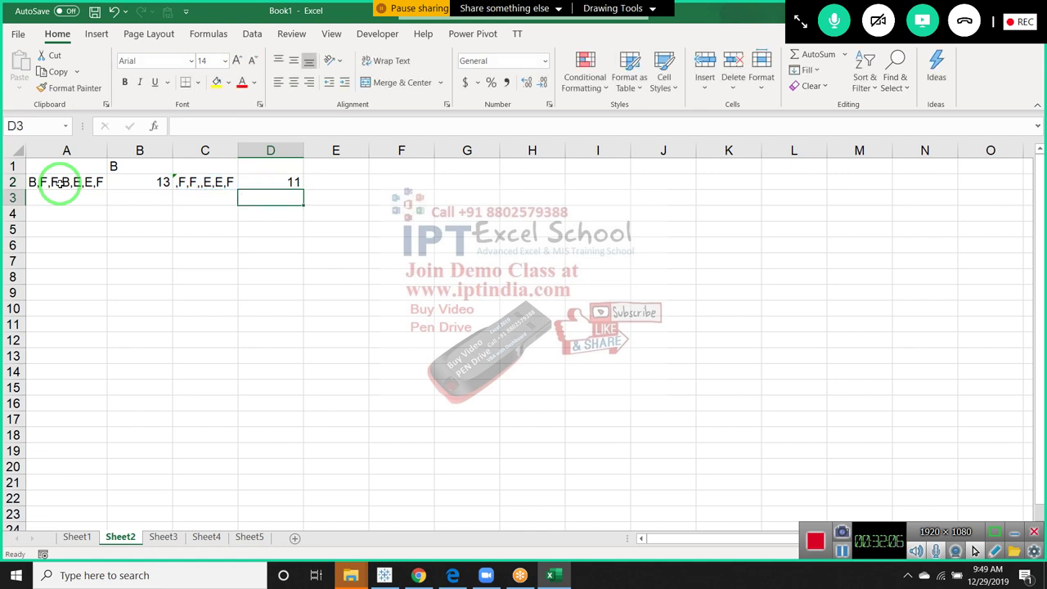
# Step: Enter =B2-D2 in E2, which returns 2
pyautogui.press('Up')
pyautogui.press('Right')
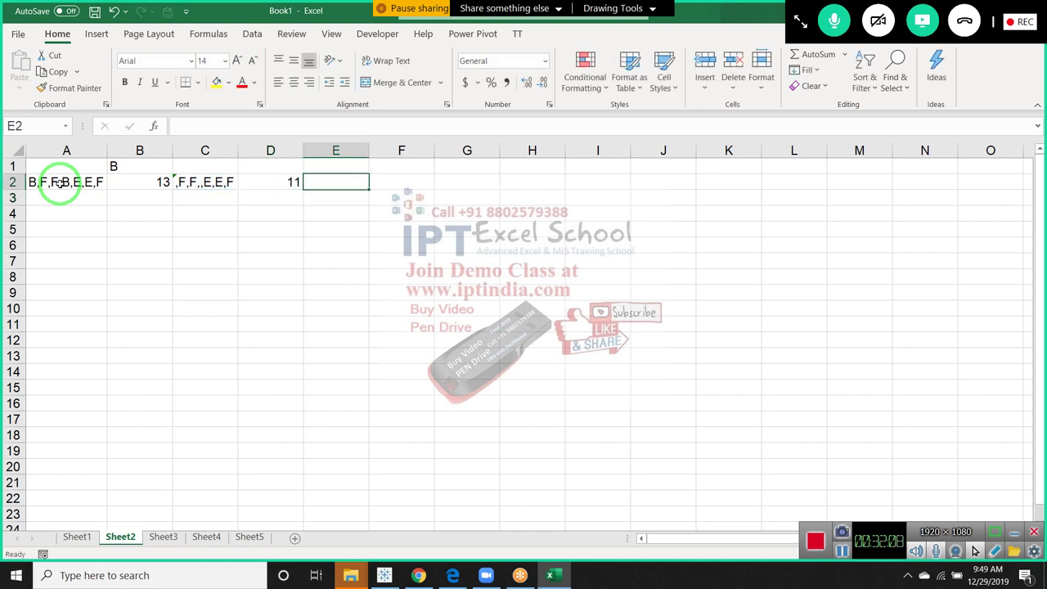
pyautogui.write('=')
pyautogui.press('Left')
pyautogui.press('Left')
pyautogui.press('Left')
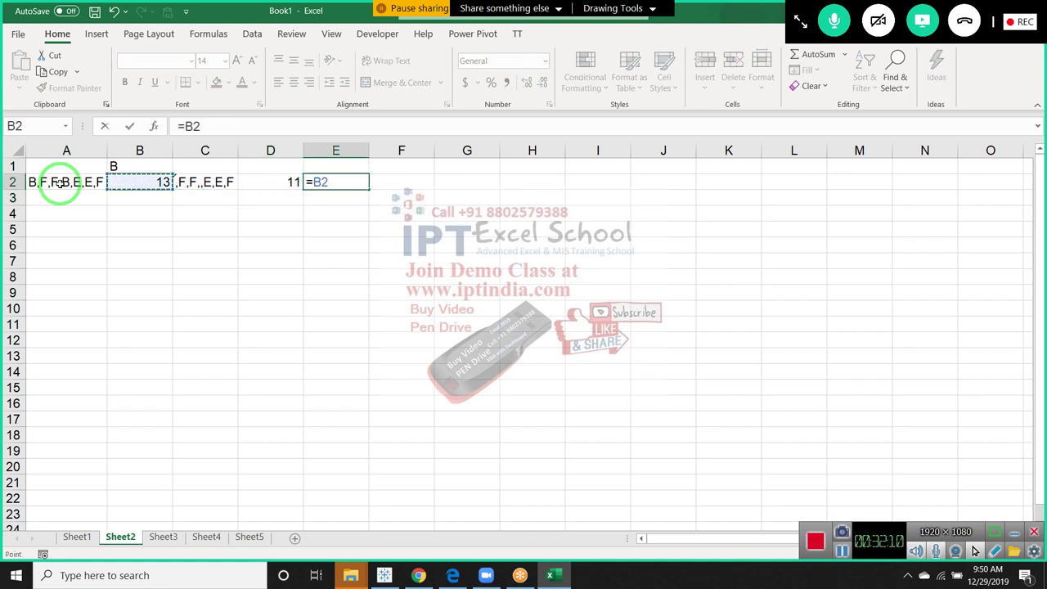
pyautogui.write('-')
pyautogui.press('Left')
pyautogui.press('Return')
pyautogui.press('Up')
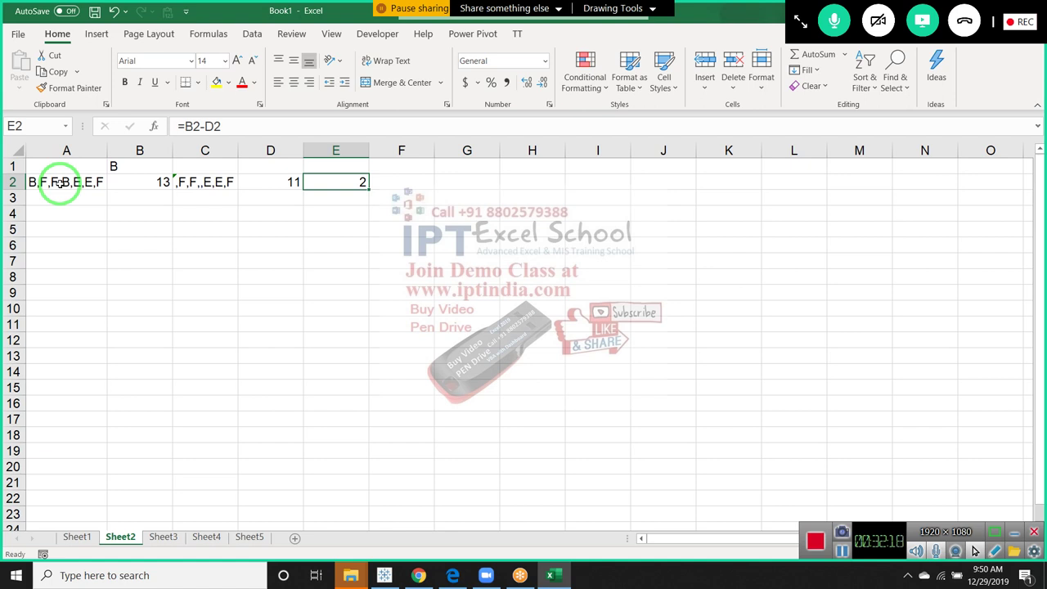
# Step: Review the formulas in the helper cells without changing them, ending on B2
pyautogui.press('Left')
pyautogui.press('Left')
pyautogui.press('Left')
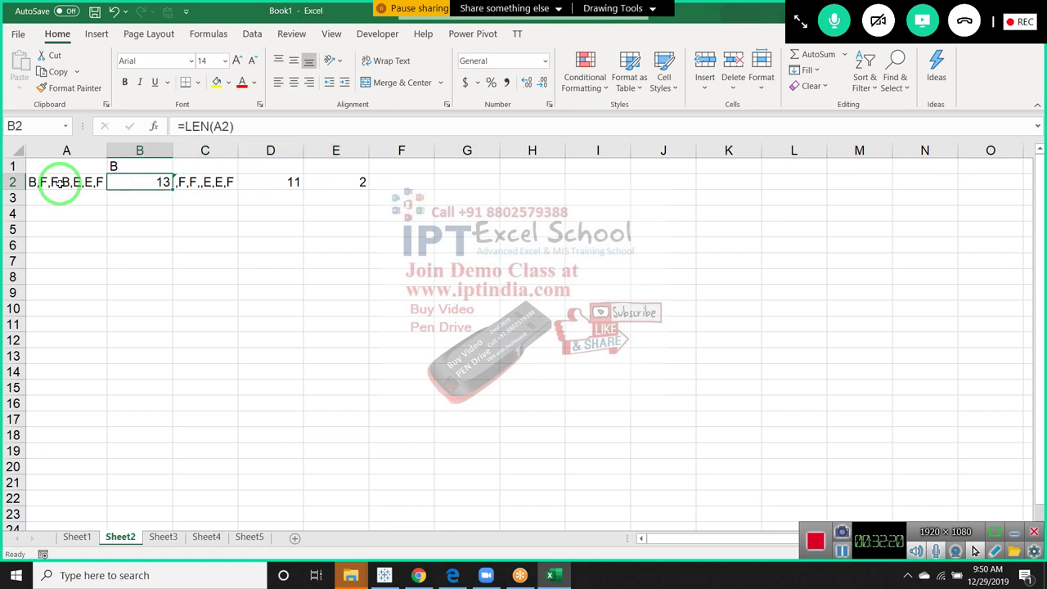
pyautogui.press('Right')
pyautogui.press('Right')
pyautogui.press('Right')
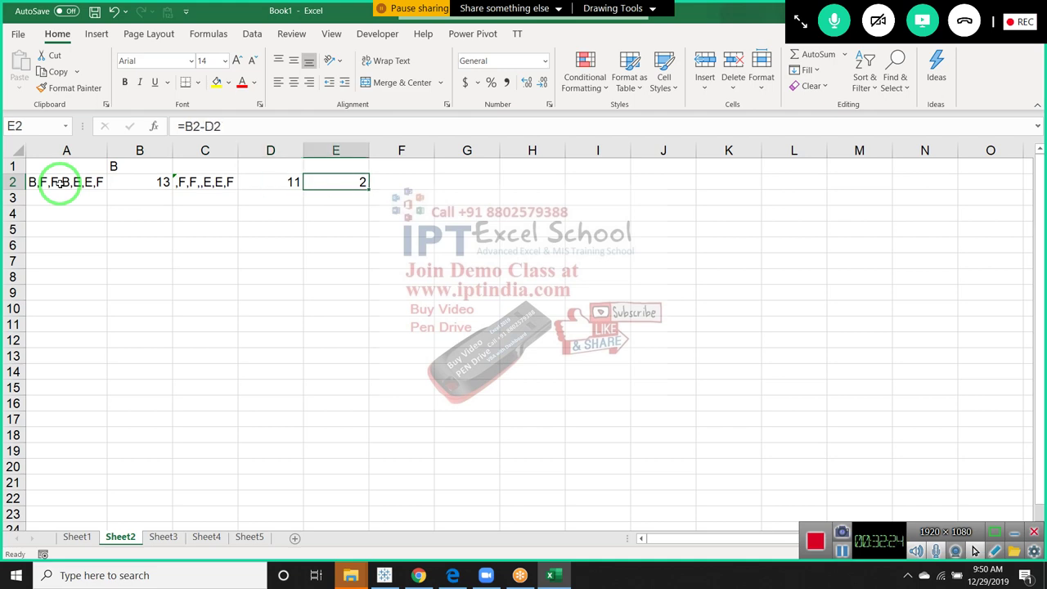
pyautogui.press('F2')
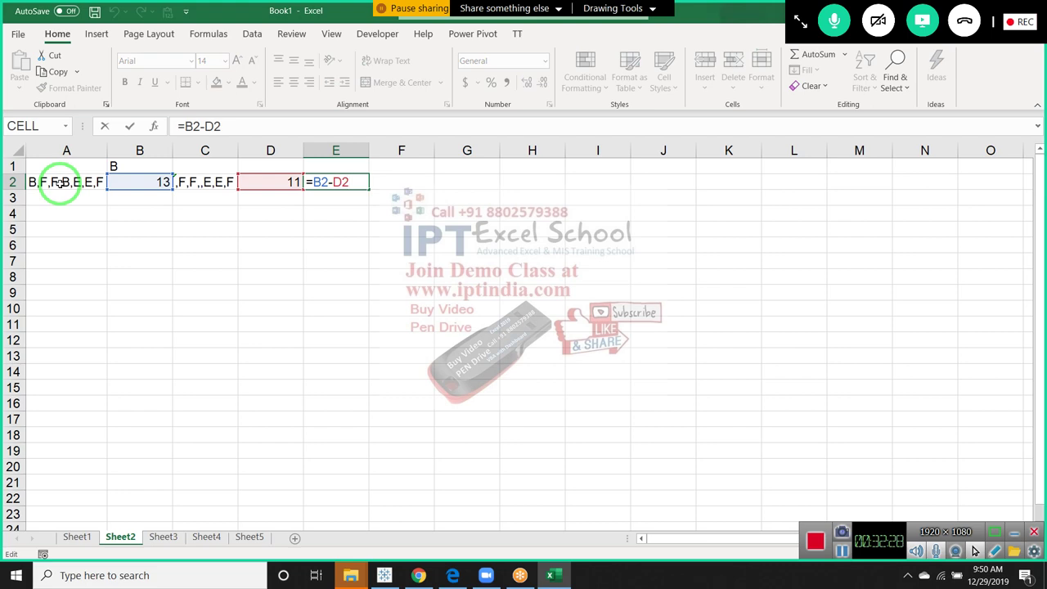
pyautogui.press('Escape')
pyautogui.press('Left')
pyautogui.press('Left')
pyautogui.press('Left')
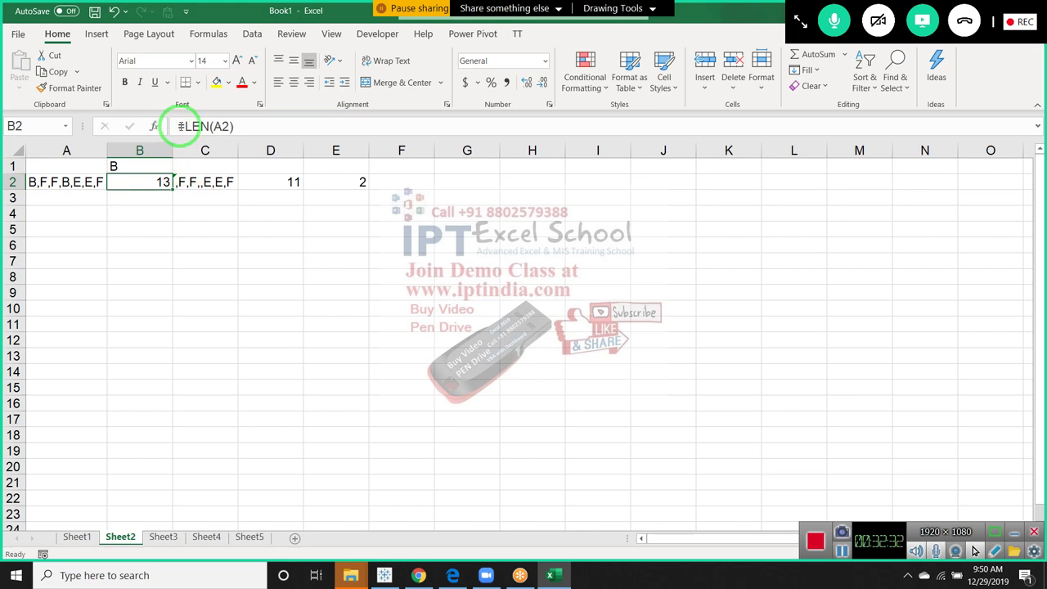
# Step: Replace the B2 reference in E2 with (LEN(A2)), then clear B2
pyautogui.moveTo(183, 126); pyautogui.dragTo(255, 127)
pyautogui.hotkey('ctrl', 'c')
pyautogui.press('Escape')
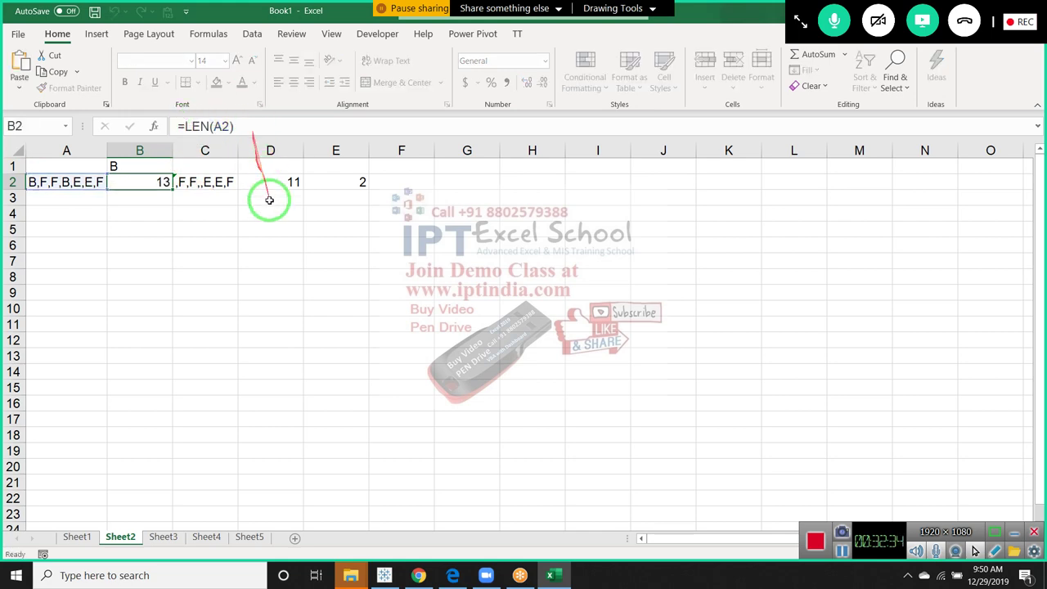
pyautogui.doubleClick(330, 182)
pyautogui.doubleClick(322, 182)
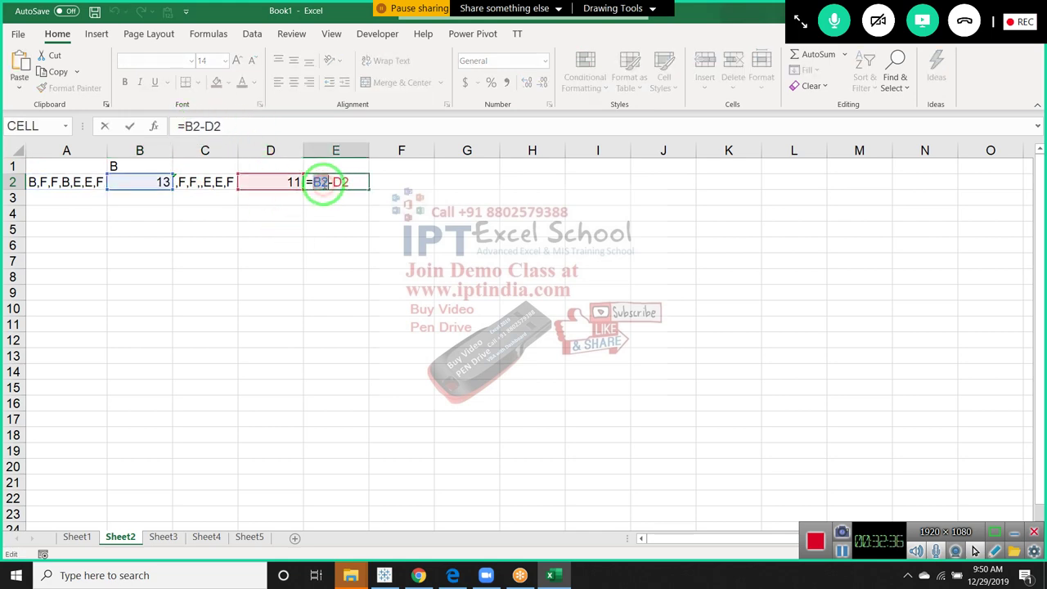
pyautogui.write('(')
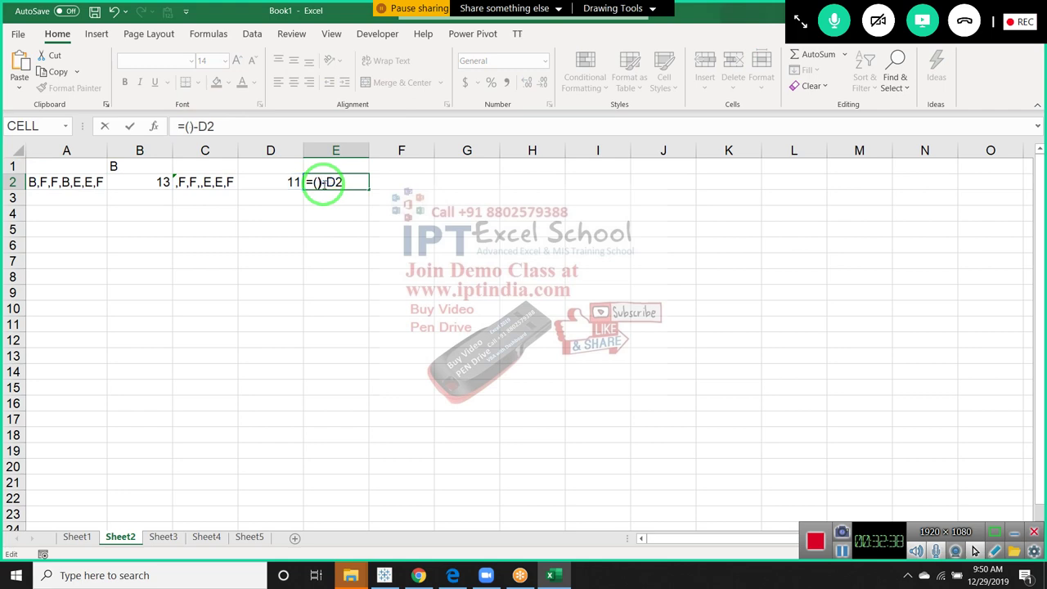
pyautogui.hotkey('ctrl', 'v')
pyautogui.write(')')
pyautogui.hotkey('ctrl', 'Return')
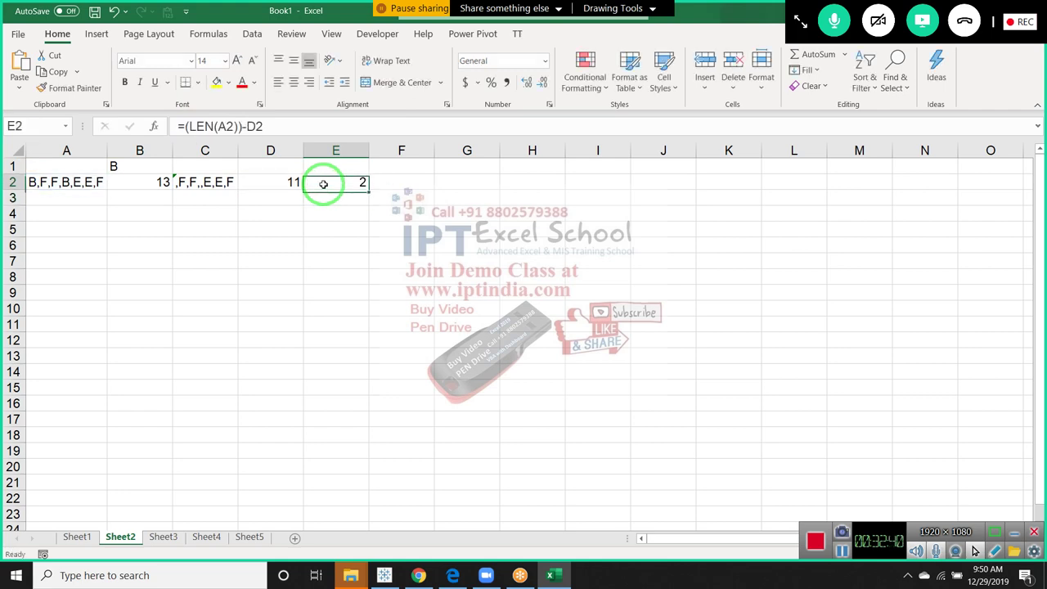
pyautogui.press('Left')
pyautogui.press('Left')
pyautogui.press('Left')
pyautogui.press('Delete')
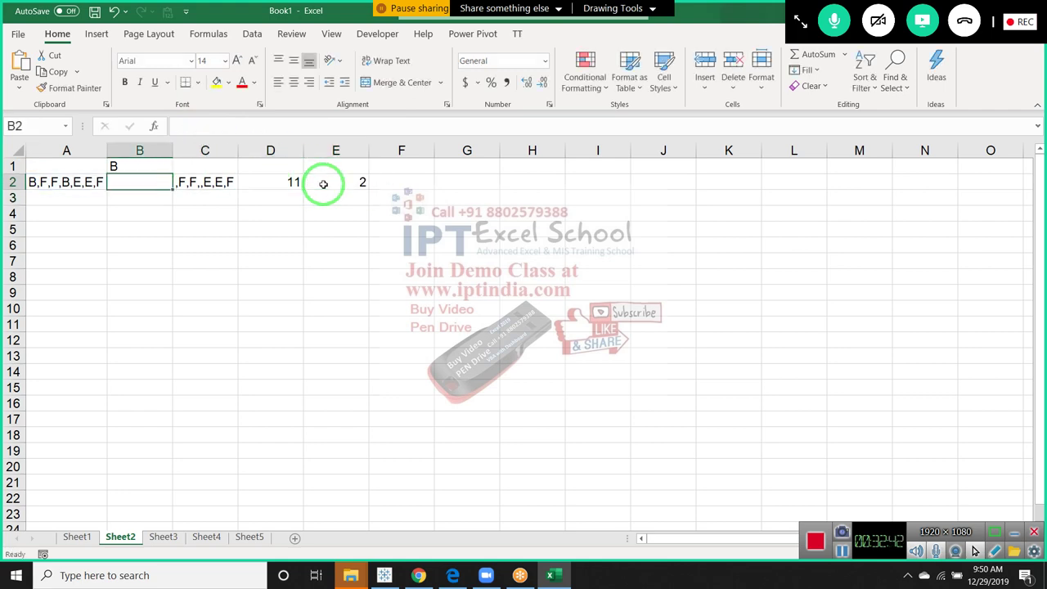
# Step: Put C2's SUBSTITUTE expression inside D2's LEN formula in place of C2, then clear C2
pyautogui.press('Right')
pyautogui.press('F2')
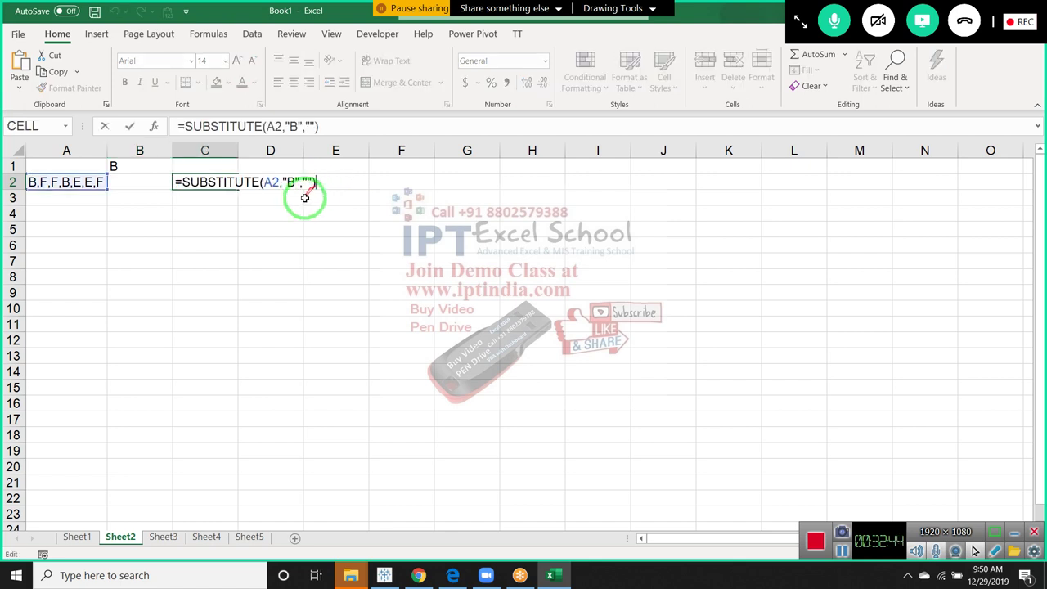
pyautogui.moveTo(181, 126); pyautogui.dragTo(391, 149)
pyautogui.hotkey('ctrl', 'c')
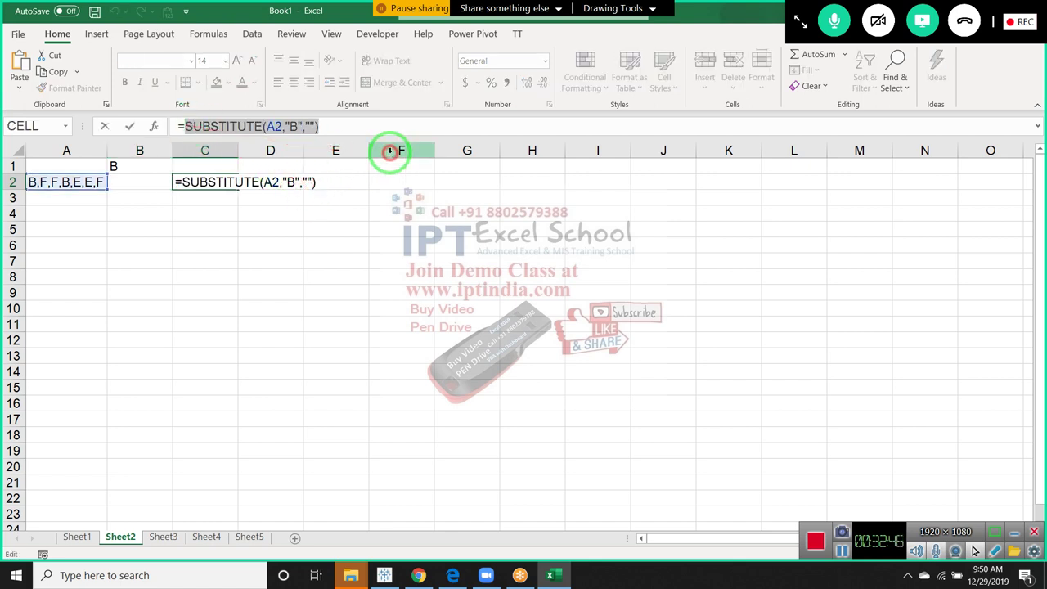
pyautogui.press('Escape')
pyautogui.press('Right')
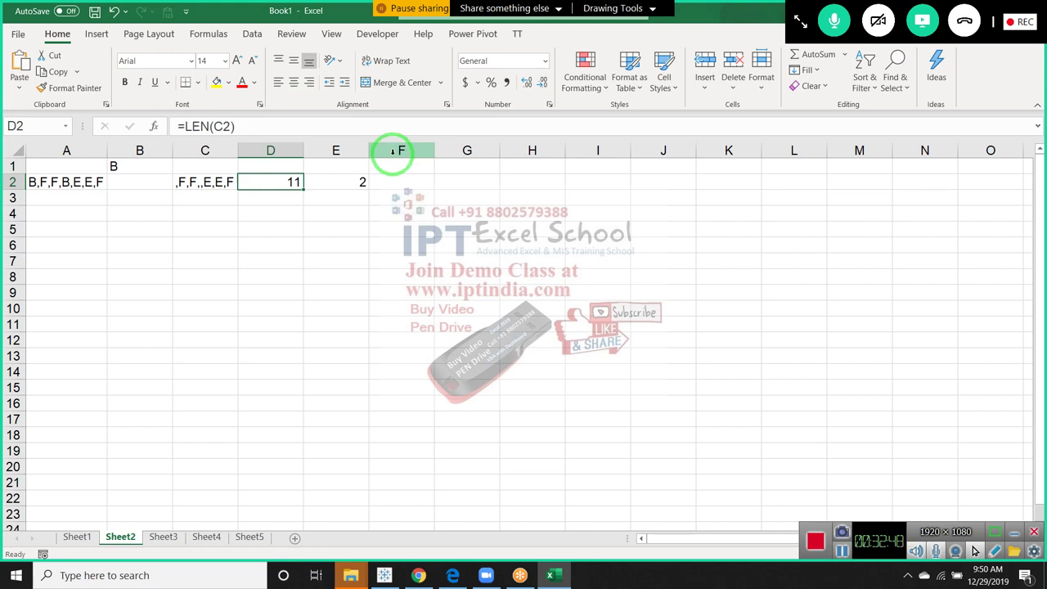
pyautogui.click(221, 126)
pyautogui.doubleClick(221, 126)
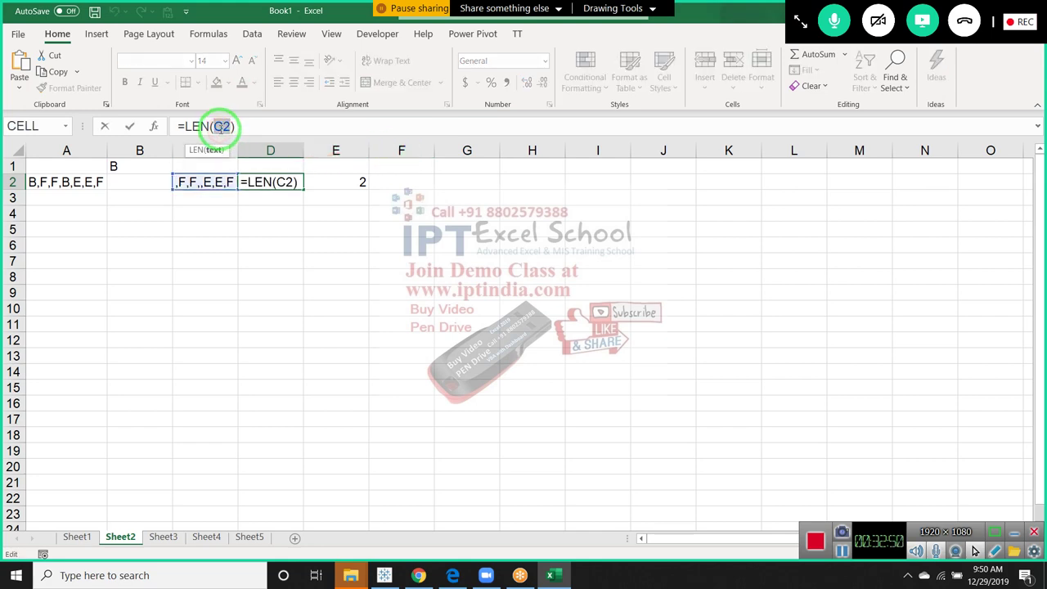
pyautogui.hotkey('ctrl', 'v')
pyautogui.press('Return')
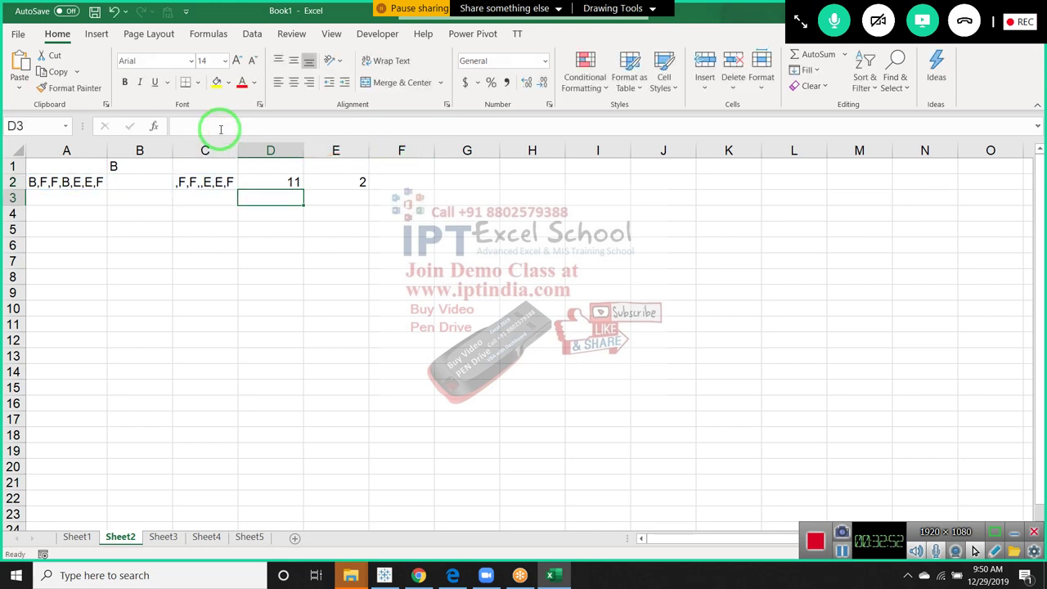
pyautogui.press('Up')
pyautogui.press('Left')
pyautogui.press('Delete')
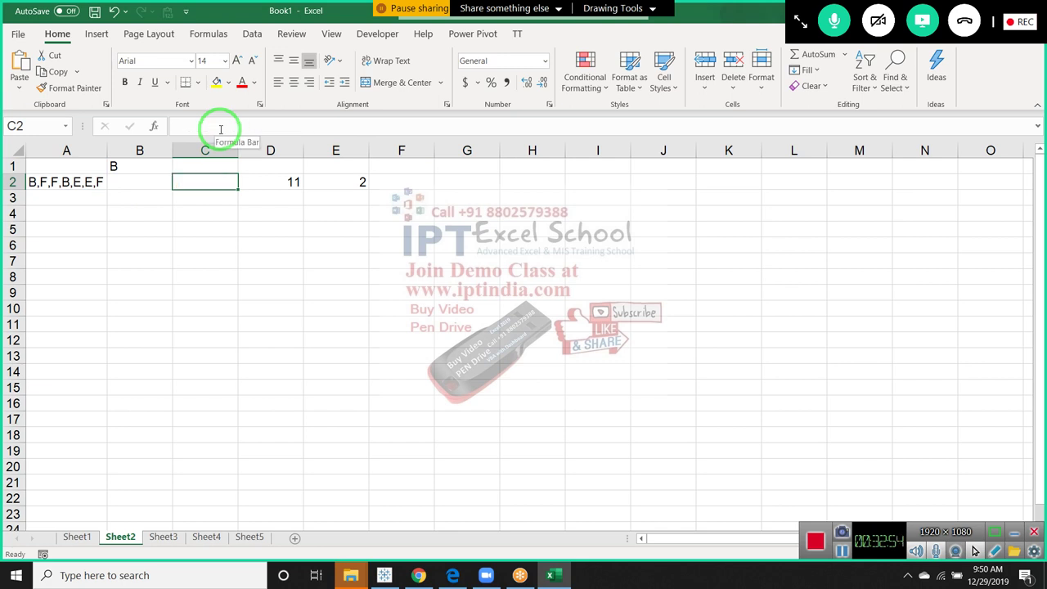
# Step: Replace the D2 reference in E2 with D2's LEN(SUBSTITUTE(...)) expression
pyautogui.press('Right')
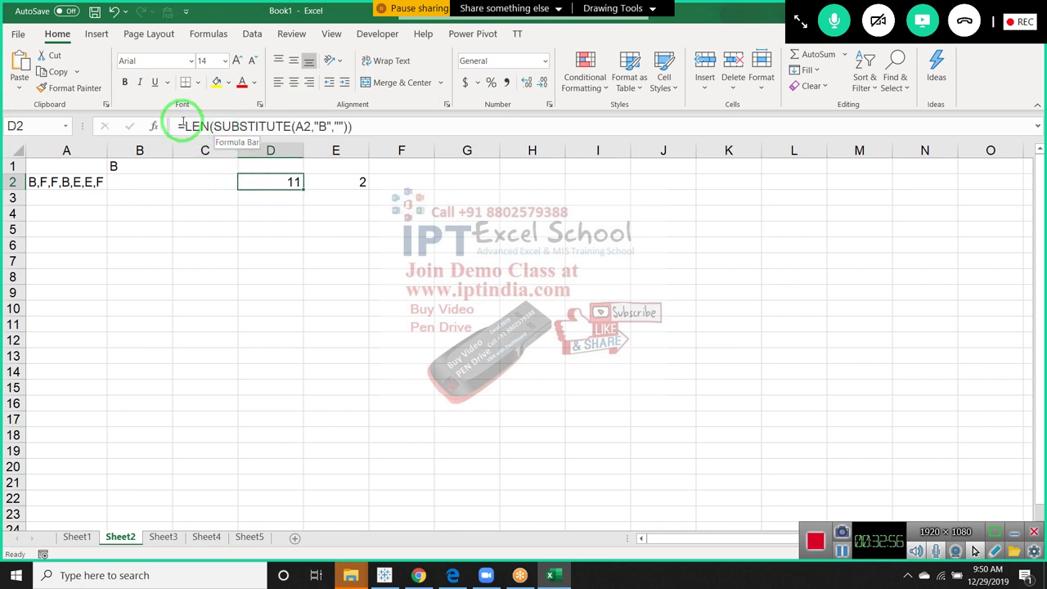
pyautogui.click(183, 123)
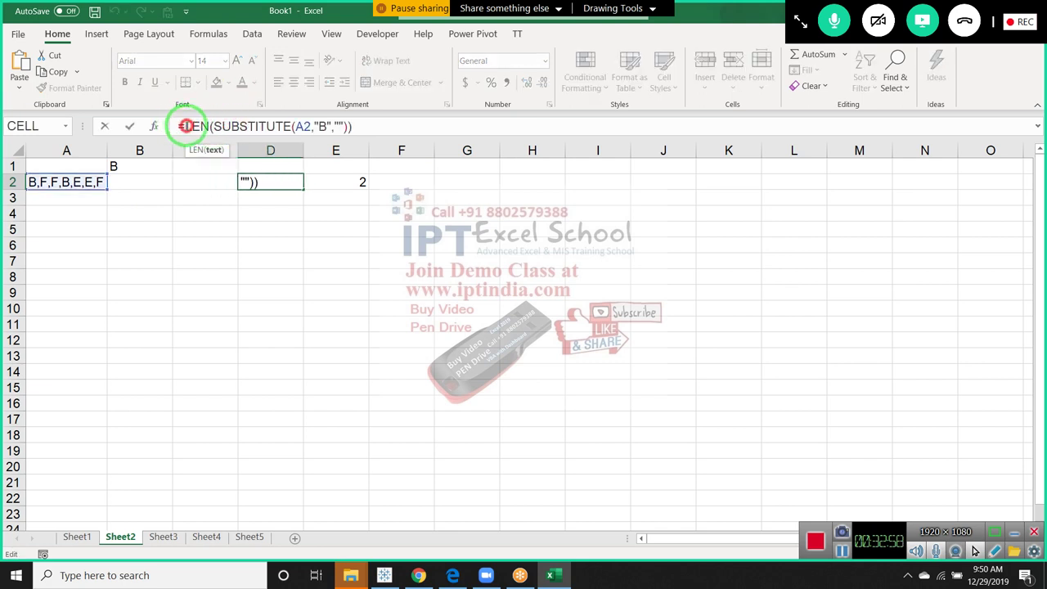
pyautogui.moveTo(185, 126); pyautogui.dragTo(476, 140)
pyautogui.hotkey('ctrl', 'c')
pyautogui.press('Escape')
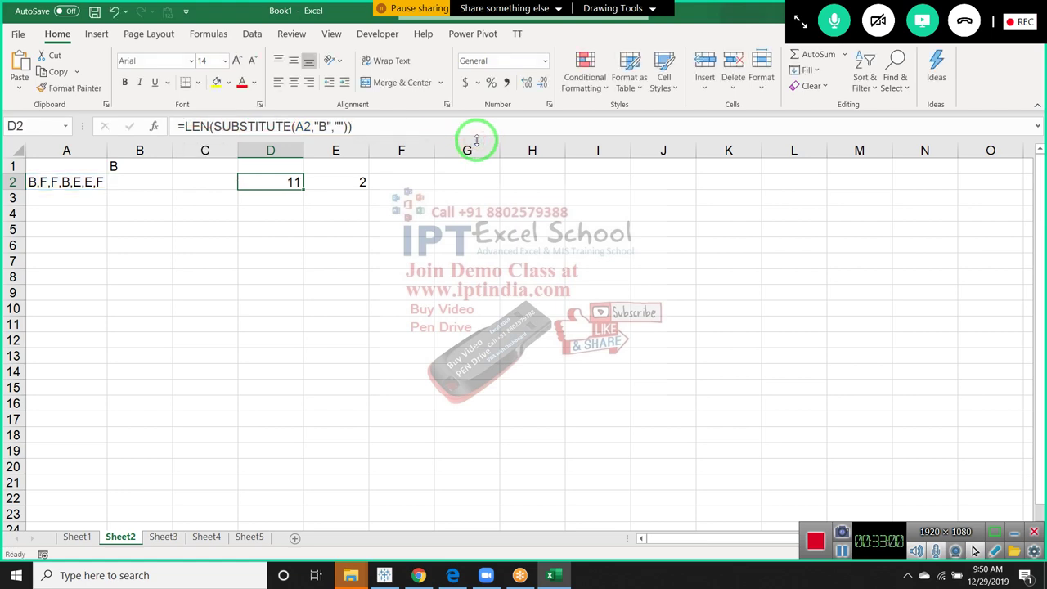
pyautogui.press('Right')
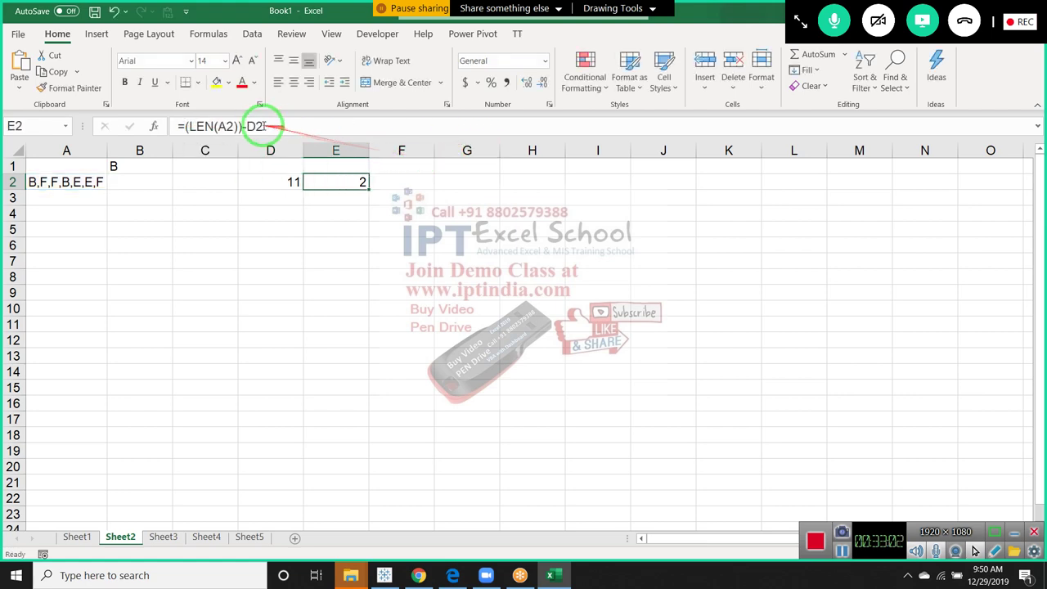
pyautogui.click(255, 125)
pyautogui.hotkey('ctrl', 'v')
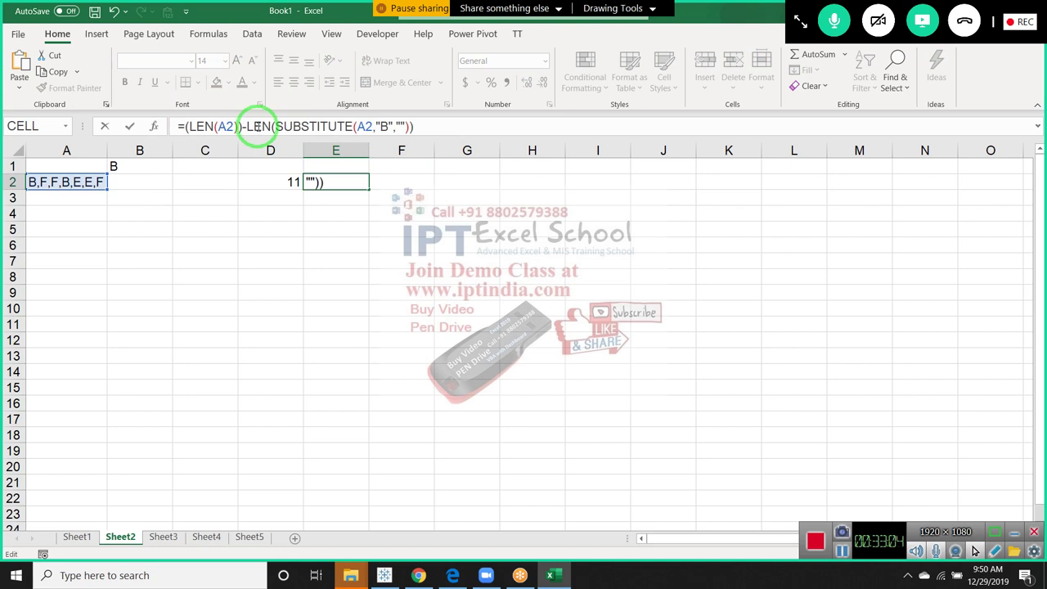
pyautogui.press('Return')
# Step: Clear D2 and move E2's =(LEN(A2))-LEN(SUBSTITUTE(A2,"B","")) formula into B2
pyautogui.press('Up')
pyautogui.press('Left')
pyautogui.press('Down')
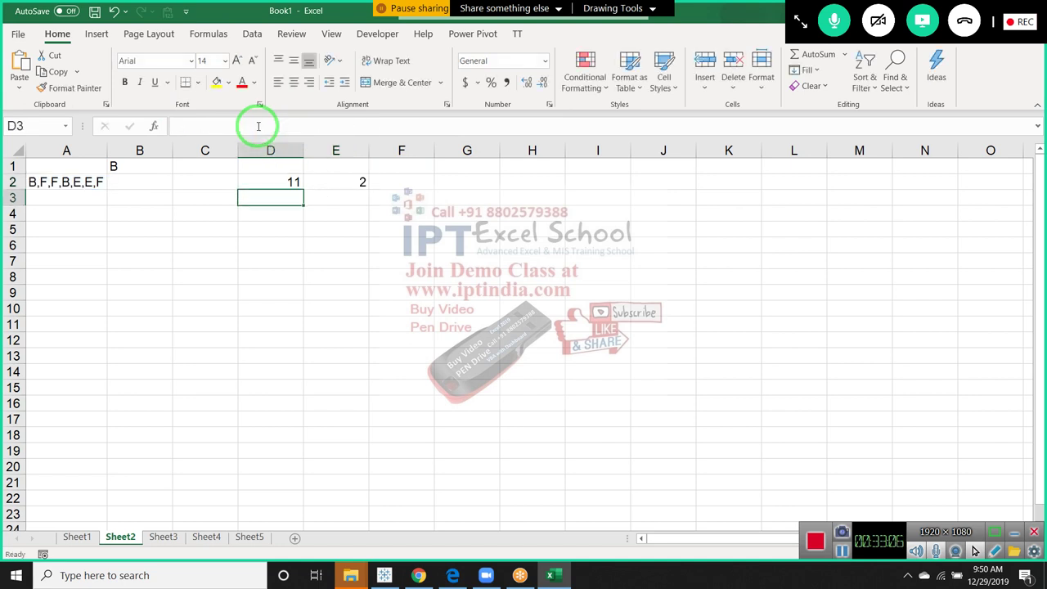
pyautogui.press('Right')
pyautogui.press('Left')
pyautogui.press('Up')
pyautogui.press('Delete')
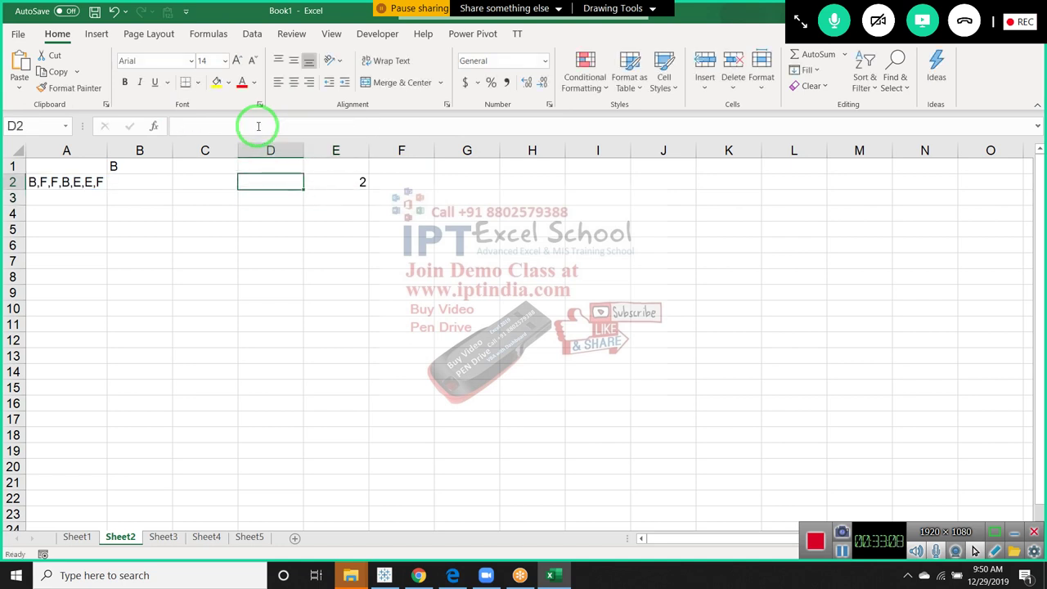
pyautogui.press('Right')
pyautogui.hotkey('ctrl', 'c')
pyautogui.press('Left')
pyautogui.press('Left')
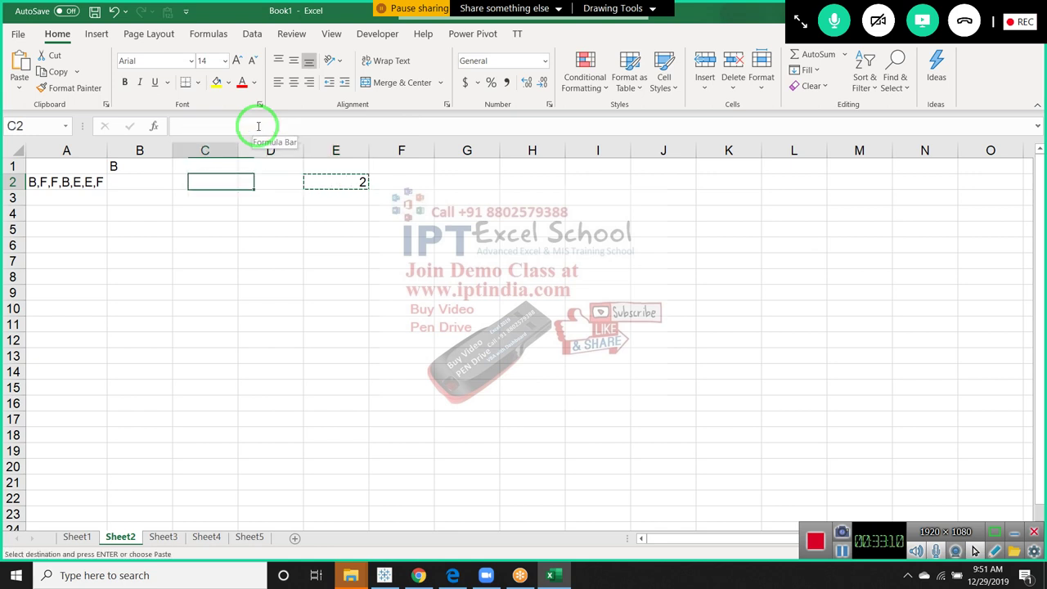
pyautogui.press('Left')
pyautogui.press('Return')
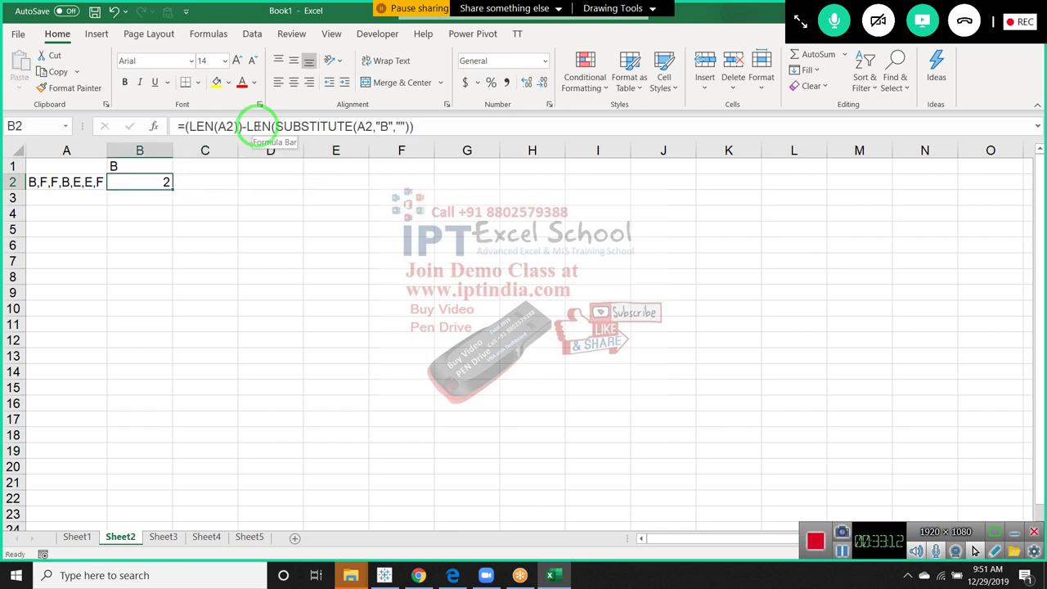
pyautogui.press('F2')
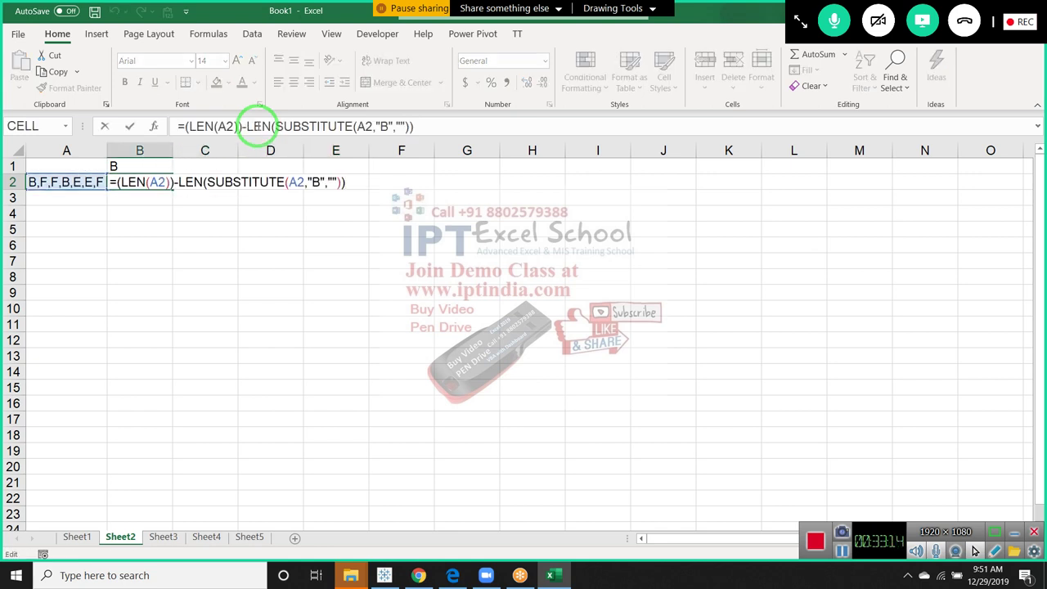